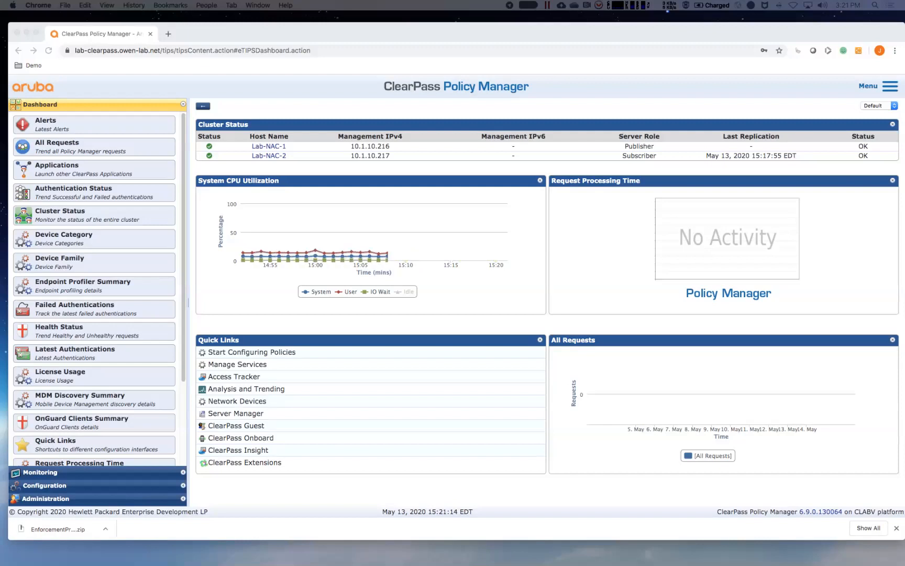
Step: In the Word requirements document, colour list item 5, Enable Interim-Accounting on Clearpass server(s), green
click(896, 528)
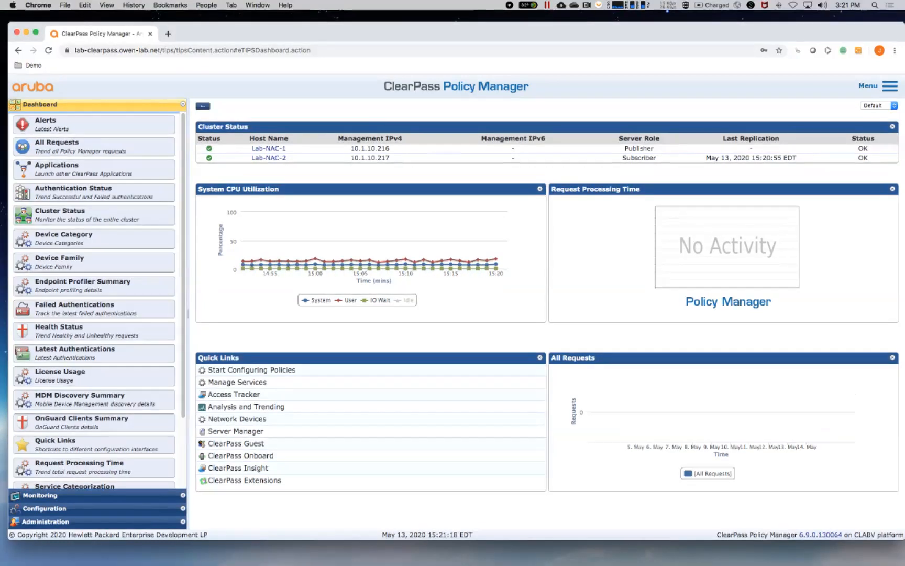
drag(0, 181, 620, 27)
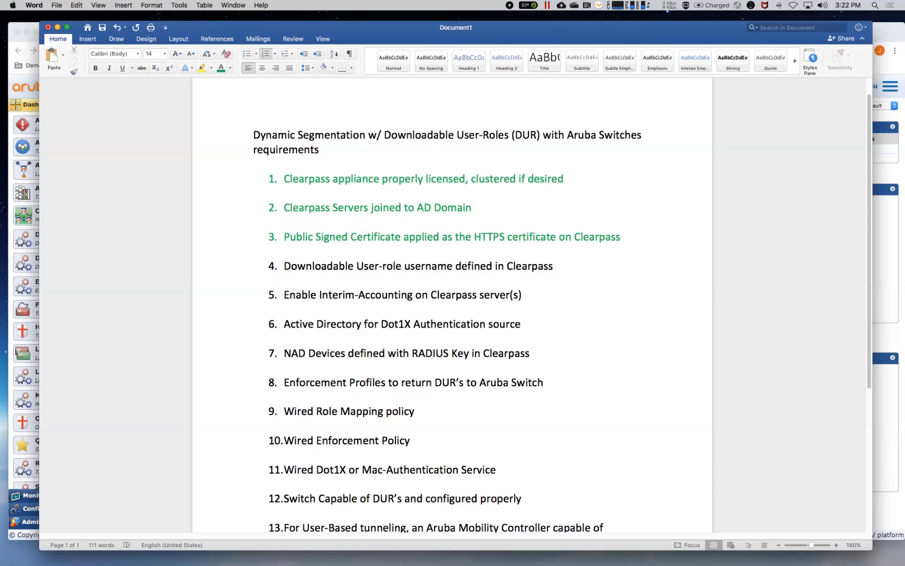
triple_click(404, 295)
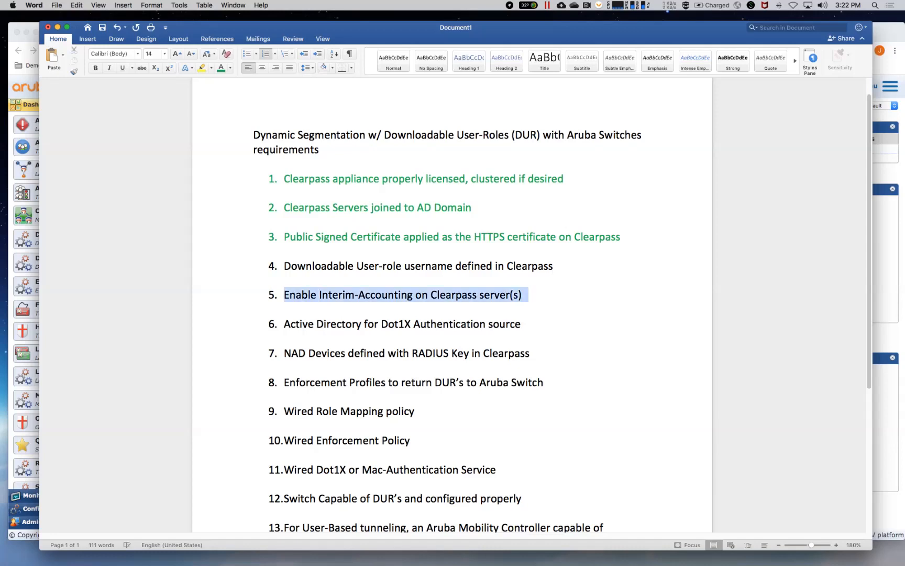
click(221, 68)
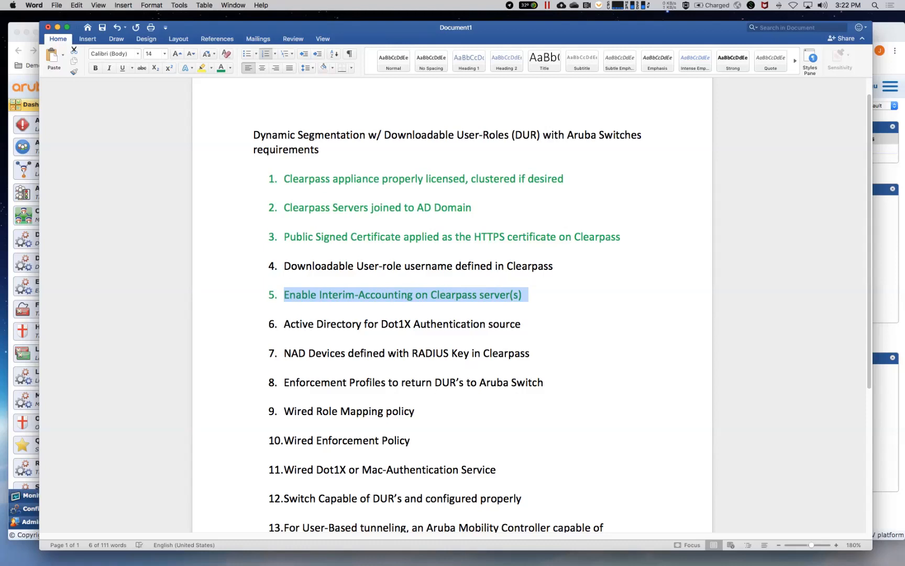
scroll(450, 314, down, 2)
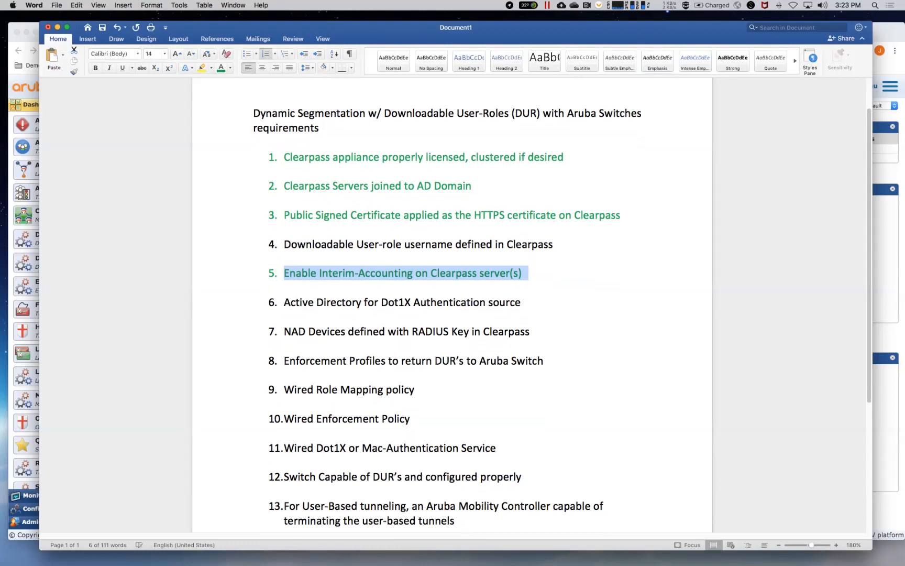
Step: Switch to ClearPass Policy Manager in Chrome and start a new admin user with user ID and name aoss-dur
drag(681, 28, 0, 42)
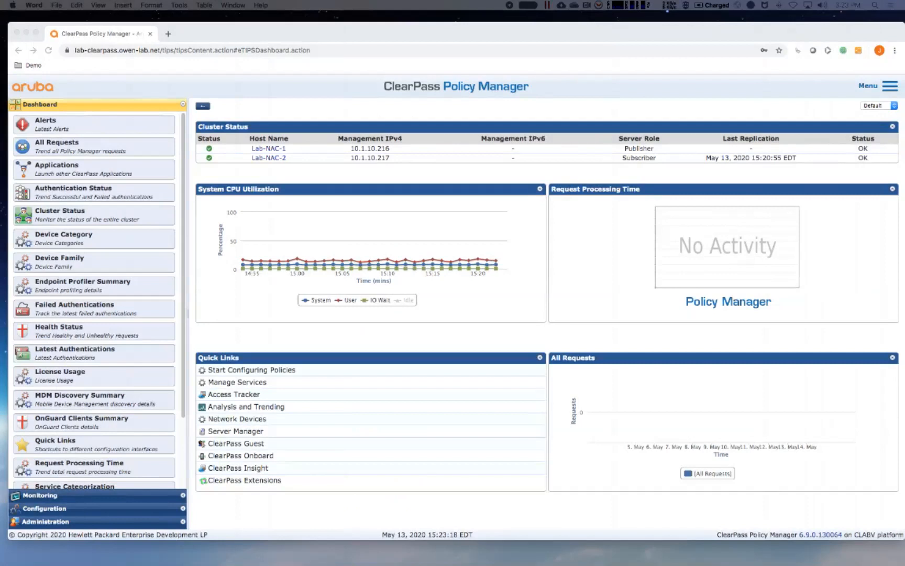
click(44, 521)
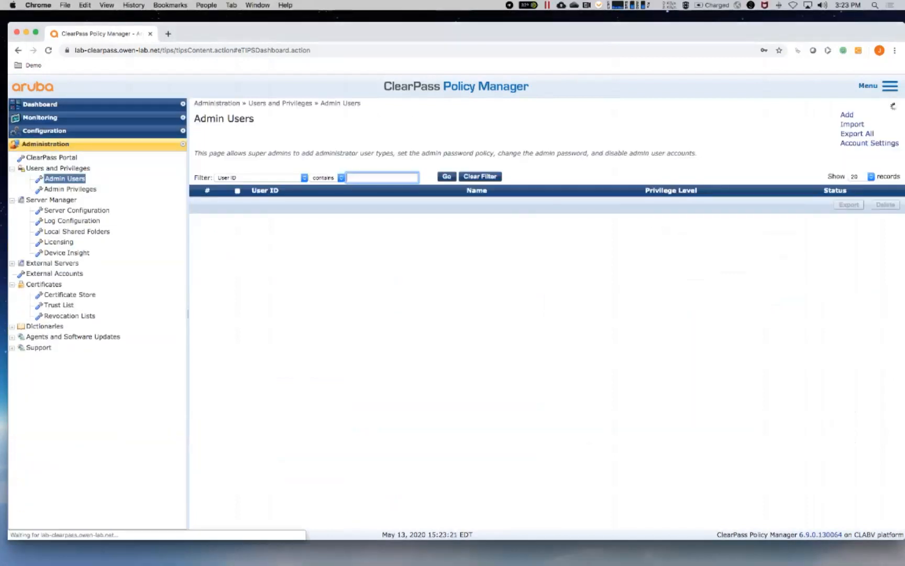
click(847, 115)
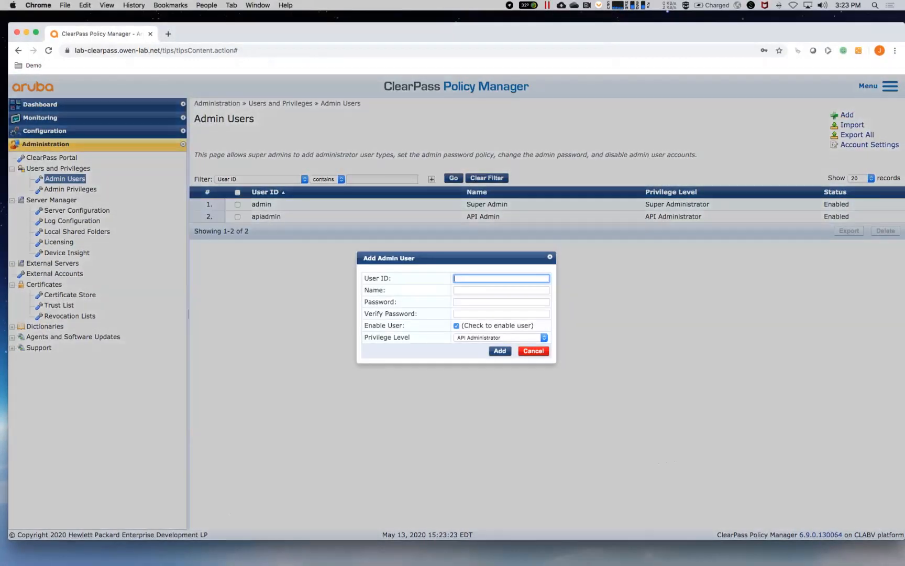
text(aoss-dur)
key(Tab)
text(aoss-dur)
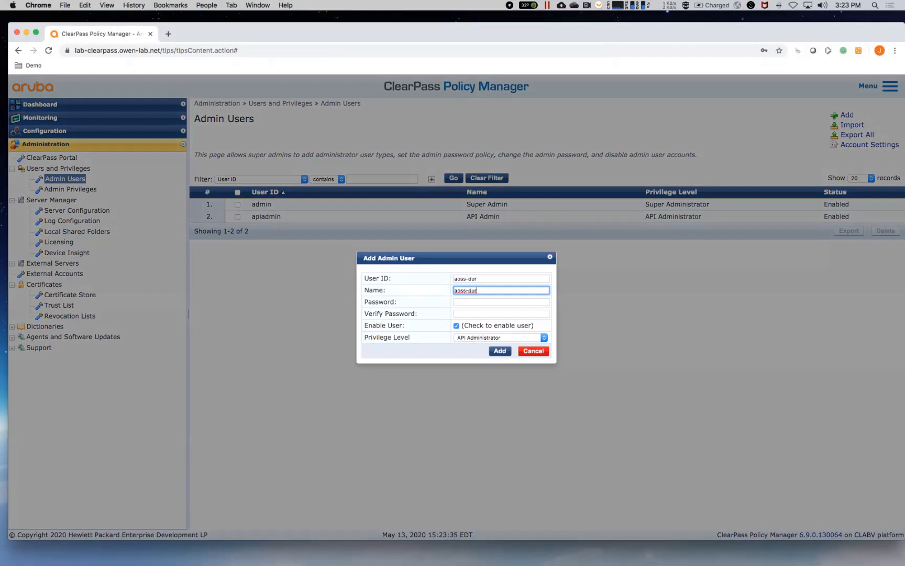
Step: Enter and verify the new admin user's password, set the privilege level to Aruba User Role Download and add the user
key(Tab)
text(•••••••••••••••)
key(Tab)
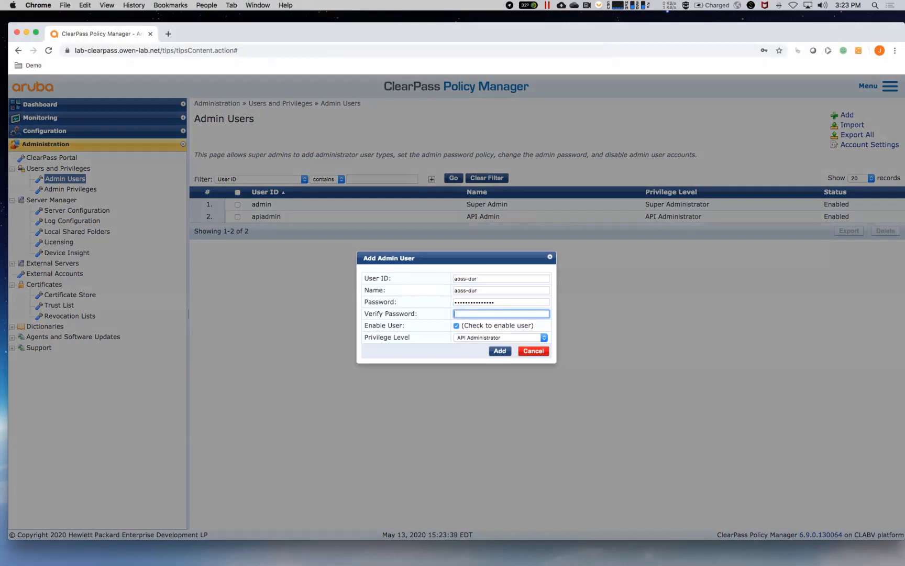
text(•••••••••••••••)
click(500, 338)
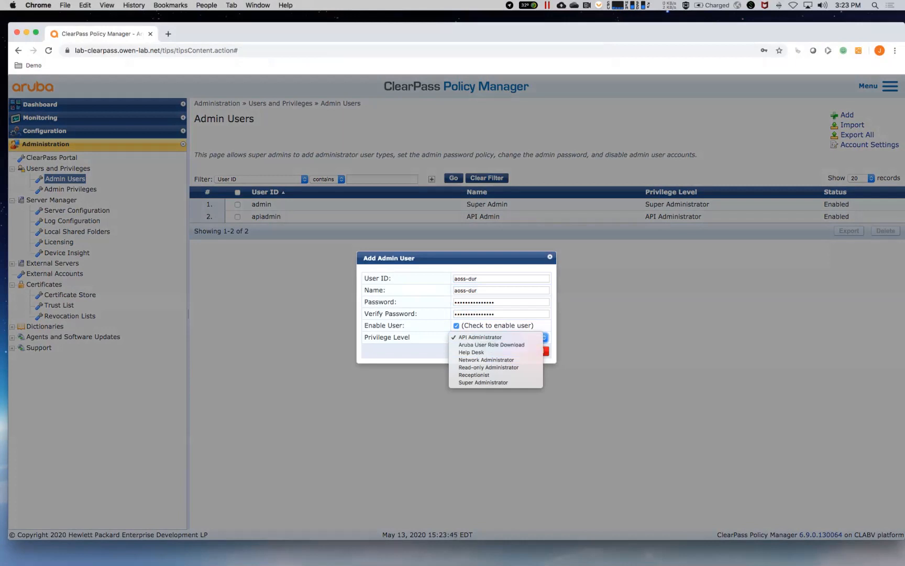
key(Return)
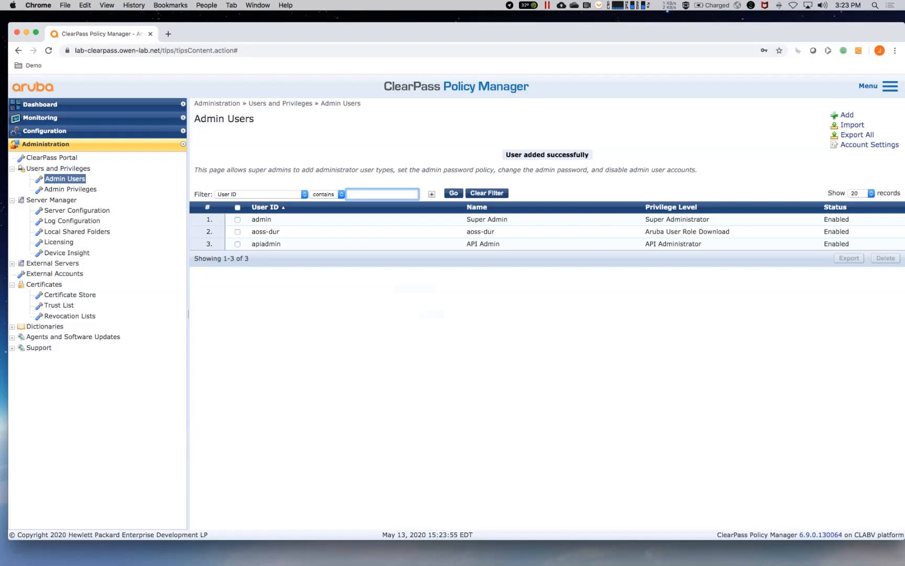
Step: Check the Log Accounting Interim-Update Packets setting in the Radius server service parameters of Lab-NAC-1
click(77, 211)
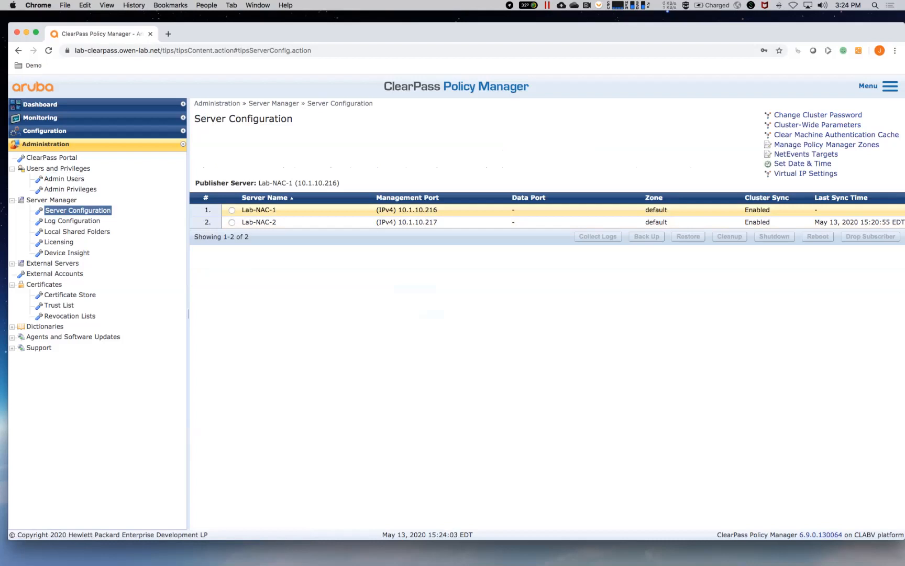
click(259, 210)
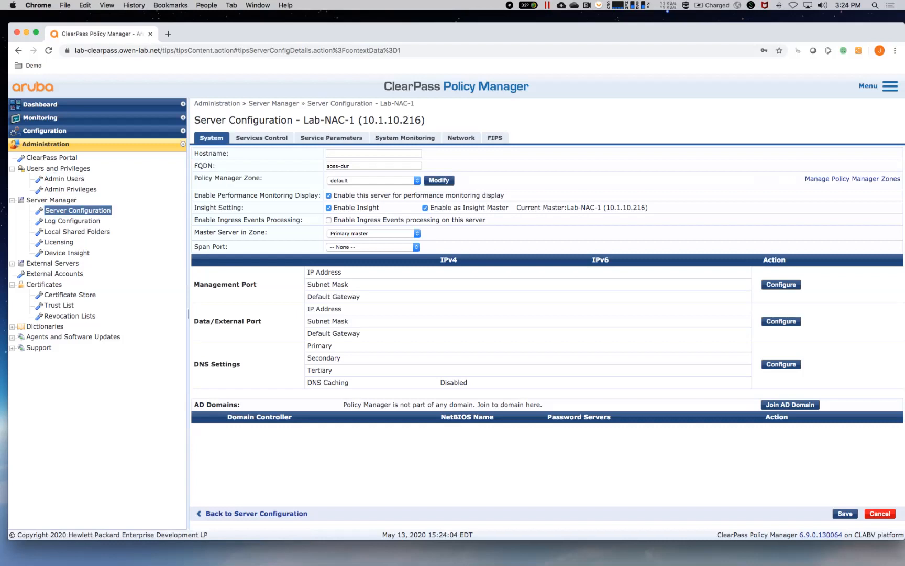
click(331, 138)
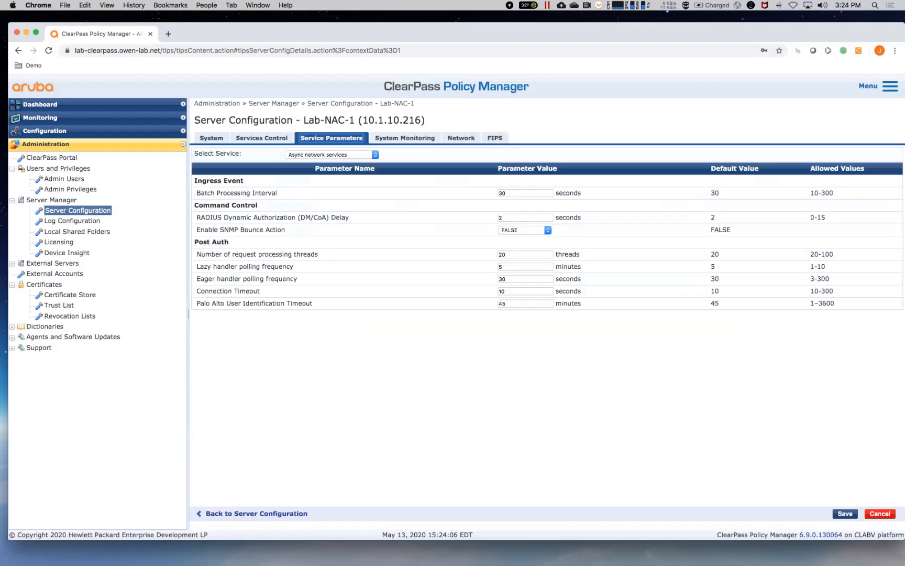
click(332, 154)
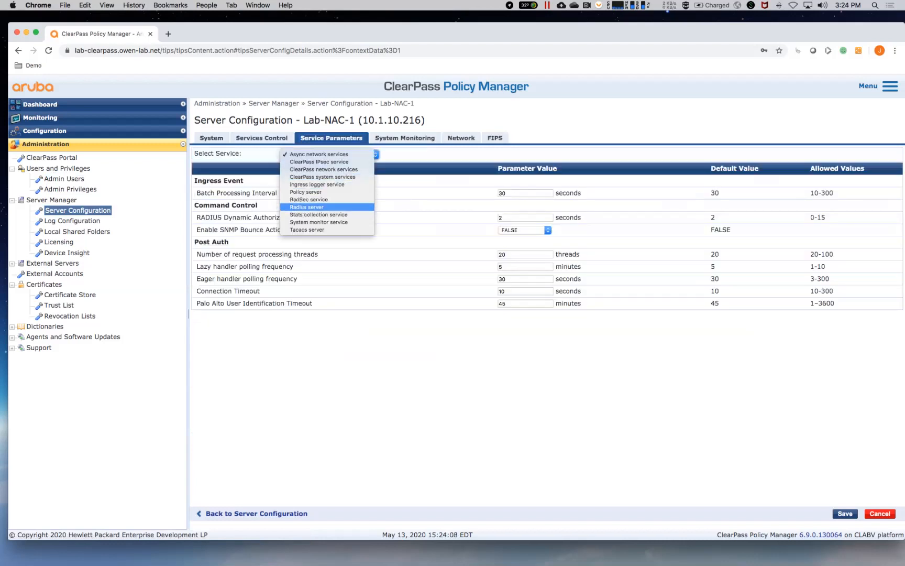
click(325, 207)
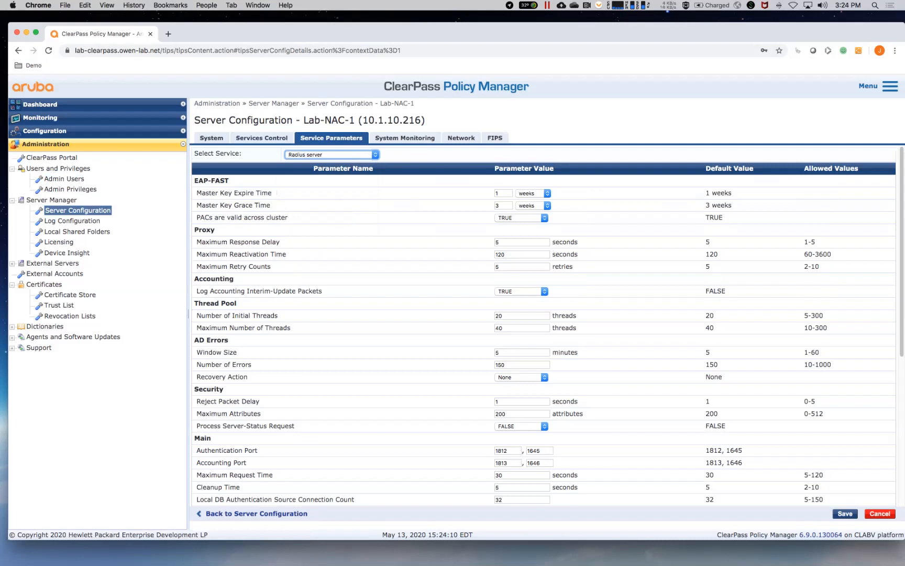
double_click(714, 291)
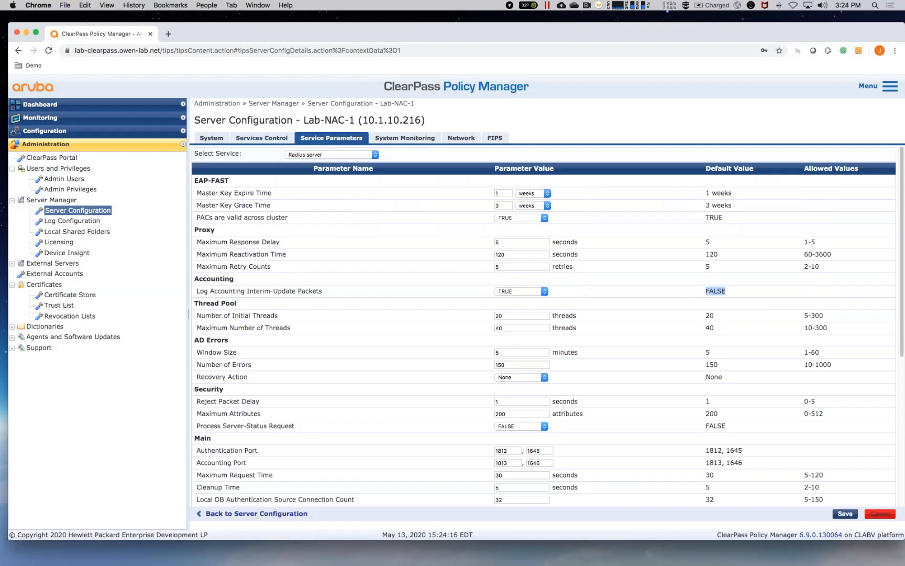
click(879, 513)
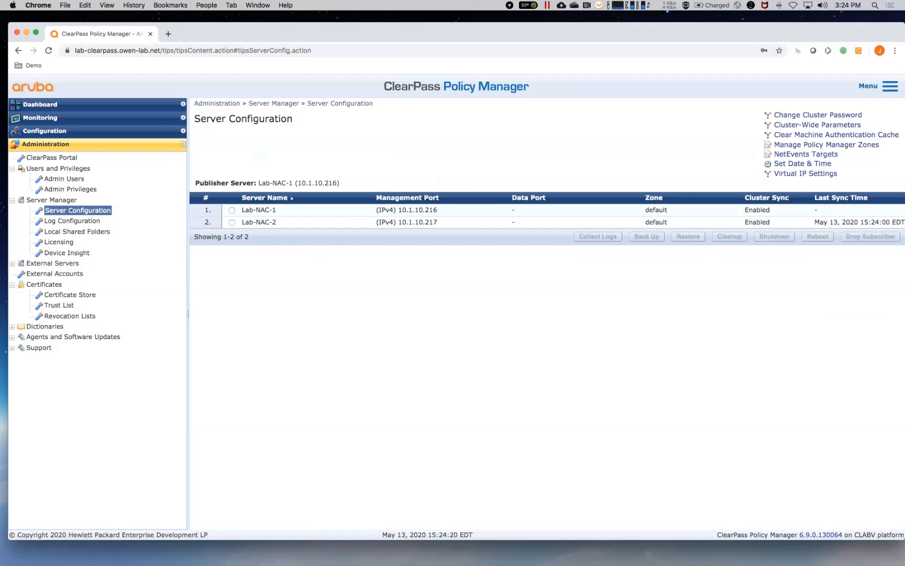
Step: Start a new authentication source named AD with the type Active Directory
click(45, 131)
click(58, 187)
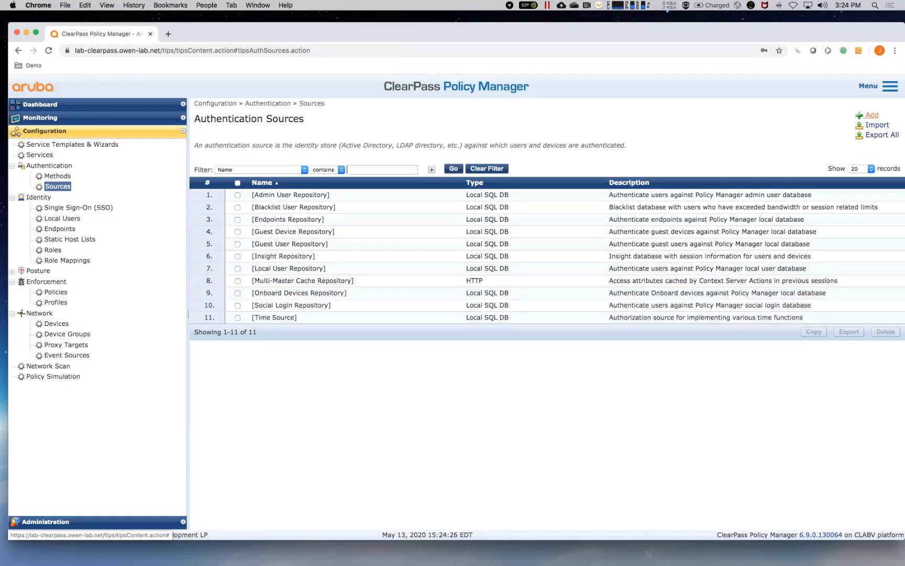
click(872, 115)
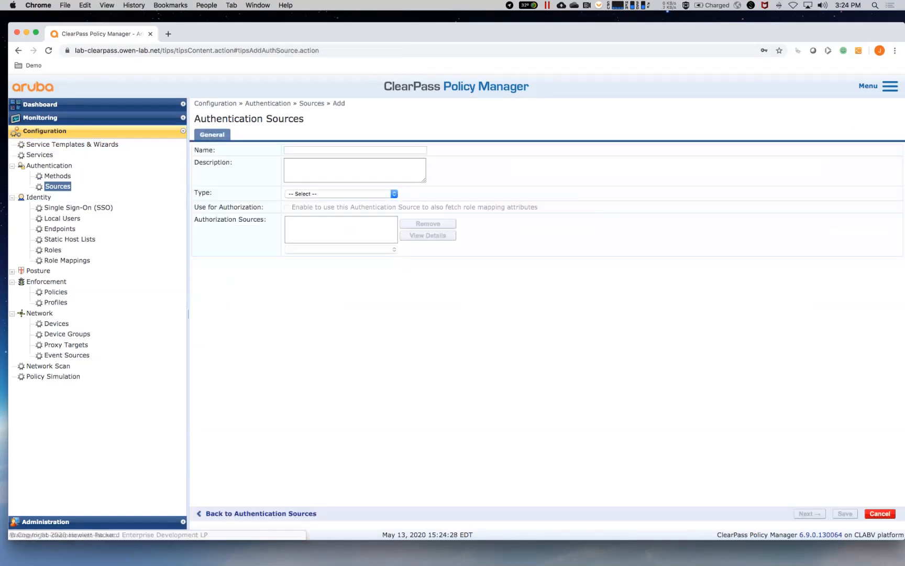
text(AD)
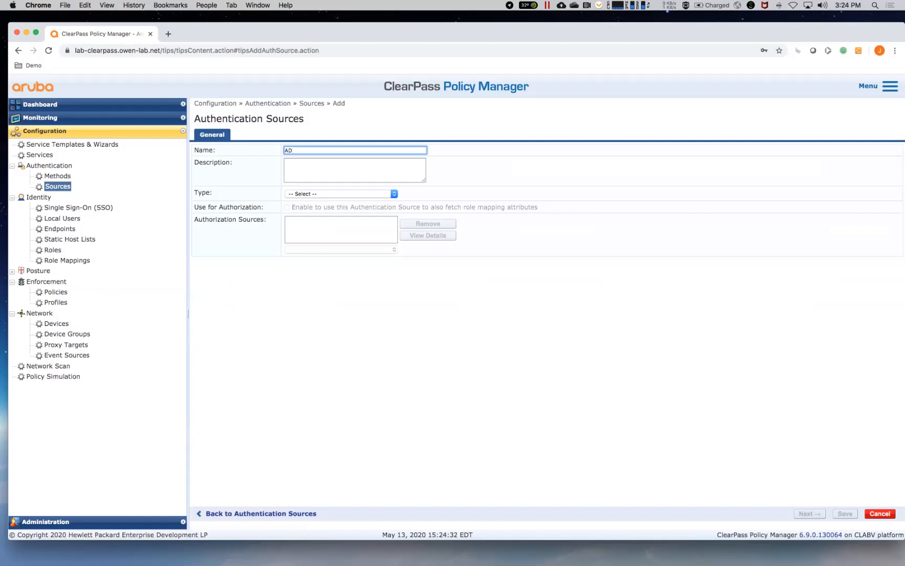
click(340, 194)
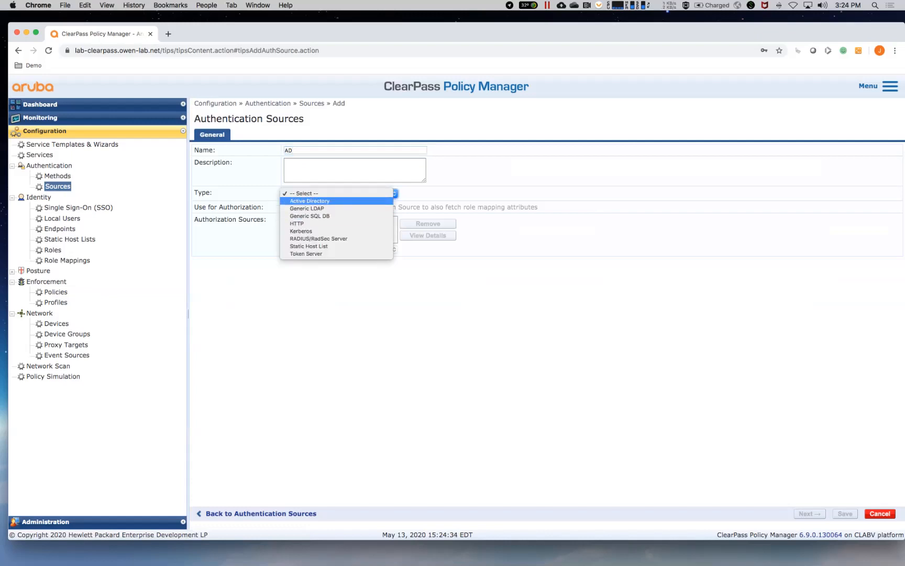
key(Return)
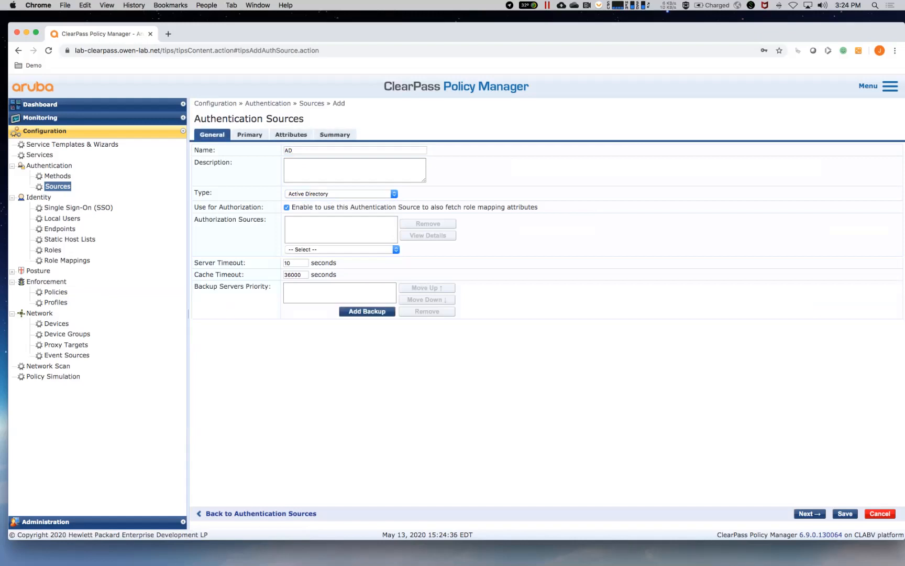
Step: Set the hostname in the AD source's primary connection details to owen-lab-dc-1.owen-lab.net
click(249, 135)
click(332, 164)
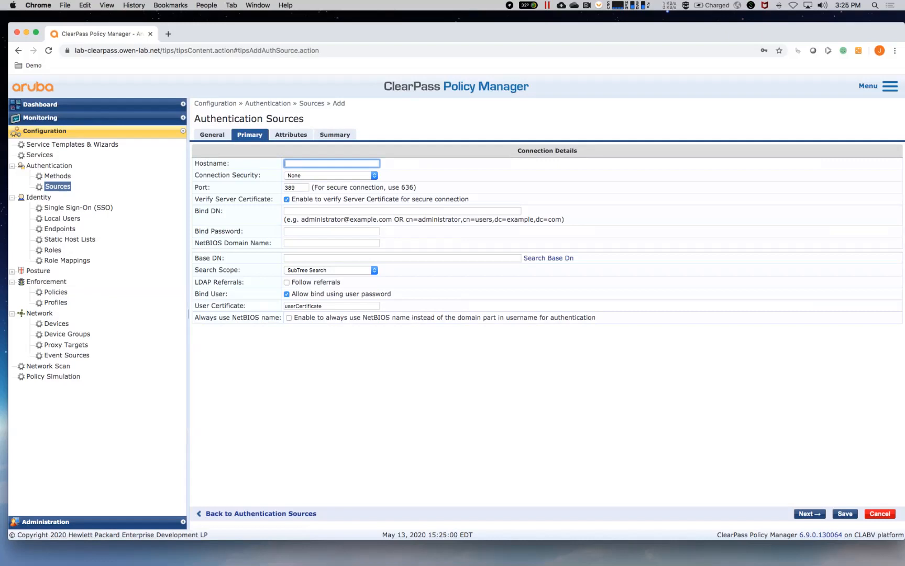
text(dc-)
text(owen-lab-dc)
text(-1.owen-lab)
text(.)
text(net)
key(Tab)
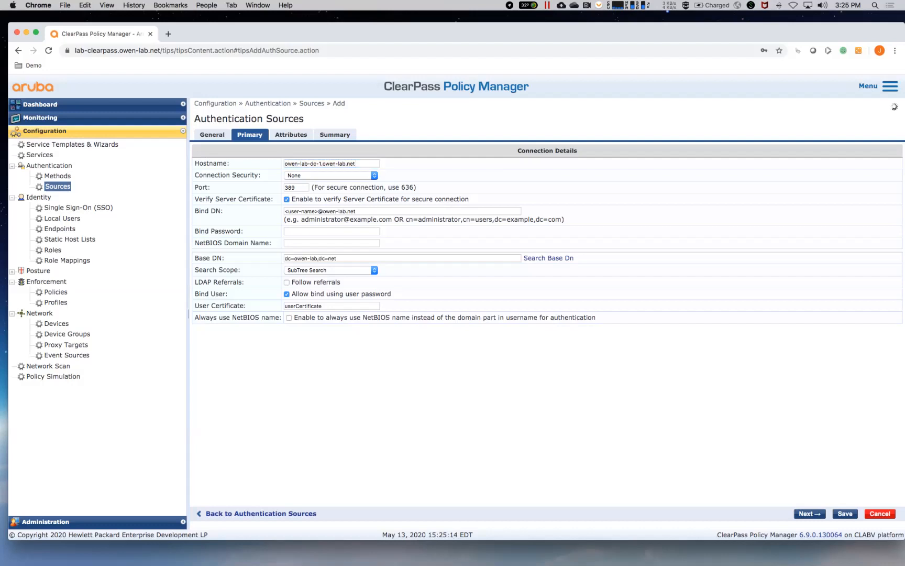
Step: Replace the user name placeholder in the Bind DN with Administrator and enter the bind password
drag(318, 211, 285, 211)
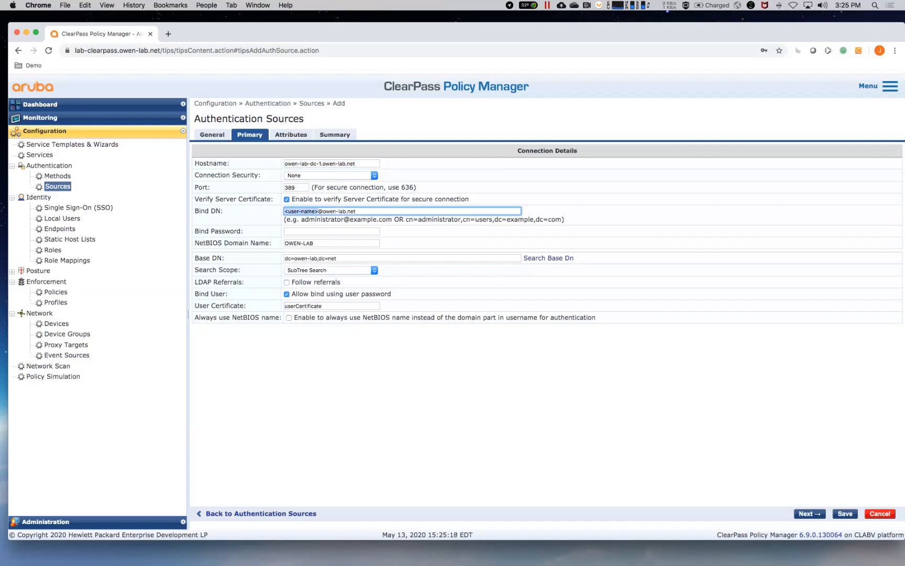
text(Administrator)
key(Tab)
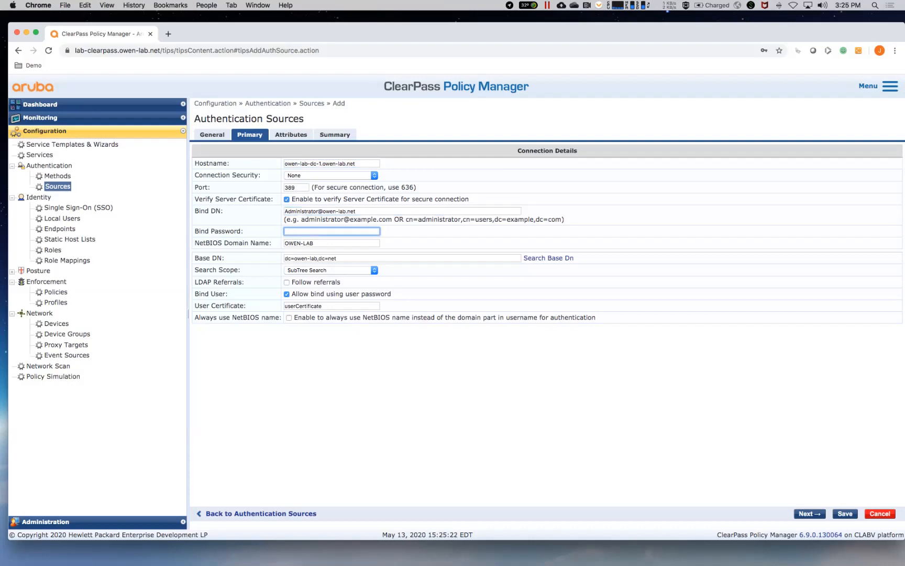
text(••••••)
Step: Choose dc=owen-lab,dc=net as base DN in the LDAP Browser and save the AD source without storing its password in the browser
click(548, 258)
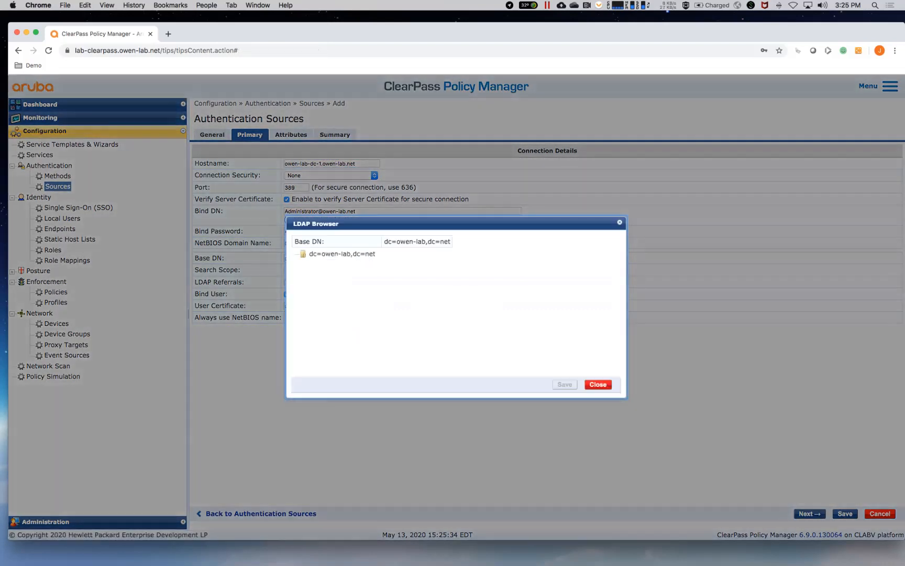
double_click(352, 254)
double_click(352, 254)
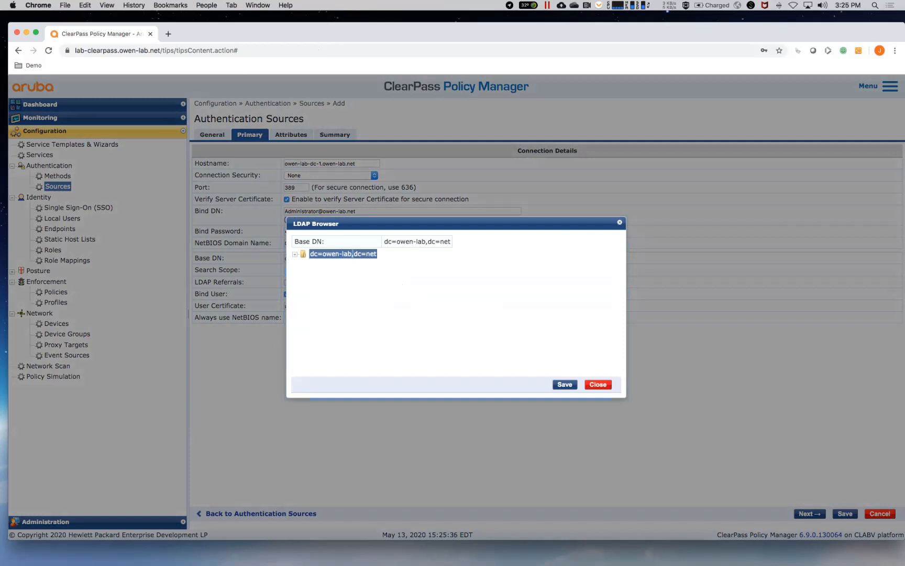
double_click(353, 254)
scroll(450, 314, down, 3)
click(564, 384)
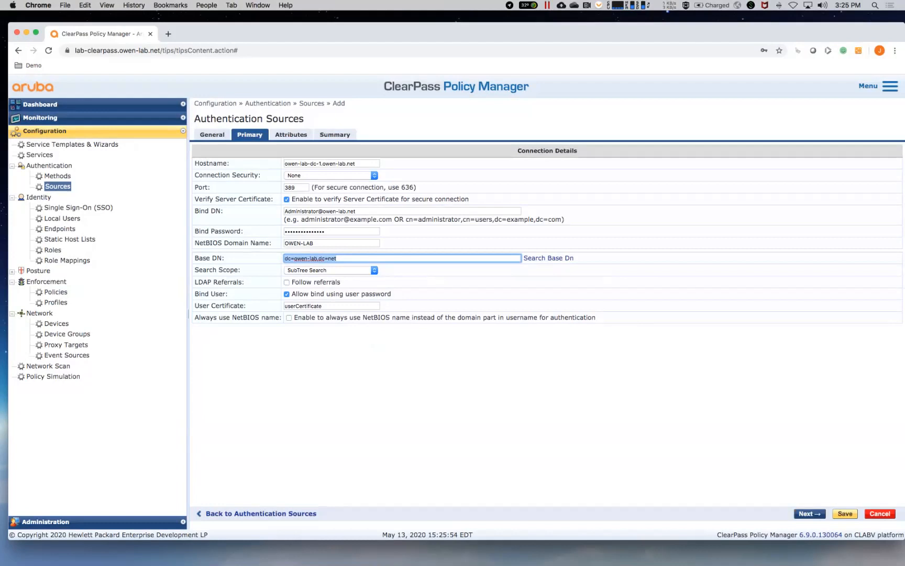
click(845, 513)
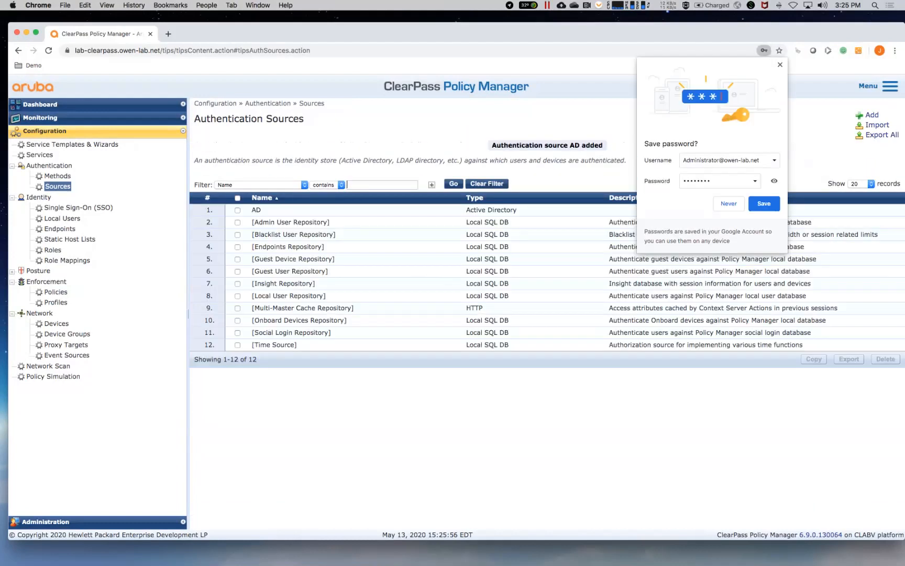
click(729, 204)
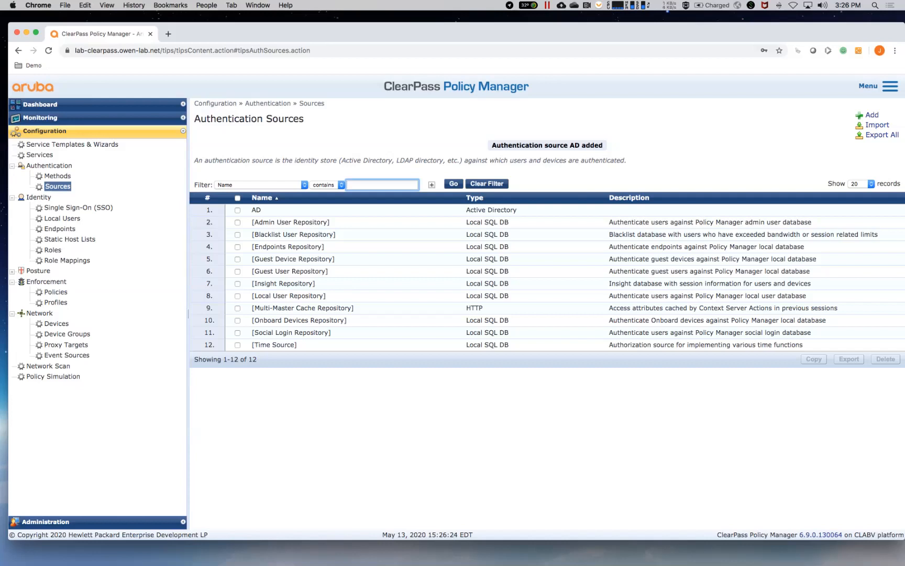
Step: Inspect the details of the May 13, 2020 12:55:29 RADIUS authentication error in the Event Viewer
click(40, 117)
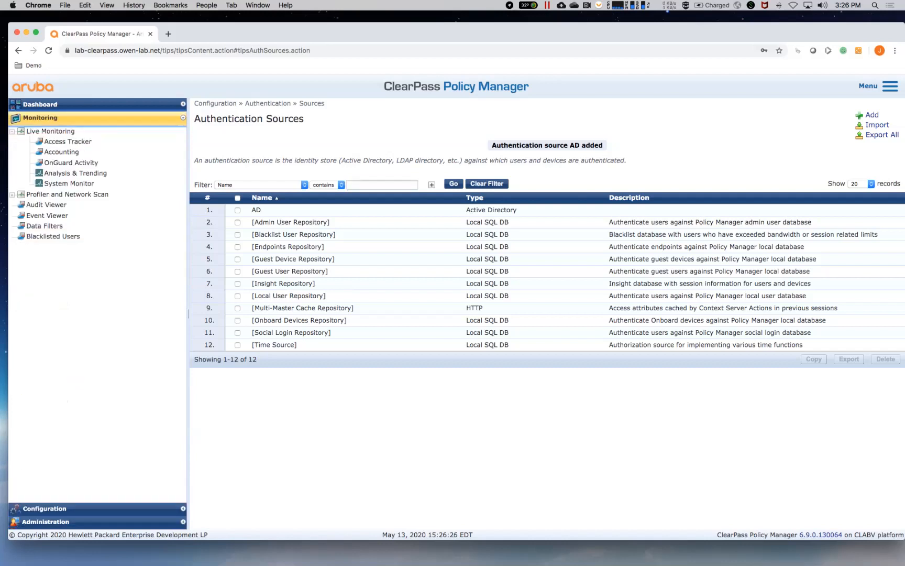
click(47, 215)
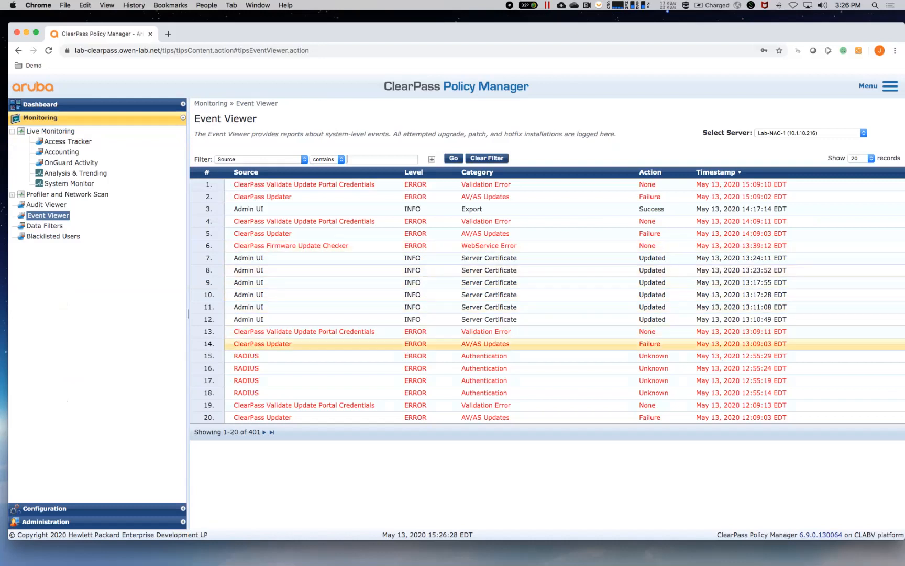
click(456, 356)
drag(458, 316, 456, 325)
click(468, 334)
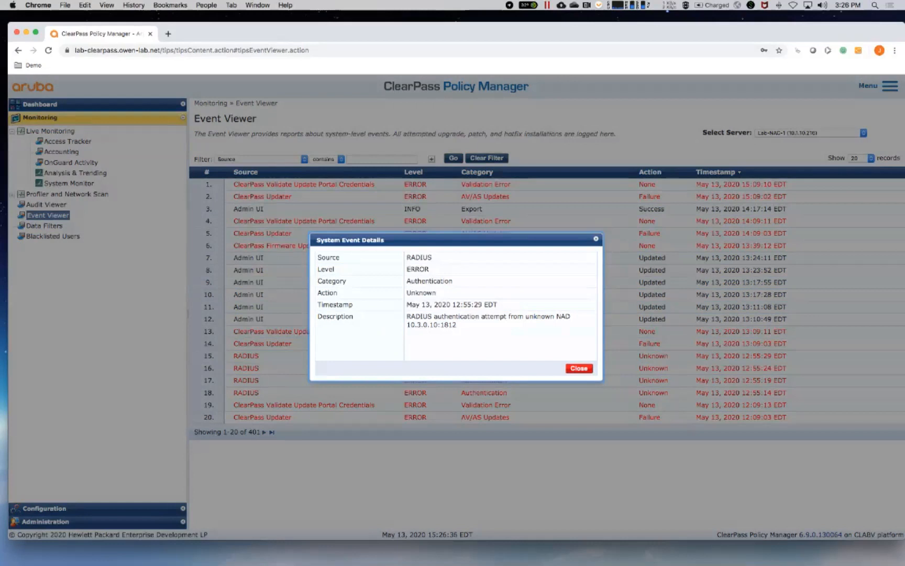
click(578, 368)
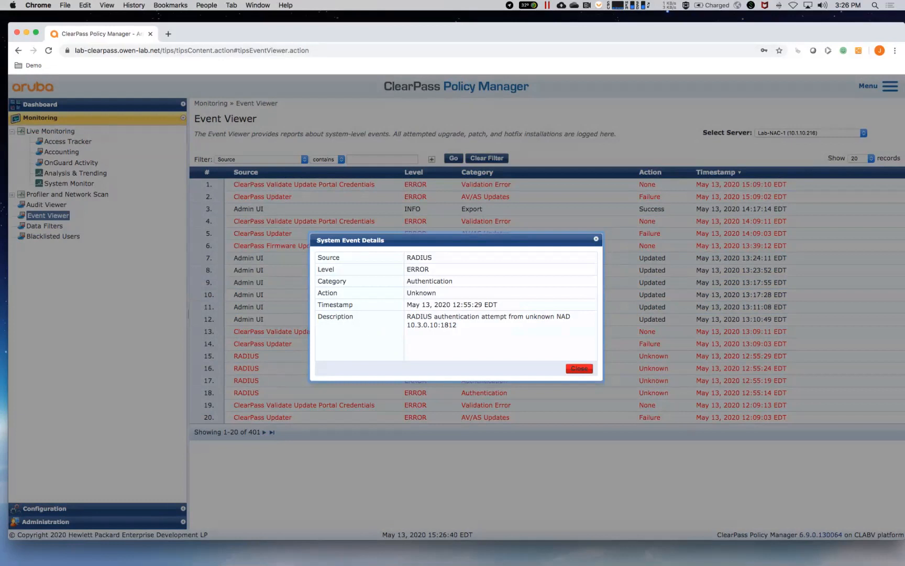
click(579, 368)
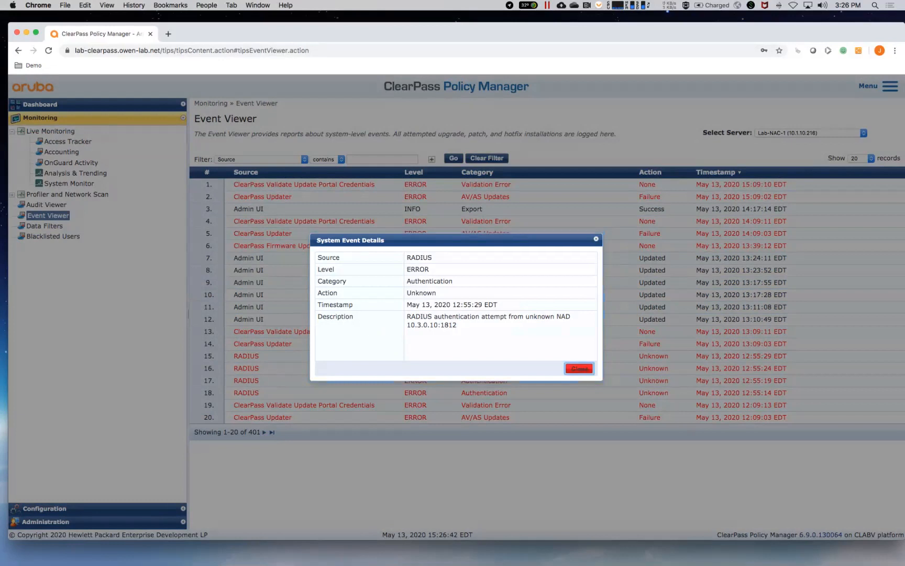
Step: Review the 2930F network device's address, shared secret, vendor and dynamic authorization settings, and save the device
click(63, 509)
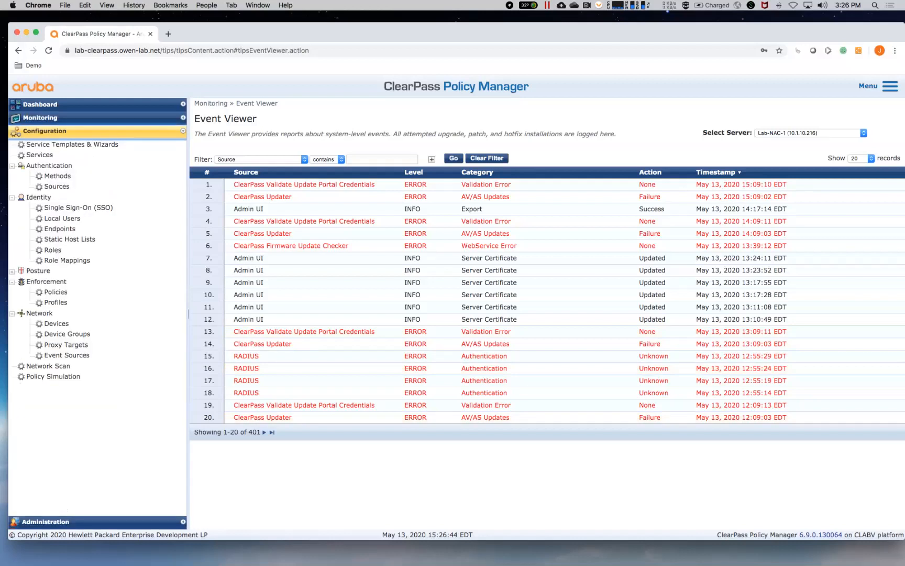
click(56, 323)
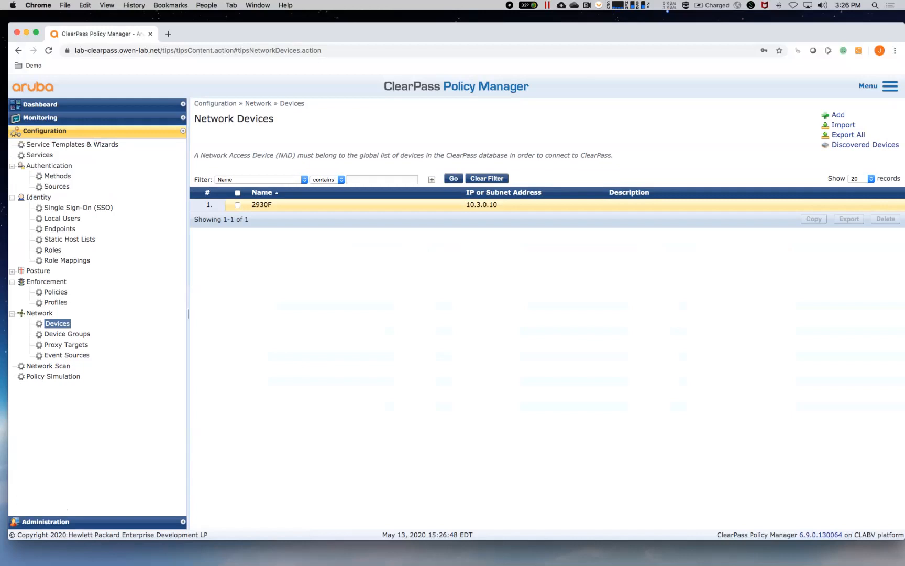
click(261, 204)
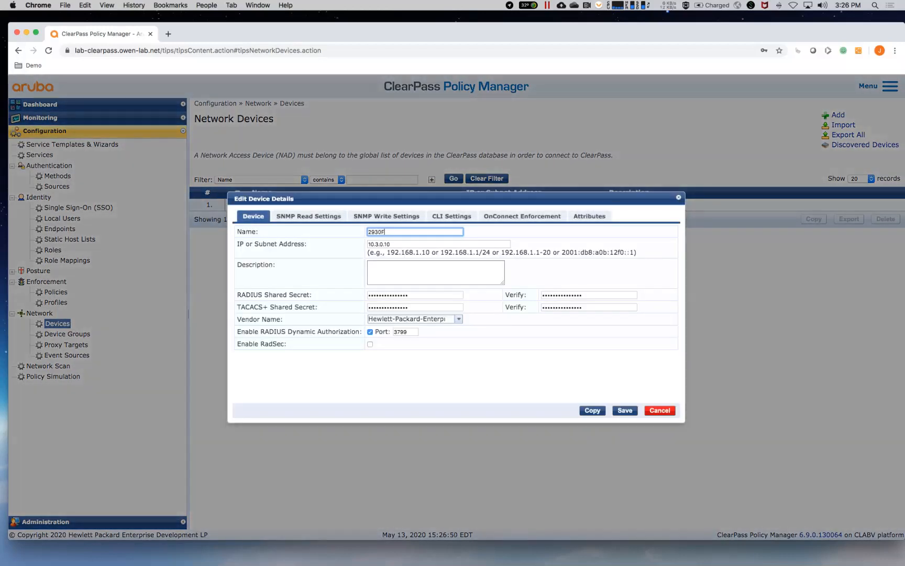
key(Tab)
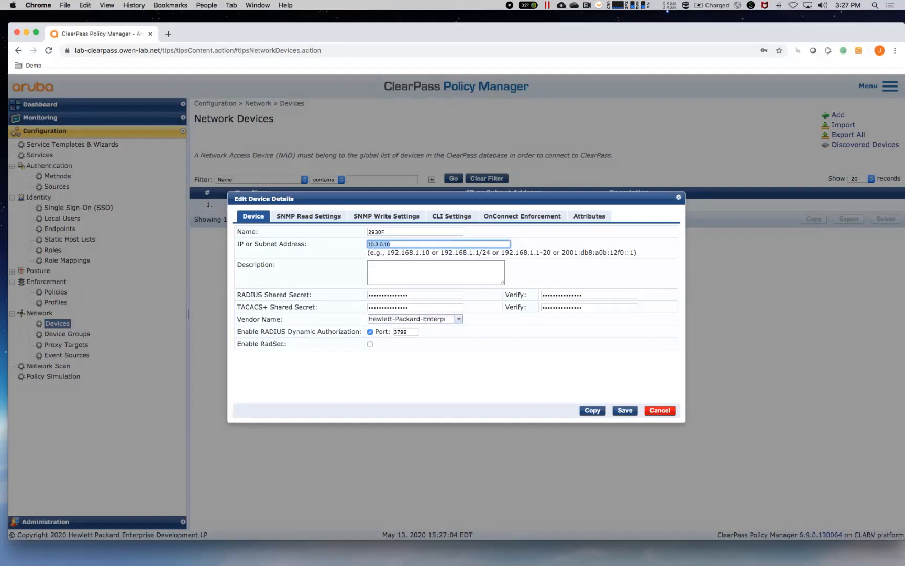
click(399, 244)
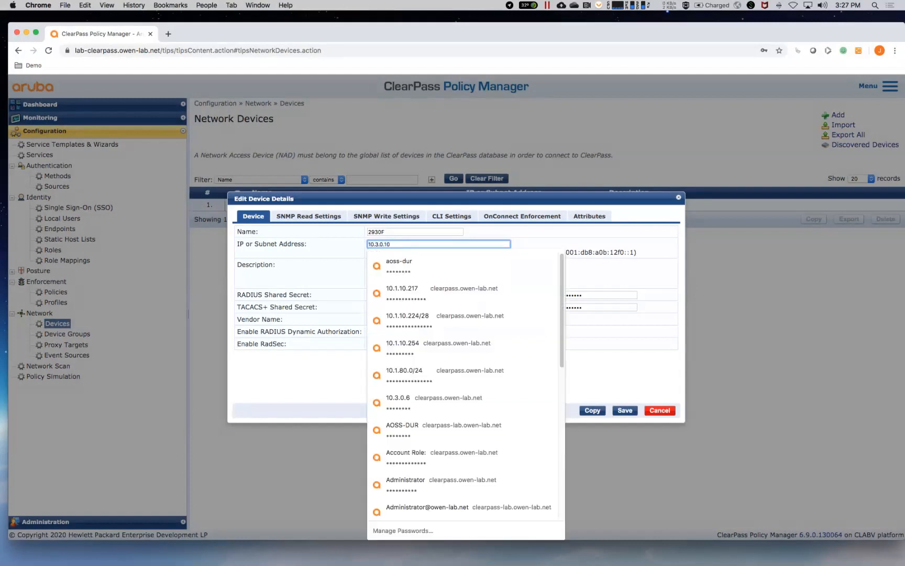
click(608, 369)
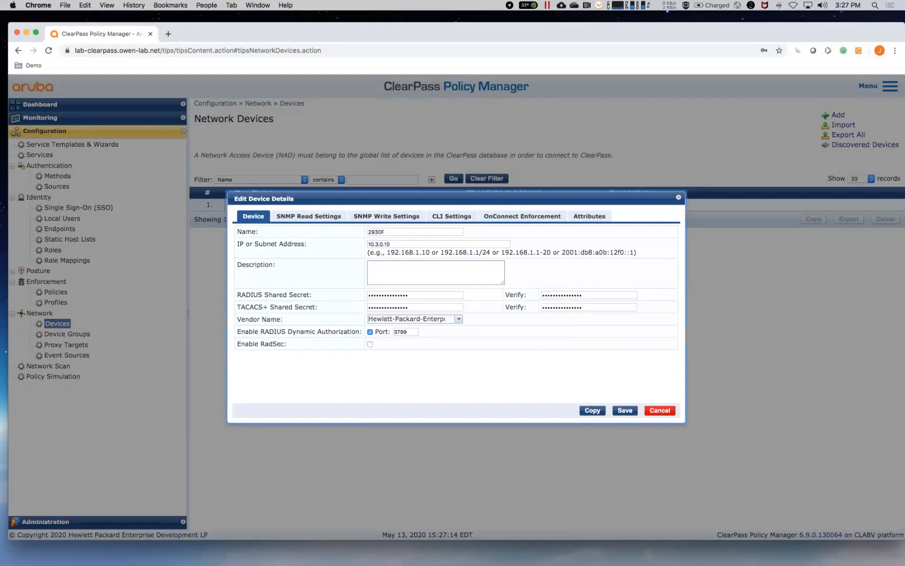
double_click(388, 295)
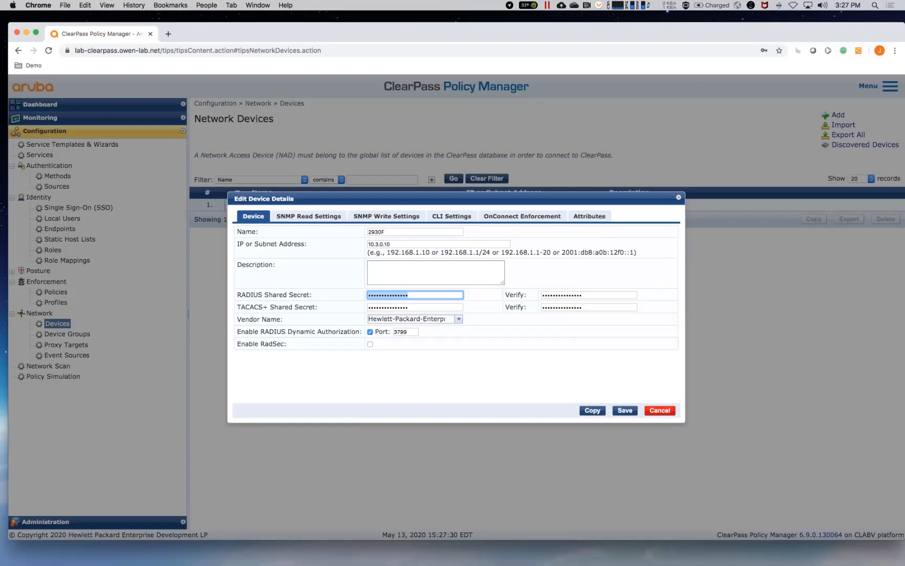
drag(314, 319, 315, 202)
click(314, 319)
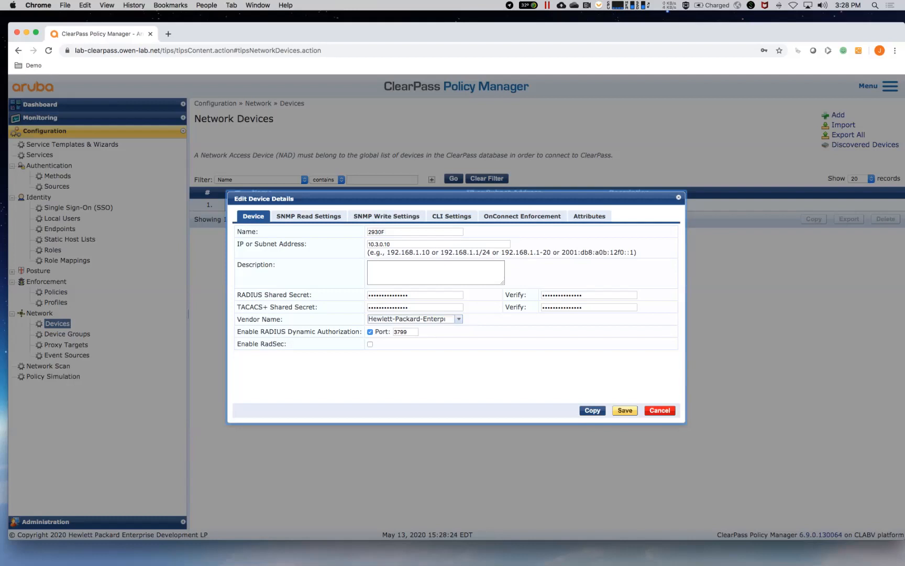
click(624, 410)
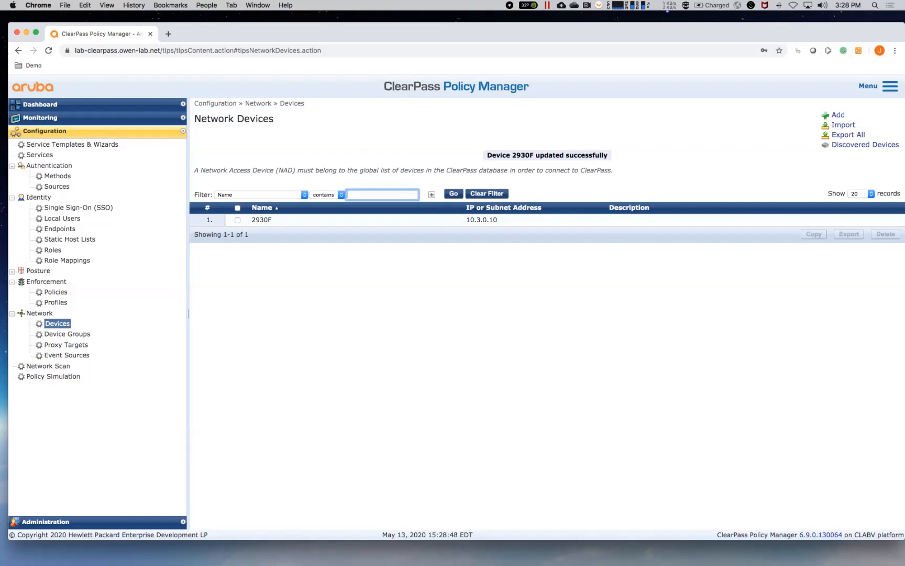
Step: Clear the enforcement profile filter and start a profile named IoT-DUR from the Aruba Downloadable Role Enforcement template
click(56, 302)
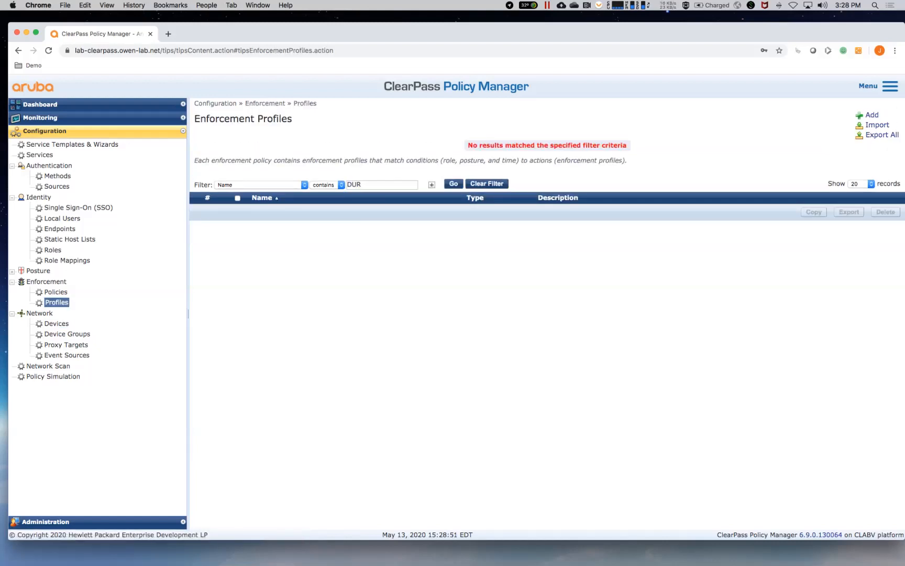
click(486, 183)
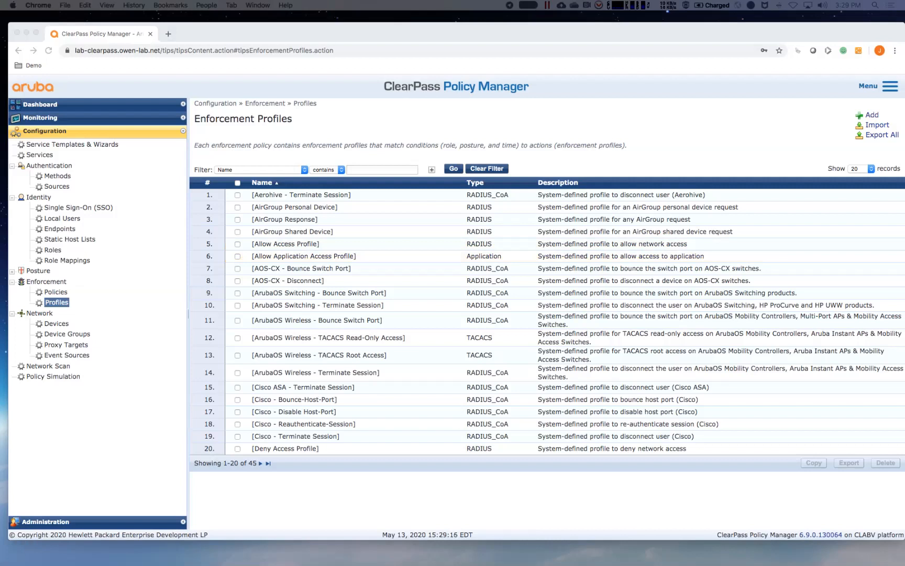
click(871, 115)
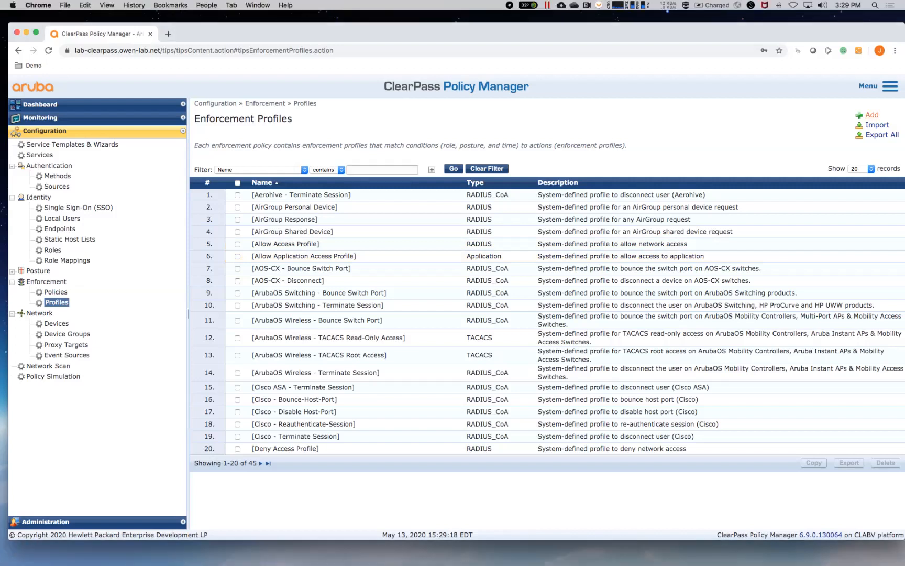
click(872, 115)
click(338, 151)
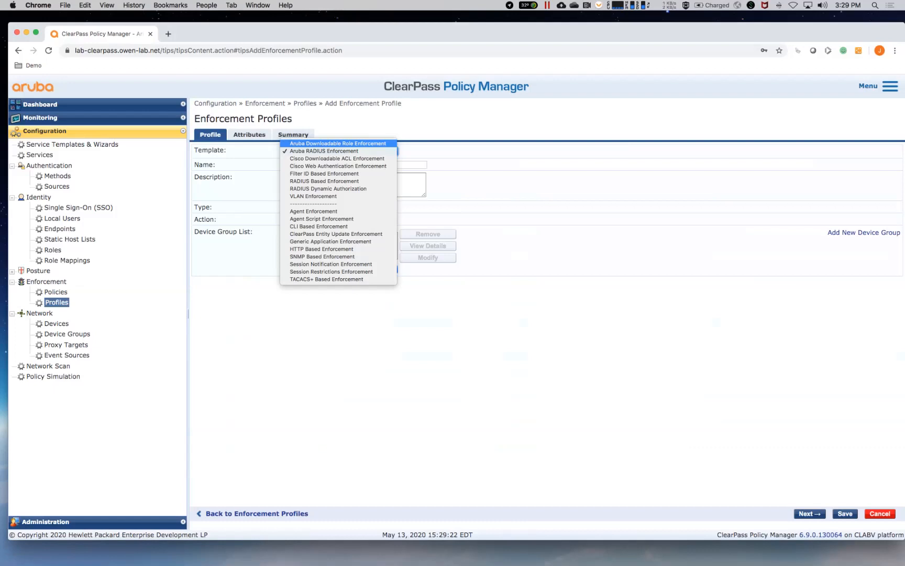
key(Return)
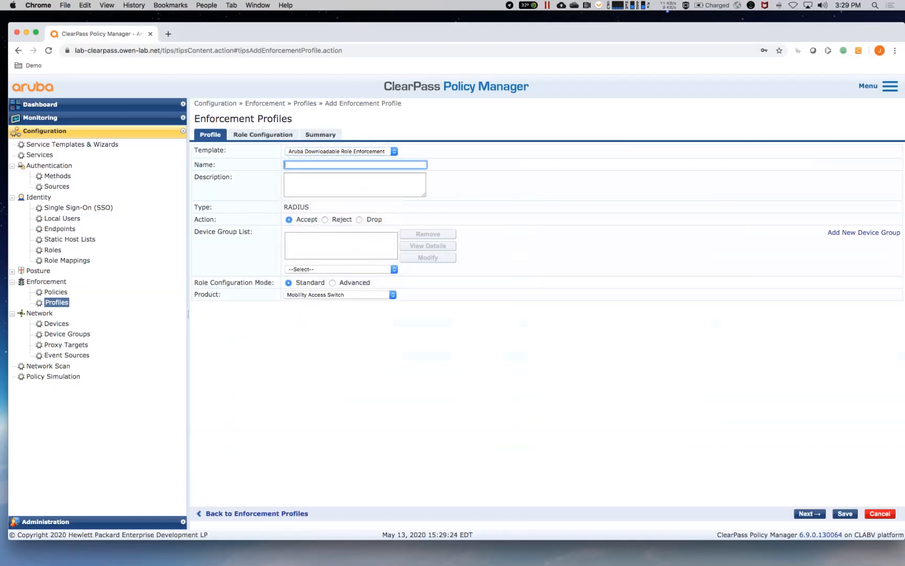
text(IoT-DUR)
Step: Examine the Standard mode role configuration options for the ArubaOS-Switch product in the IoT-DUR profile
click(332, 283)
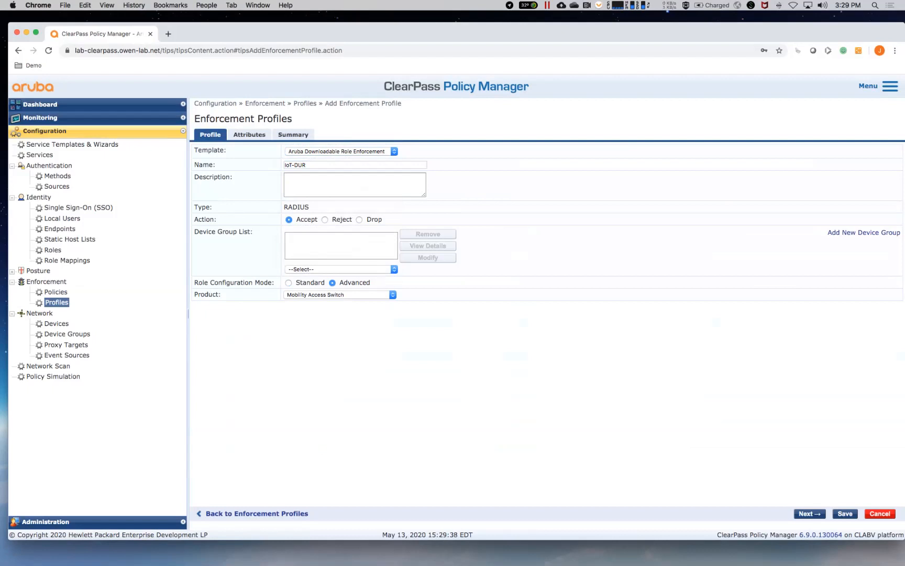
click(339, 295)
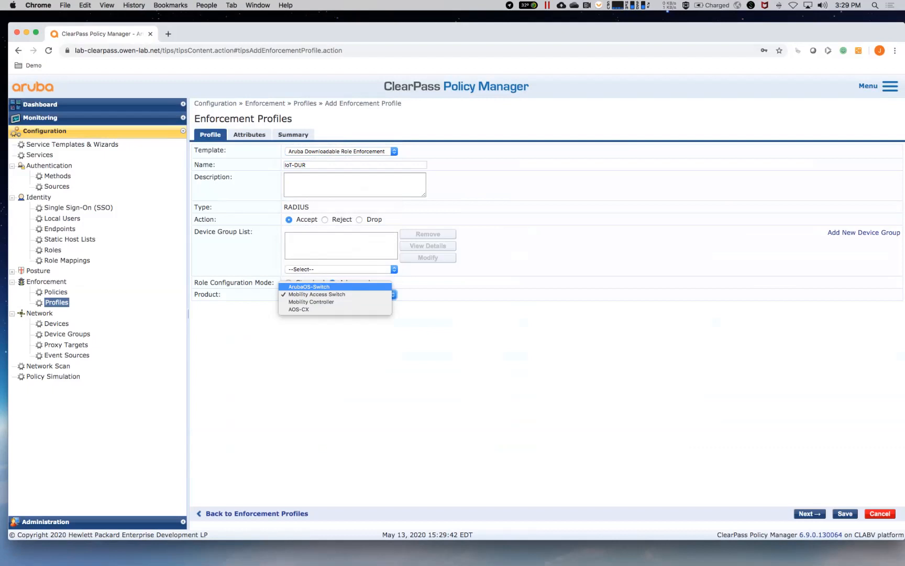
click(289, 279)
click(289, 283)
click(339, 294)
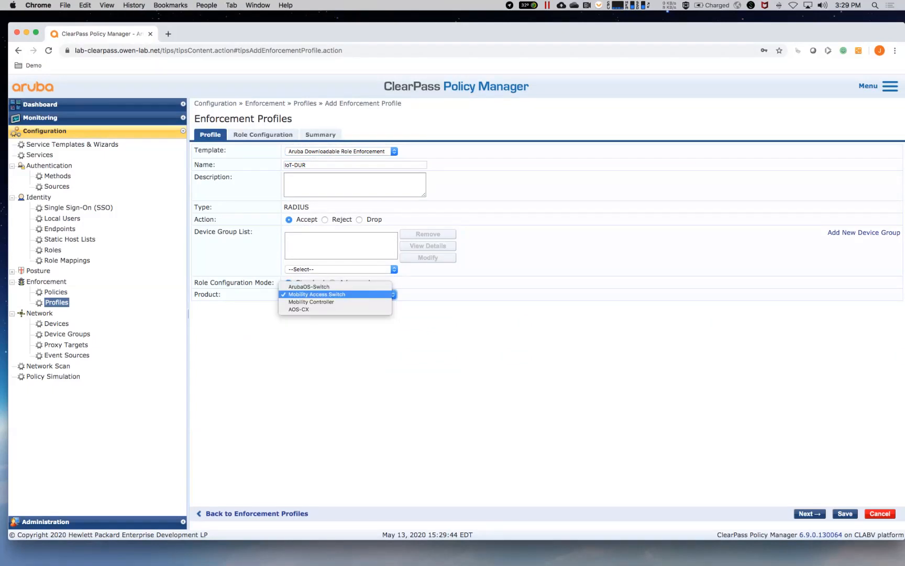
click(309, 287)
click(263, 134)
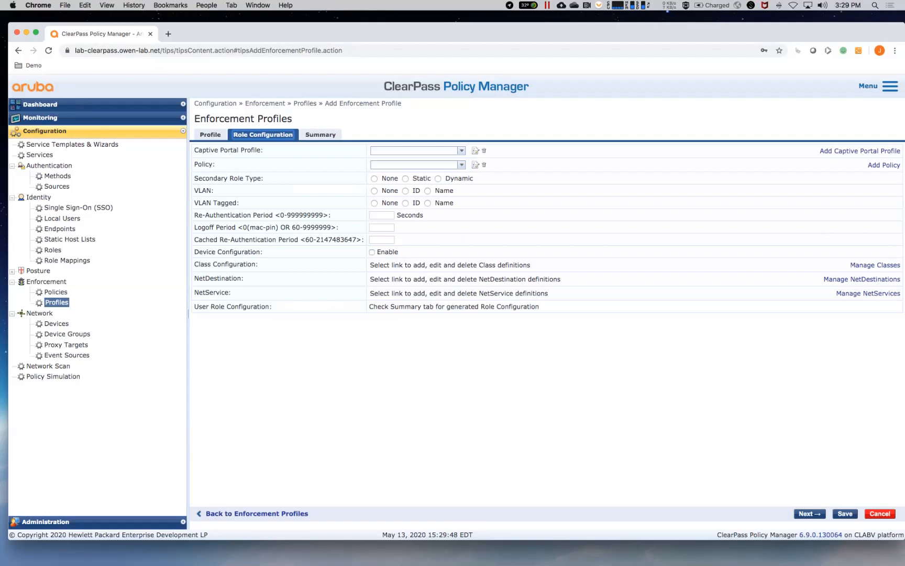
Step: Set the IoT-DUR profile's role configuration mode to Advanced and its product to ArubaOS-Switch
click(210, 134)
click(332, 282)
click(339, 294)
click(309, 295)
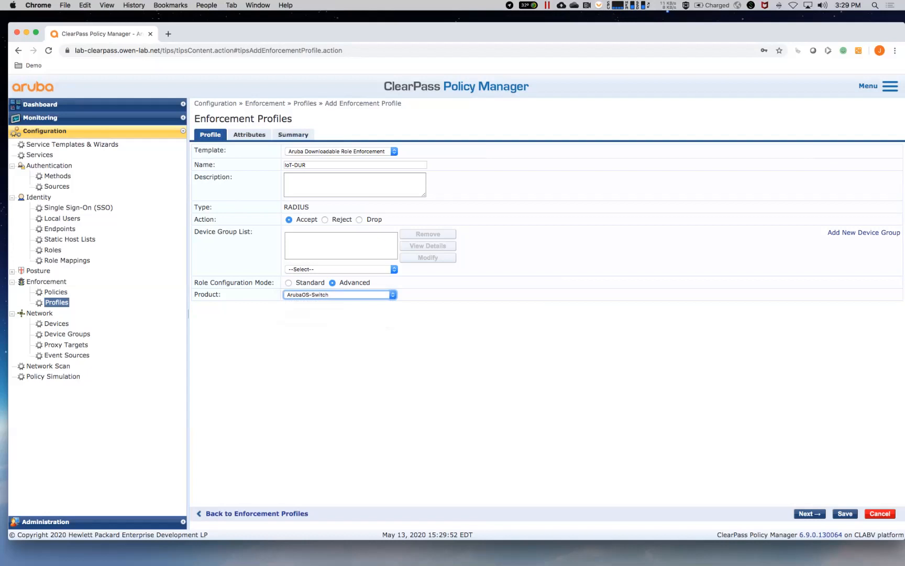
Step: Replace the HPE-CPPM-Role placeholder value with the class block "class ipv4 PERMIT-ALL", "match ip any any", "exit" on separate lines
click(249, 134)
click(628, 161)
key(super+a)
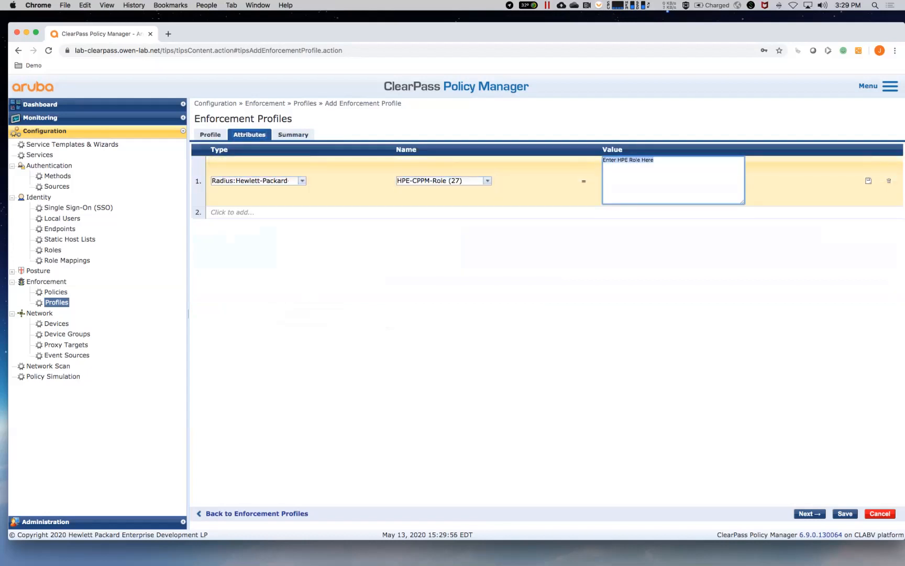
text(class ipv4 )
text(PERMIT)
text(-ALL )
text(match ip any)
text( an)
text(y)
key(Return)
text(exit)
key(Return)
Step: Add the policy block "policy user IoT-Policy", "class ipv4 PERMIT-ALL action permit", "exit" to the HPE-CPPM-Role value
text(policy)
text( user )
text(IoT-Po)
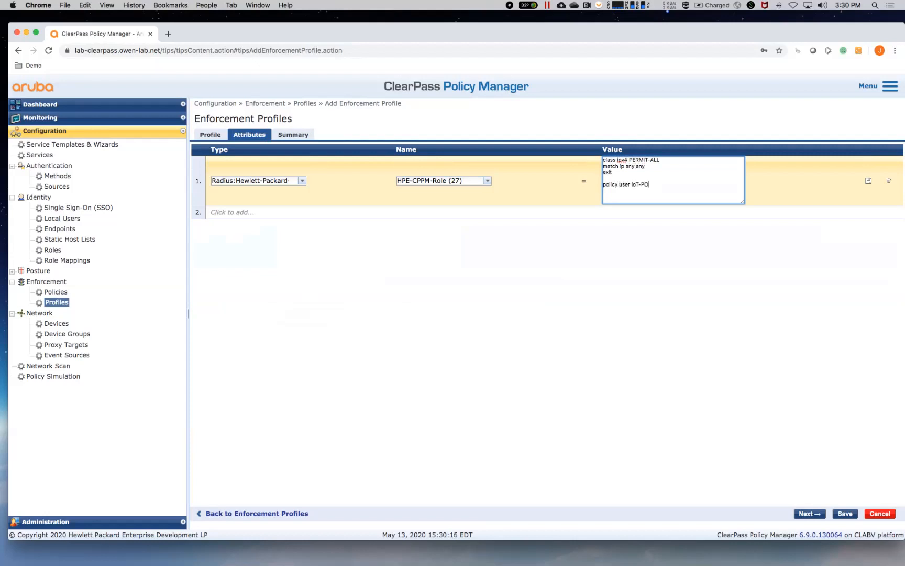
text(licy)
text(class ip)
text(v4 )
text(PER)
text(MIT-ALL action)
text(a)
text( permit)
text(exi)
text(t)
key(Return)
Step: Append "aaa authorization user-role name IoT-Device", "policy IoT-Policy", "vlan-name IoT" and "exit" to the role value, and save the IoT-DUR profile
text(aaa authoriz)
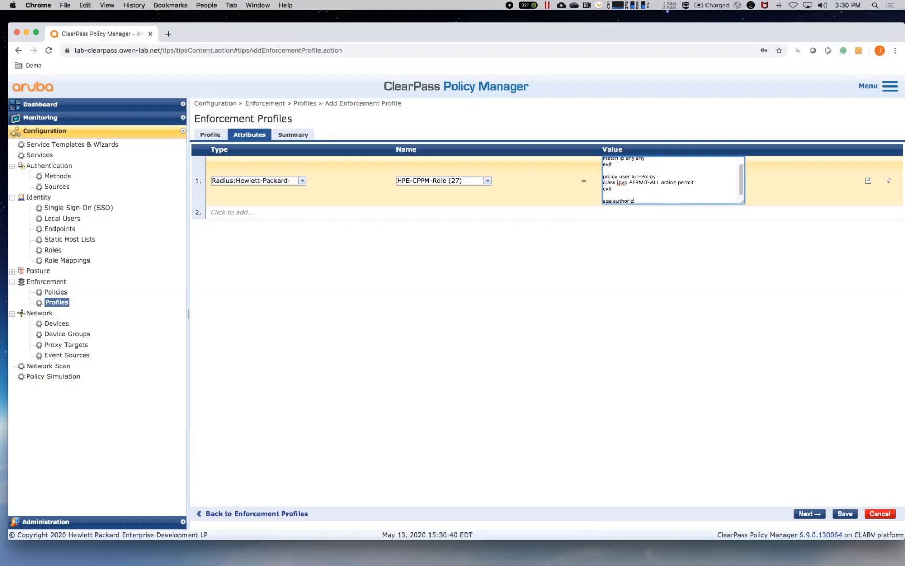
text(ation user-role name IoT-Device)
key(Return)
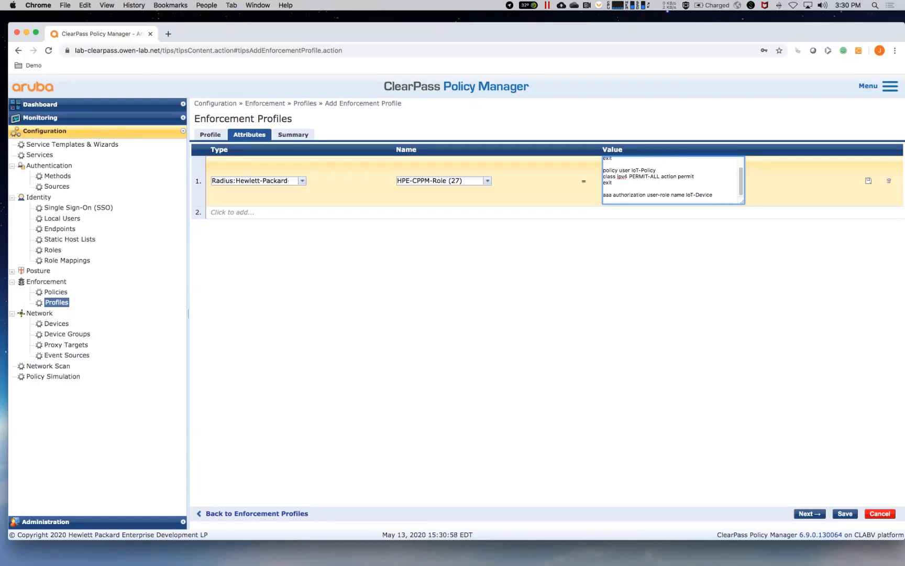
text(licy IoT-Policy)
key(Return)
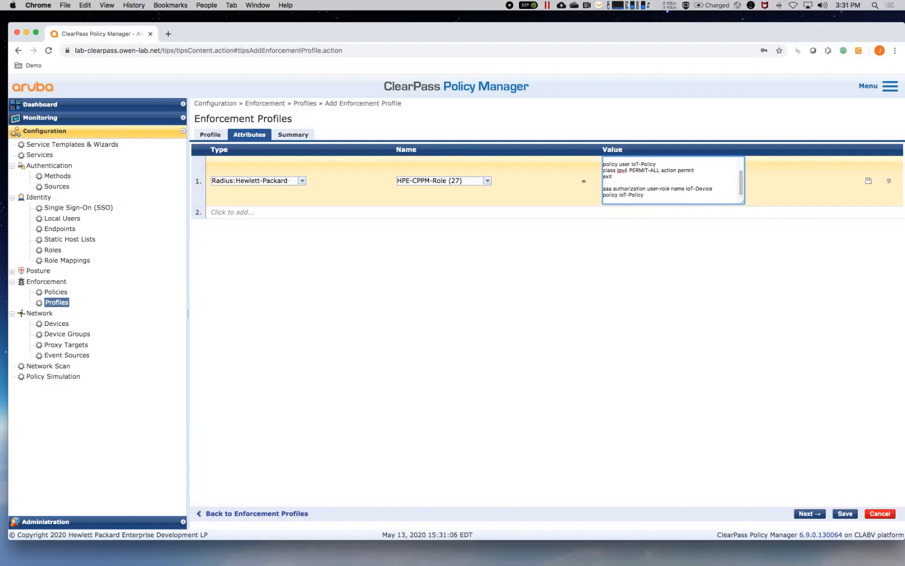
text(vlan-n)
text(ame)
text(IoT)
key(Return)
text(exit)
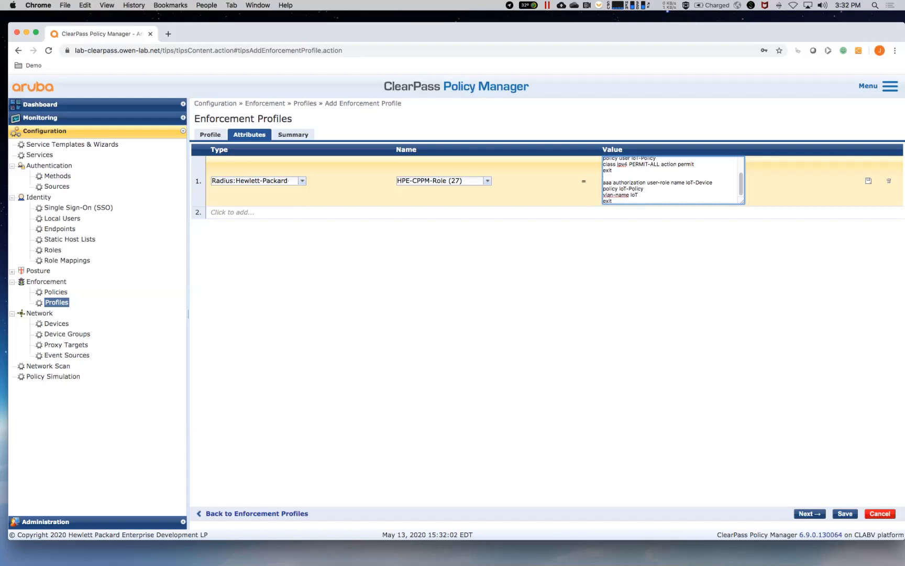
click(868, 181)
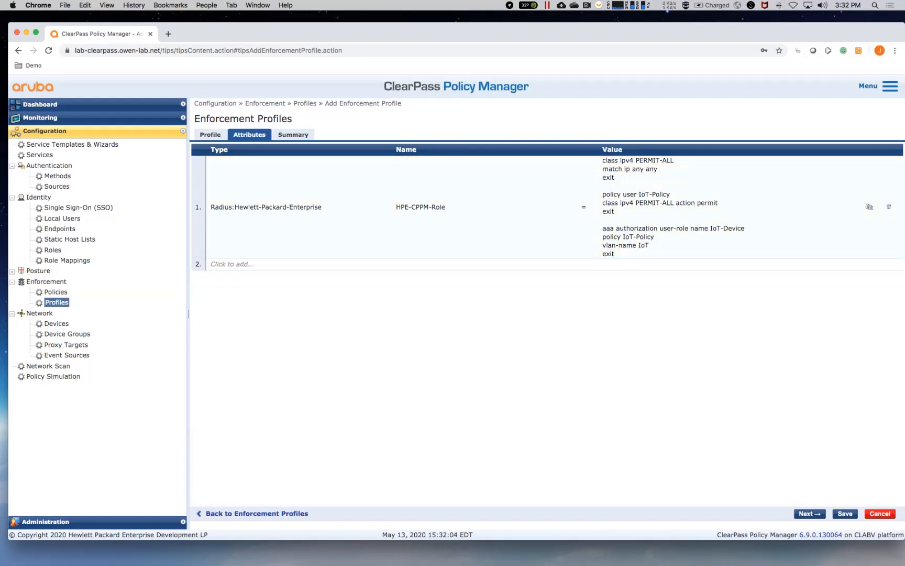
click(844, 514)
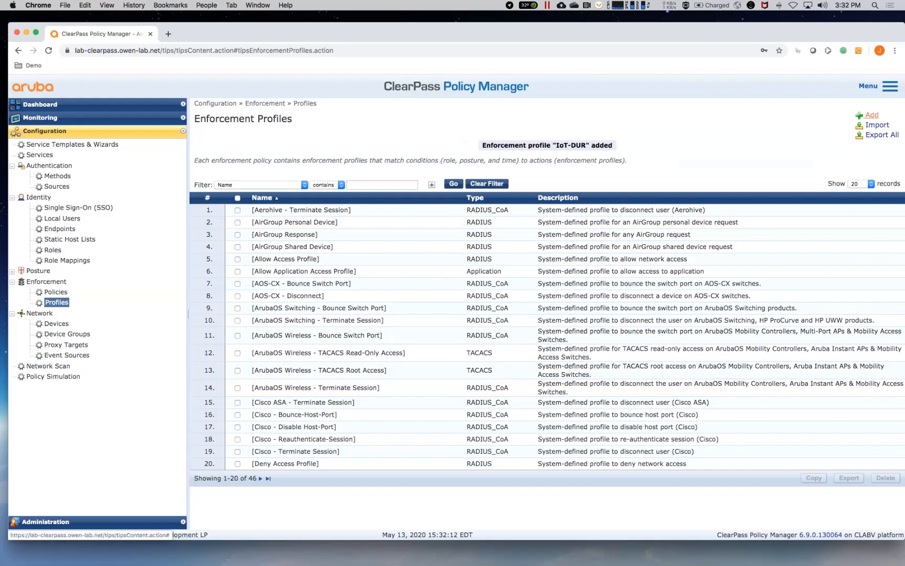
Step: Start an Aruba Downloadable Role Enforcement profile named Guest-Captive-Portal_DUR with the Advanced role configuration mode
click(870, 115)
click(338, 151)
key(Up)
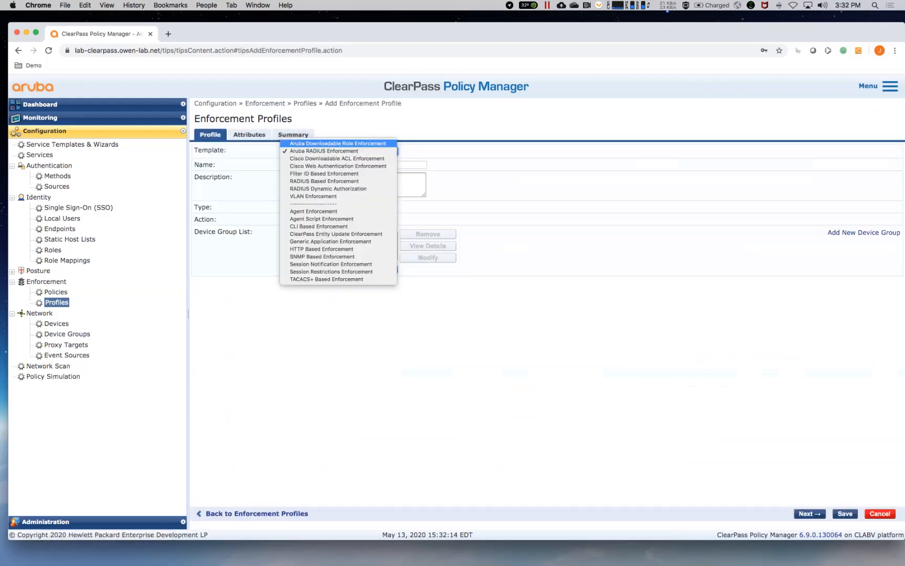
key(Return)
key(Tab)
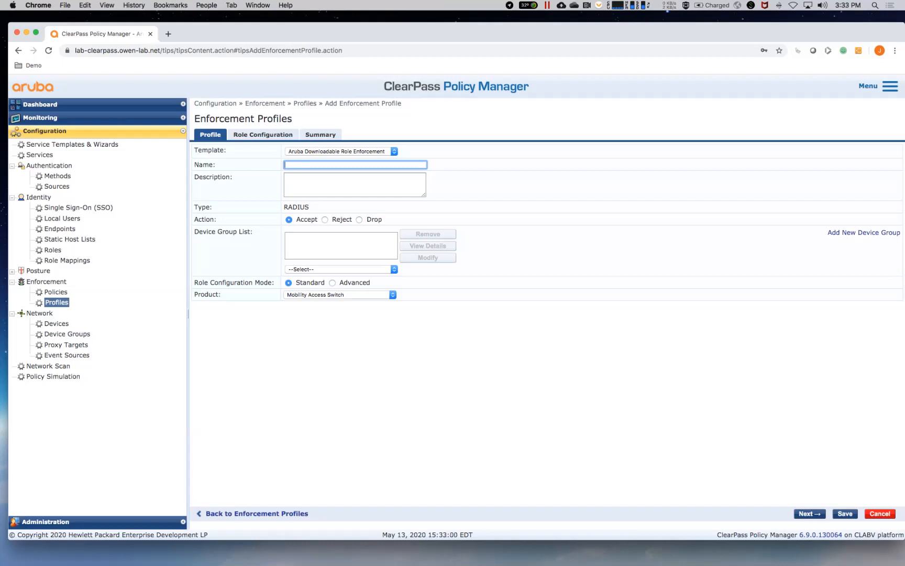
text(Guest-Captive_)
text(Portal_DUR)
click(333, 283)
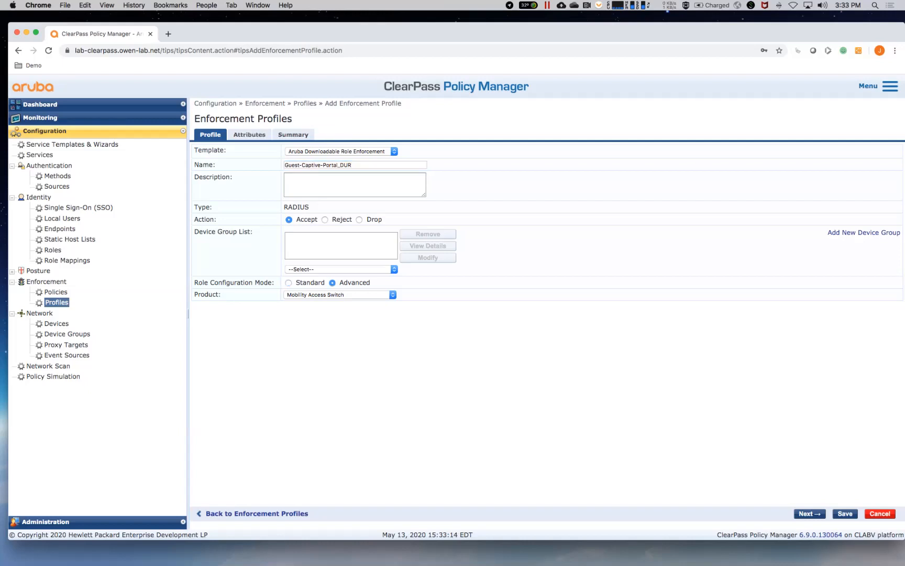
Step: Set the profile's product to ArubaOS-Switch and open its attributes
click(340, 295)
click(325, 287)
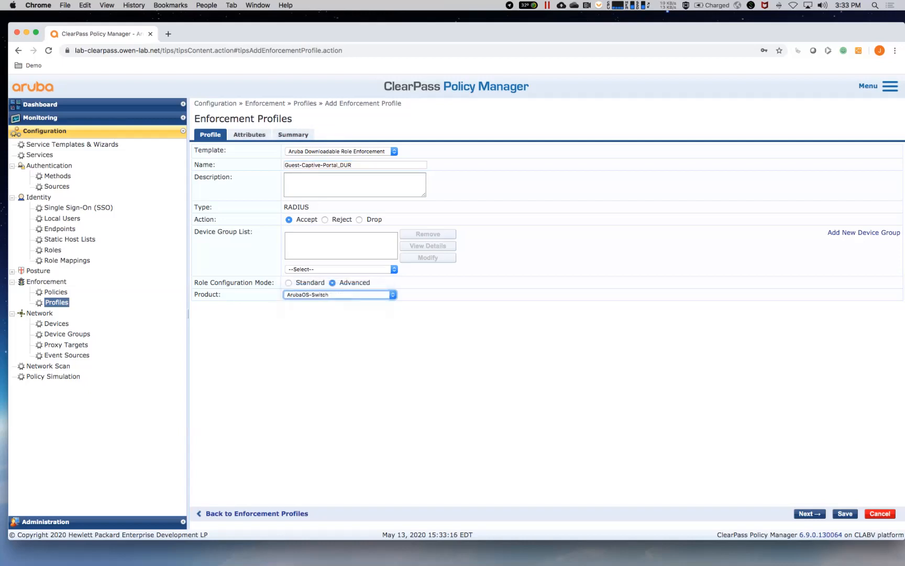
click(233, 134)
Step: Replace the HPE-CPPM-Role placeholder value with the class block "class ipv4 DNS", "match udp any any eq 53", "exit" on separate lines
click(420, 162)
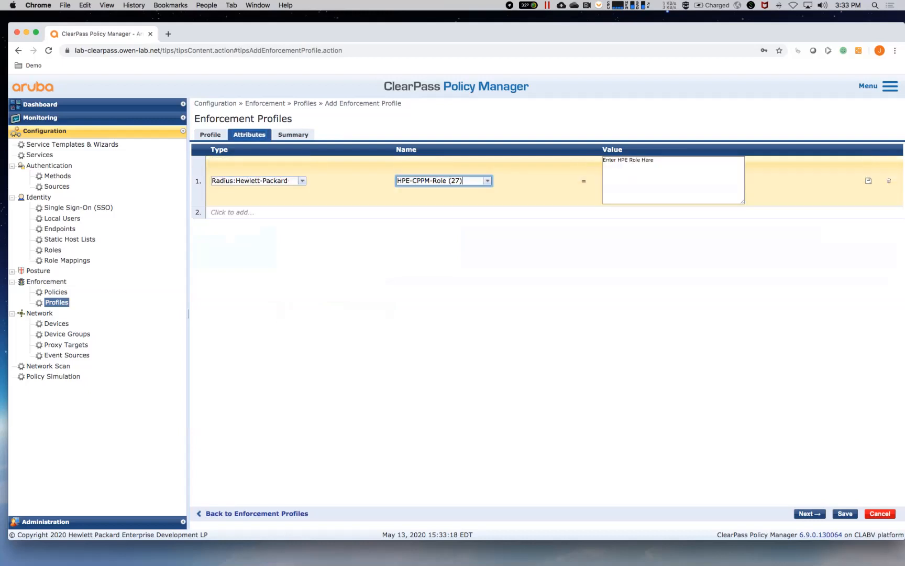
key(Tab)
key(BackSpace)
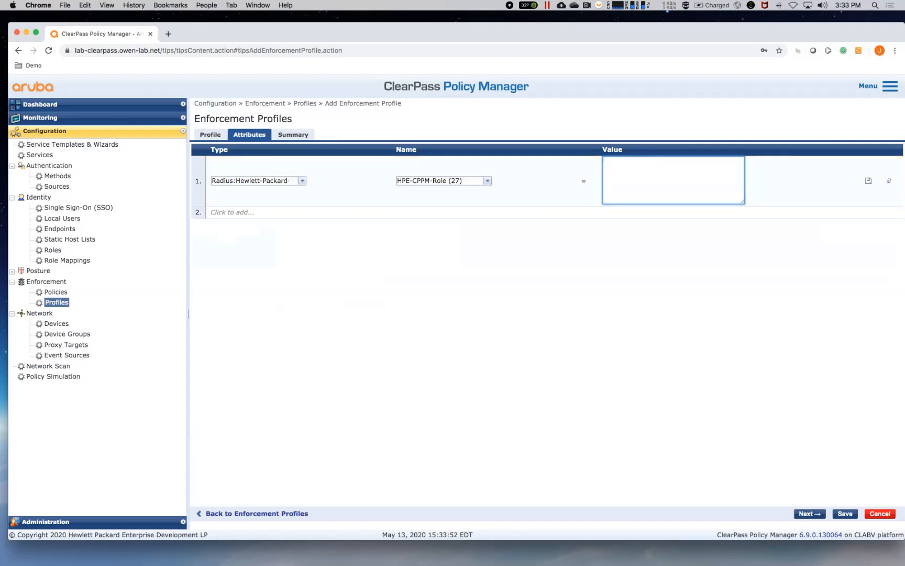
text(lass ipv4 DNS)
key(Return)
text(match udp any any eq 53)
key(Return)
text(exit  )
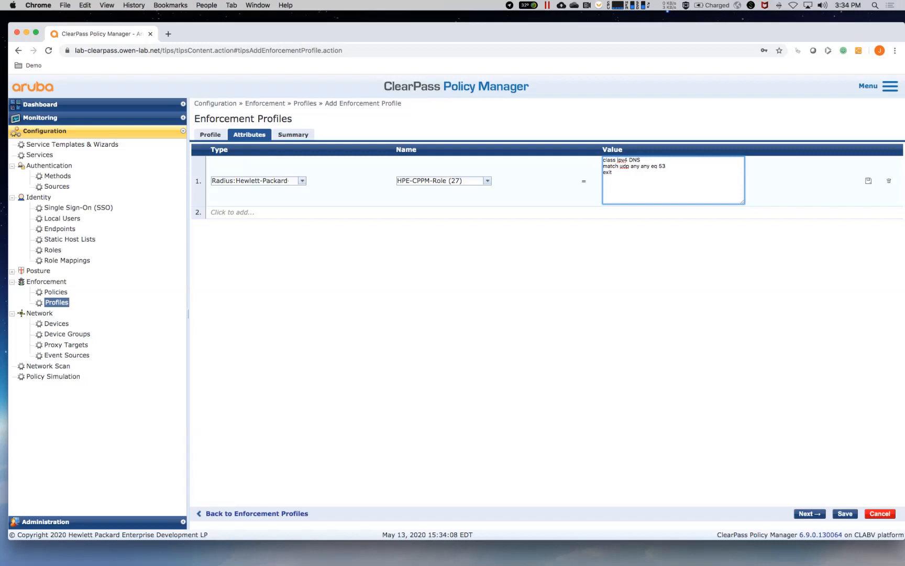
Step: Add the class block "class ipv4 DHCP", "match udp any any eq 67", "exit" below the DNS class, separated by a blank line
text(class ipv4 DHCP)
key(Return)
text(match udpp)
key(BackSpace)
text(any any eq 67)
text(xit)
key(Return)
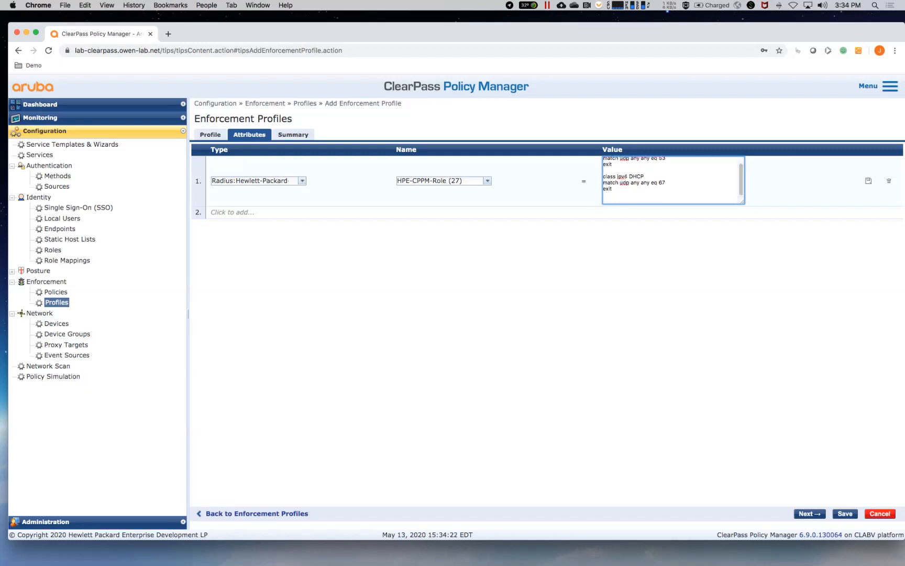
Step: Add the class block "class ipv4 Web-Traffic", "match tcp any any eq 80", "match tcp any any eq 443", "exit" to the role value
key(super+Tab)
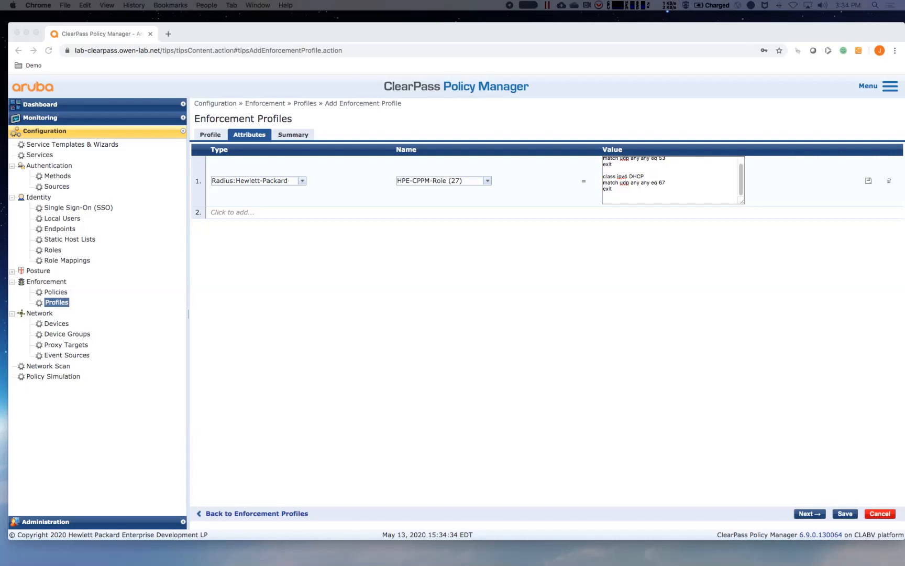
key(super+Tab)
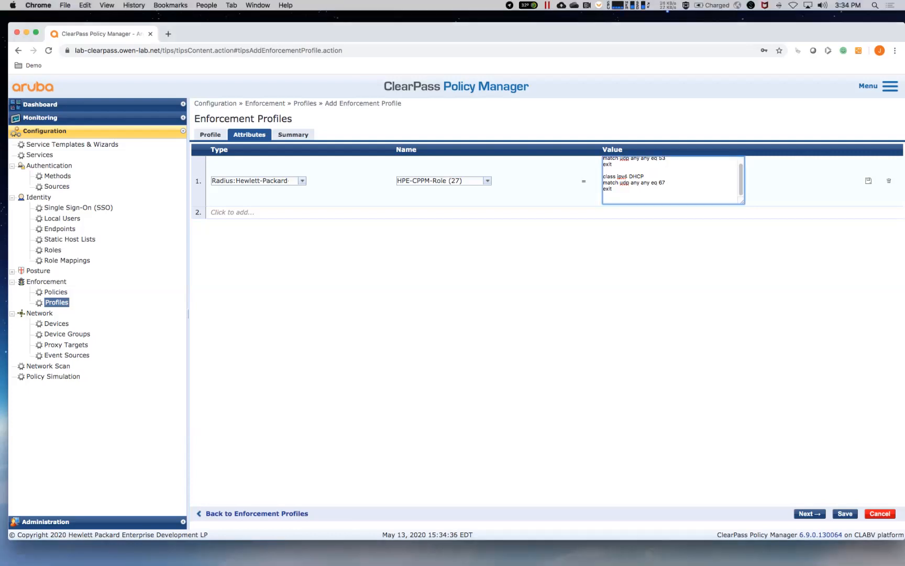
text(class ipv4 Web-Traffic)
key(Return)
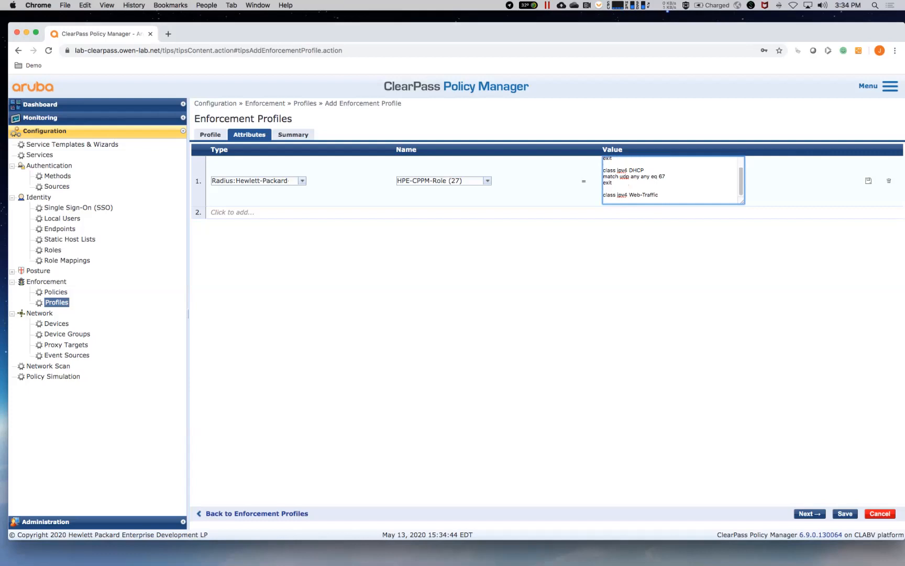
text(match tcp any any eq 80)
key(Return)
text(match tcp a)
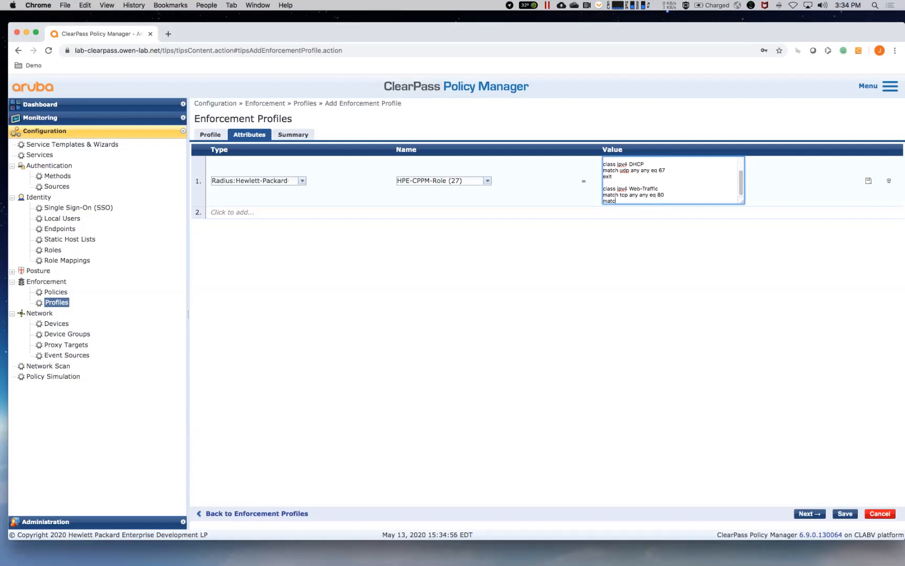
text(ny any eq 554)
key(BackSpace)
key(BackSpace)
key(BackSpace)
text(443)
key(Return)
text(exit)
key(Return)
key(Return)
Step: Start the class block "class ipv4 Clearpass-Web" with "match tcp any host 10.1.10.216 eq 80" and "match tcp any host 10.1.10.216 eq 443"
text(class ipv4 )
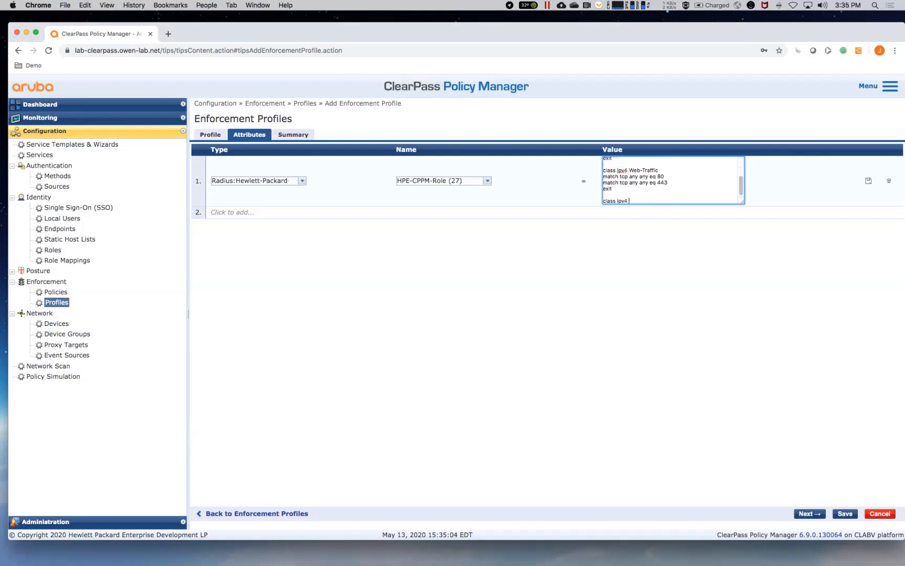
text(Clearpass-Web)
key(Return)
text(matc)
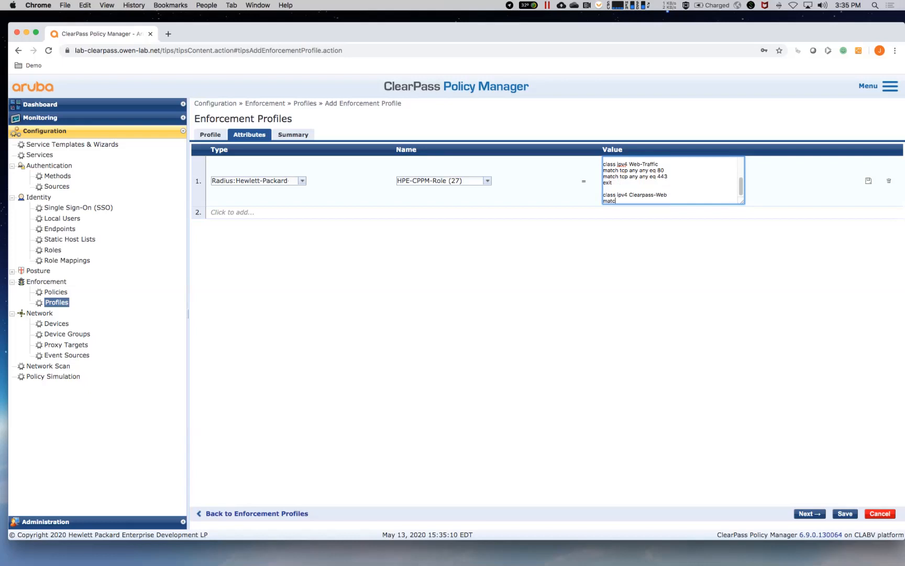
text(h tcp any host 10.1.10.216 eq 80)
key(Return)
text(match c)
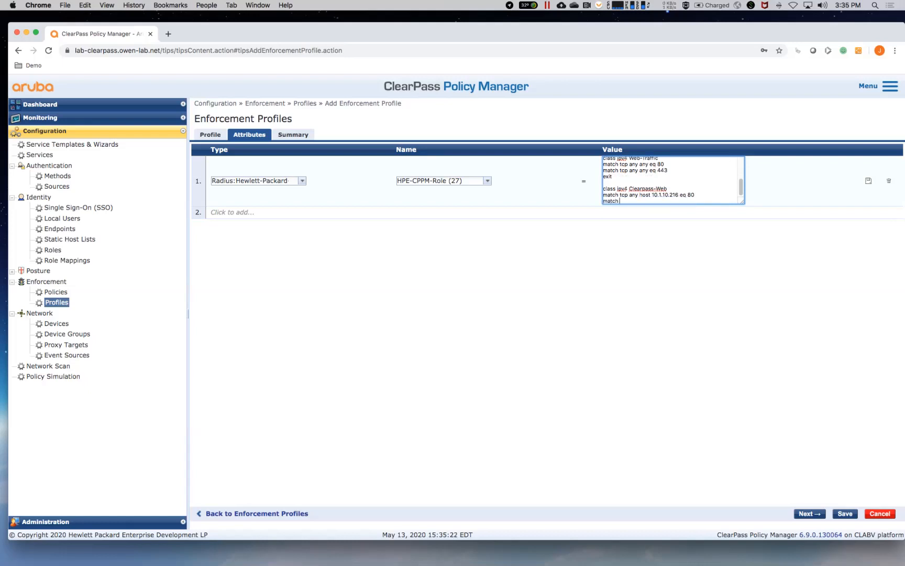
text(cp any host 10.1.10.216 eq 443)
Step: Copy the two Clearpass-Web match lines for host 10.1.10.216 and paste them twice below the originals
key(shift+Up)
key(shift+Left)
key(shift+Left)
key(shift+Left)
key(shift+Left)
key(shift+Left)
key(shift+Left)
key(shift+Left)
key(shift+Left)
key(shift+Left)
key(shift+Left)
key(shift+Left)
key(shift+Left)
key(shift+Left)
key(shift+Left)
key(shift+Left)
key(shift+Left)
key(shift+Left)
key(shift+Left)
key(shift+Left)
key(shift+Left)
key(shift+Left)
key(shift+Left)
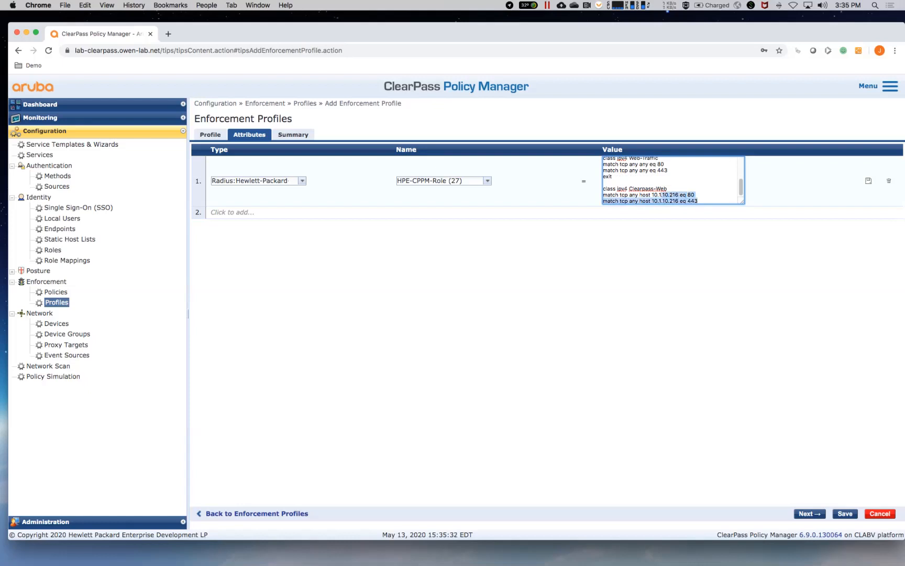
key(shift+Left)
key(shift+Left)
key(shift+Left)
key(shift+Left)
key(shift+Left)
key(shift+Left)
key(shift+Left)
key(shift+Left)
key(shift+Left)
key(shift+Left)
key(shift+Left)
key(shift+Left)
key(super+c)
key(Right)
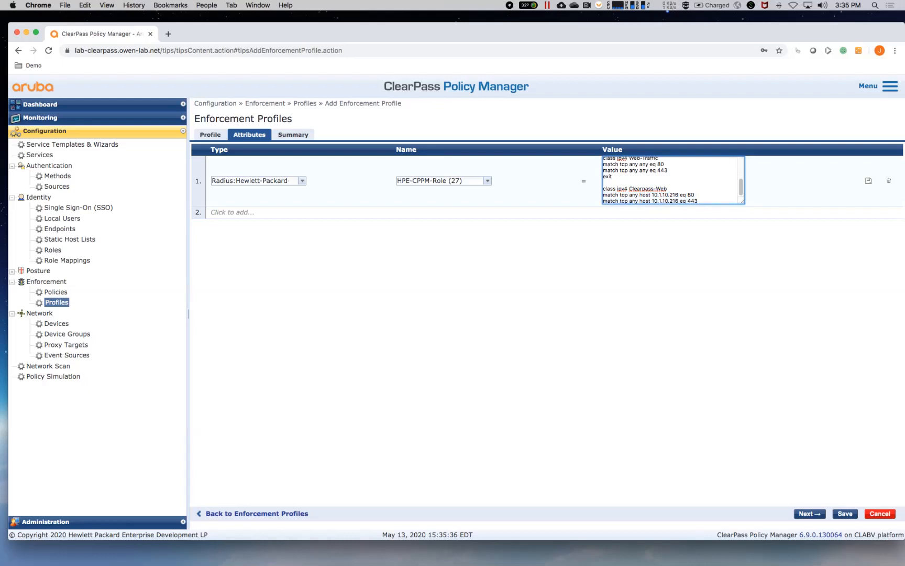
key(Return)
key(super+v)
key(Return)
key(super+v)
Step: Change the pasted match line pairs to hosts 10.1.10.217 and 10.1.10.218, and end the Clearpass-Web class with "exit"
key(BackSpace)
text(8)
key(Up)
key(BackSpace)
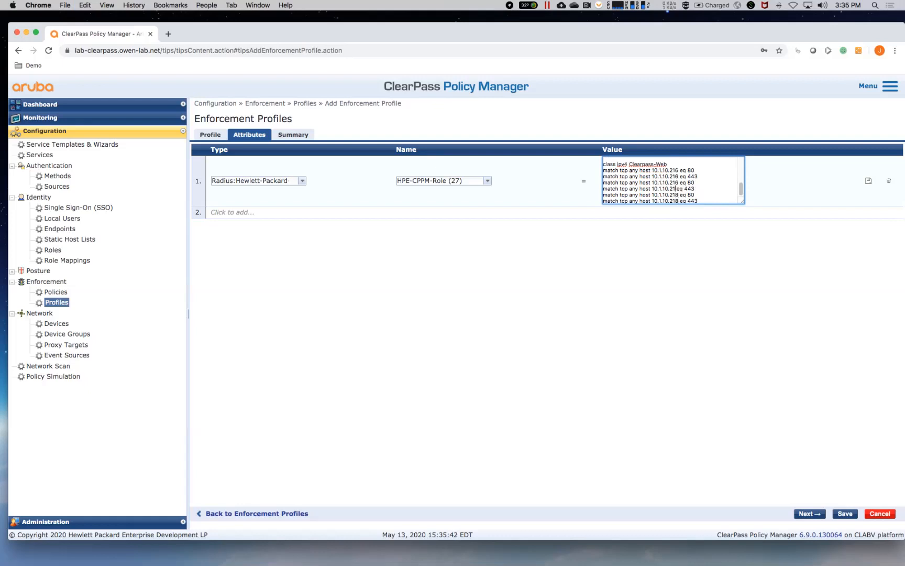
text(7)
key(Up)
key(BackSpace)
text(7)
key(Return)
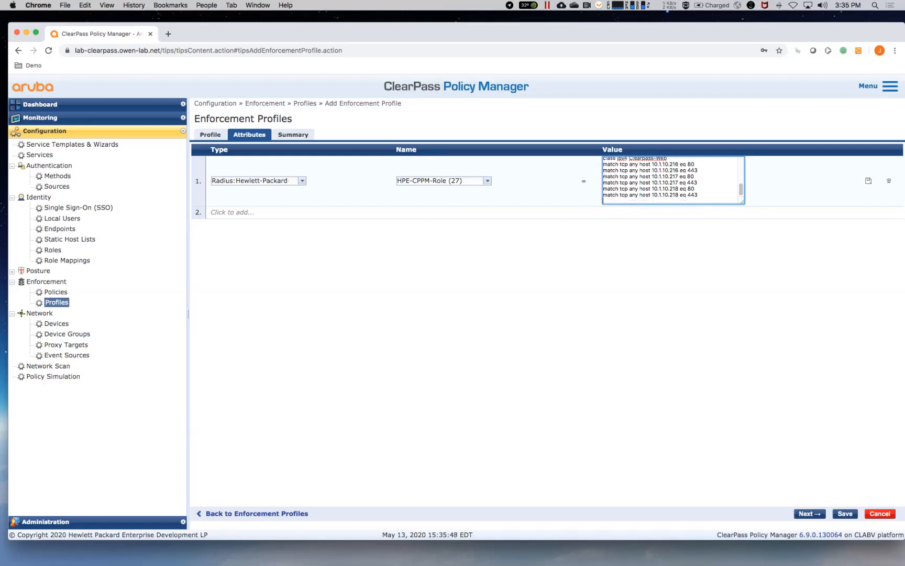
text(exit)
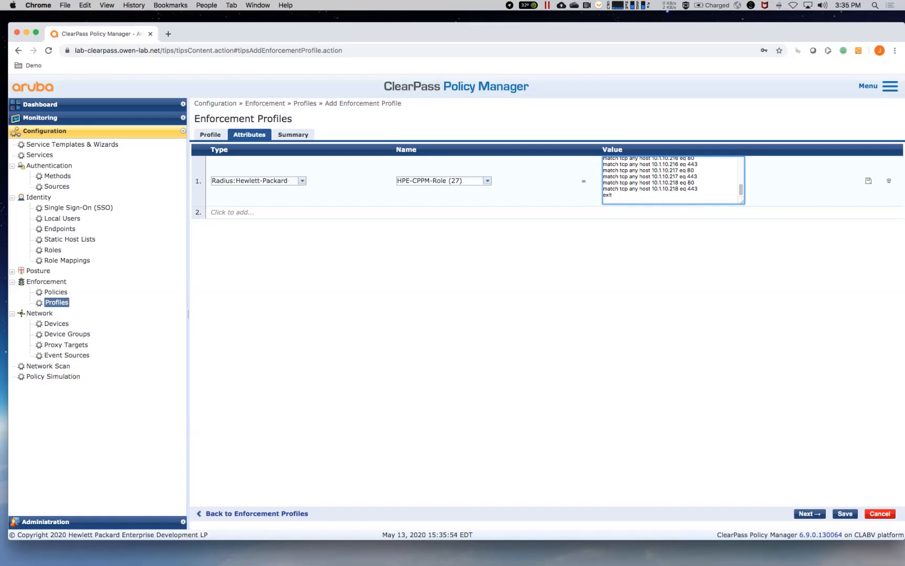
key(Return)
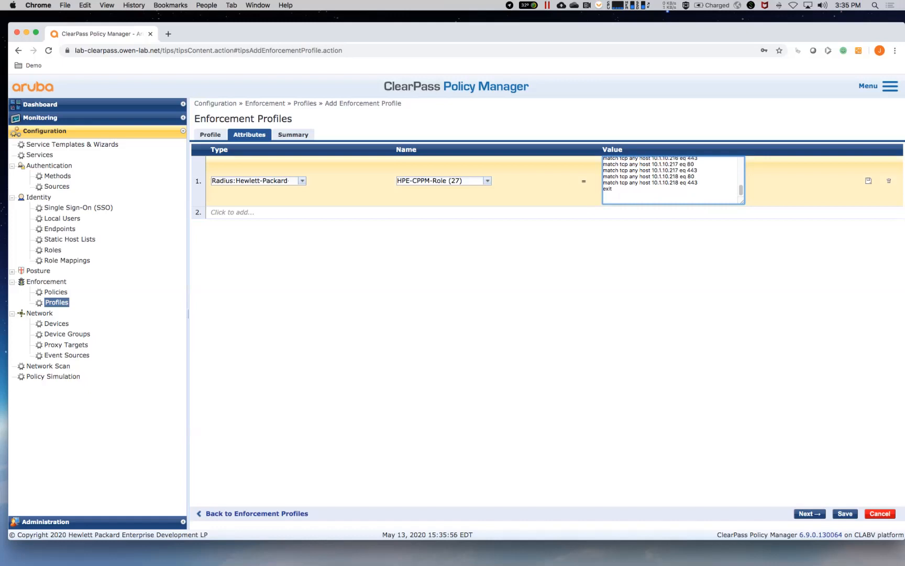
Step: Add "policy user Clearpass-Redirect" with the entries "10 class ipv4 DNS action permit" and "20 class ipv4 DHCP action permit"
text(policy)
text(user Clearpass-Redirect)
key(Return)
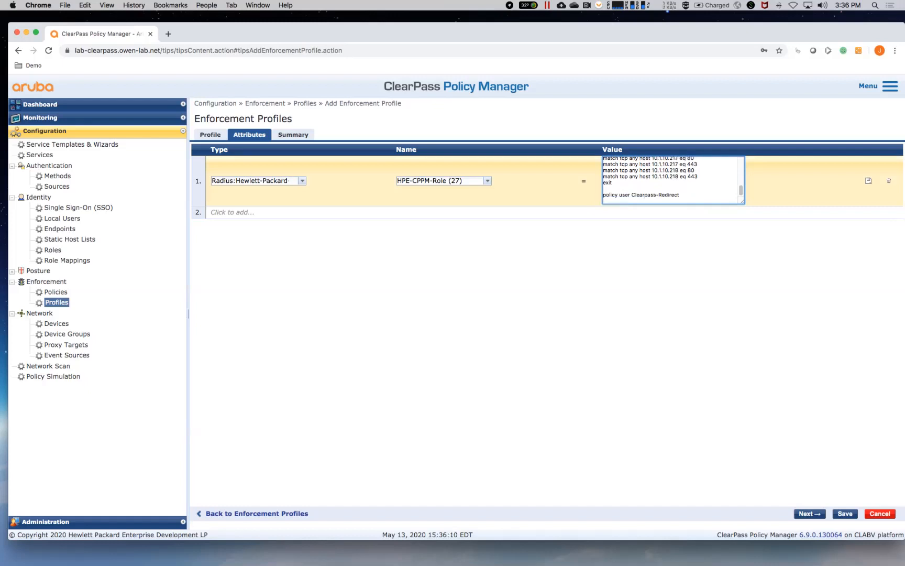
text(10)
text(class ipv4 DNS action permit)
key(Return)
text(20 class ip)
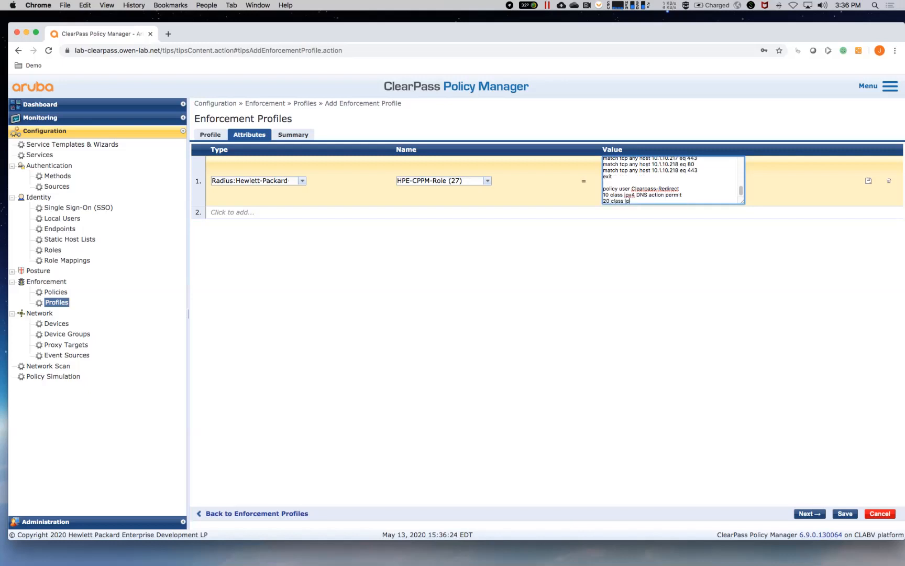
text(v4 DHCP action permit)
key(Return)
Step: Add the policy entries "30 class ipv4 Clearpass-Web action permit" and "40 class ipv4 Web-Traffic action redirect captive-portal"
text(30 class ipv4)
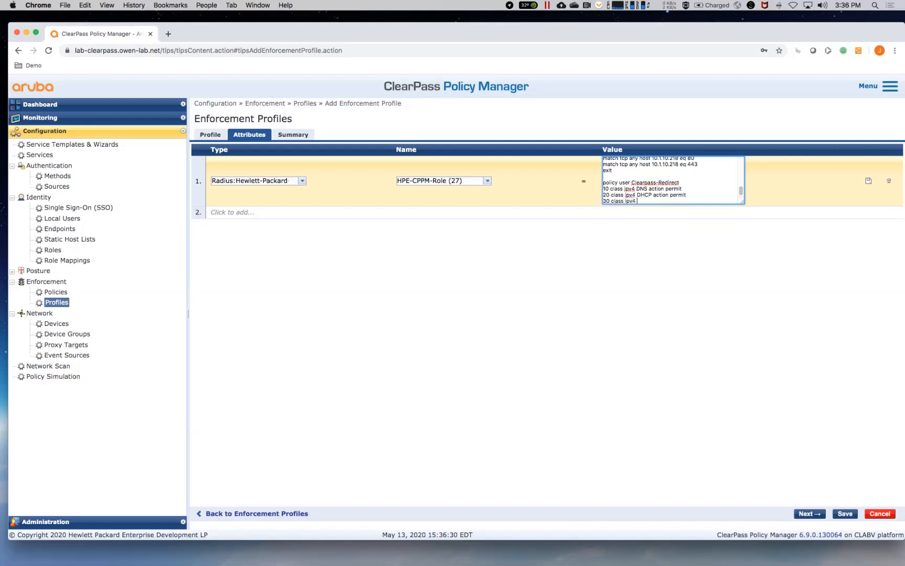
text( Clearpass-Web action permit)
key(Return)
text(40 class ipv4 Cl)
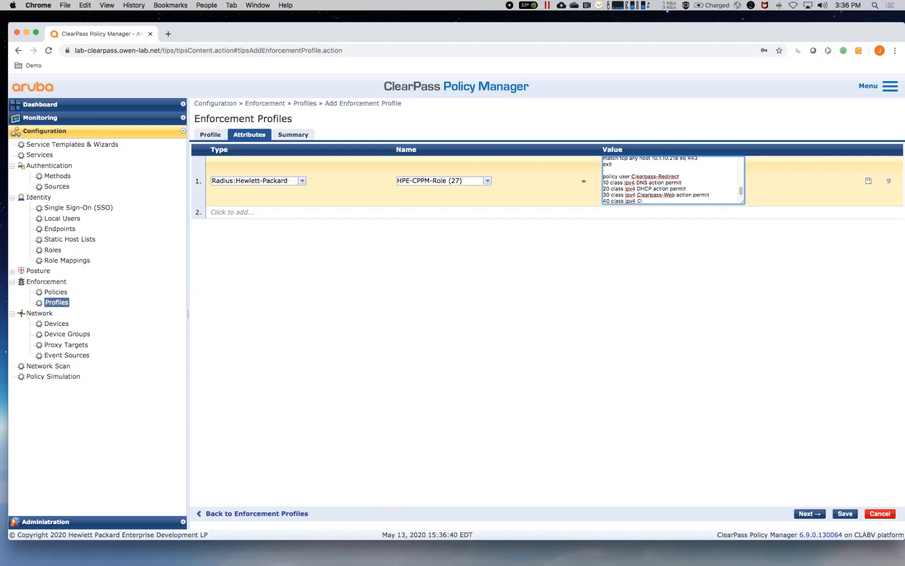
key(BackSpace)
text(Web-Traffic action redirect captive-portal)
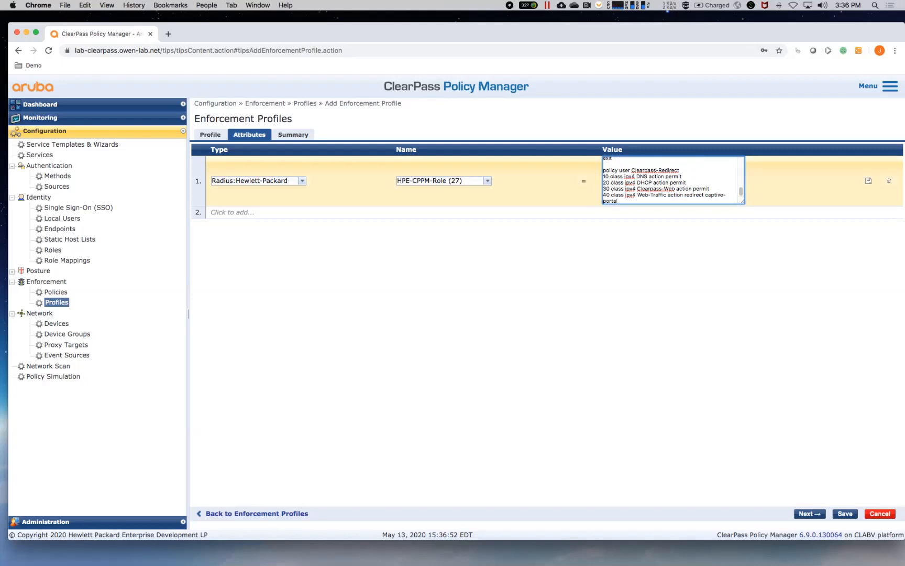
Step: Enlarge the value text box and end the Clearpass-Redirect policy block with "exit" and a blank line
drag(742, 202, 819, 274)
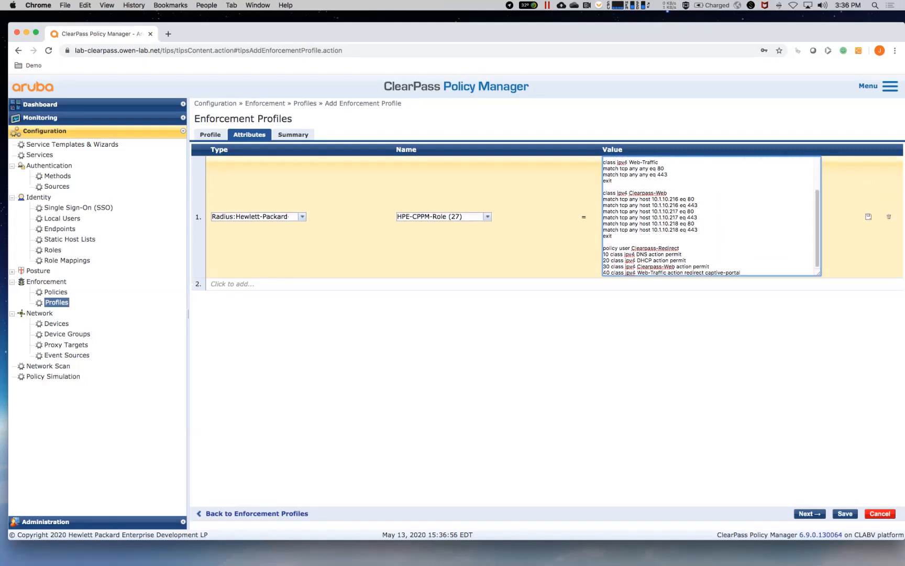
drag(682, 254, 603, 254)
drag(686, 260, 603, 260)
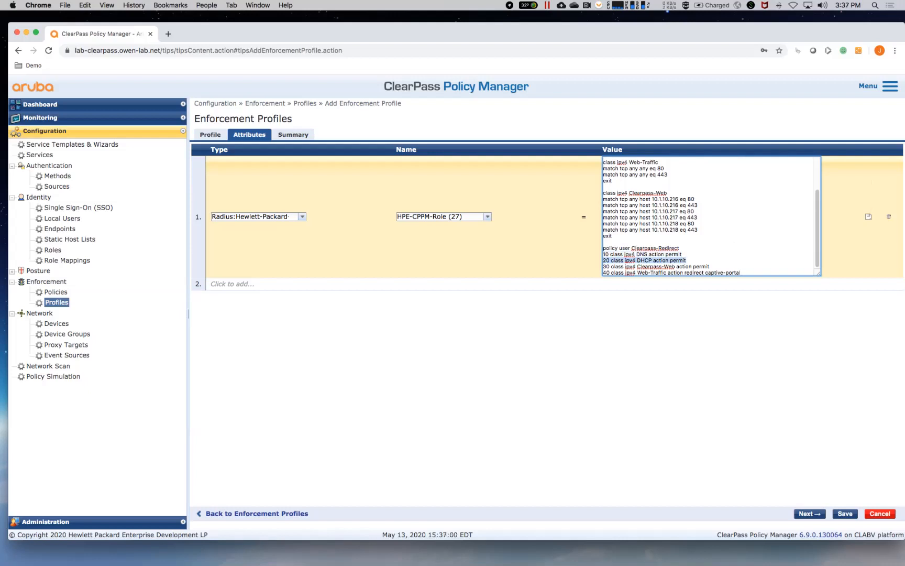
drag(709, 266, 603, 267)
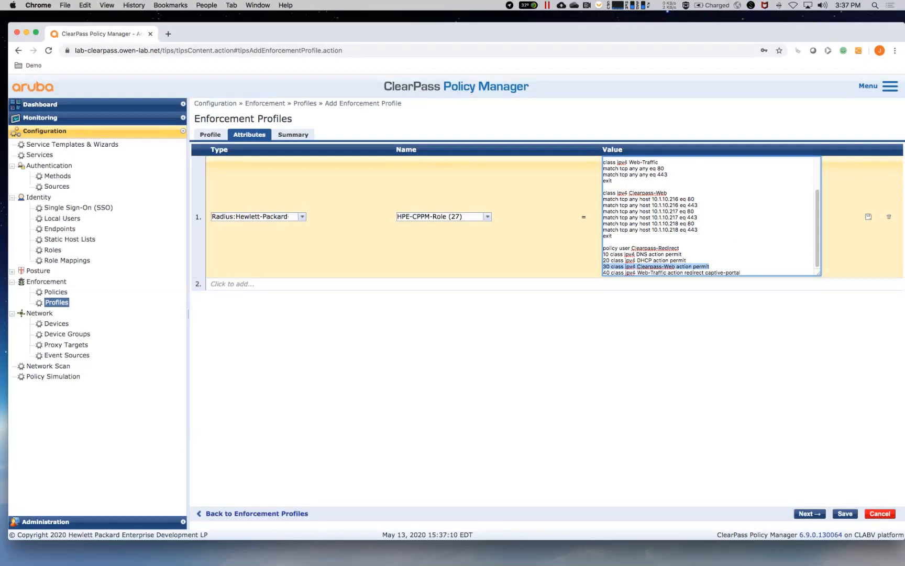
click(740, 272)
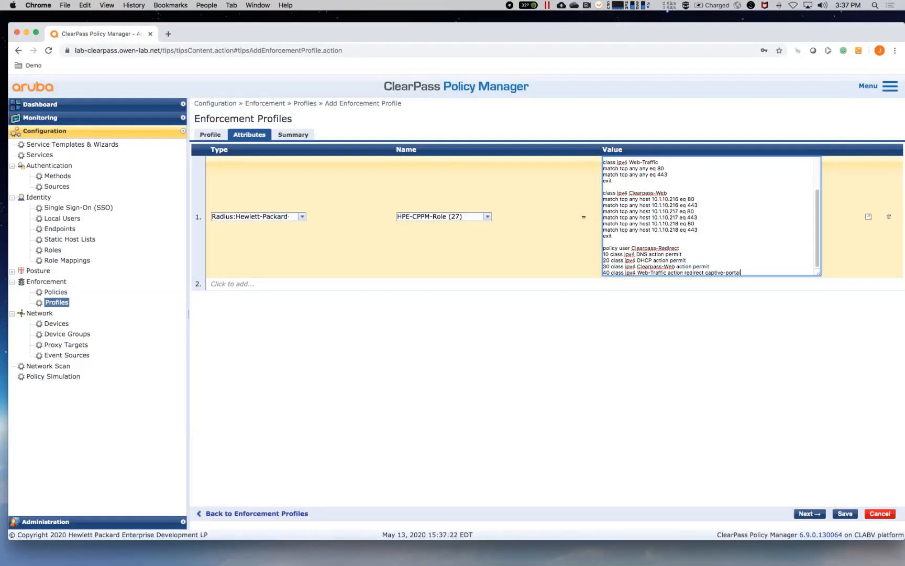
key(Return)
text(exit)
key(Return)
key(Return)
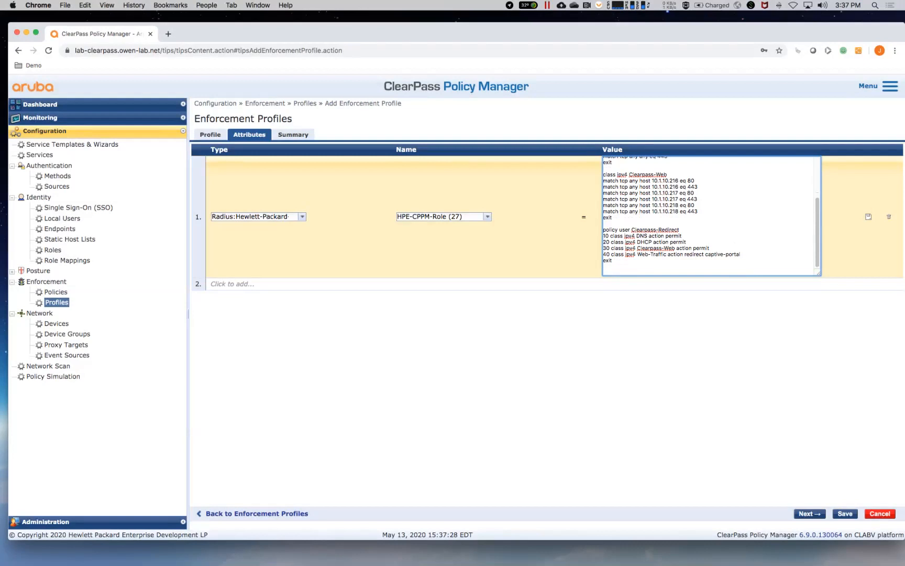
Step: Add a line reading "aaa authentication captive-portal profile use-radius-vsa" below the policy block
text(aaa authe)
key(BackSpace)
key(BackSpace)
text(hentication ca)
text(aptive-portal profile)
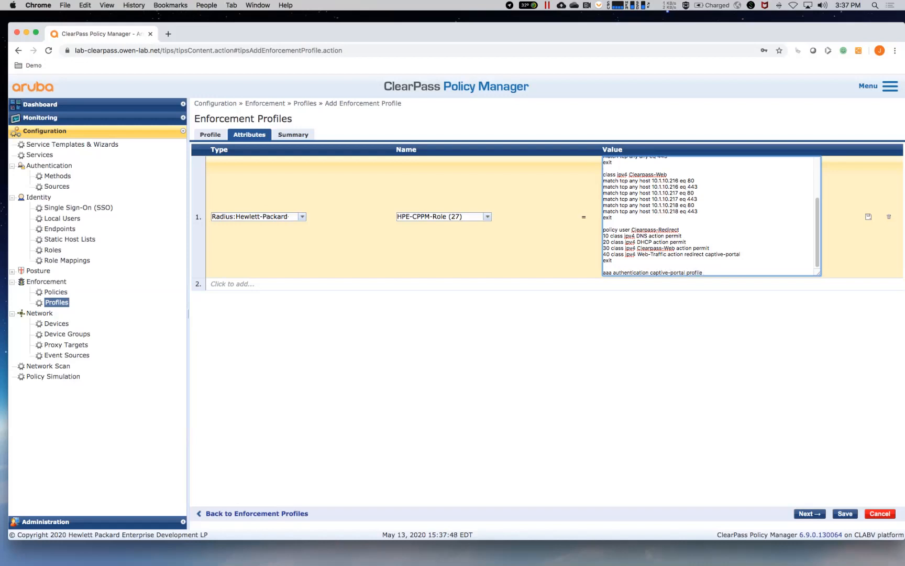
text( use-radius)
text(-vsa )
text(url https:)
text(//www)
key(BackSpace)
key(BackSpace)
key(BackSpace)
text(lab-cla)
text(arpass)
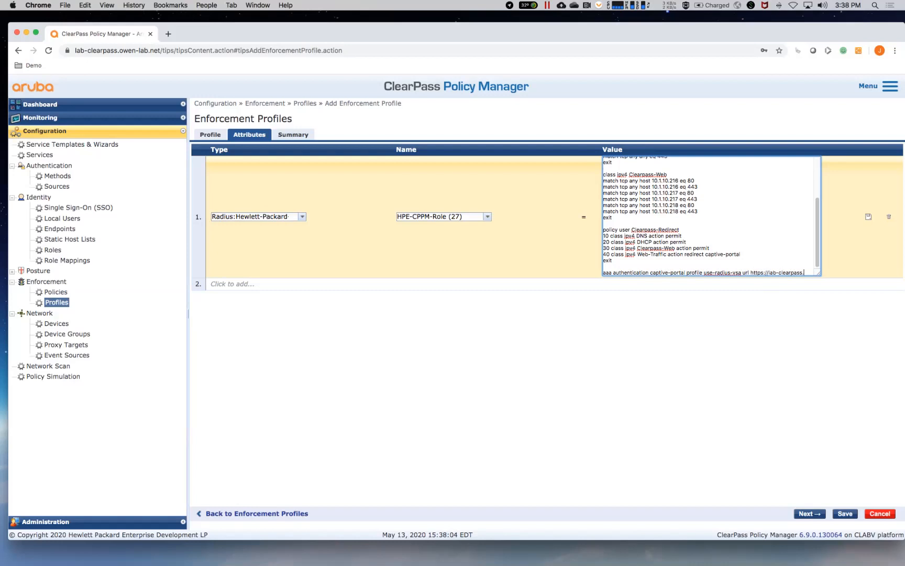
text(.owen-lab.net/guest)
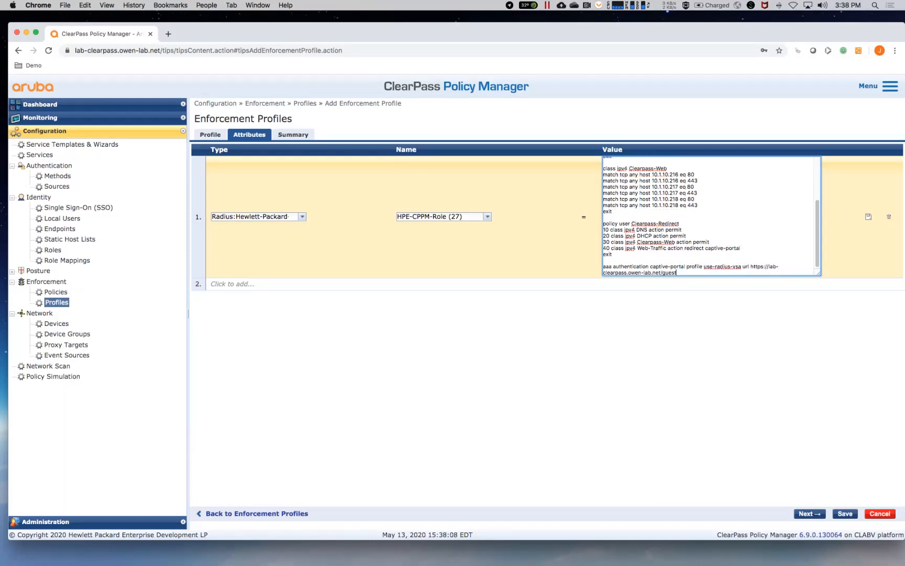
text(/aruba_self_register.php)
key(Return)
key(Return)
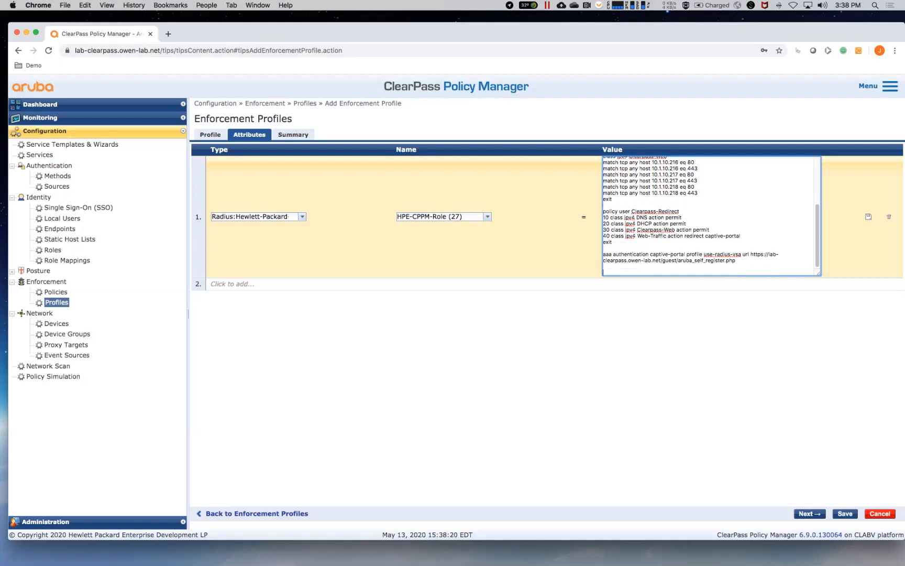
drag(751, 255, 737, 260)
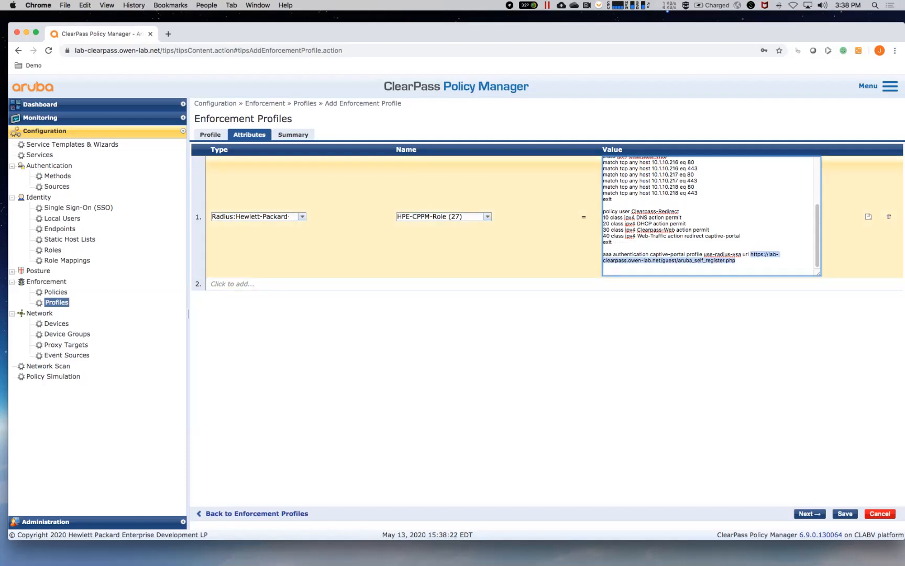
click(736, 260)
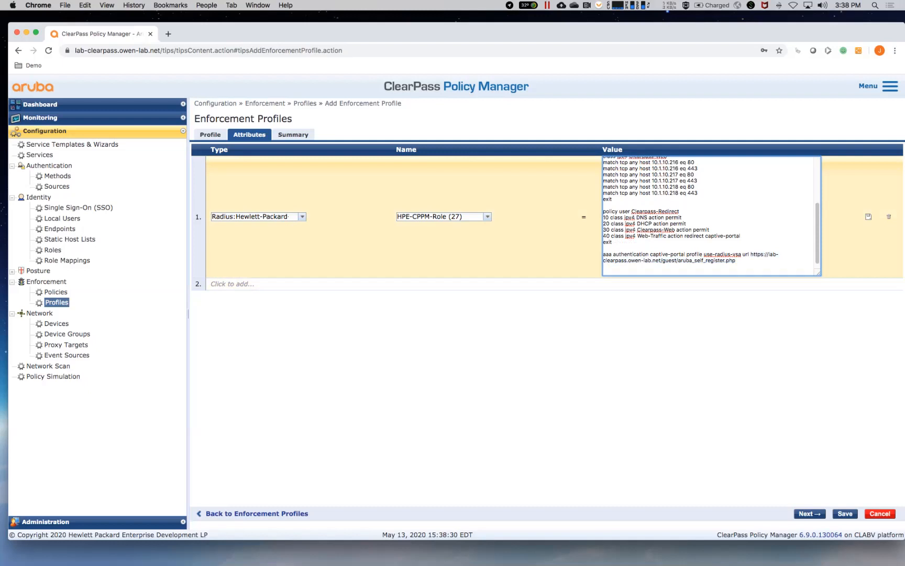
Step: Add a line reading "aaa authorization user-role name PreAuth-Wired-Guest" below the captive-portal line of the attribute value
text(aaa )
text(authoriz)
text(ation user-)
text(n)
text(-role name )
text(G)
text(Pre)
text(Auth-)
text(Wired)
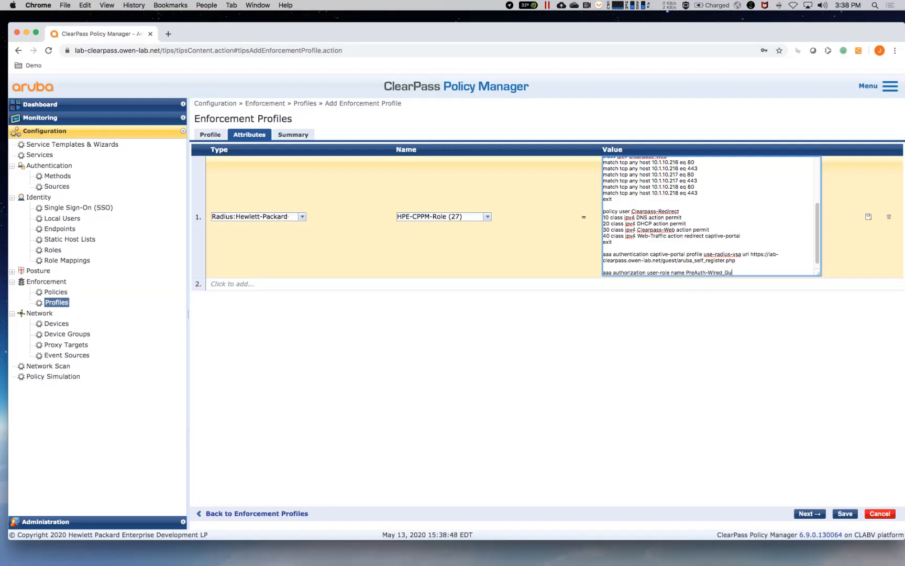
text(-Guest)
key(Return)
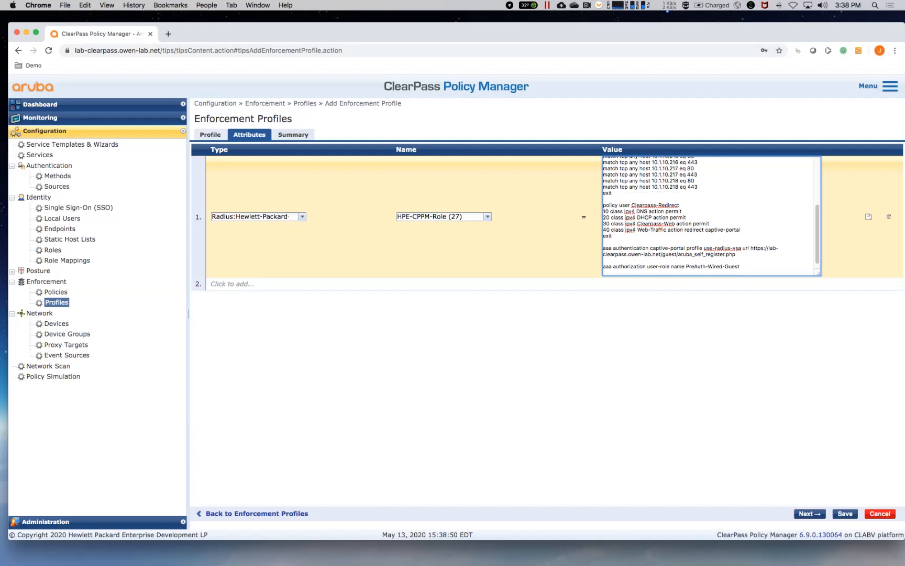
Step: Add the line "captive-portal-profile use-radius-vsa" under the PreAuth-Wired-Guest user role
text(captive-portal-)
key(BackSpace)
key(BackSpace)
text(-portal-fp)
key(BackSpace)
key(BackSpace)
text(profile use-radius-vsa)
key(Return)
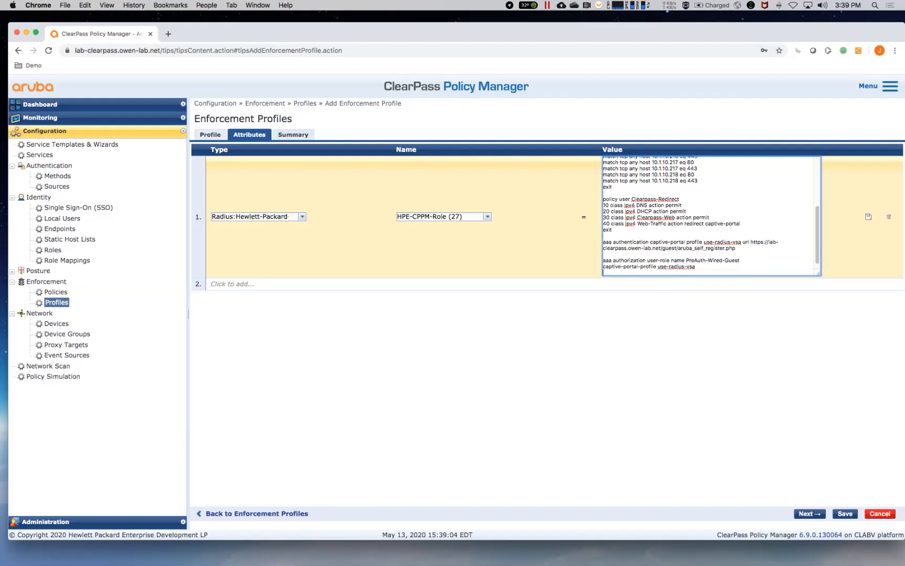
Step: Finish the user role with the lines "policy Clearpass-Redirect", "vlan-name Guest" and "exit", and save the attribute and the enforcement profile
text(policy Clearpass-Redirect)
key(Return)
text(vlan-v)
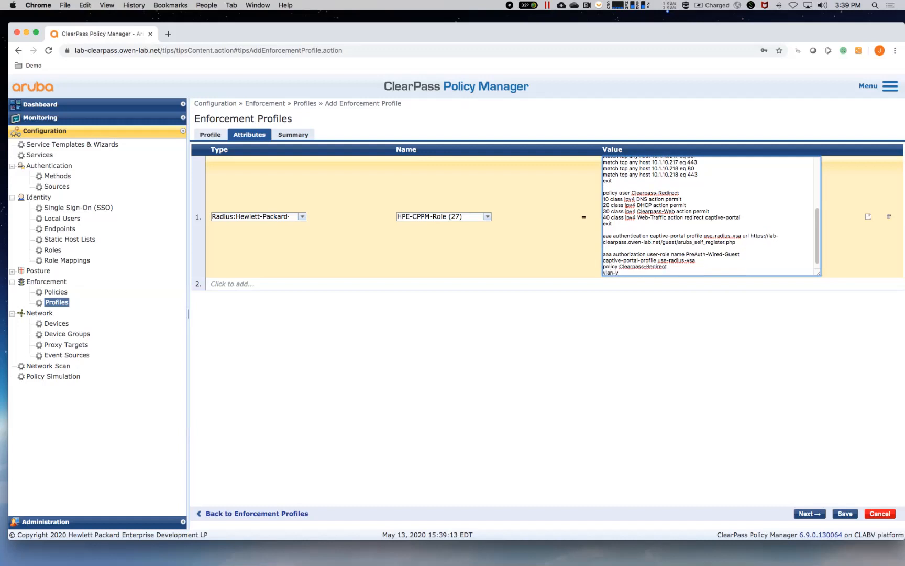
key(BackSpace)
text(name Guest)
key(Return)
text(exit)
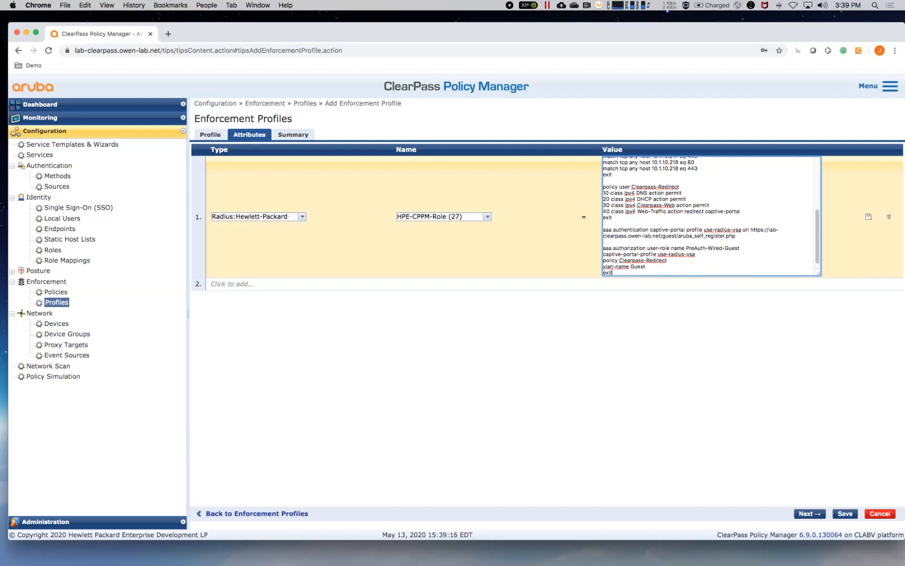
click(868, 217)
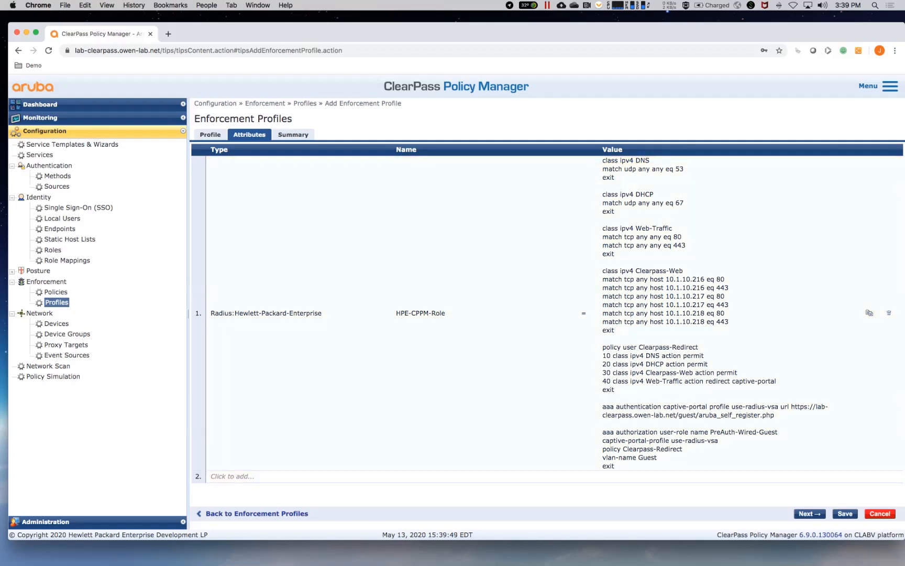
click(845, 513)
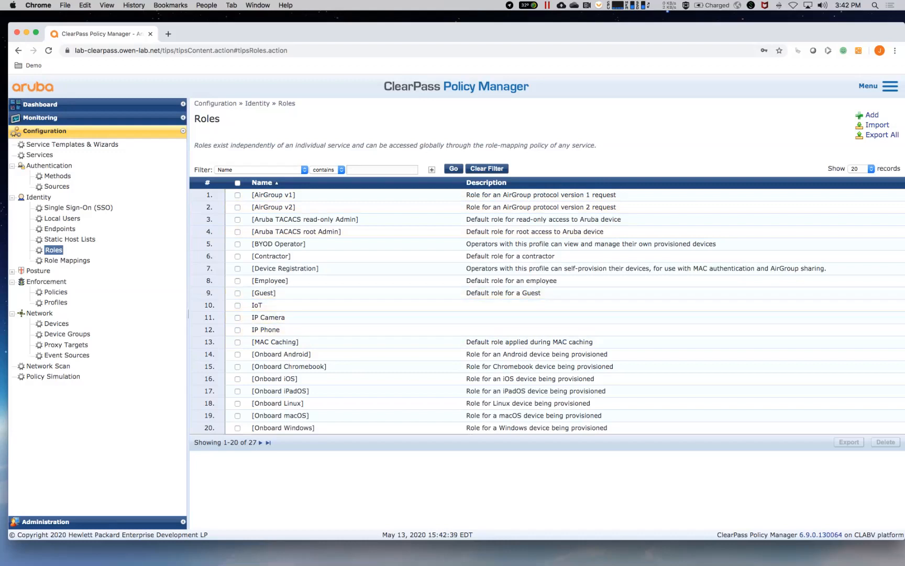
Step: Create a new role mapping policy named "Owenlab-Role_Mapping" with [Other] as the default role
click(67, 261)
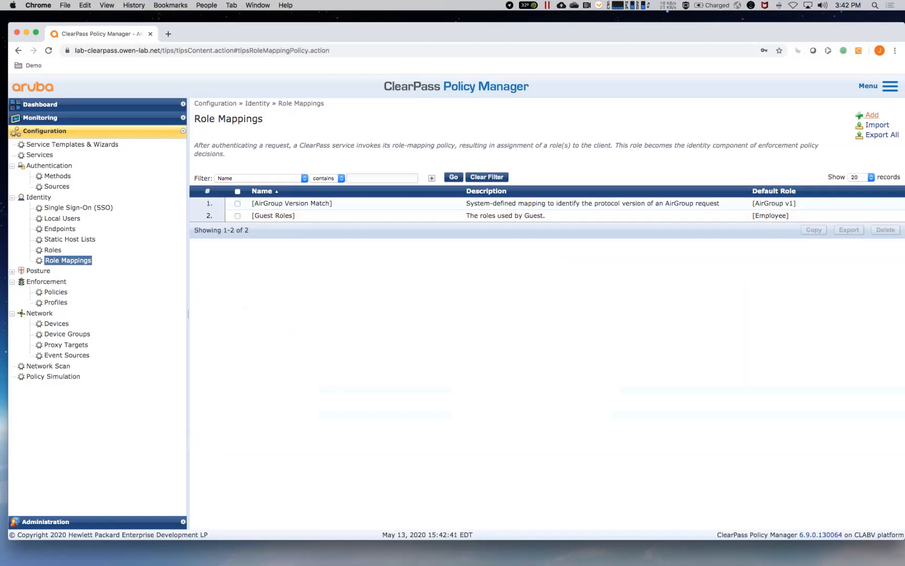
click(871, 114)
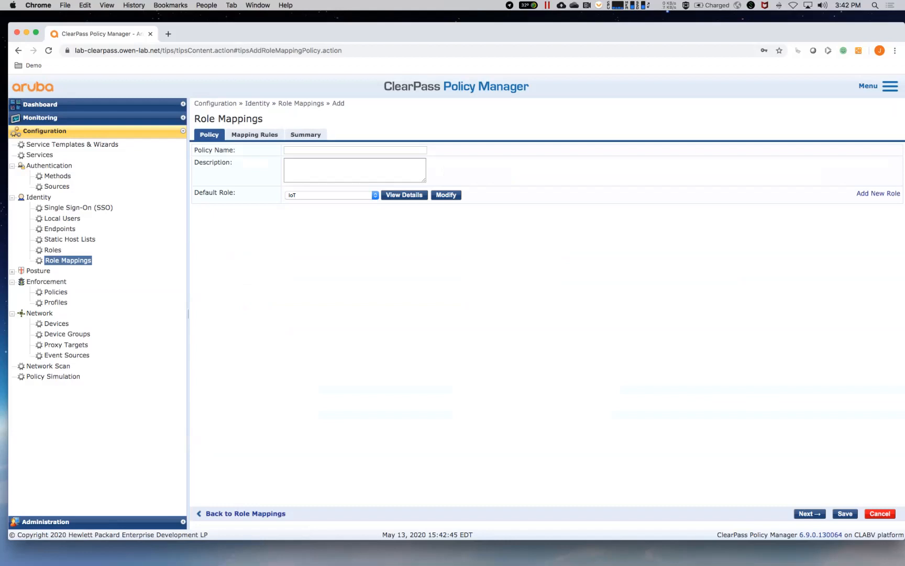
click(355, 150)
text(Owen)
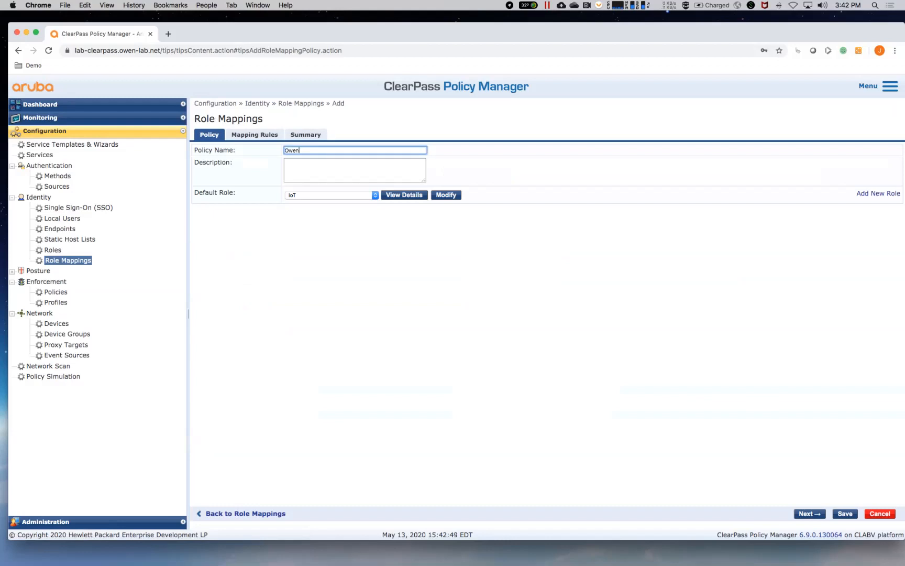
text(lab-Role_Mapping)
click(331, 195)
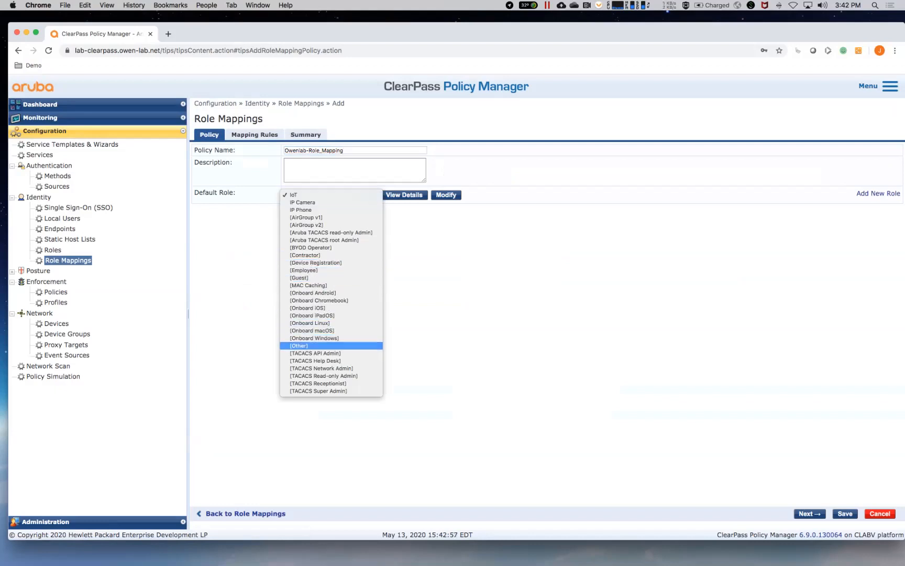
click(315, 346)
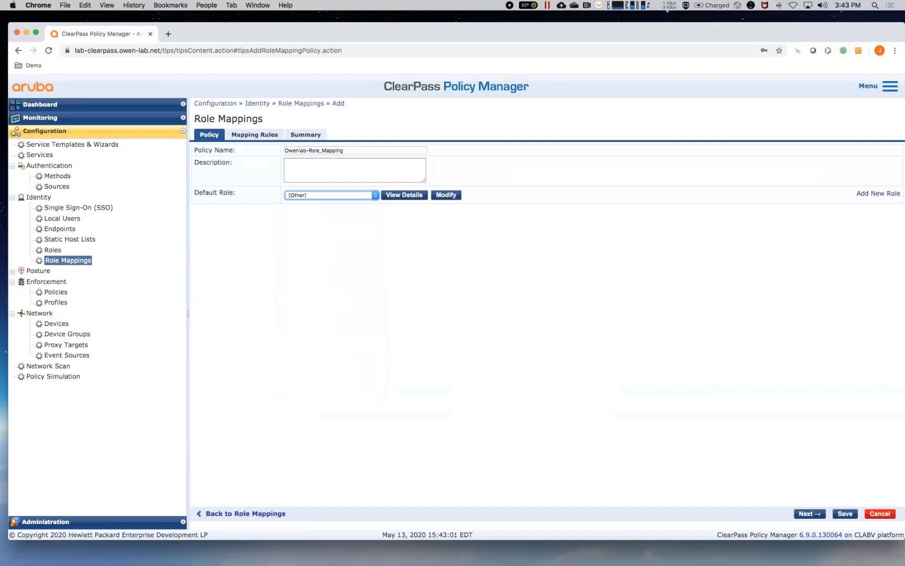
Step: Start a first mapping rule with a condition on Authorization:[Endpoints Repository], name Category and operator EQUALS
click(255, 134)
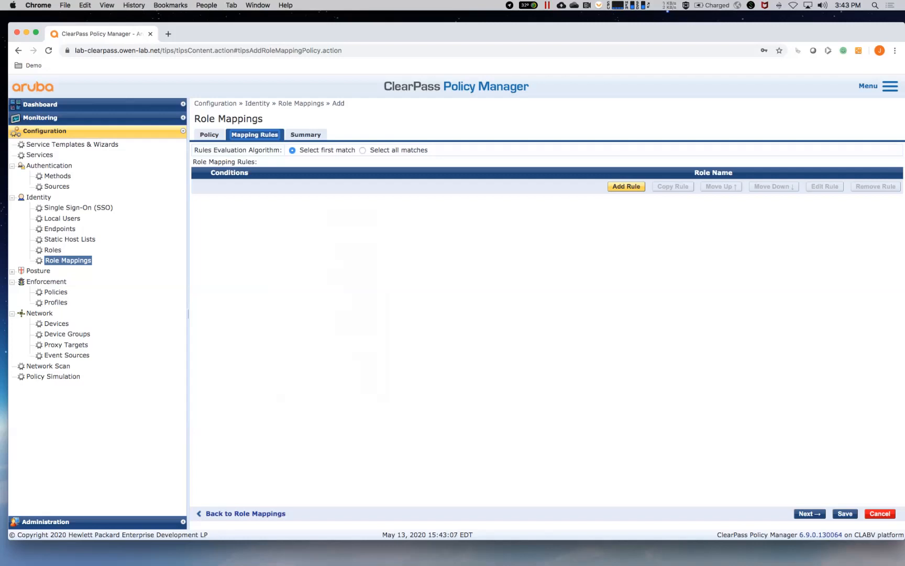
click(627, 186)
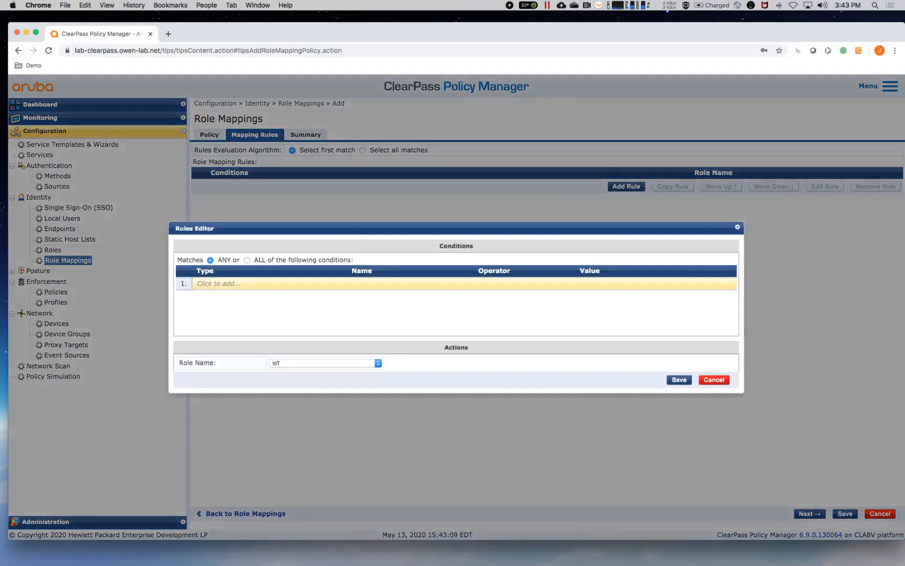
click(219, 284)
click(289, 283)
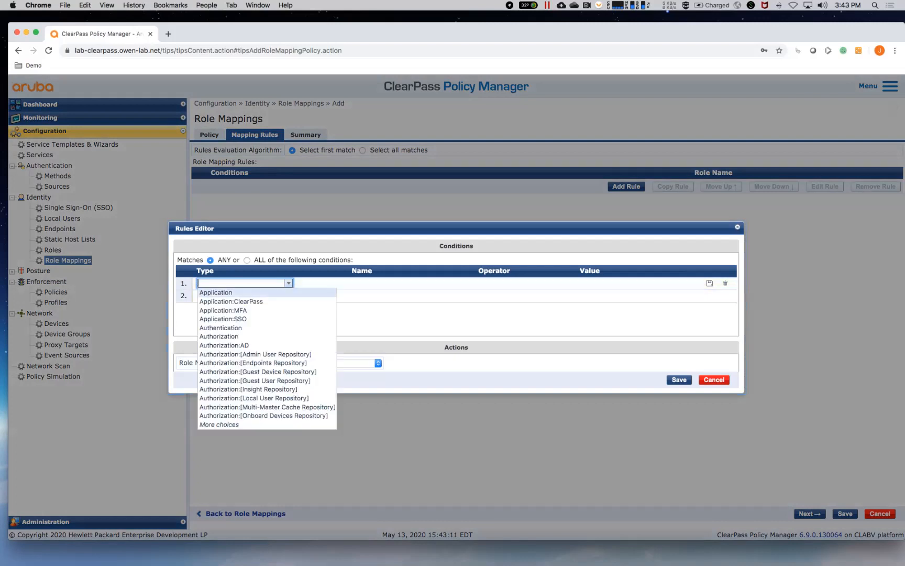
click(200, 362)
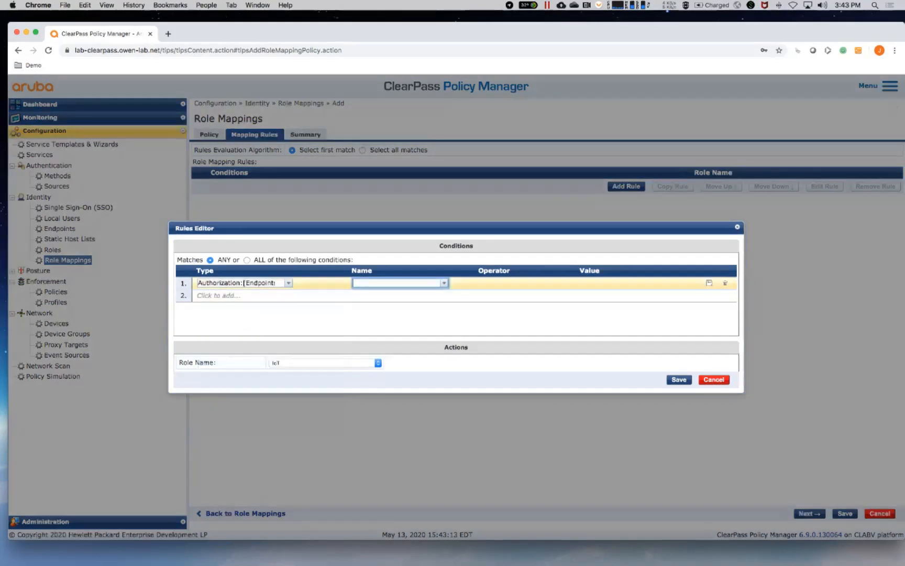
click(444, 283)
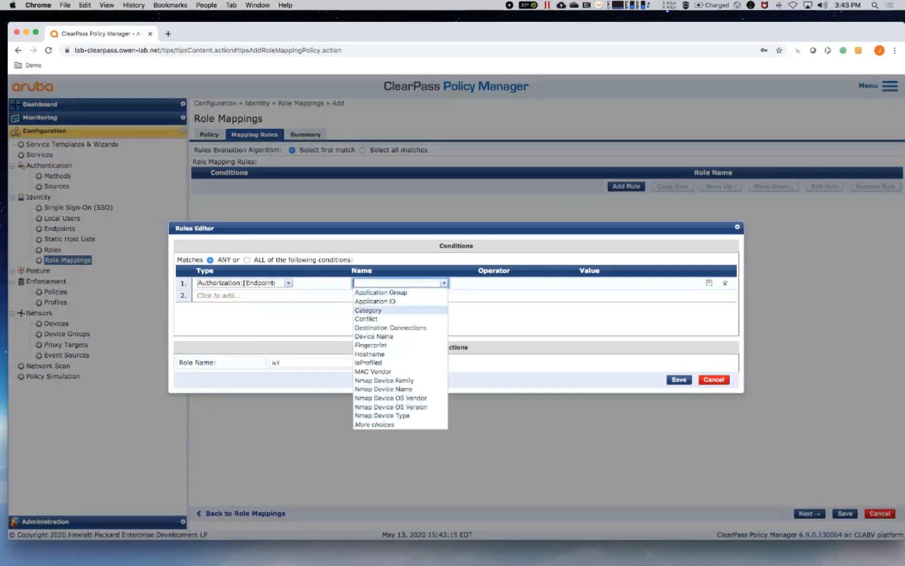
click(368, 310)
click(570, 282)
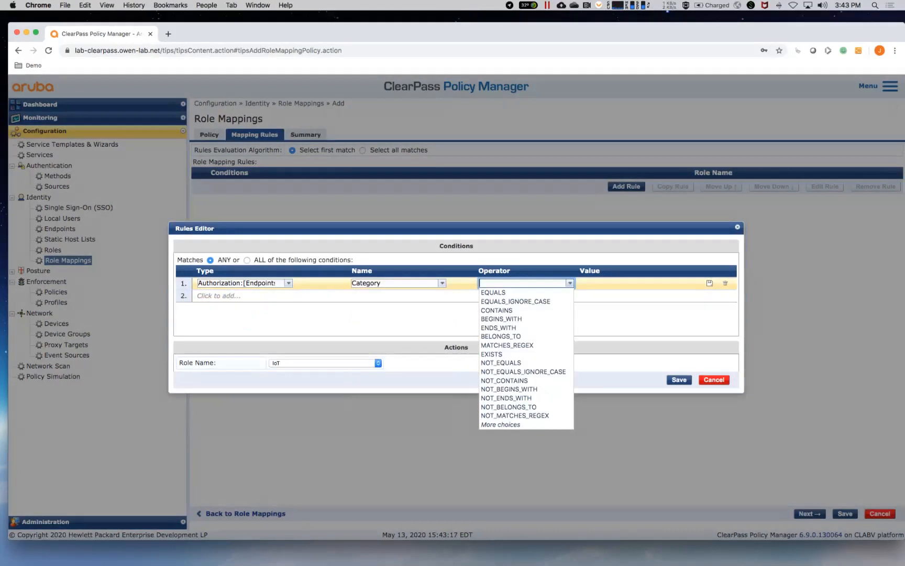
click(494, 293)
Step: Set the condition's value to VoIP Phone, assign the IP Phone role and save the rule
click(672, 283)
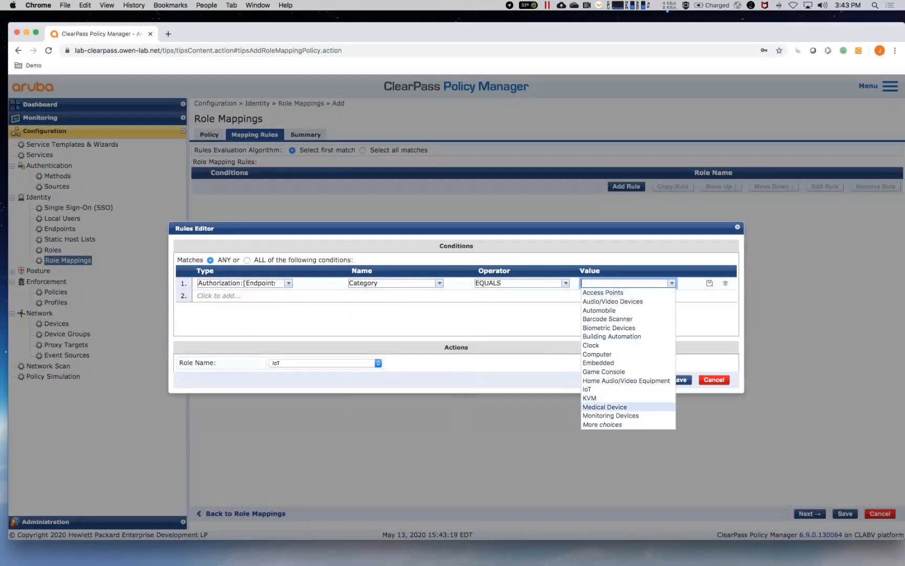
click(603, 424)
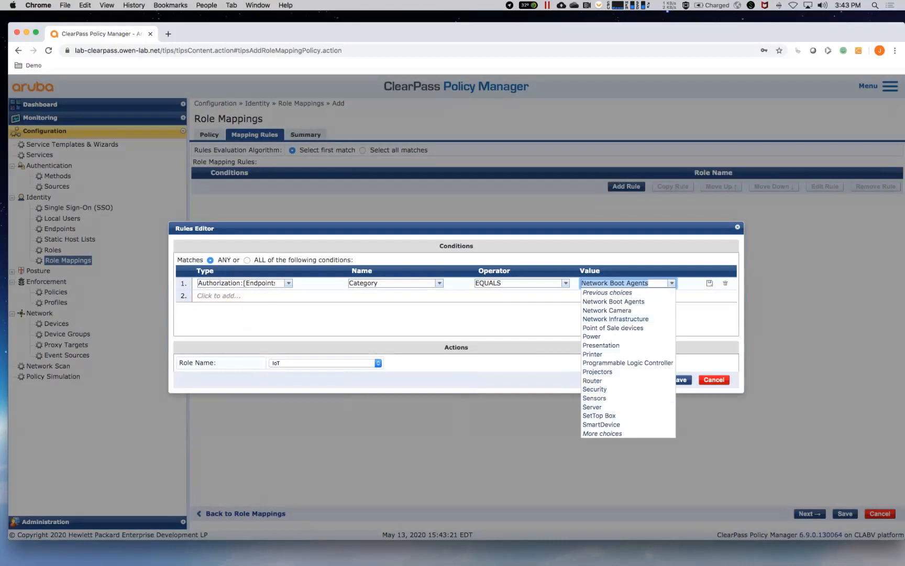
click(603, 433)
click(600, 362)
click(710, 283)
click(325, 363)
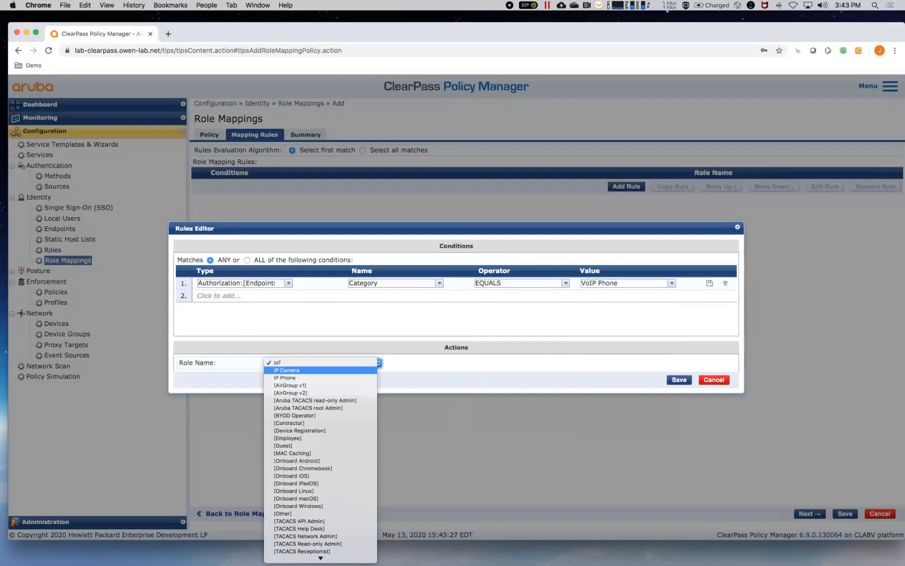
click(285, 377)
click(678, 379)
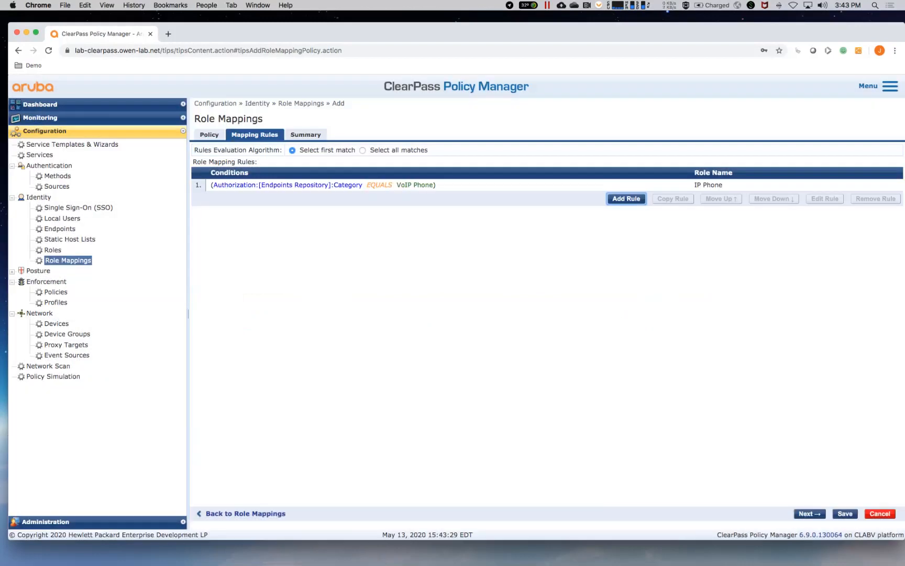
Step: Start a second mapping rule with the condition Authorization:[Endpoints Repository] Category EQUALS IoT
click(625, 199)
click(218, 283)
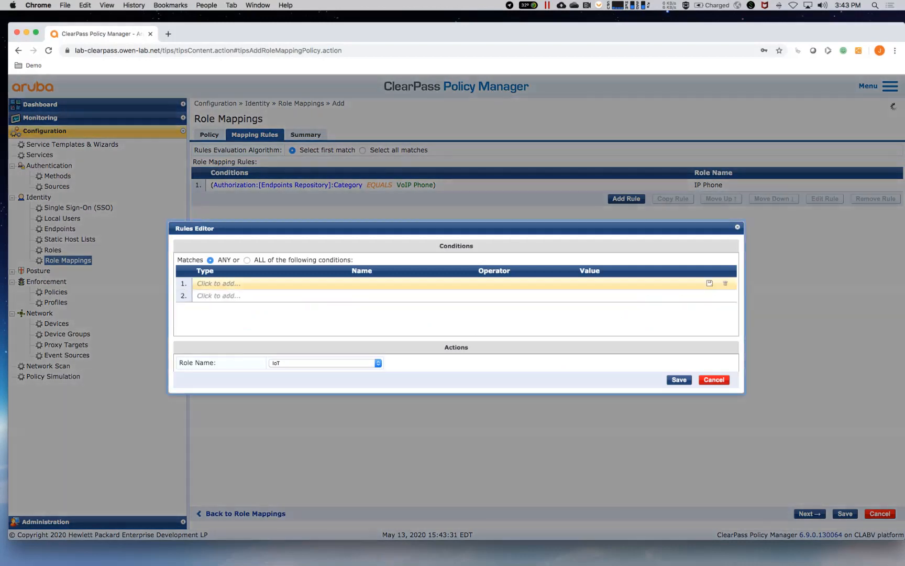
click(289, 283)
click(262, 363)
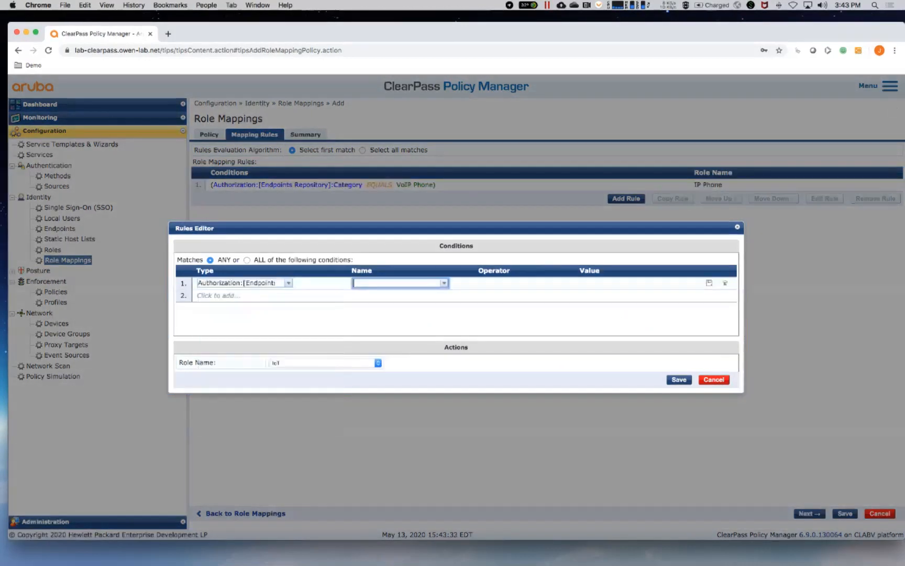
click(444, 283)
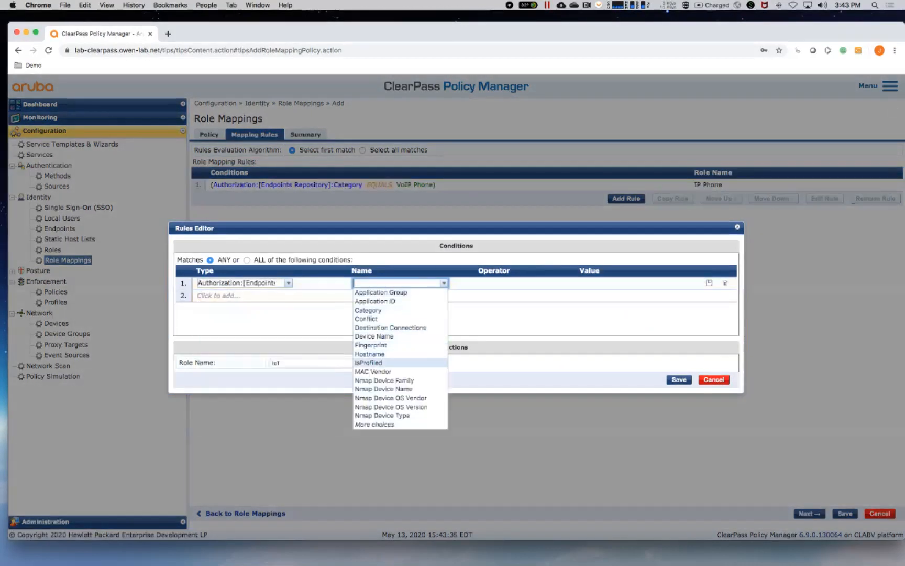
click(368, 310)
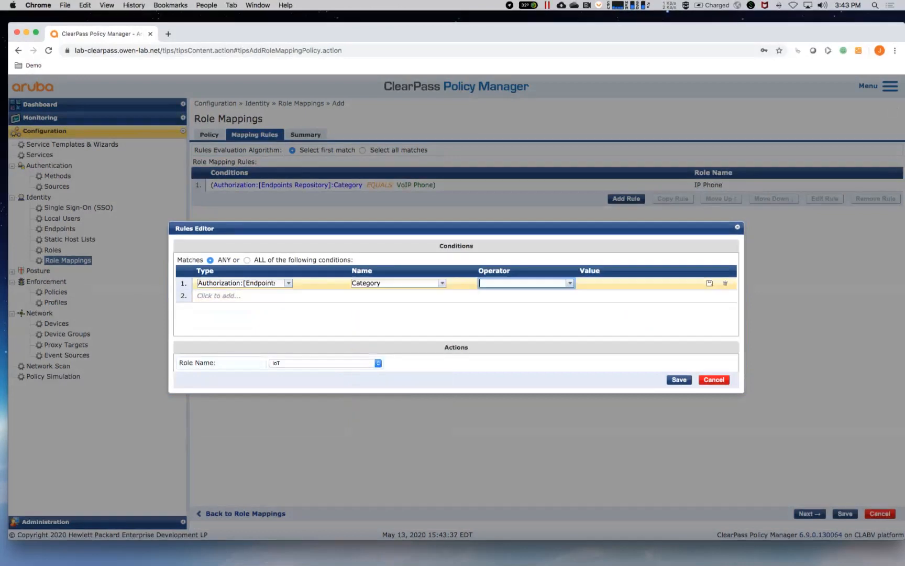
click(569, 283)
click(495, 292)
click(671, 283)
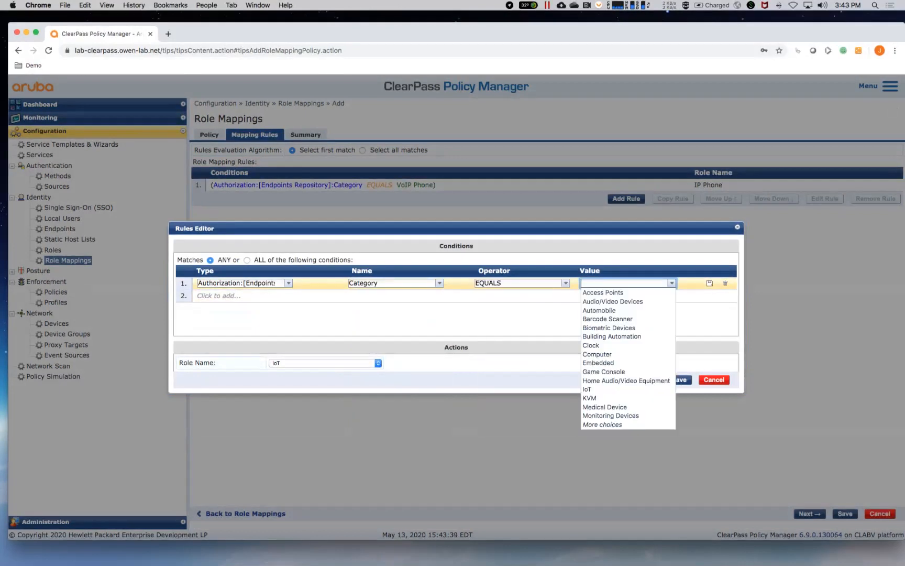
text(IoT)
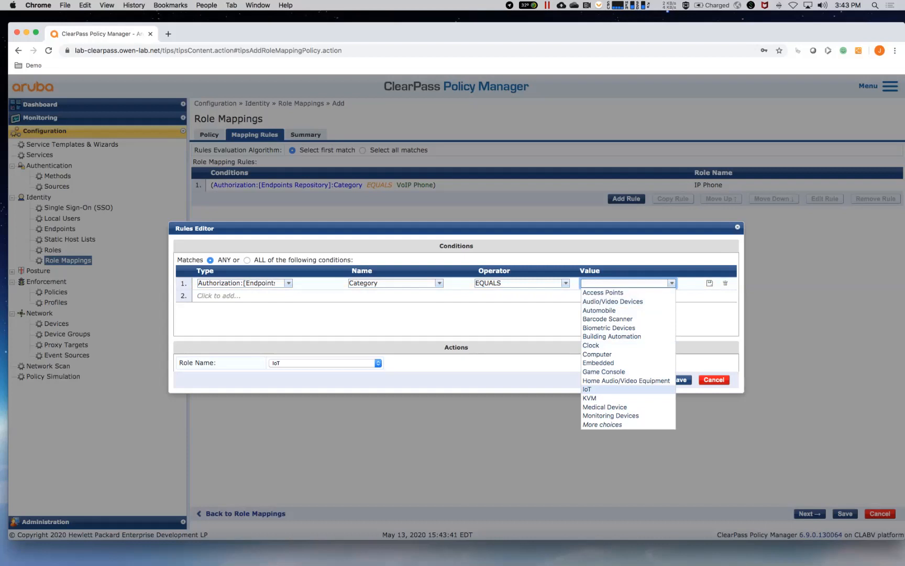
key(Return)
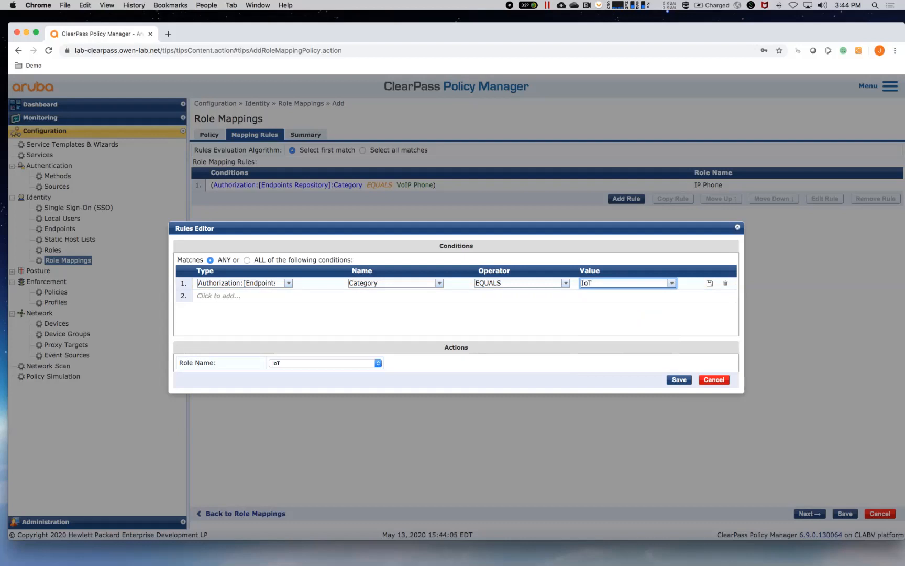
click(218, 296)
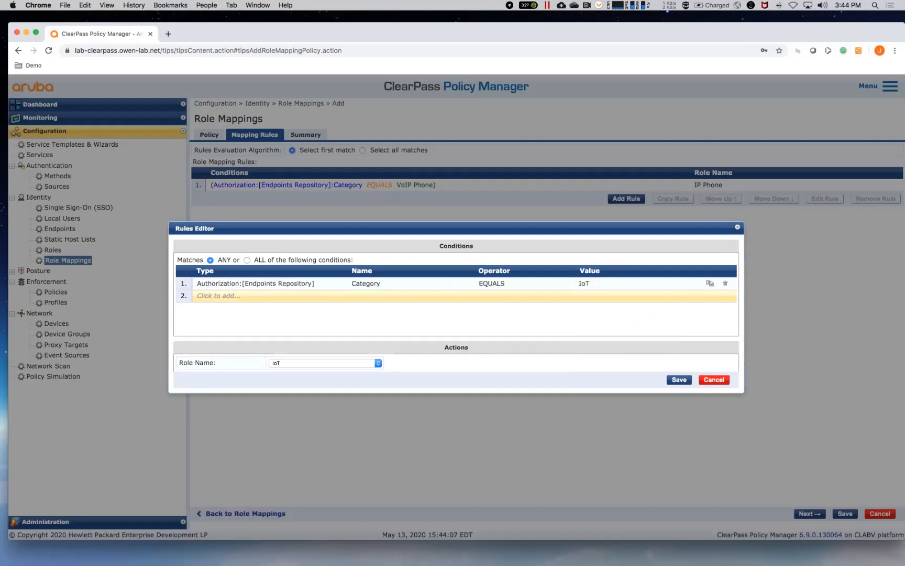
Step: Add a second condition to the IoT rule, Authorization:[Endpoints Repository] Device Name CONTAINS Cape, and save the rule
click(218, 296)
click(289, 296)
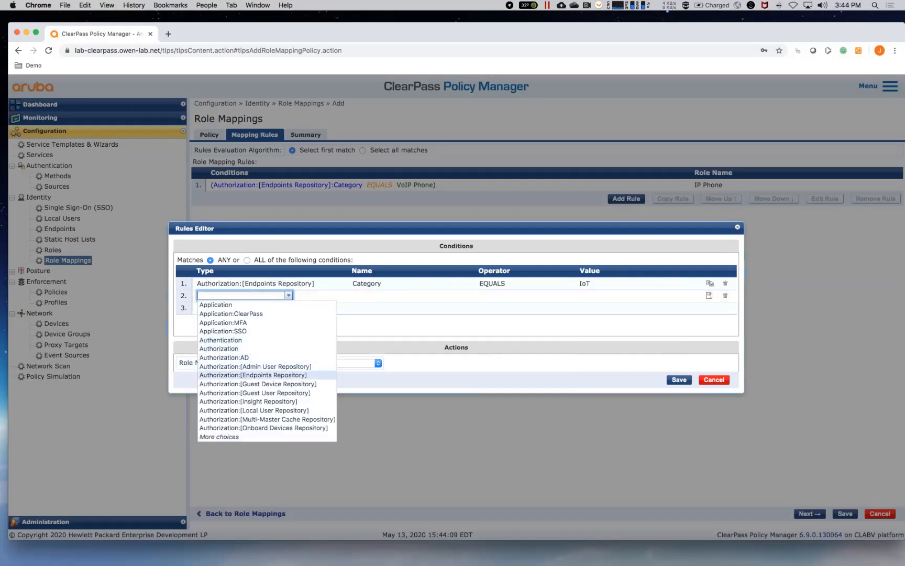
click(257, 374)
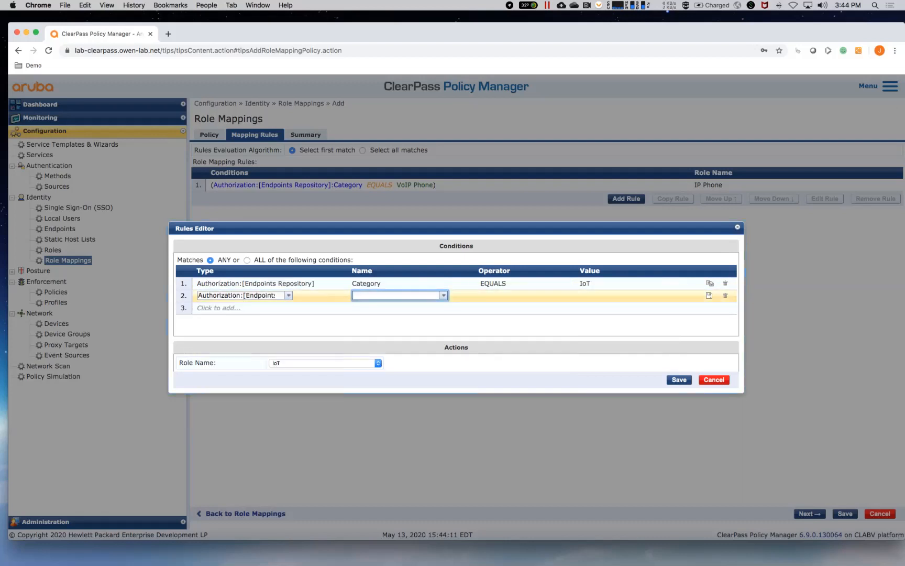
click(444, 296)
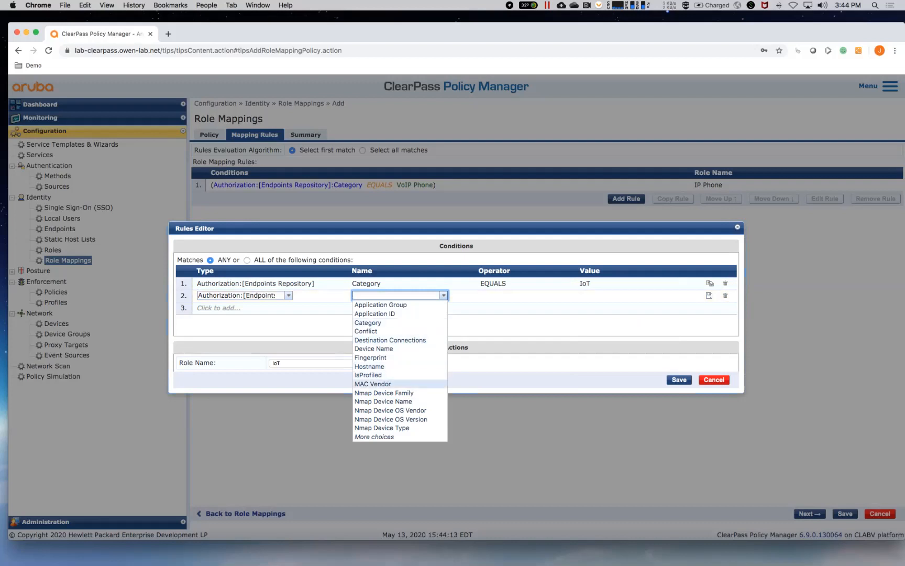
click(374, 348)
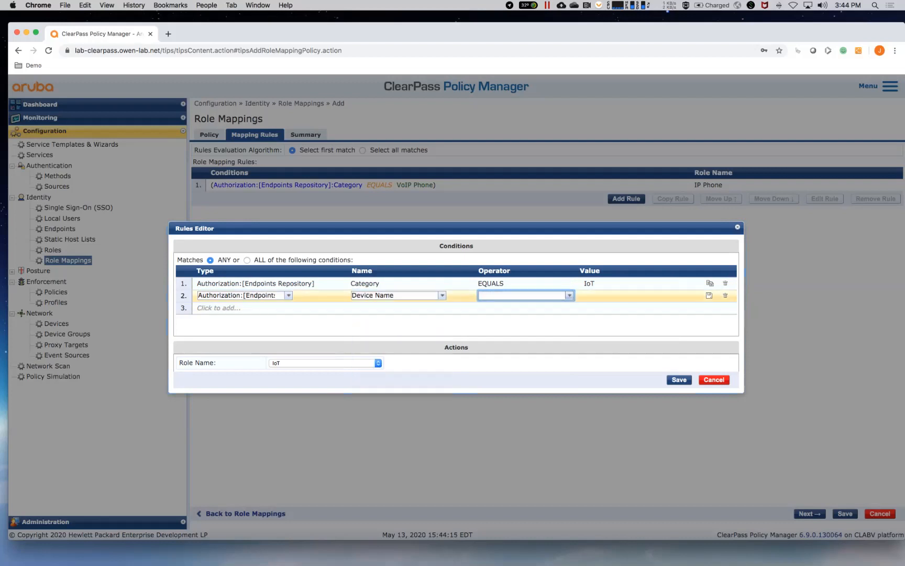
click(569, 296)
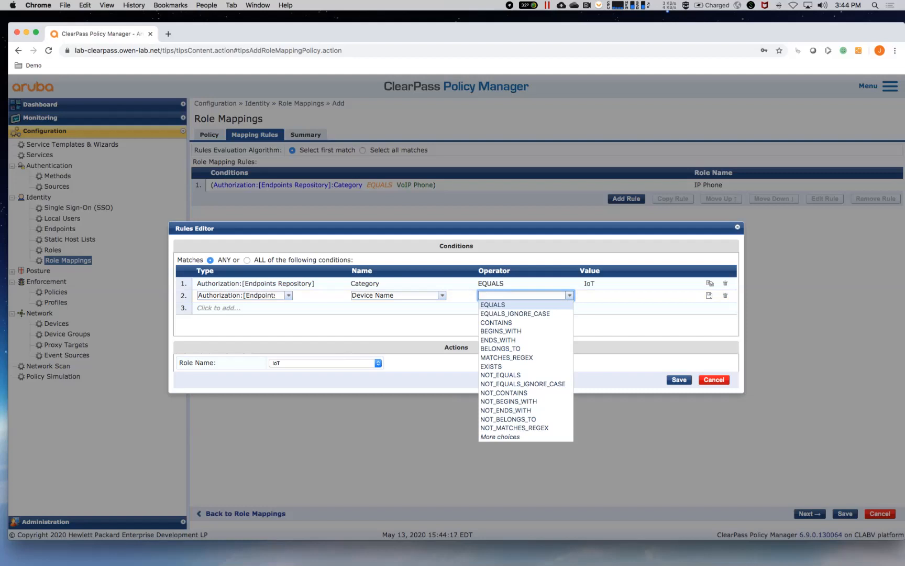
click(496, 322)
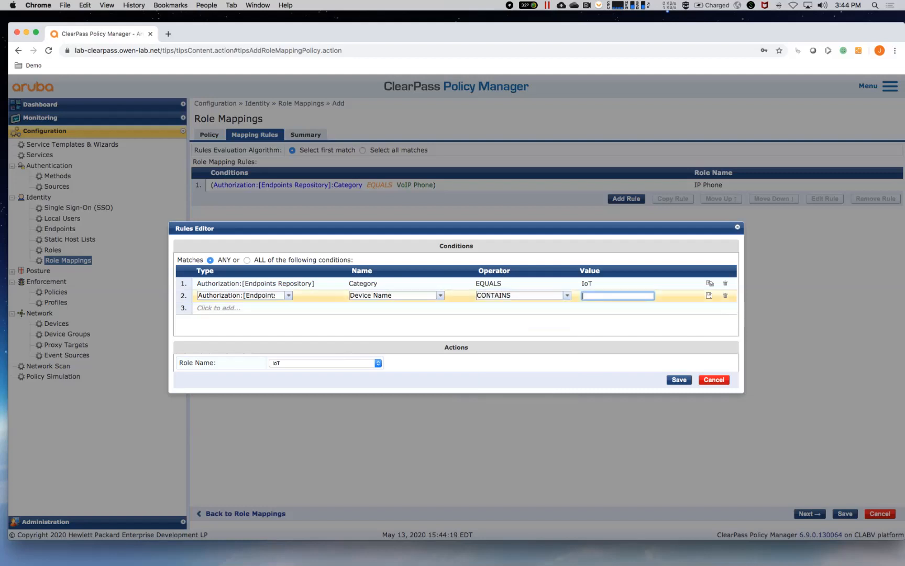
text(Cape)
key(Return)
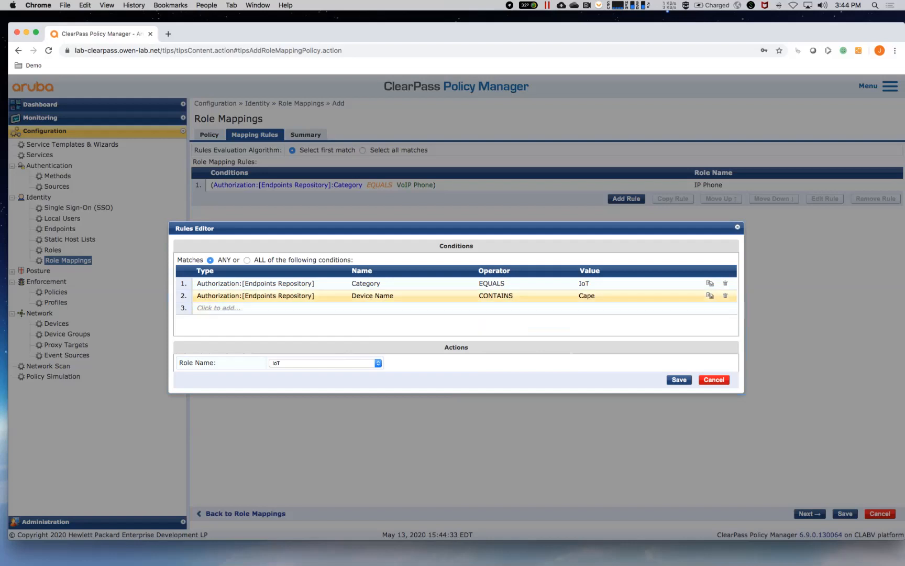
click(678, 379)
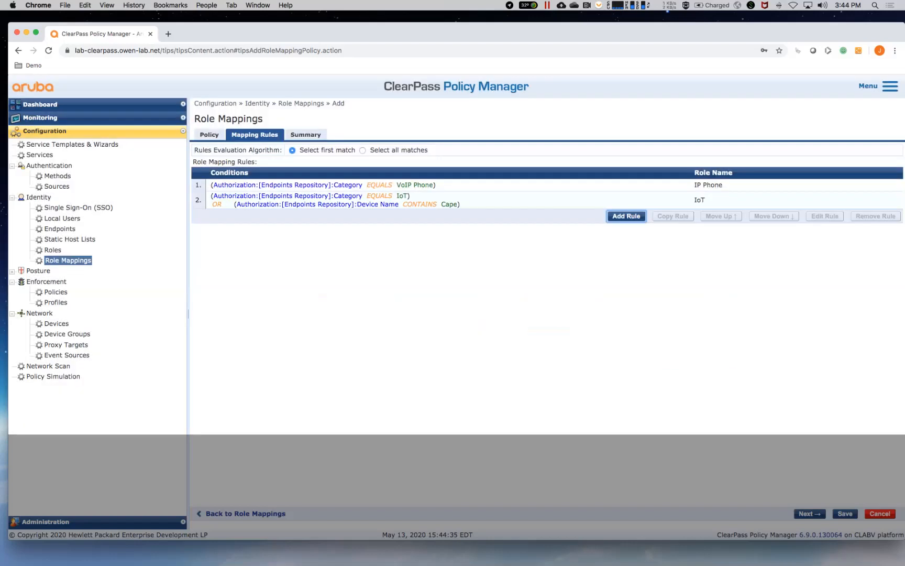
Step: Start a third mapping rule with the condition Authorization:[Endpoints Repository] Category EQUALS Network Camera
click(626, 216)
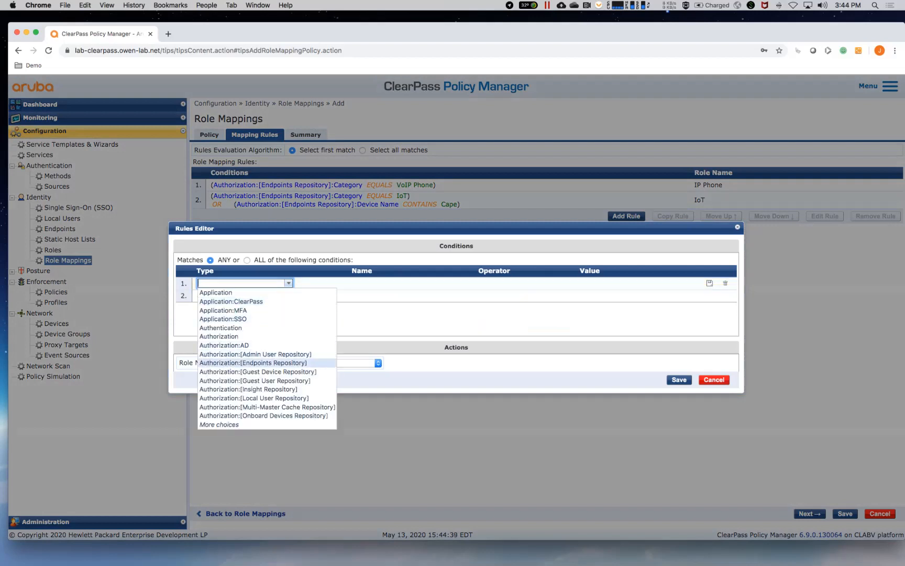
click(254, 363)
click(444, 283)
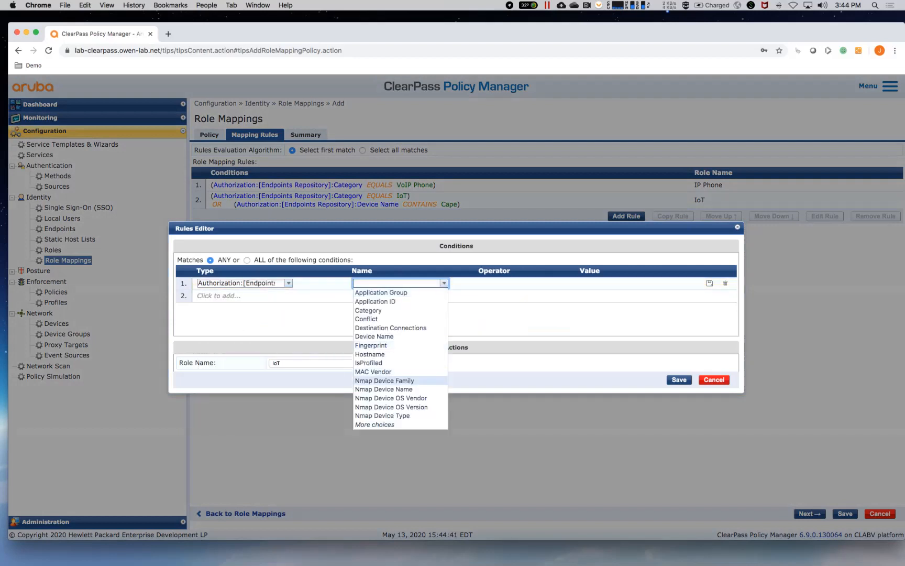
click(368, 310)
click(569, 283)
click(493, 293)
click(671, 282)
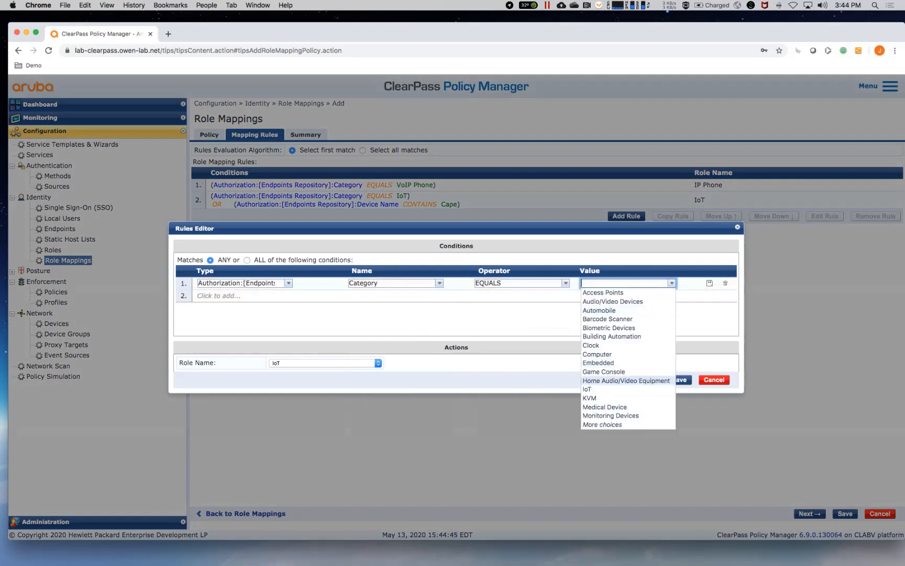
click(602, 424)
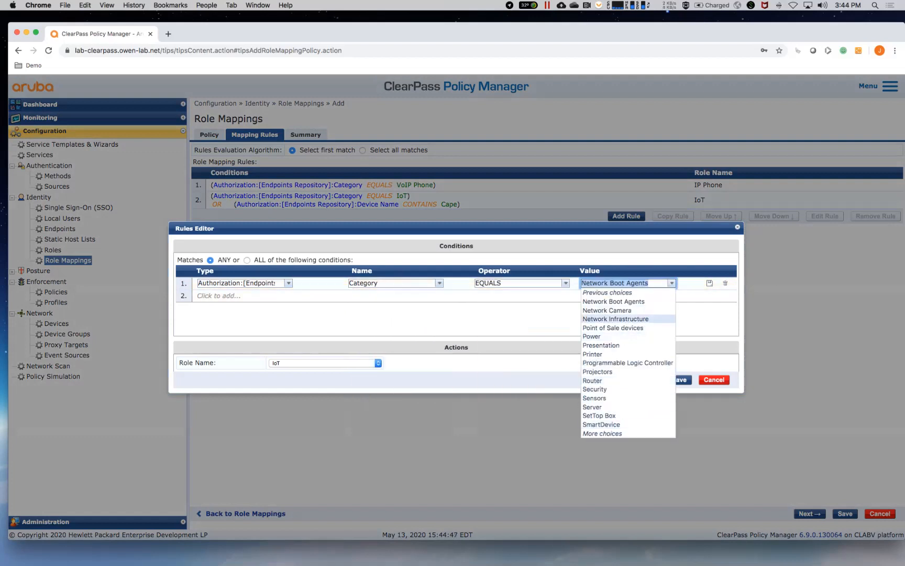
click(607, 310)
Step: Assign the IP Camera role to the Network Camera rule and save it
click(326, 363)
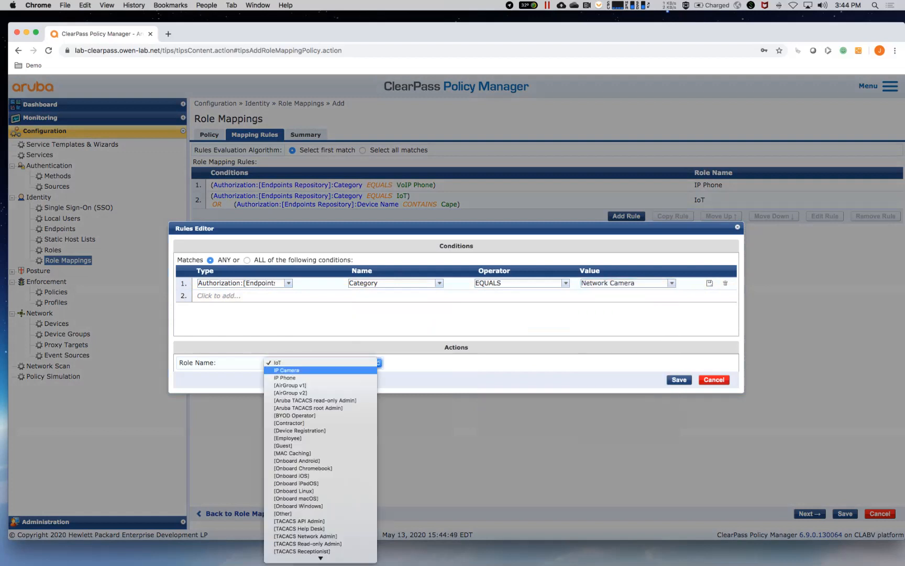
click(294, 370)
click(679, 380)
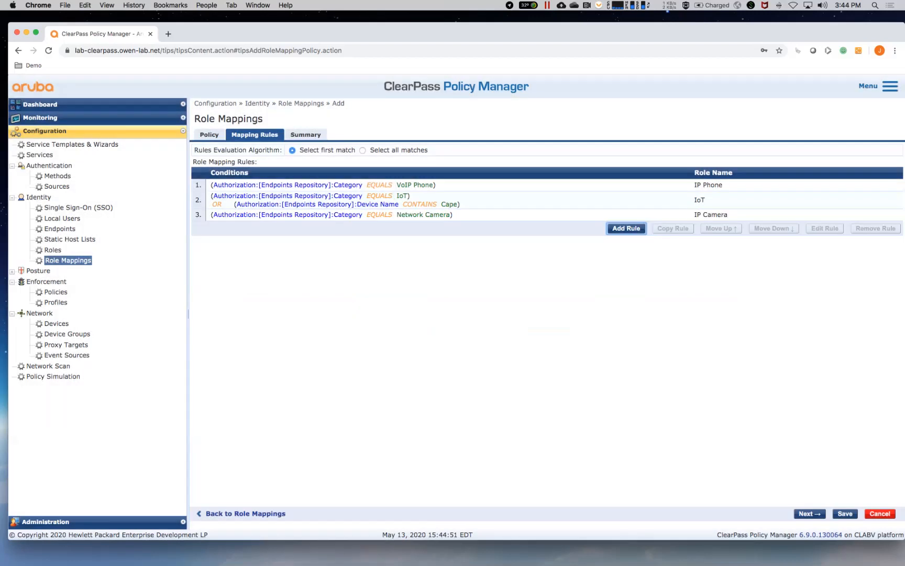
click(627, 228)
click(218, 284)
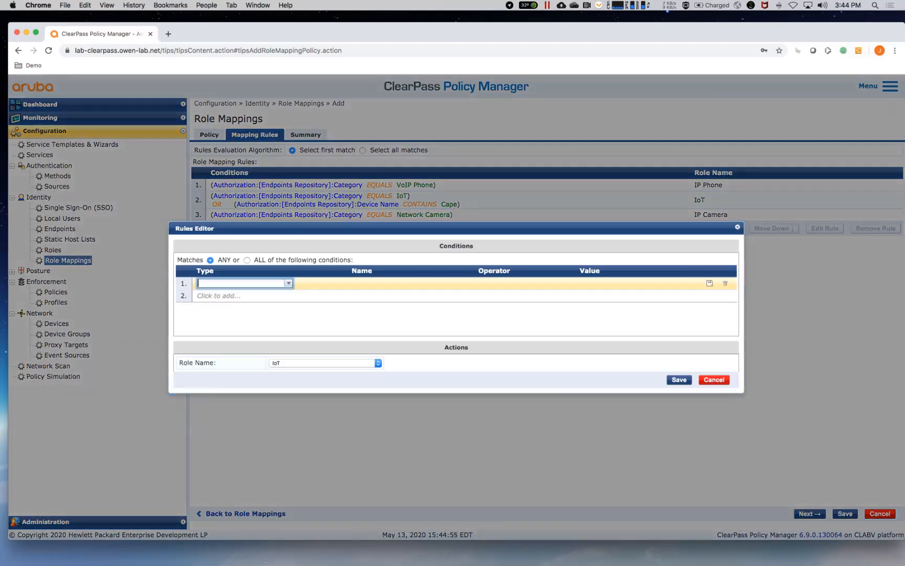
click(289, 283)
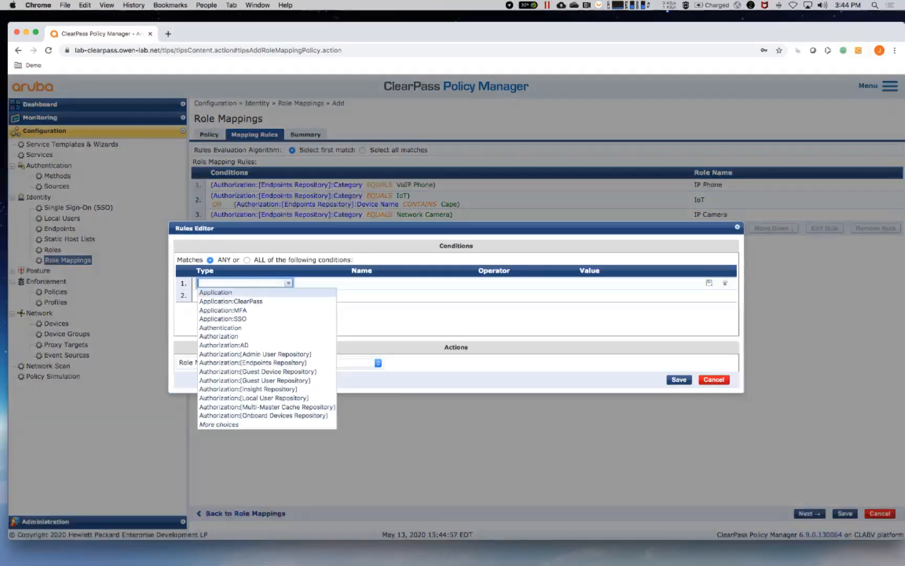
click(375, 324)
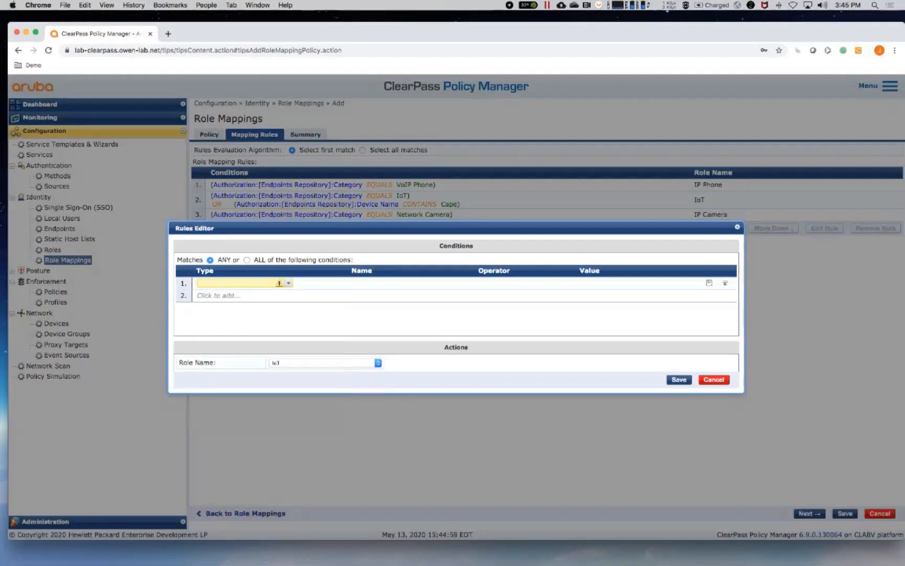
click(288, 283)
click(375, 321)
click(713, 379)
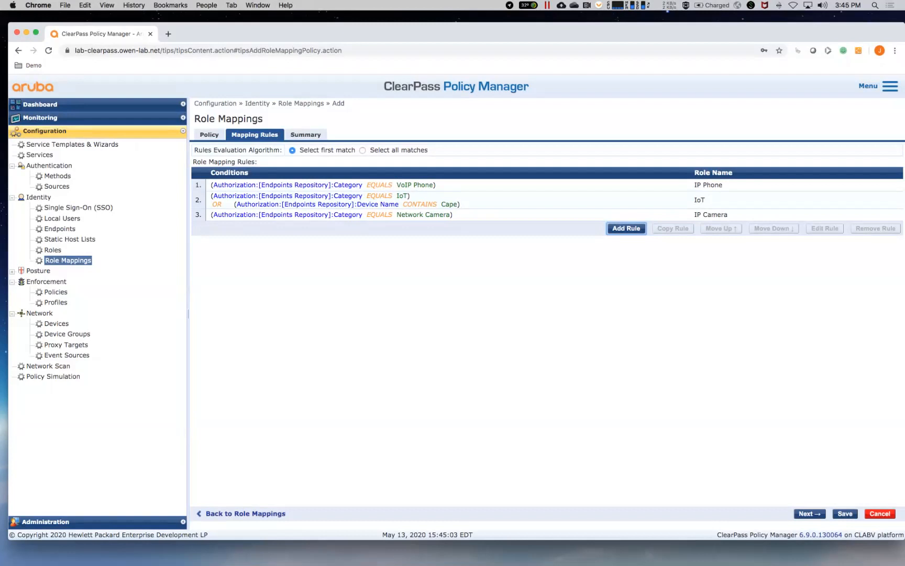
Step: Save the role mapping policy, add a new role named "Profile" and return to the role mappings list
click(845, 513)
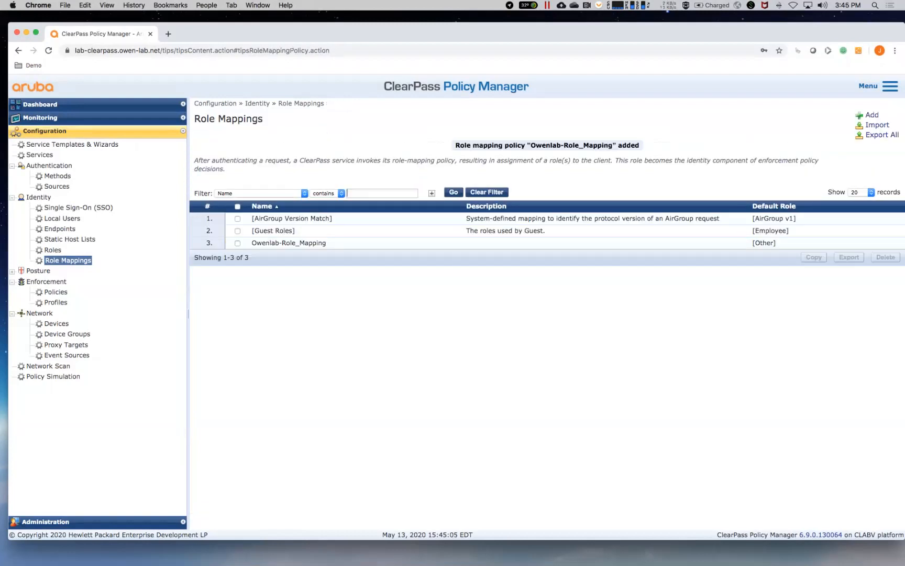
click(54, 249)
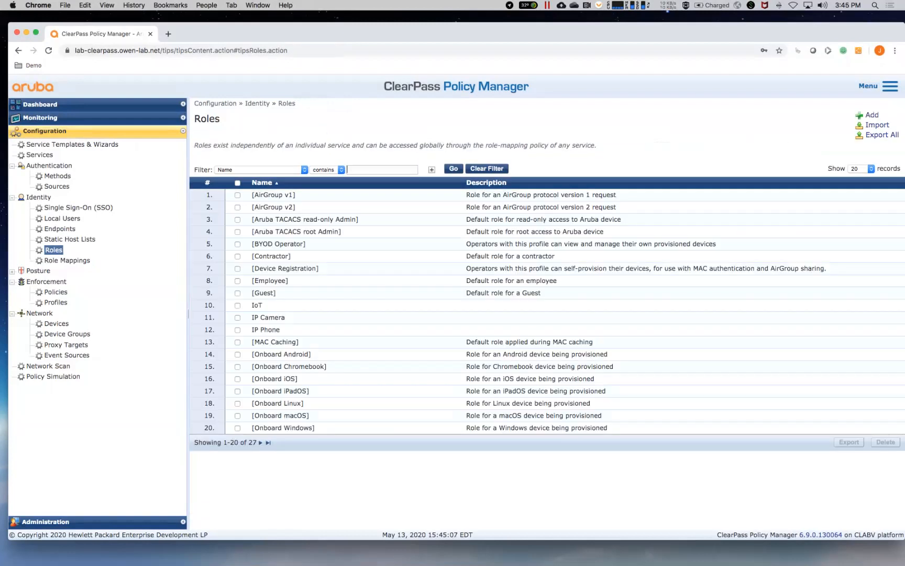
click(871, 115)
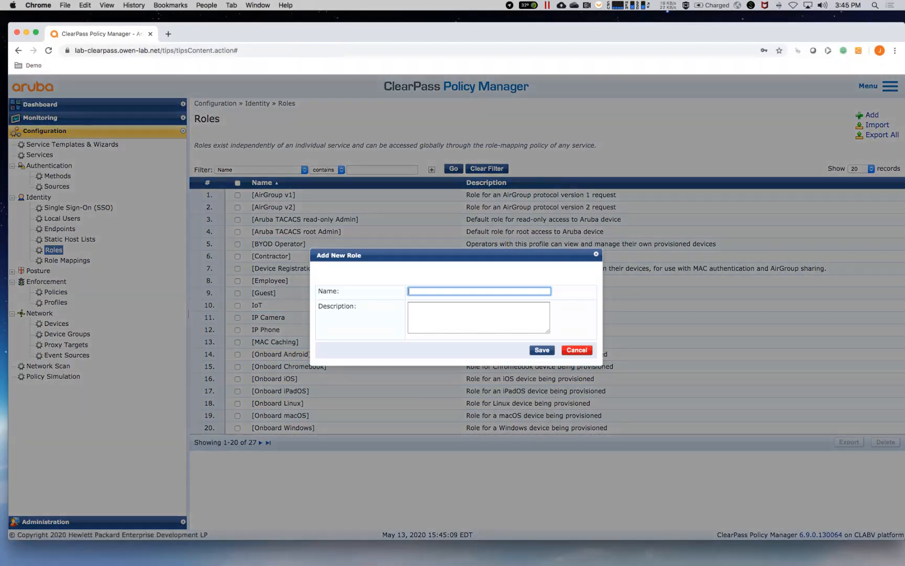
text(Profile)
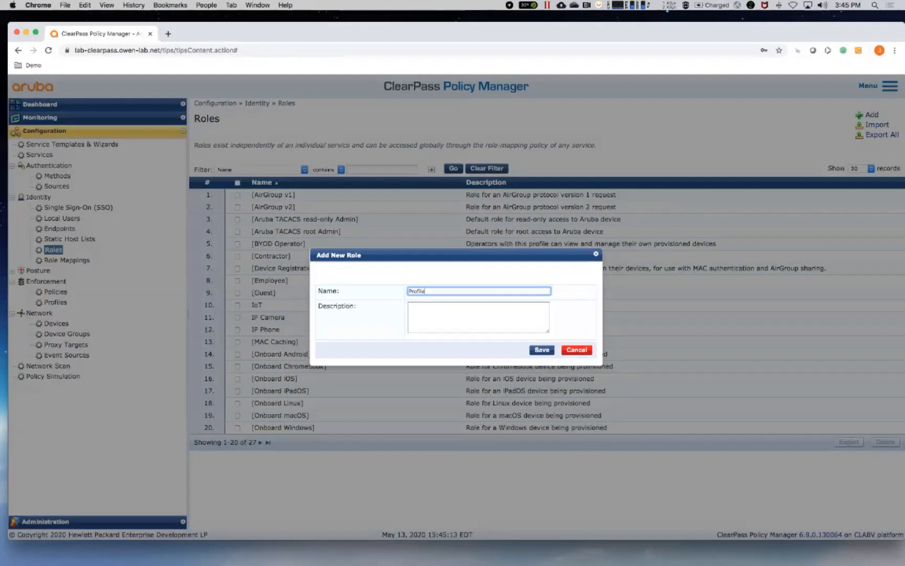
click(542, 349)
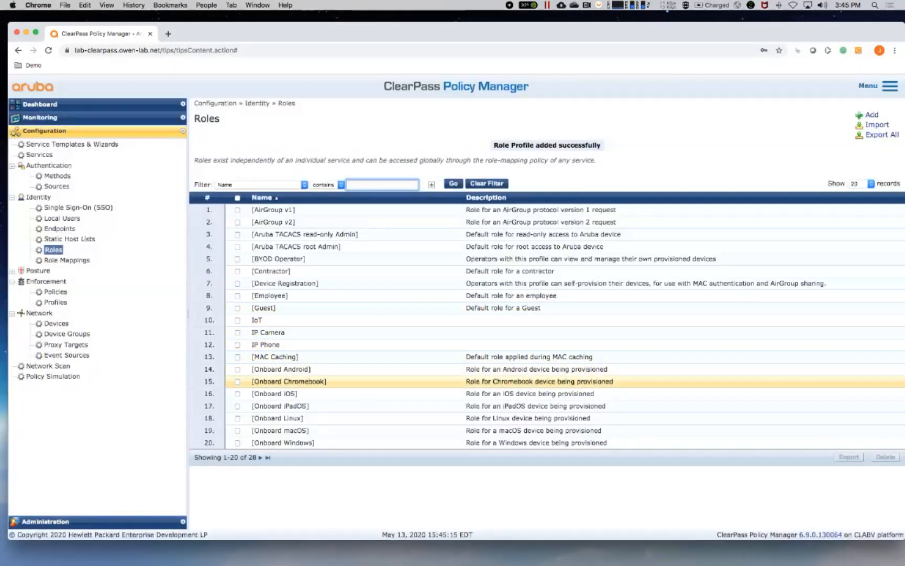
click(67, 259)
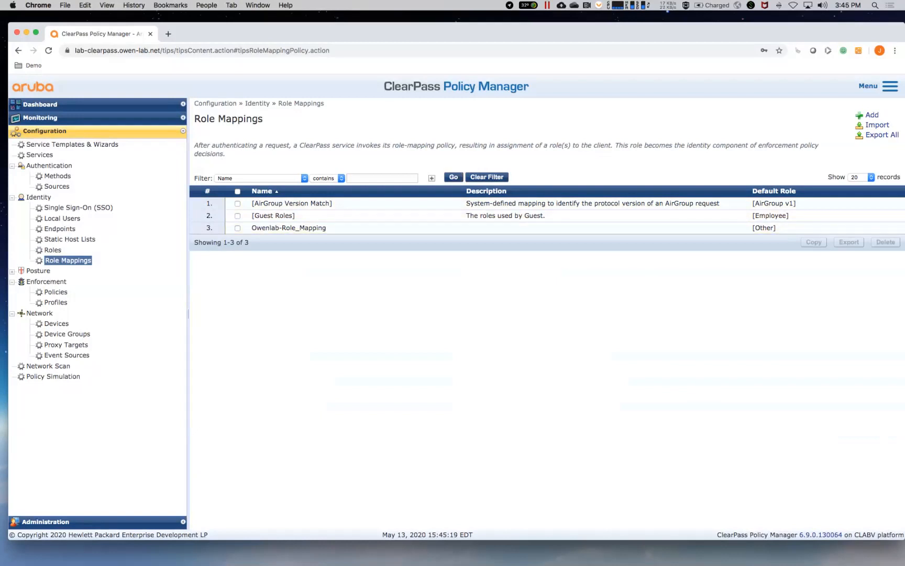
click(871, 114)
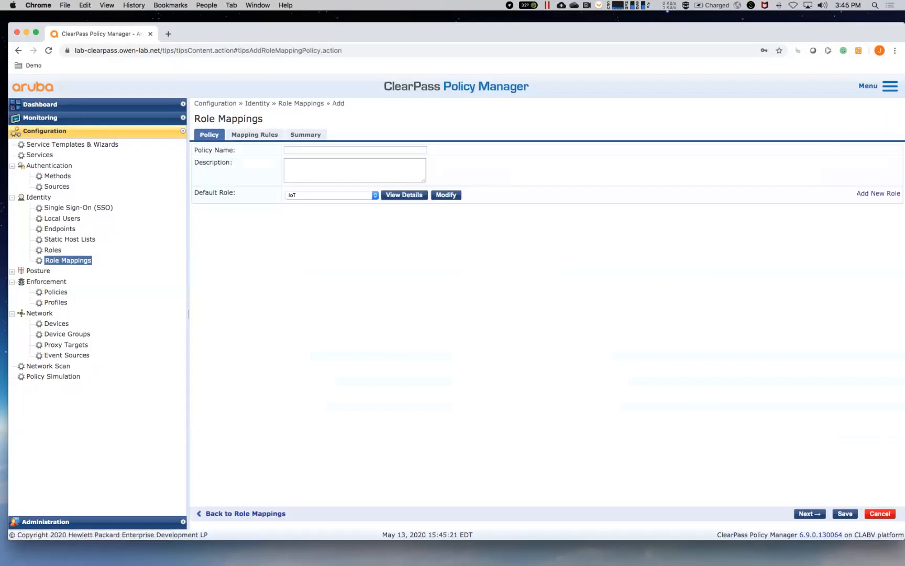
text(Pro)
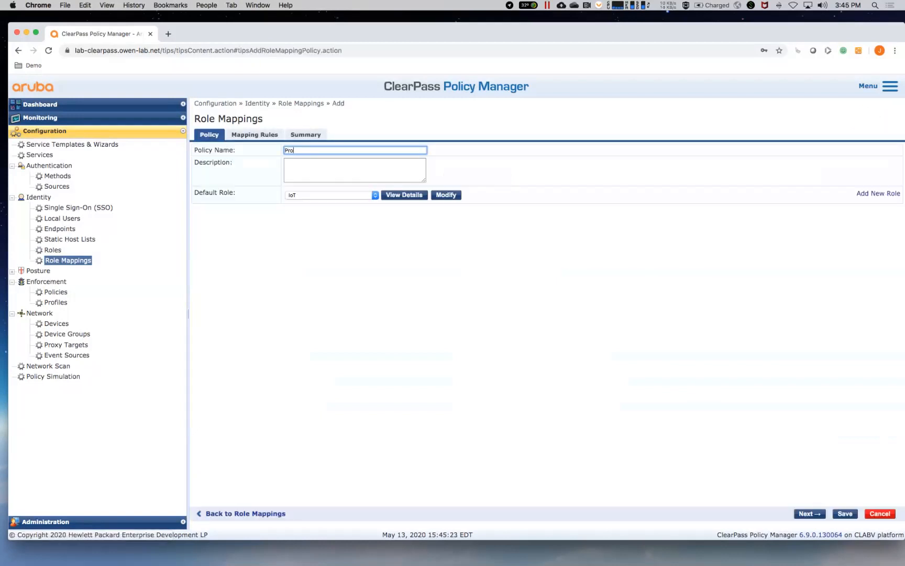
click(879, 513)
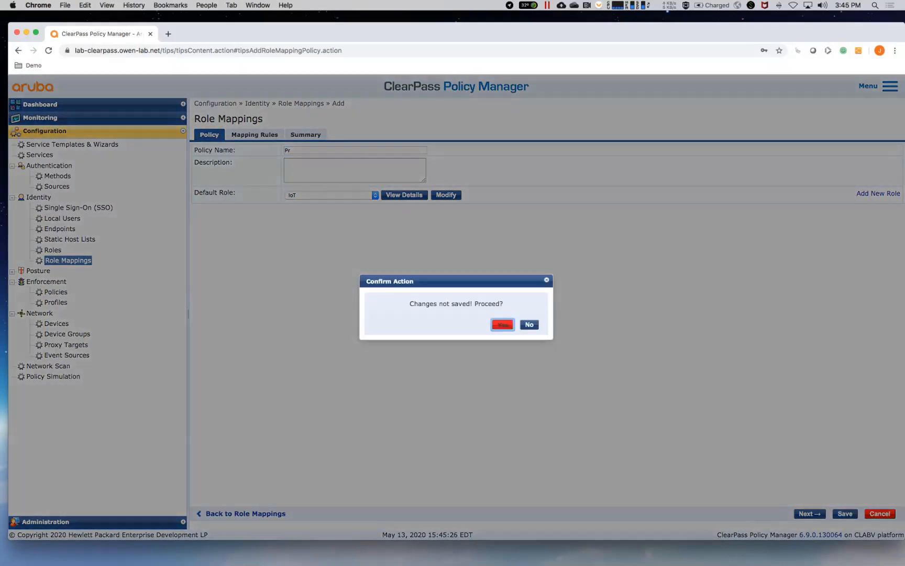
click(501, 323)
Step: In Owenlab-Role_Mapping, start a fourth mapping rule matching ANY, with the condition Authorization:[Endpoints Repository] Category NOT_EXISTS
click(288, 228)
click(298, 135)
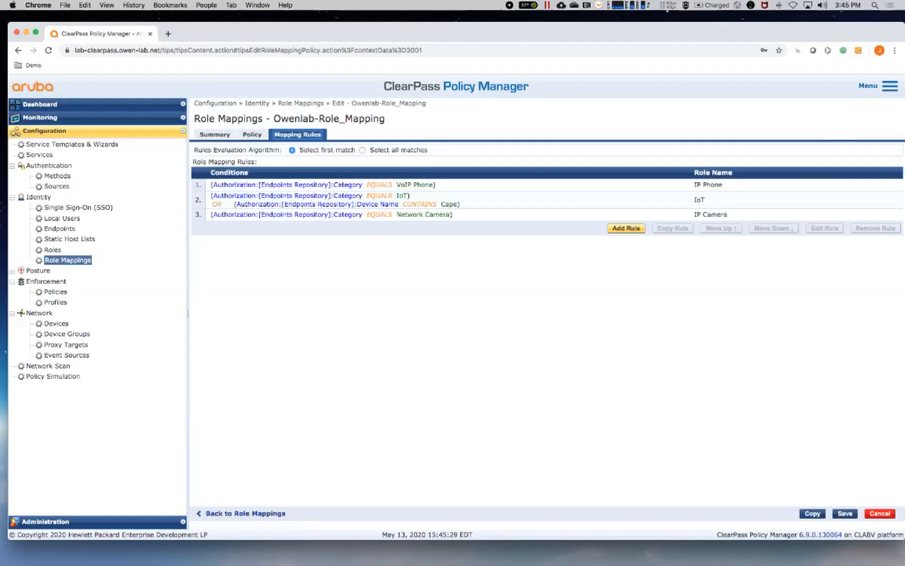
click(626, 228)
click(288, 283)
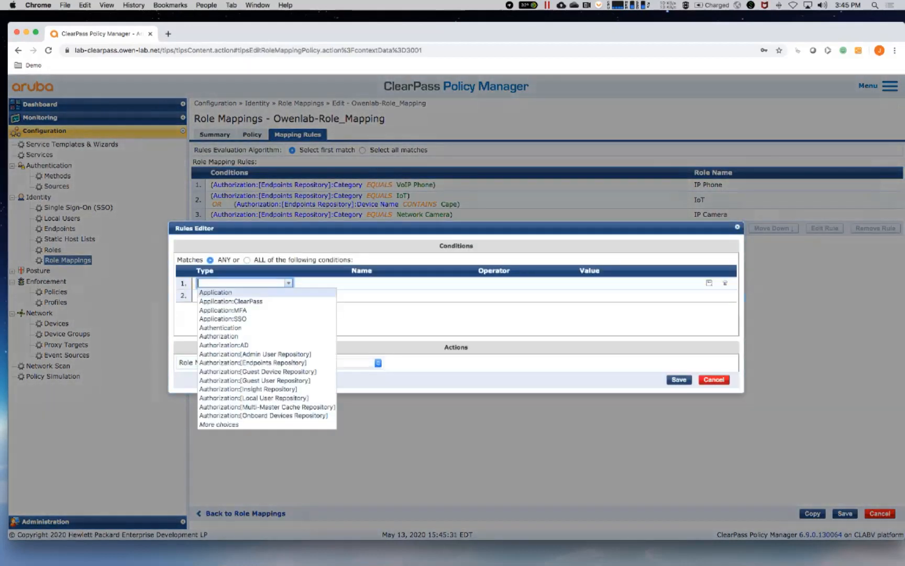
click(253, 363)
click(398, 283)
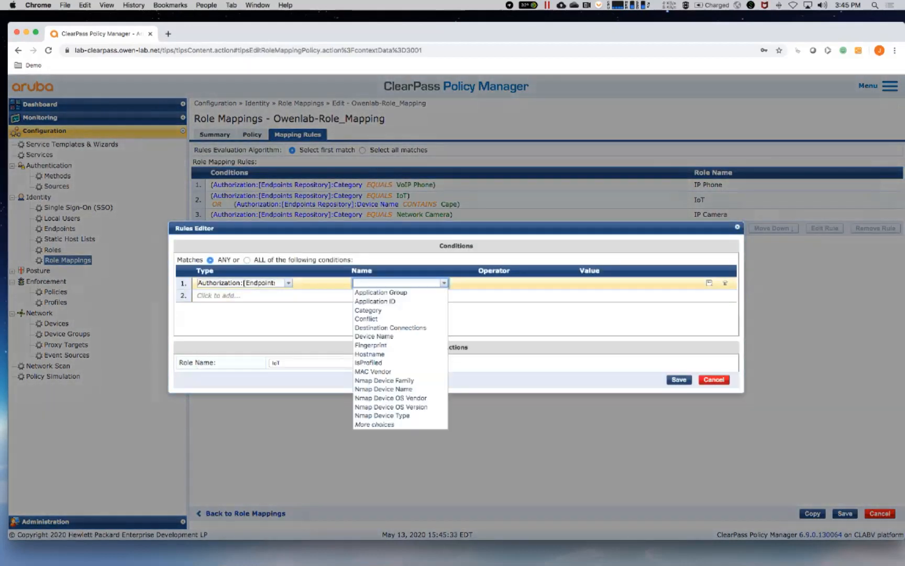
click(366, 309)
click(570, 283)
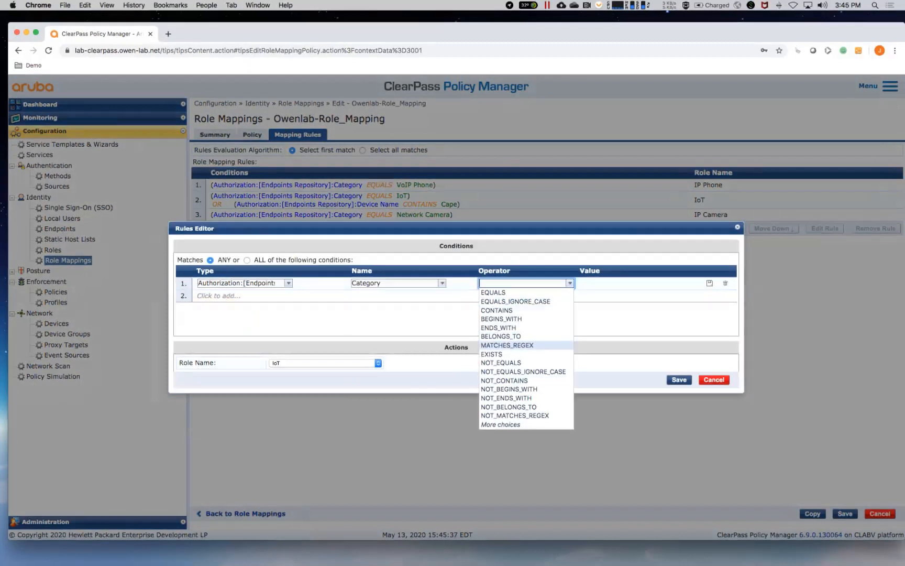
click(500, 424)
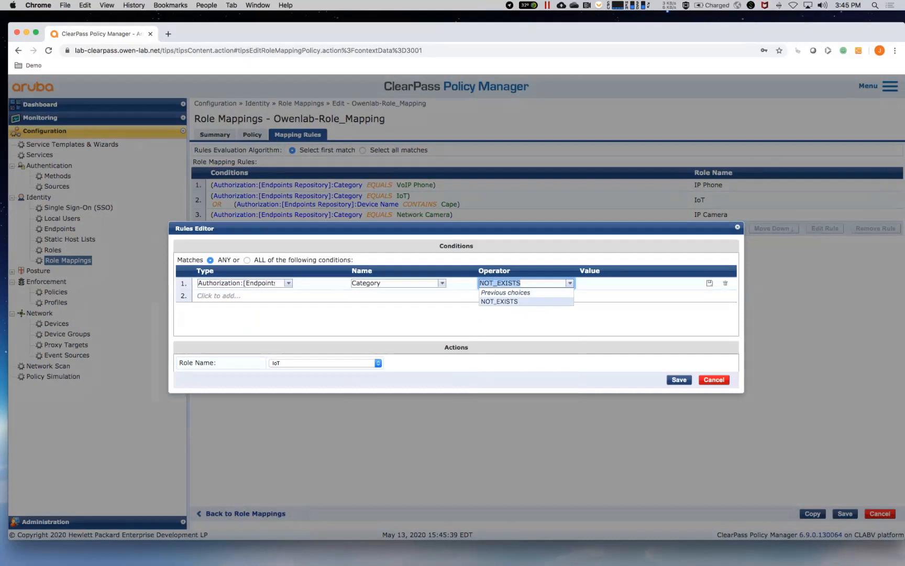
click(497, 302)
click(247, 261)
click(210, 260)
Step: Add a second condition to the fourth mapping rule: Authorization:[Endpoints Repository] Category EQUALS Unknown
click(218, 295)
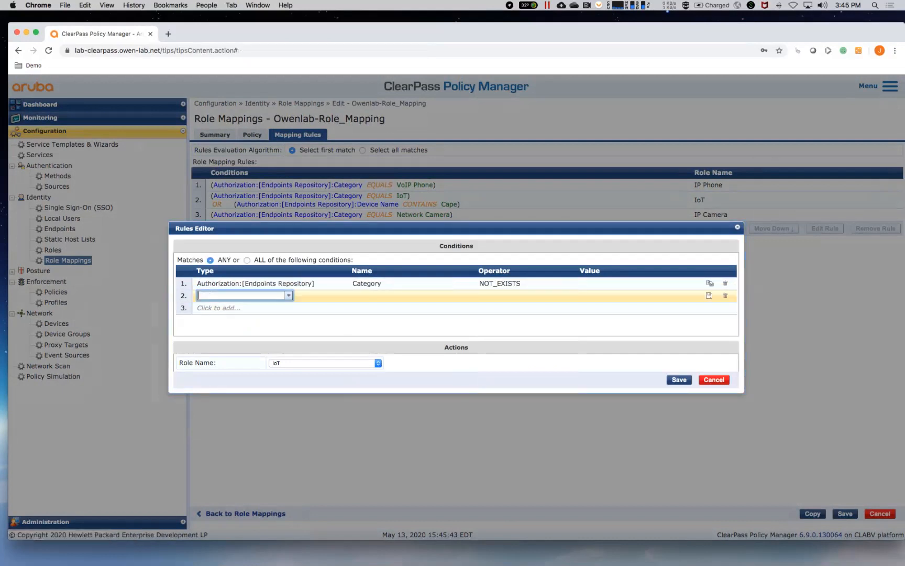
click(246, 374)
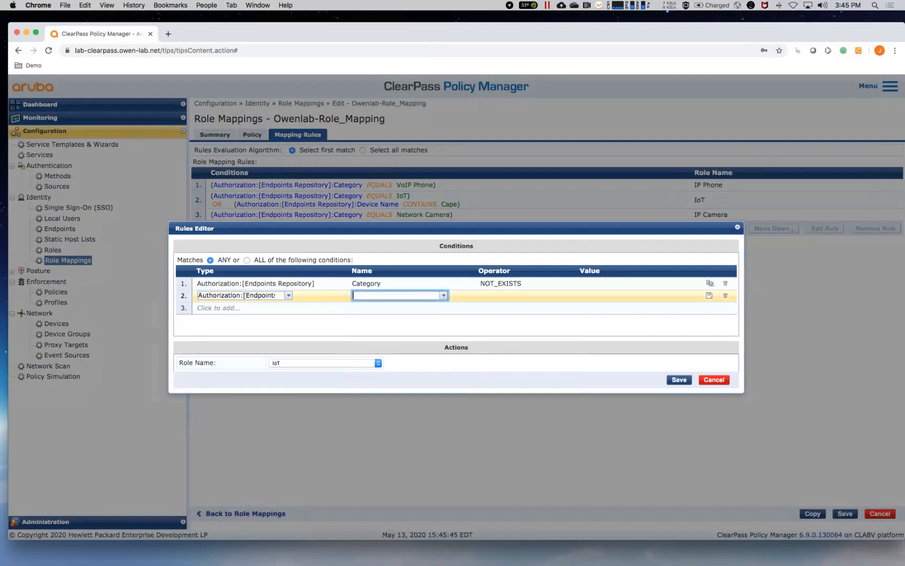
click(367, 323)
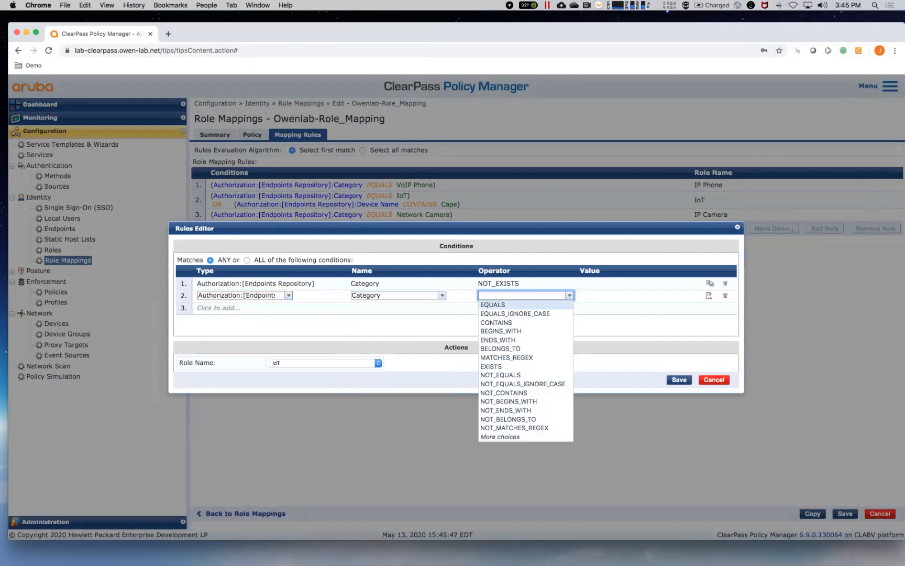
click(493, 305)
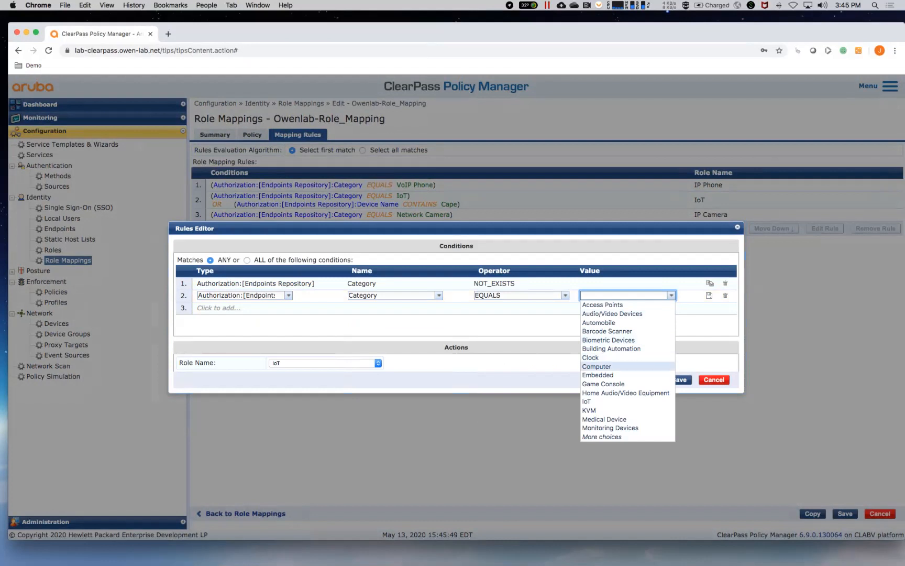
click(602, 437)
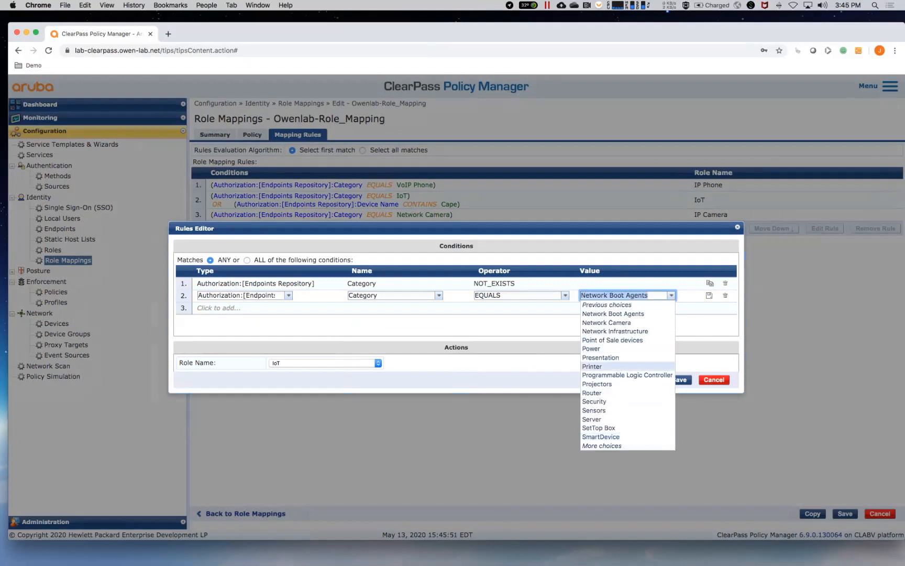
click(602, 446)
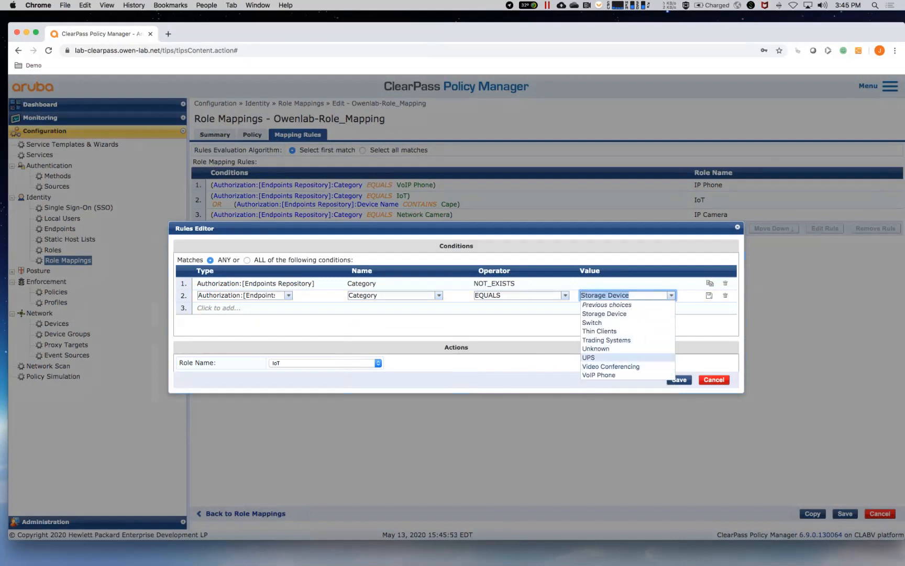
click(597, 348)
Step: Assign the Profile role to the fourth mapping rule, then save the rule and the Owenlab-Role_Mapping policy
click(325, 363)
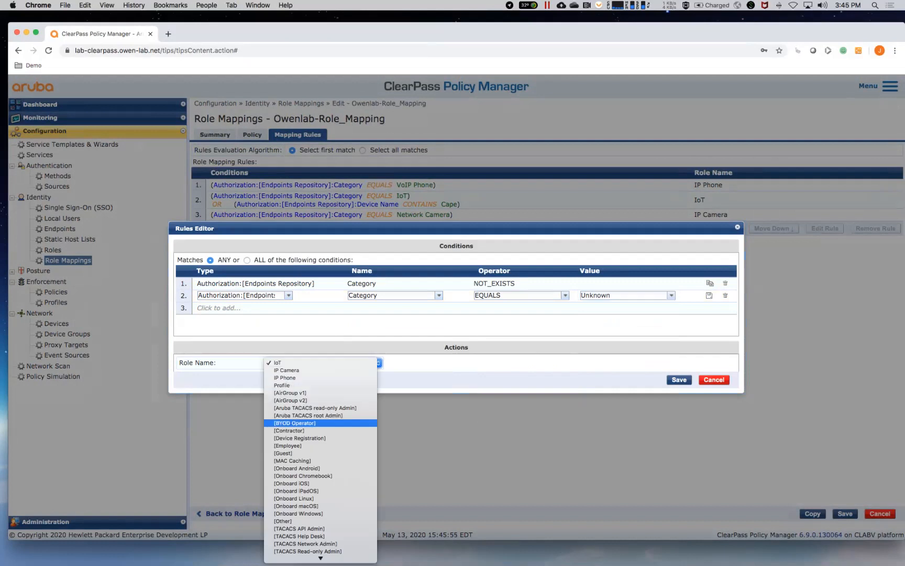
scroll(319, 445, down, 1)
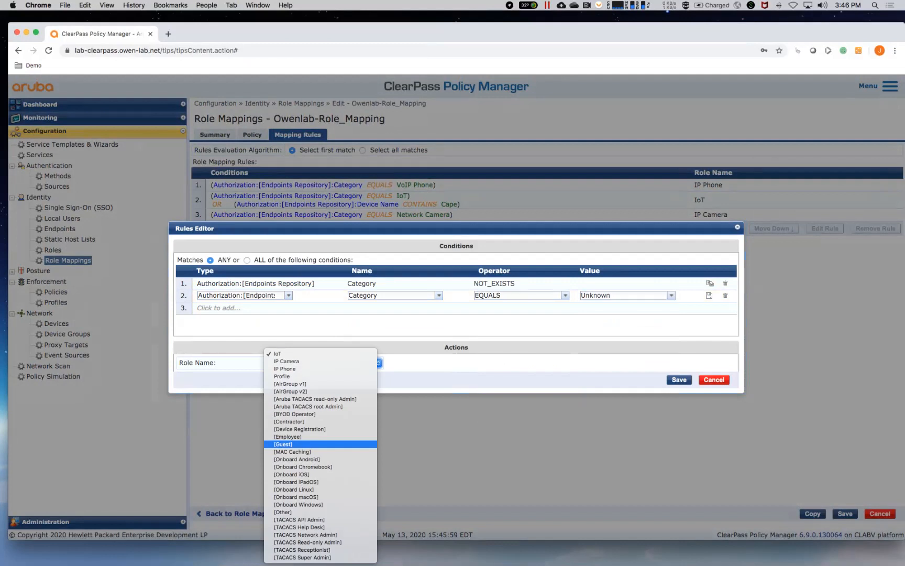
click(282, 376)
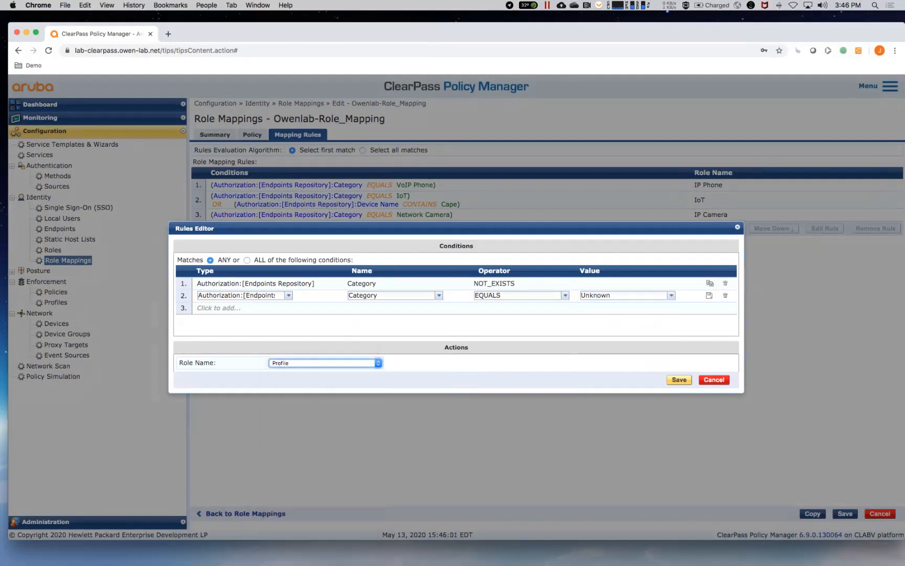
click(679, 380)
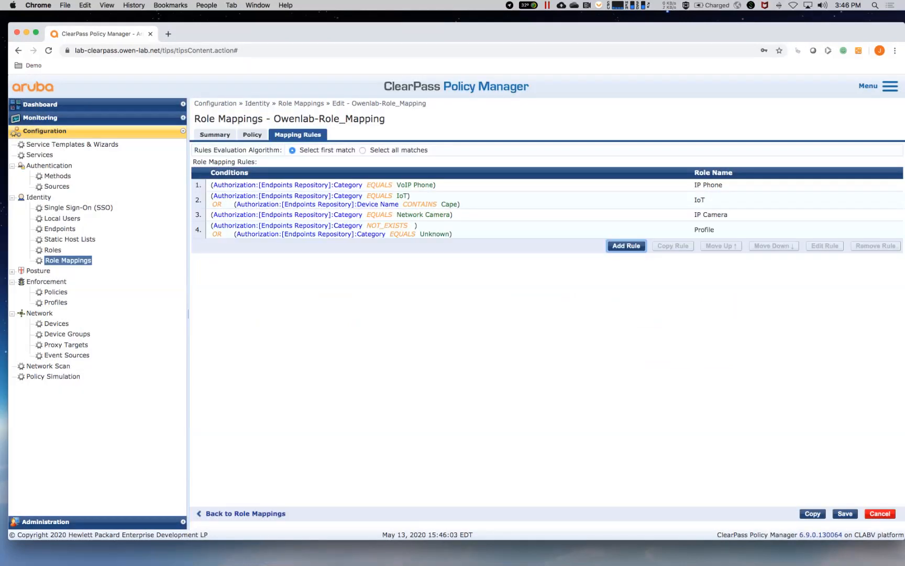
click(844, 513)
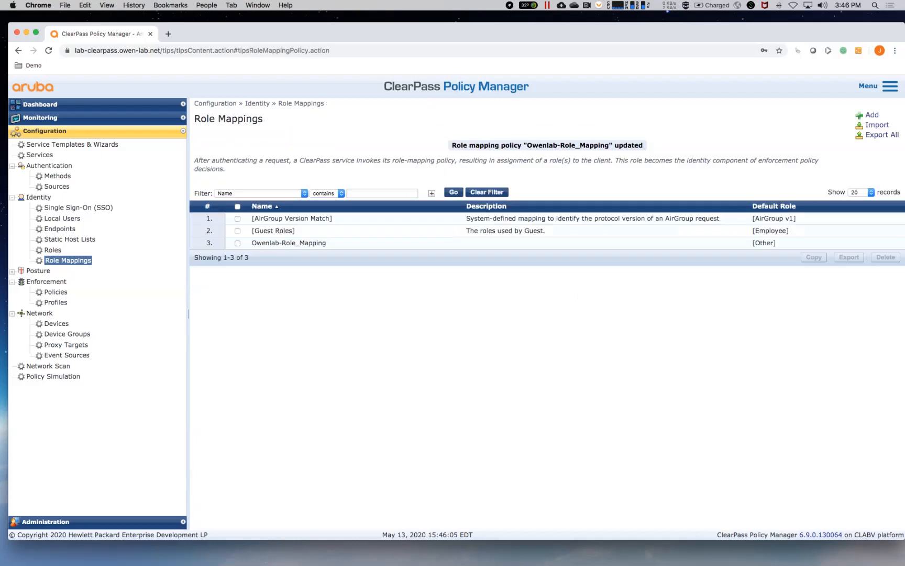
Step: Start a new enforcement profile named "Profiler-DUR" from the Aruba Downloadable Role Enforcement template
click(56, 302)
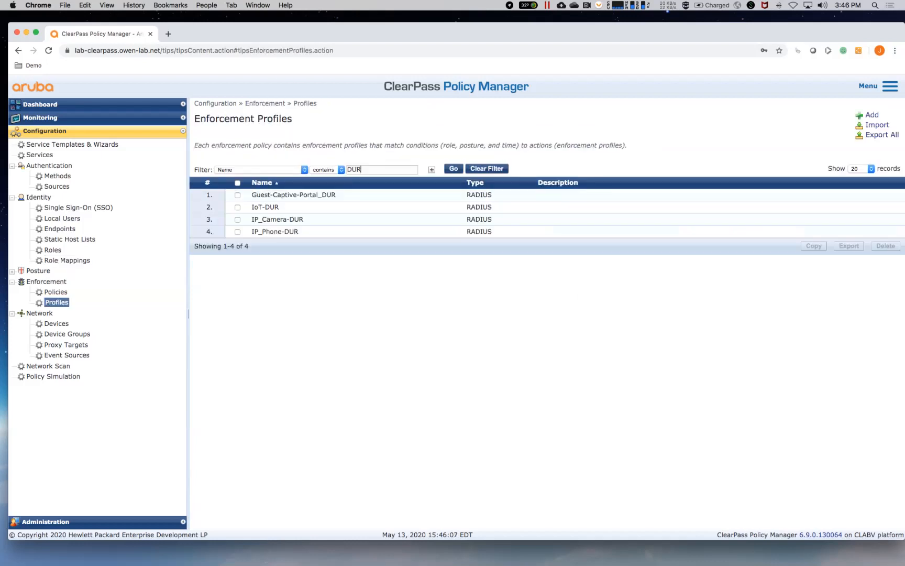
click(871, 115)
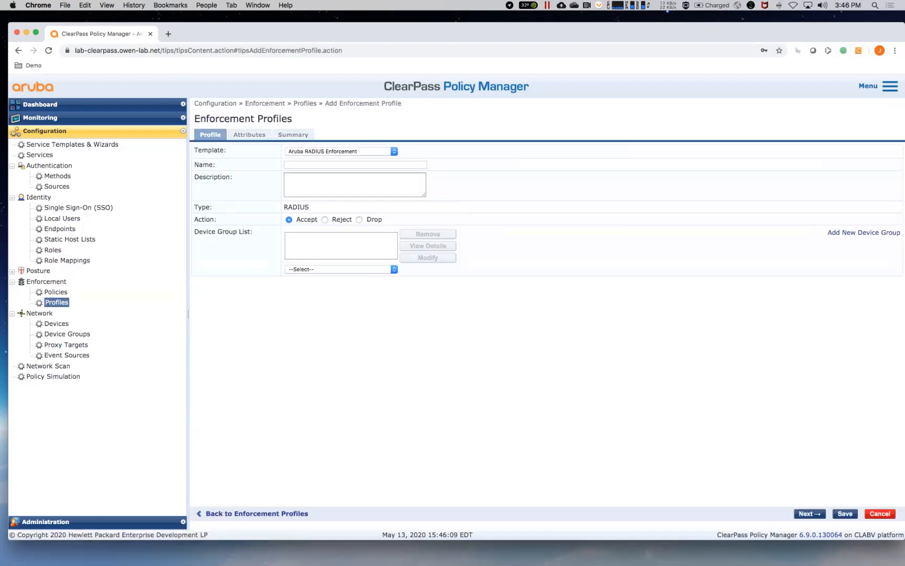
click(340, 150)
click(338, 144)
click(355, 164)
text(Profile)
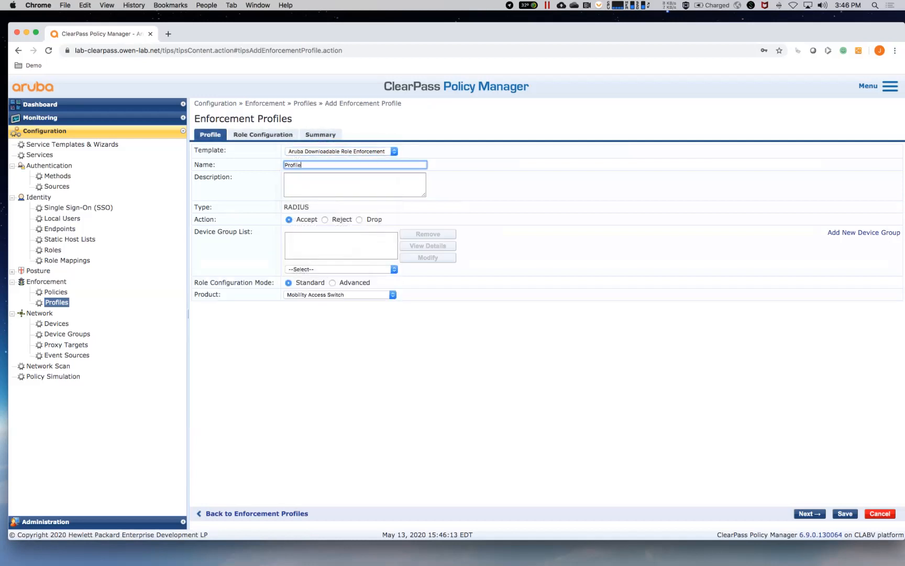
text(r=D)
text(-D)
text(UR)
Step: Set the Profiler-DUR role configuration mode to Advanced and the product to ArubaOS-Switch
click(333, 282)
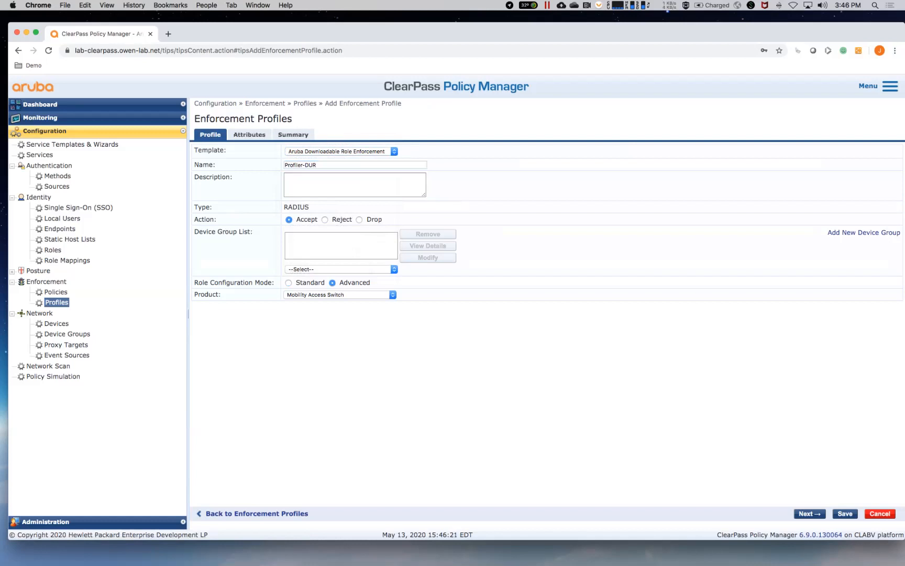
click(341, 295)
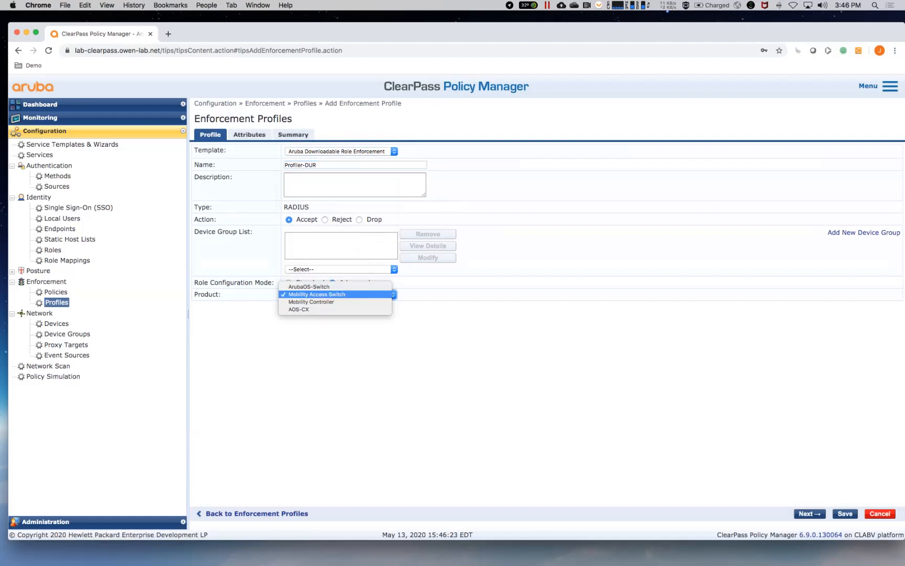
click(313, 286)
Step: Replace the HPE-CPPM-Role attribute's placeholder value with a class block: "class ipv4 DNS", "match udp any any eq 53", "exit"
click(249, 135)
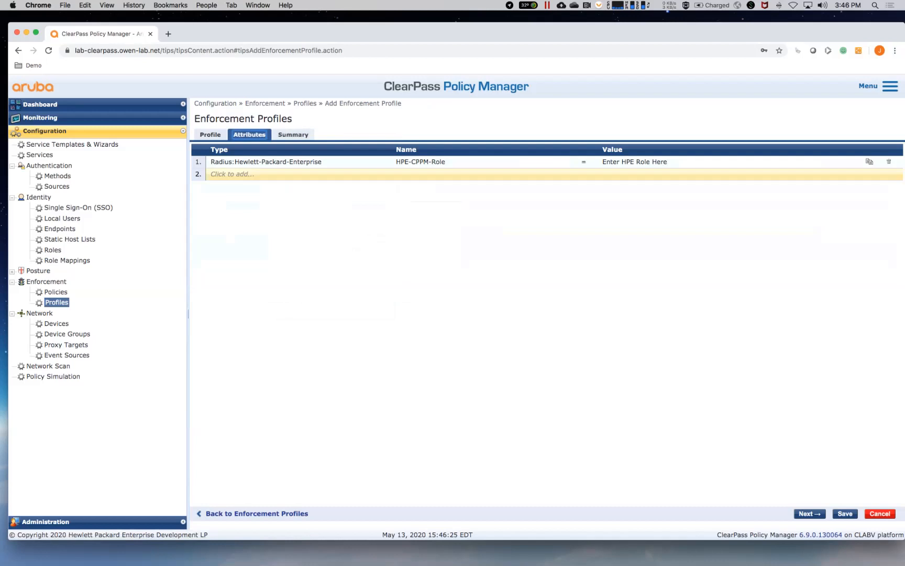
click(634, 162)
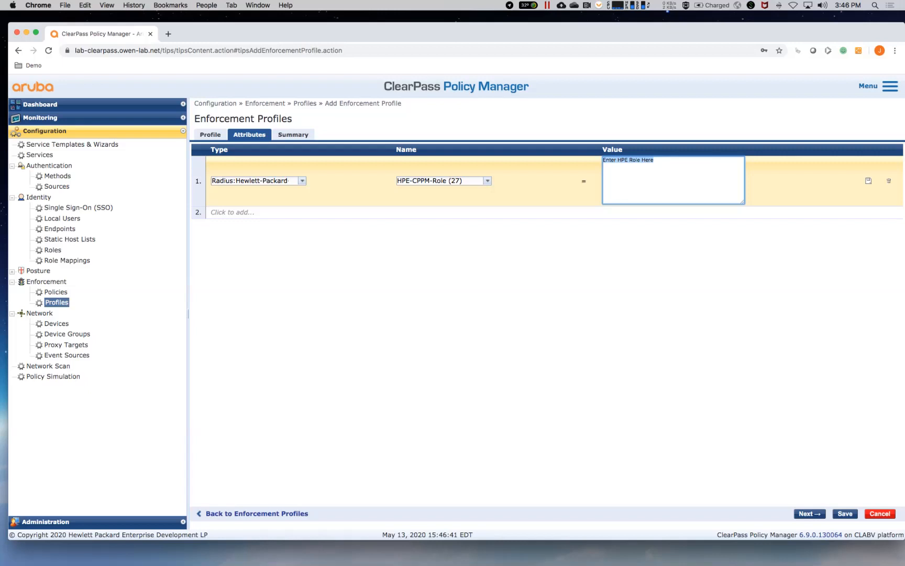
key(BackSpace)
text(class iop)
key(BackSpace)
key(BackSpace)
key(BackSpace)
text(ipv4 DNS)
key(Return)
text(match udp any )
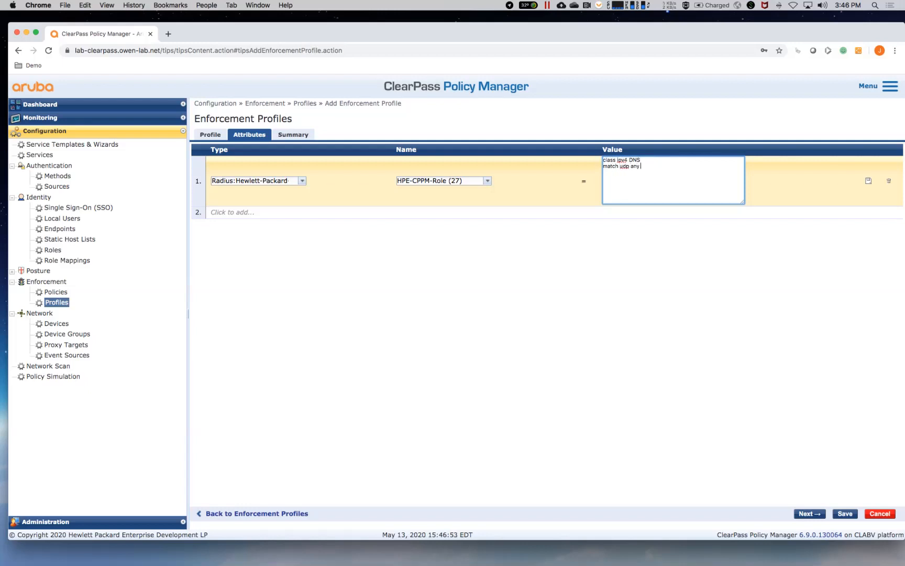
text(any eq 53 )
text(exit)
Step: Append a second class block to the role value: "class ipv4 DHCP", "match udp any any eq 67", "exit"
key(Return)
text(class ipv4 DHCP)
key(Return)
text(match)
text( udo)
text(p eq)
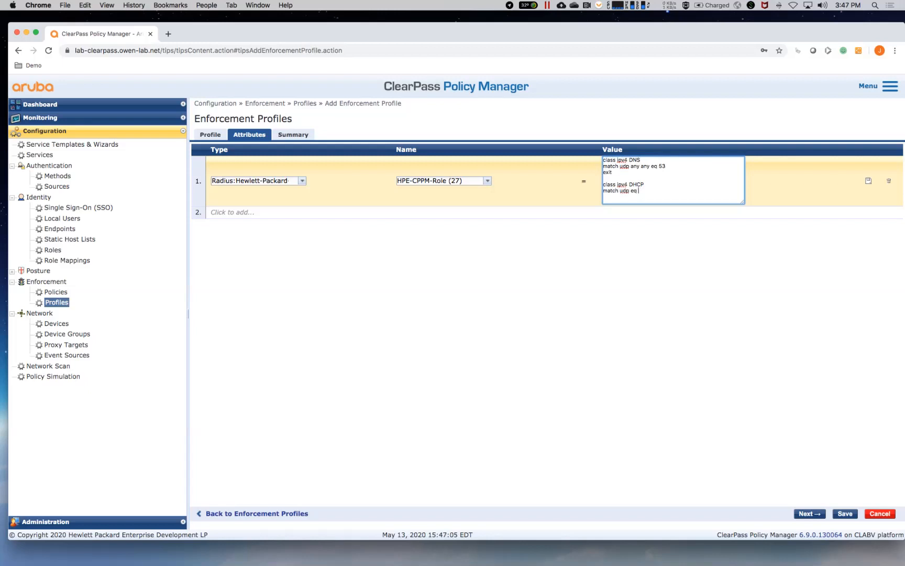
text(u any any)
key(BackSpace)
key(BackSpace)
key(BackSpace)
key(BackSpace)
key(BackSpace)
key(BackSpace)
key(BackSpace)
key(BackSpace)
key(BackSpace)
key(BackSpace)
key(BackSpace)
text(any any eq 67)
key(Return)
text(exit)
key(Return)
key(Return)
Step: Append the block "policy user Profiler", "10 class ipv4 DNS action permit", "20 class ipv4 DHCP action permit", "exit" to the role value
text(policy user)
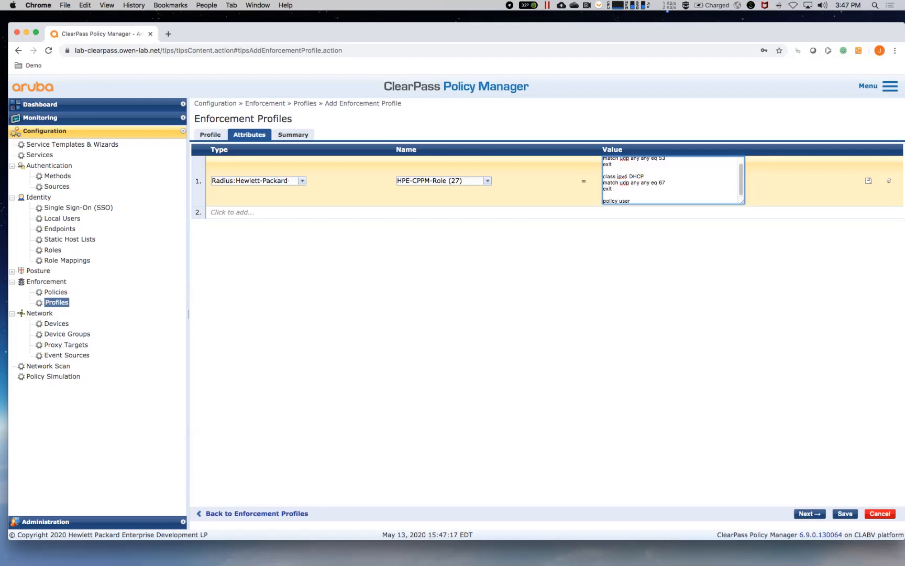
text( Profiler)
key(Return)
text(10 class ipv4 DNS action per)
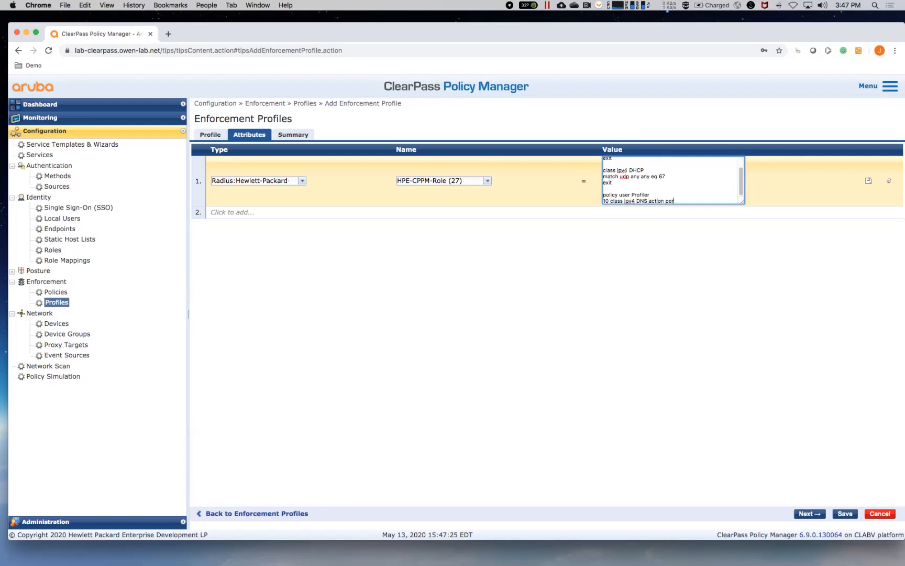
text(mit)
key(Return)
text(20 class ipv4 DHCP action permit)
key(Return)
text(exi)
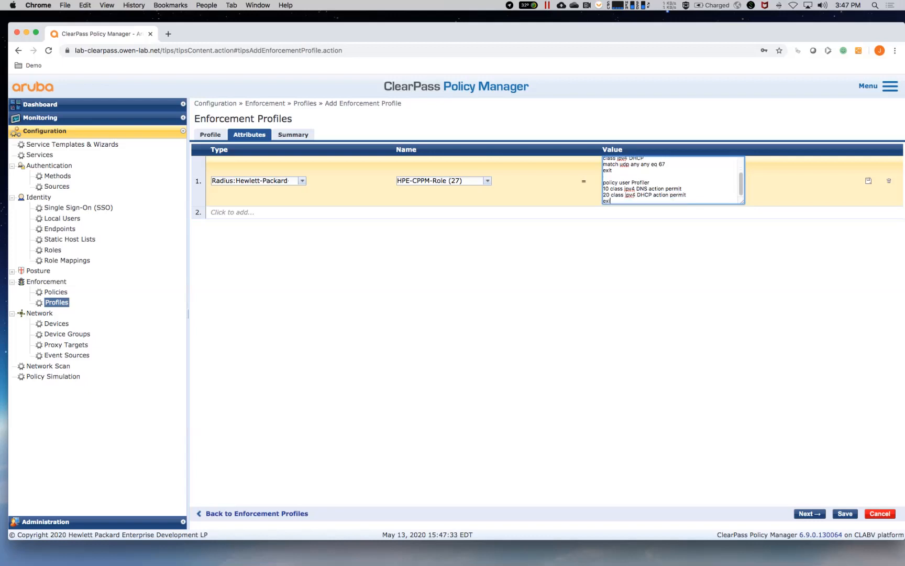
text(t)
key(Return)
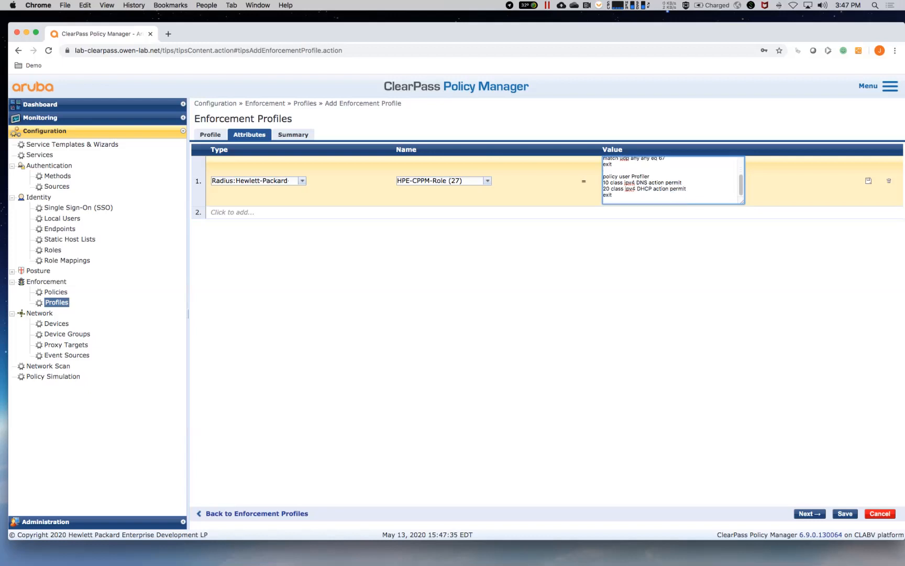
key(Return)
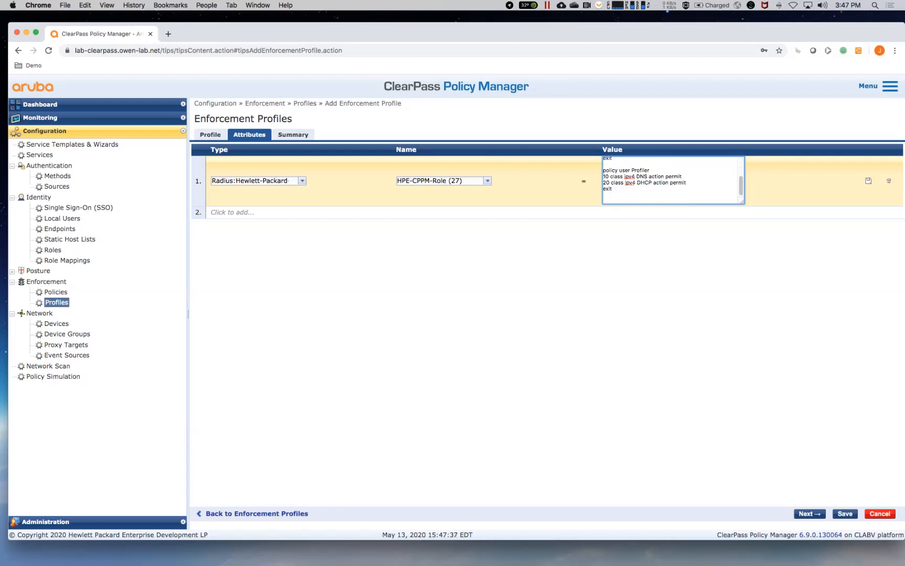
Step: Append the user role lines "aaa authorization user-role name Profiler", "policy Profiler" and "reauth-period 300"
text(aaa authorization user-role name Profiler)
key(Return)
text(pl)
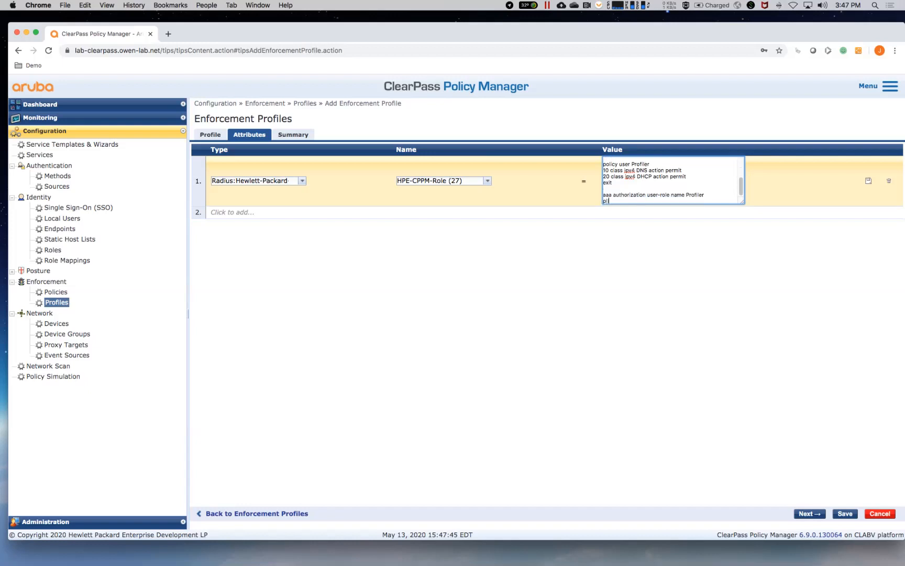
text(olicy Profiler)
key(Return)
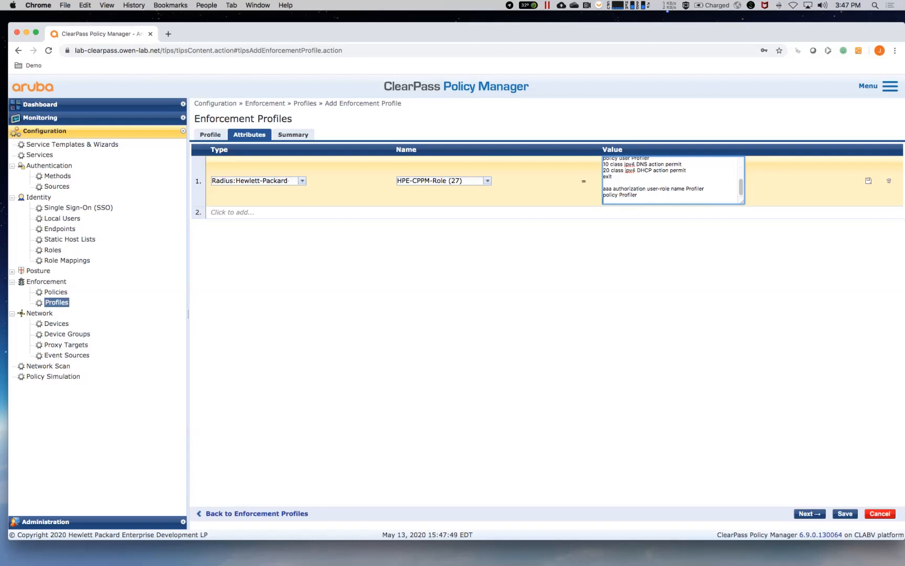
text(reauth-period 300)
key(Return)
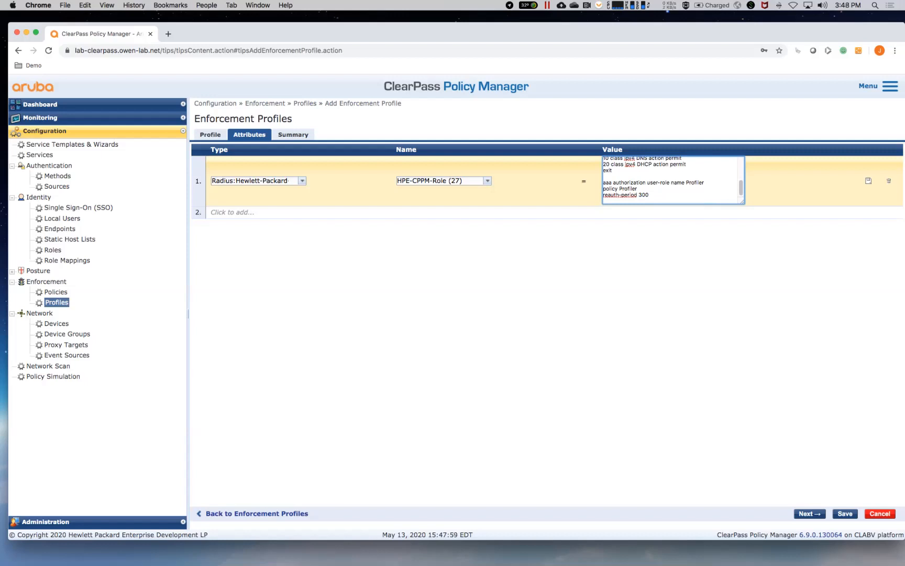
Step: Finish the user role with "vlan-name Guest" and "exit", then save the attribute and the Profiler-DUR profile
text(vlan-name )
text(Gus)
text(est)
key(Return)
text(exit)
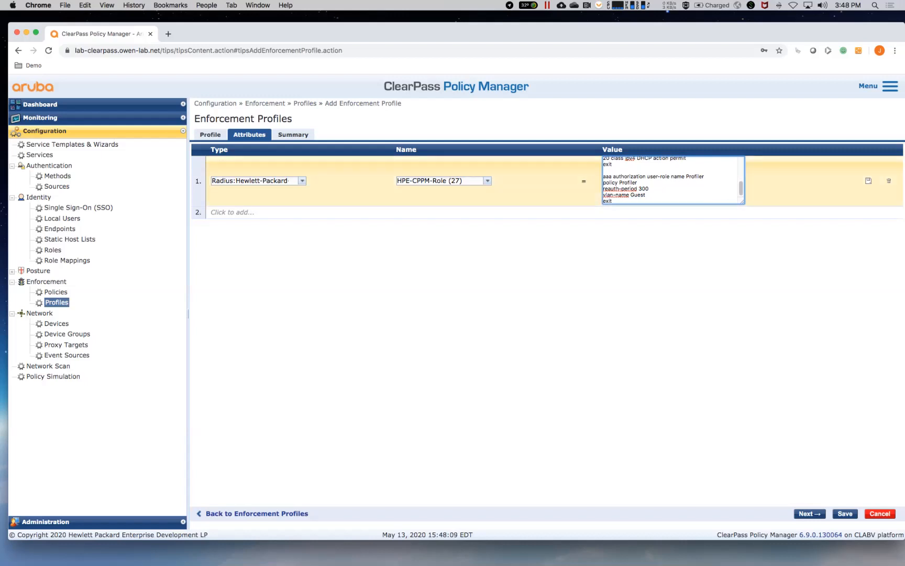
click(868, 181)
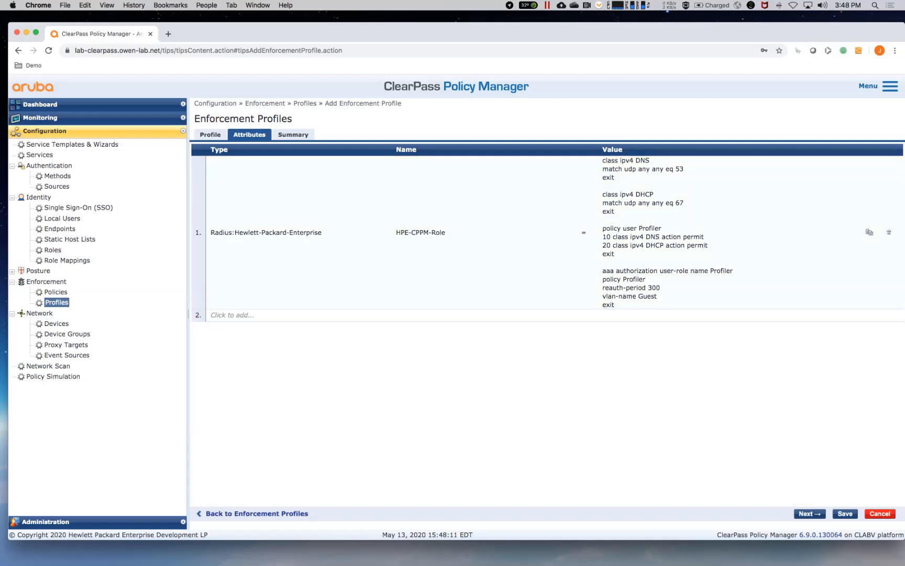
click(845, 513)
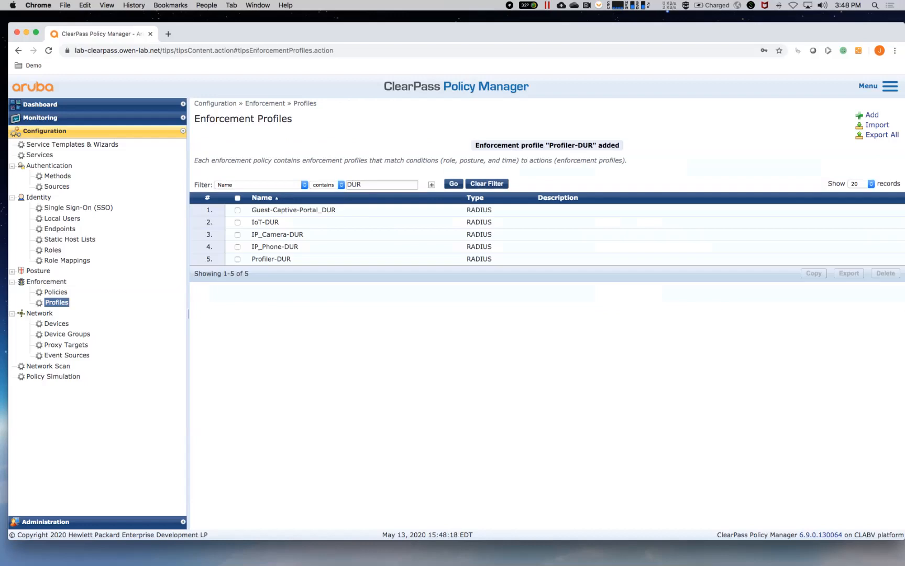
Step: Open the Owenlab-Role_Mapping policy and review its mapping rules and assigned roles in the summary
click(68, 260)
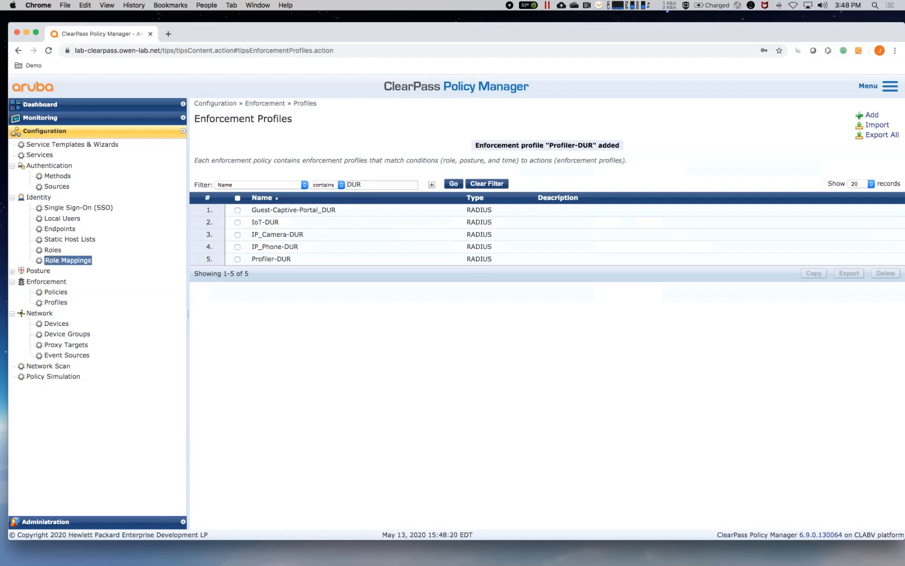
click(289, 228)
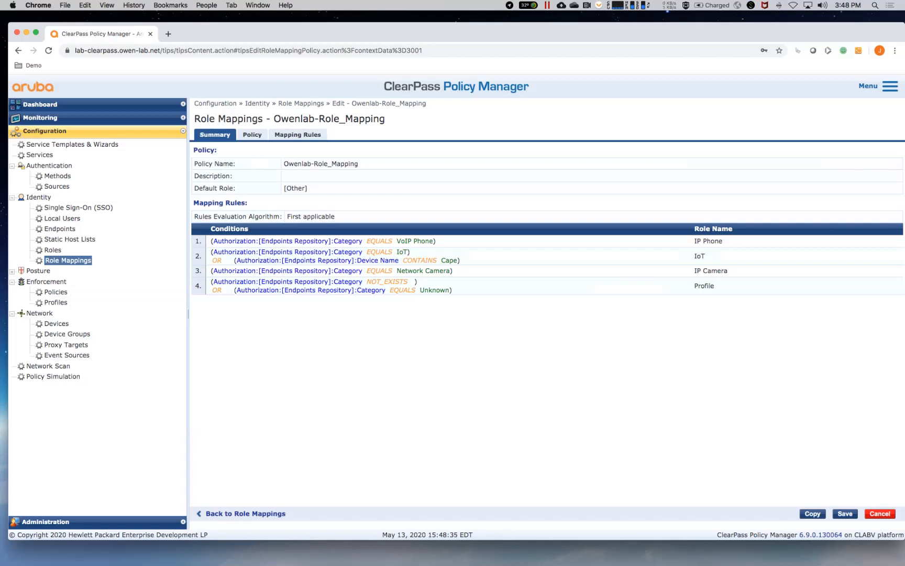
double_click(699, 256)
key(super+Tab)
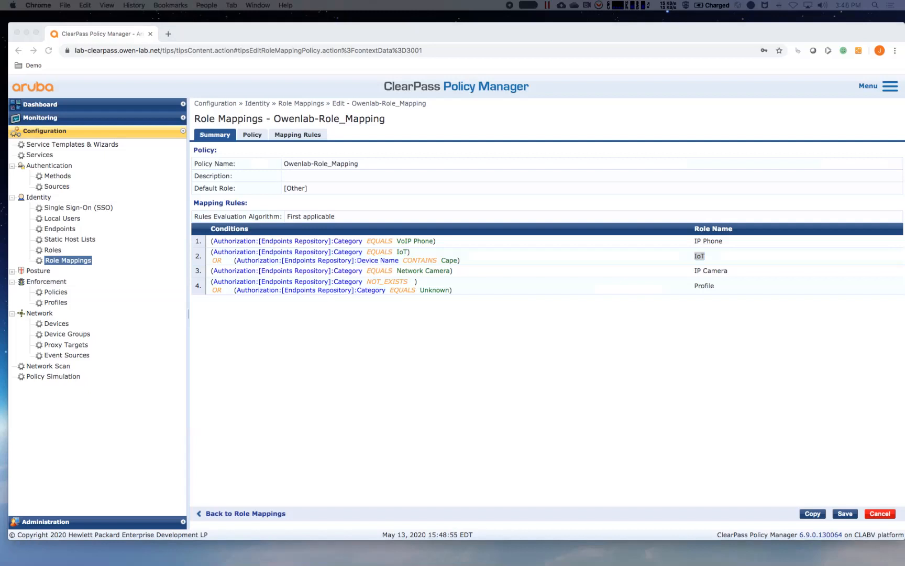
Step: Open Service Templates & Wizards and look through the available service templates
click(73, 145)
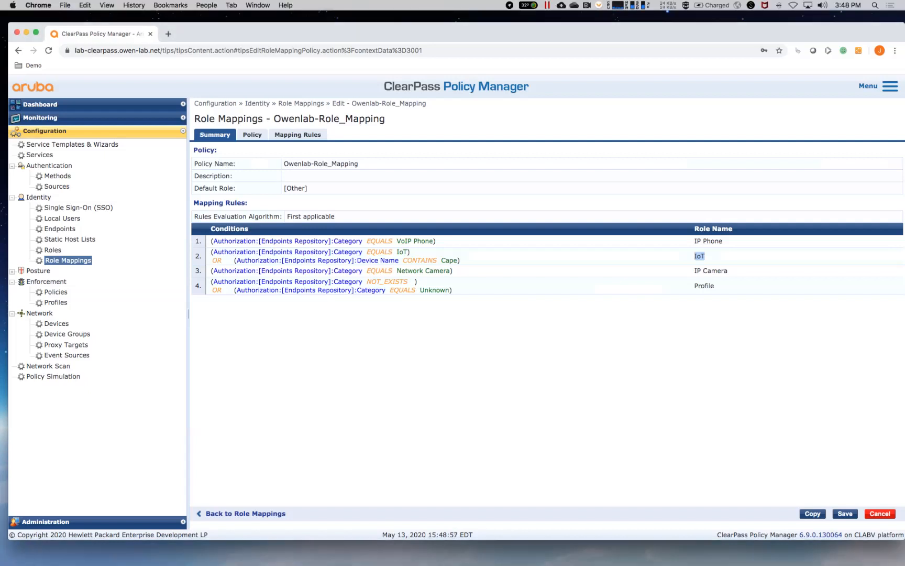
click(73, 144)
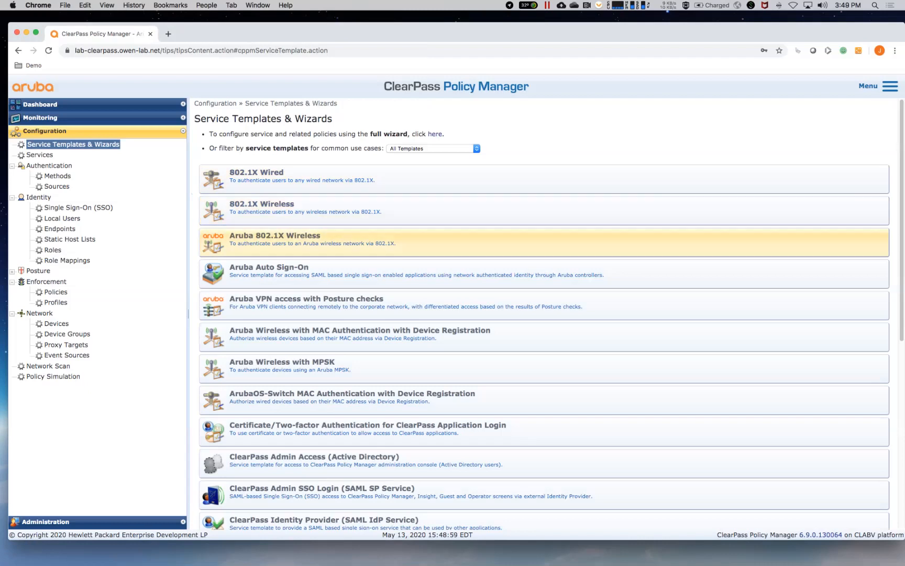
scroll(523, 367, down, 10)
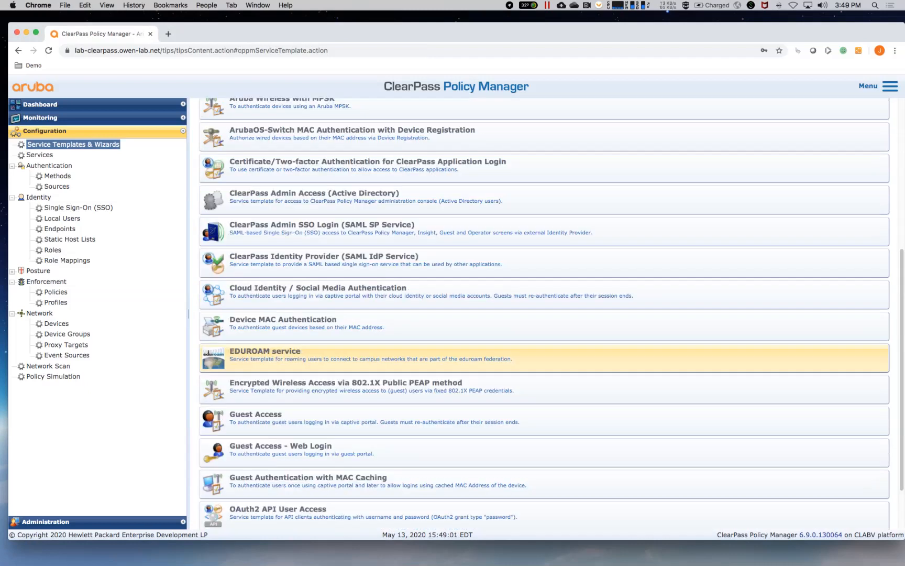
scroll(523, 314, up, 2)
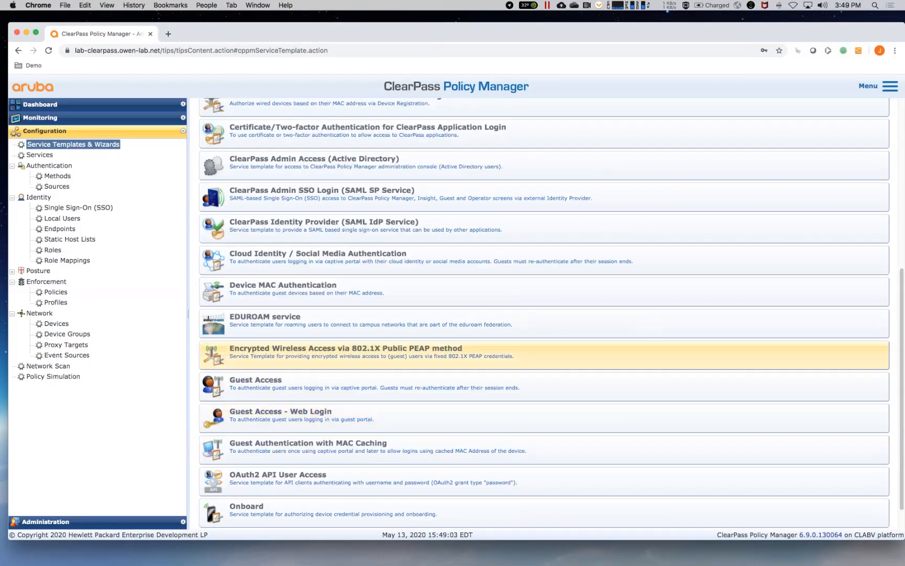
Step: Start a service from the Device MAC Authentication template with the name prefix Aruba-Wired-
click(283, 309)
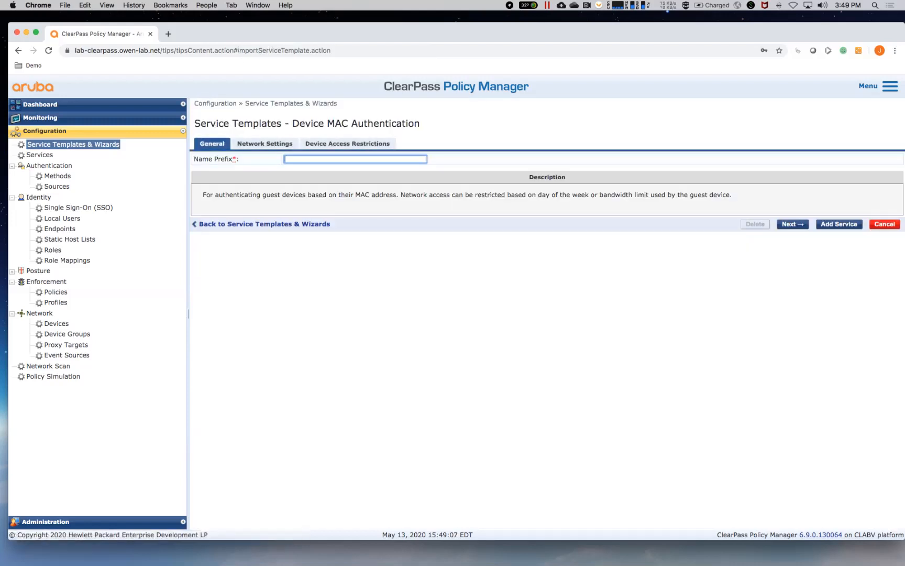
text(ArubaO)
key(BackSpace)
key(BackSpace)
key(BackSpace)
key(BackSpace)
key(BackSpace)
key(BackSpace)
text(Aruba-Wired-)
Step: Select 2930F as the NAD client and add the service with the default device access restrictions
click(264, 143)
click(325, 158)
click(314, 166)
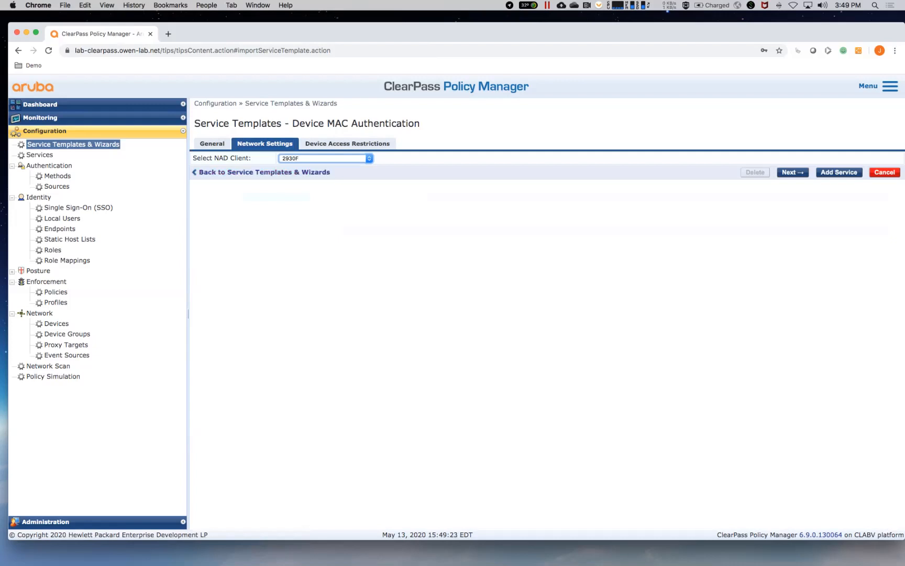
click(347, 143)
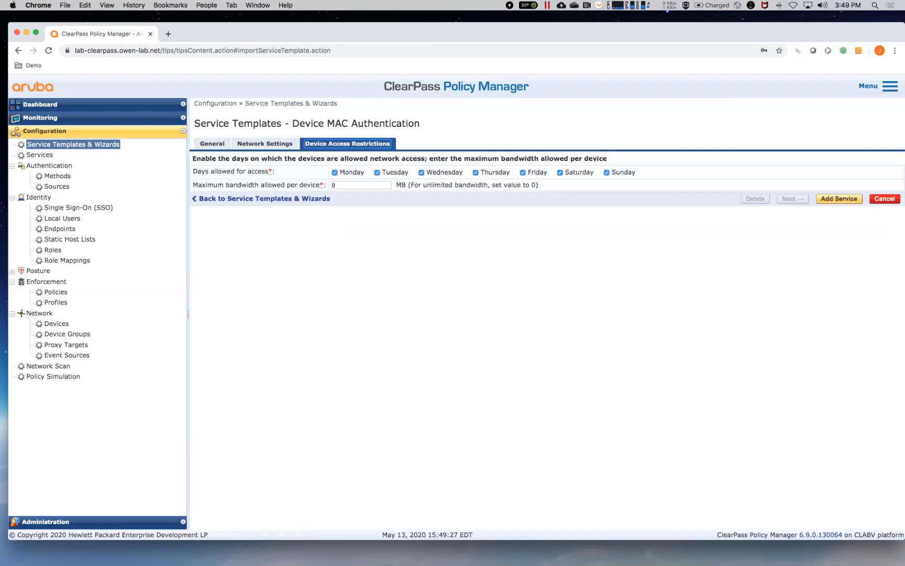
click(838, 198)
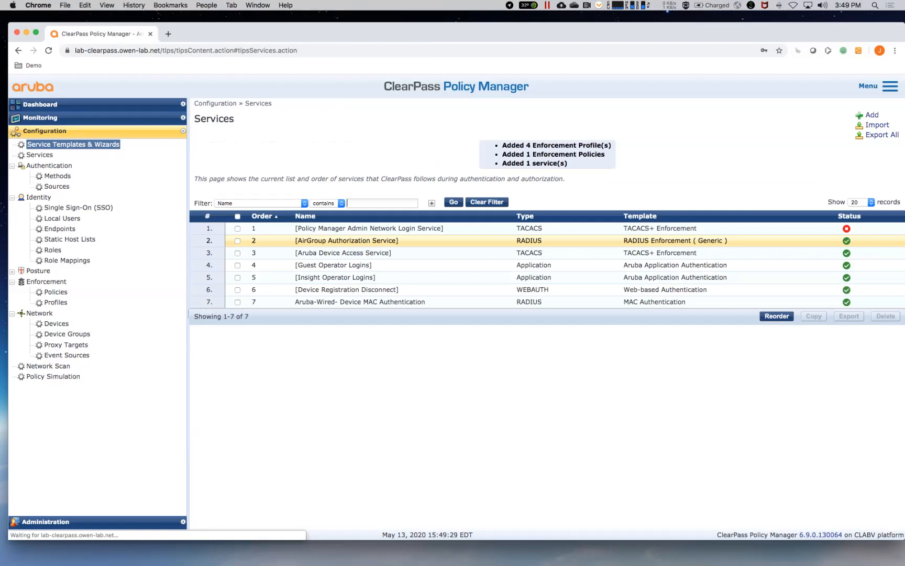
Step: Open the Aruba-Wired- Device MAC Authentication service for editing and enable its Authorization and Profile Endpoints options
click(360, 301)
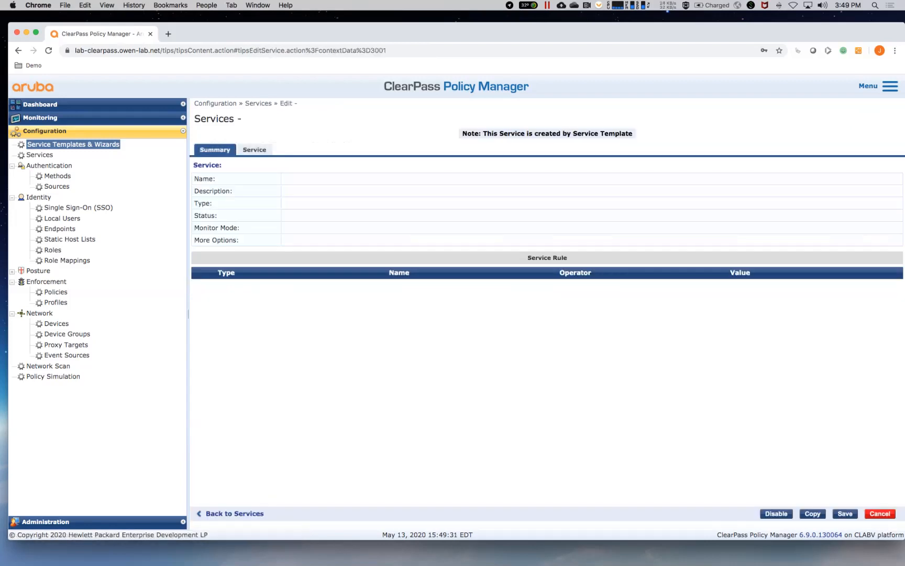
click(254, 134)
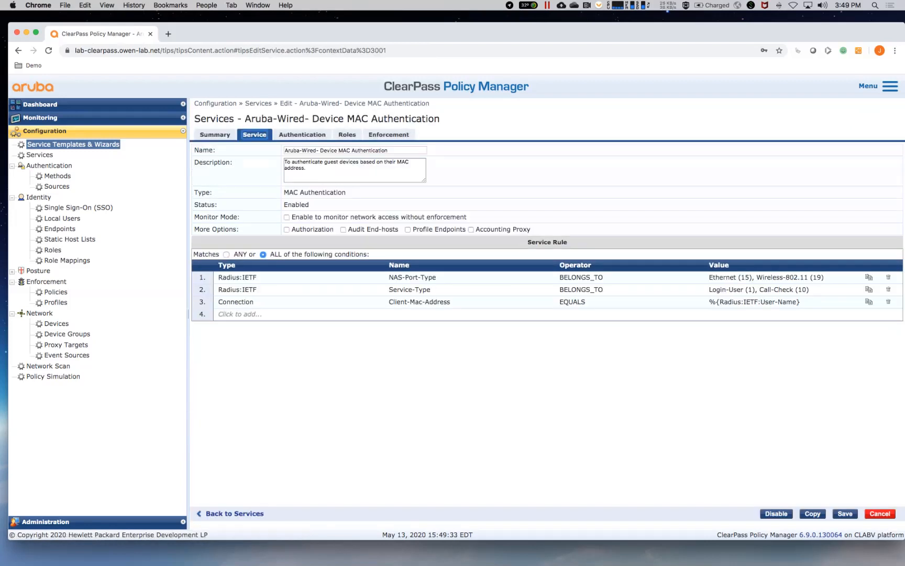
click(287, 230)
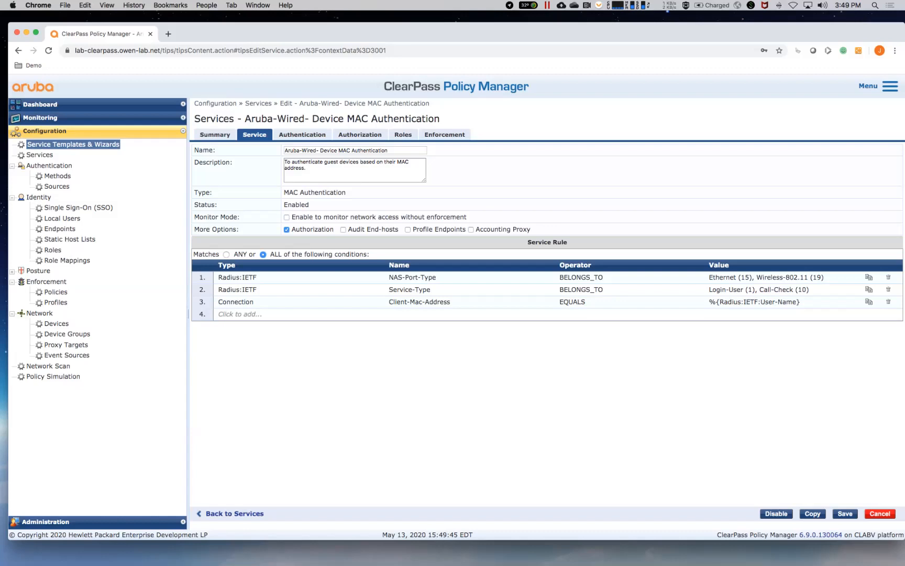
click(408, 229)
Step: Add [Endpoints Repository] as an authentication source and order it above [Guest Device Repository]
click(302, 135)
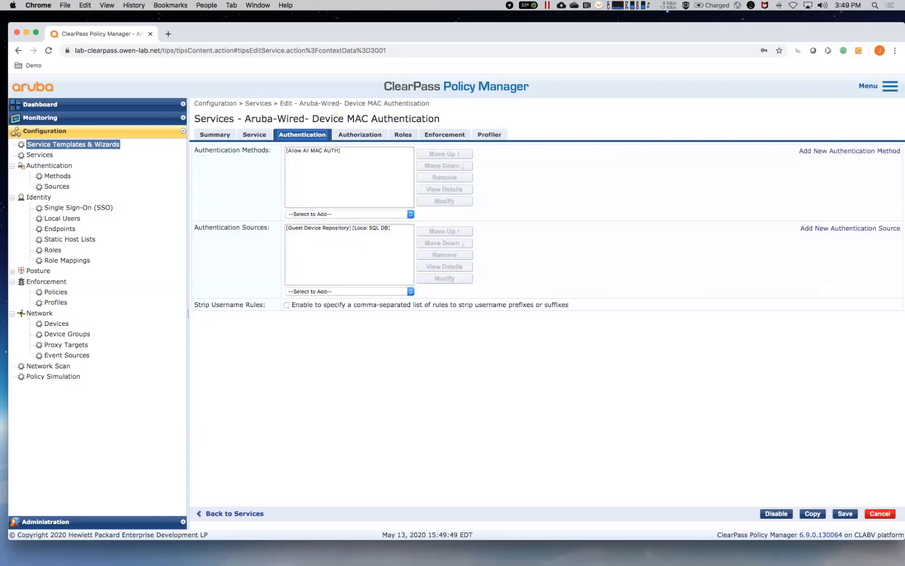
click(349, 292)
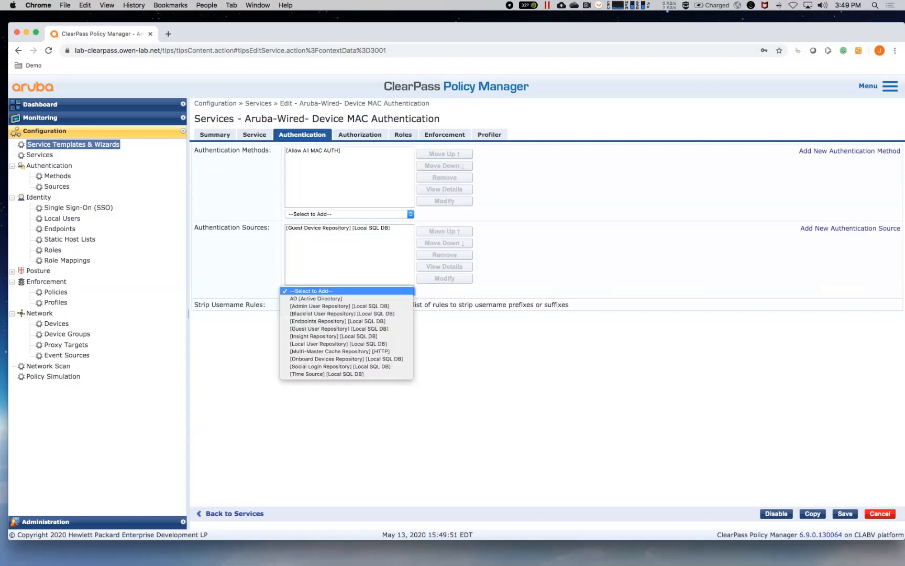
click(347, 321)
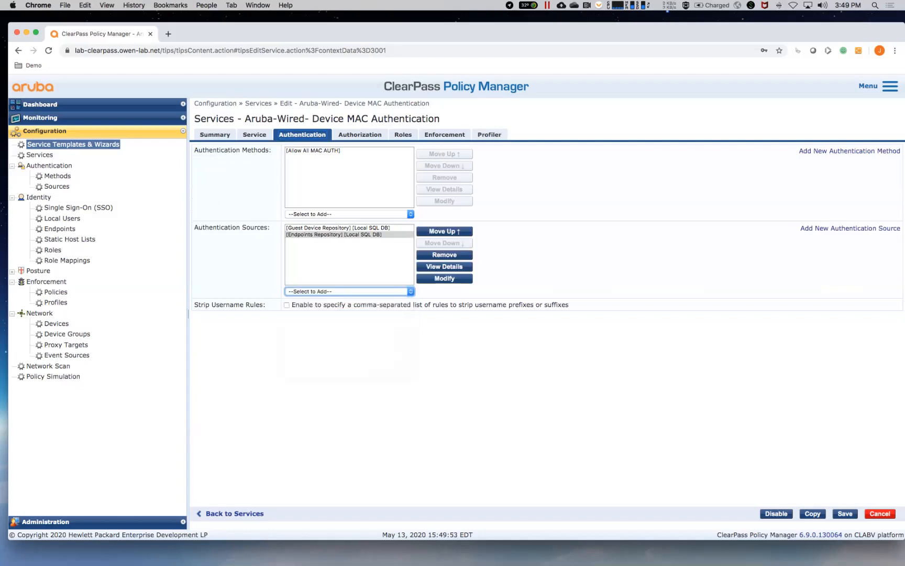
click(337, 227)
click(444, 243)
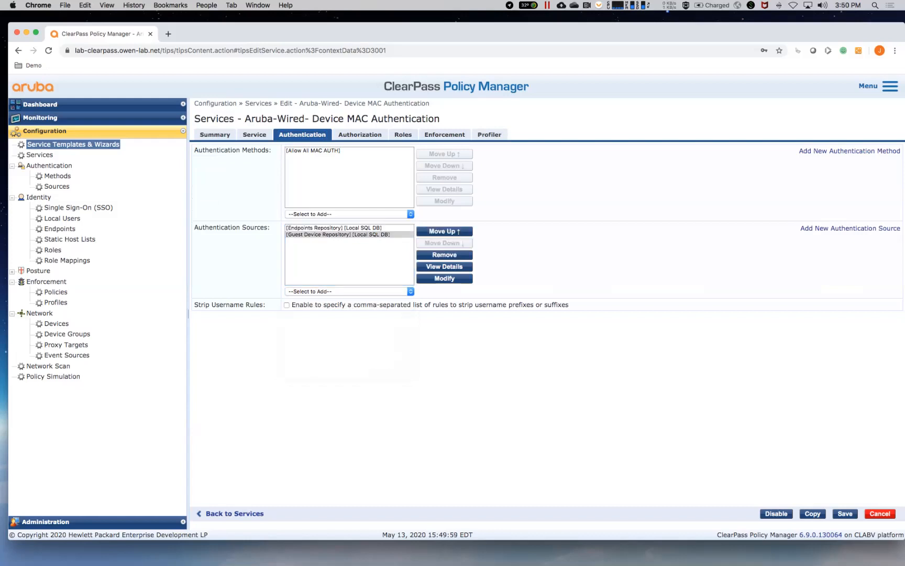
Step: Add [Time Source] as an additional authorization source for the service
click(359, 134)
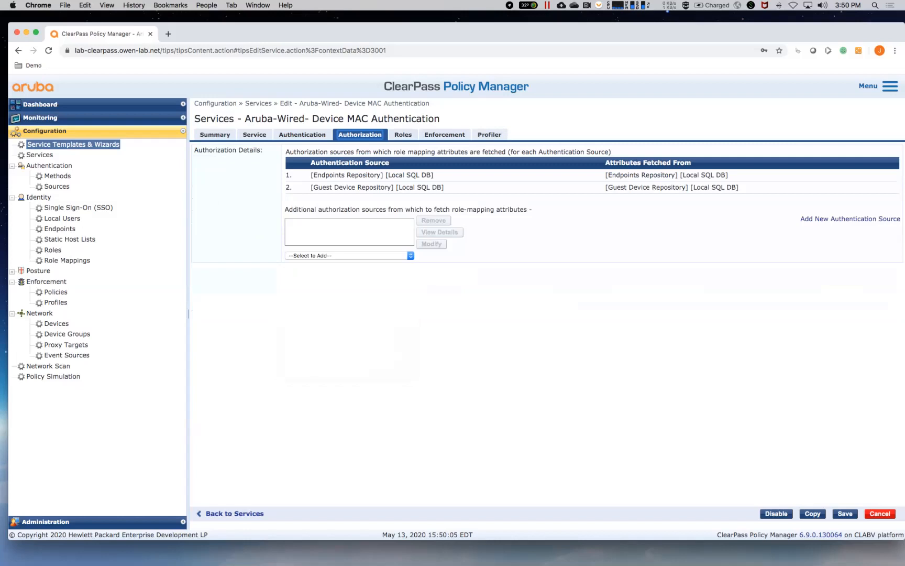
click(349, 256)
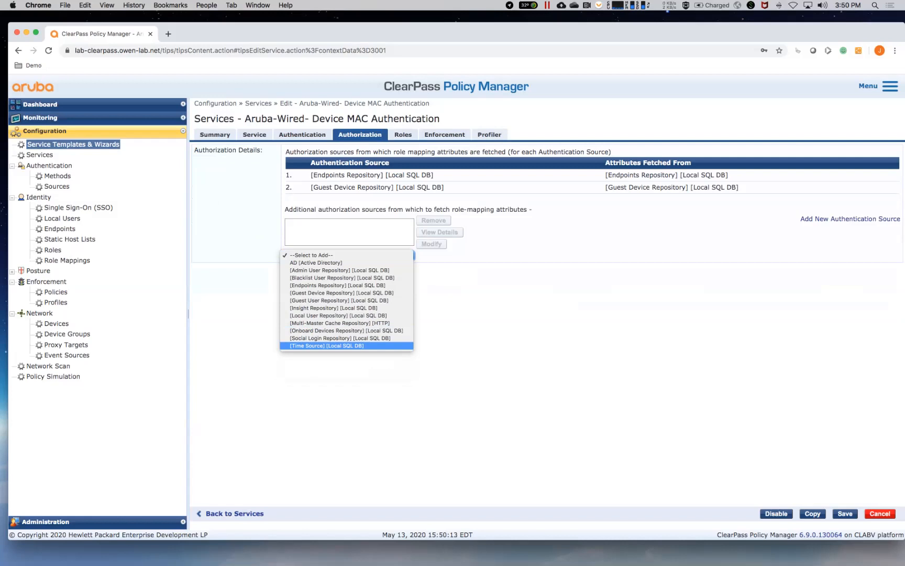
key(Return)
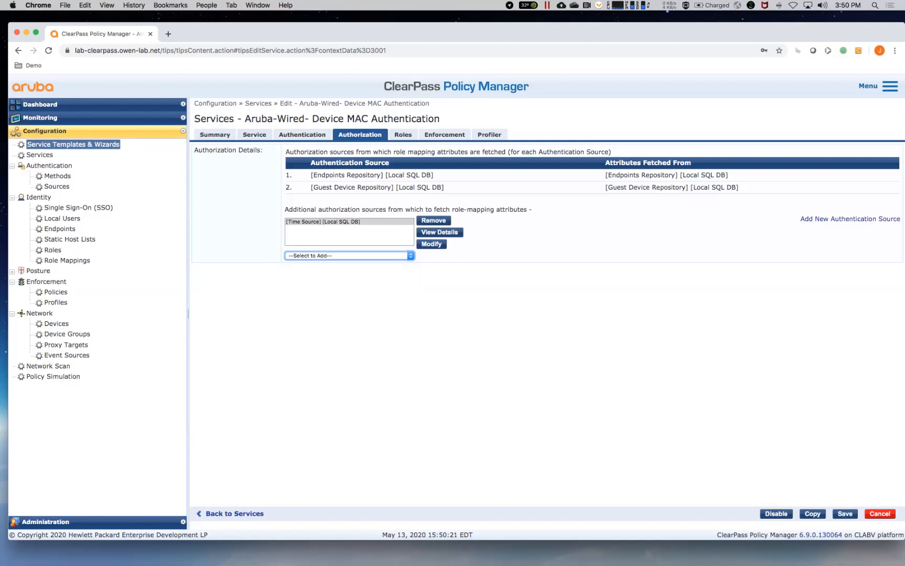
key(space)
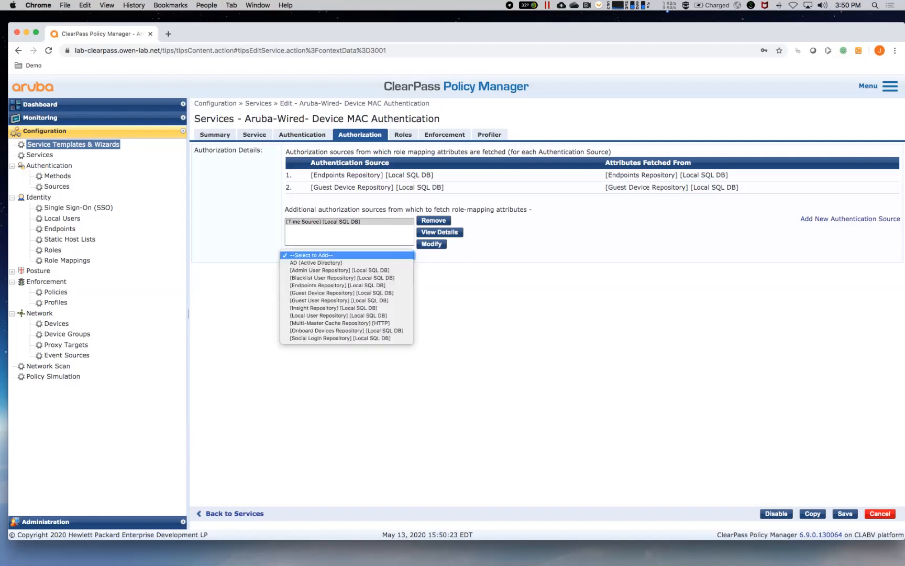
key(Down)
key(Down)
key(Down)
key(Down)
key(Down)
key(Down)
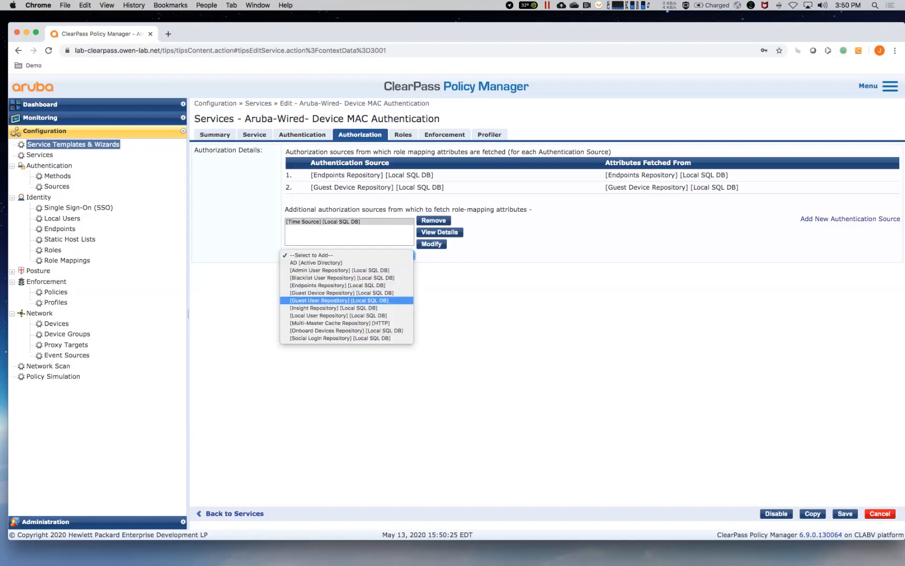
key(Down)
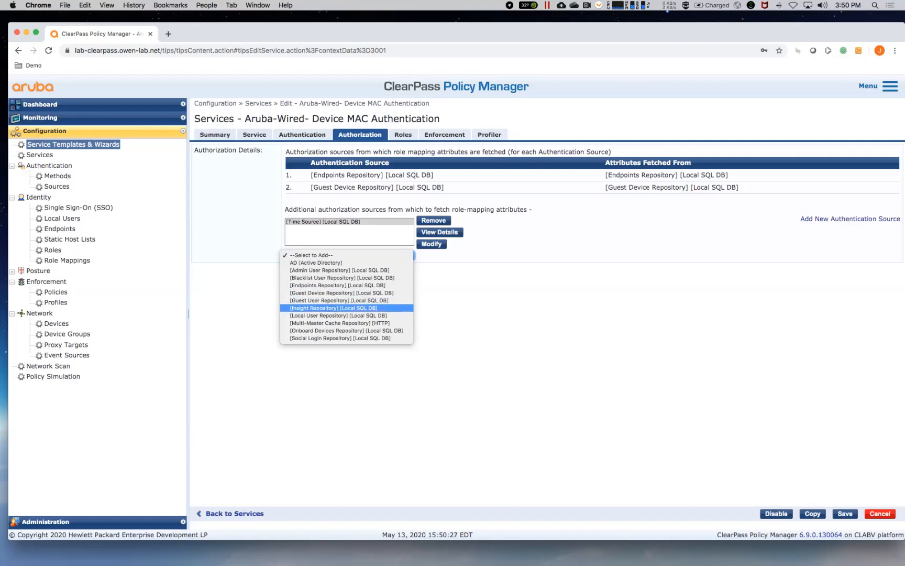
key(Escape)
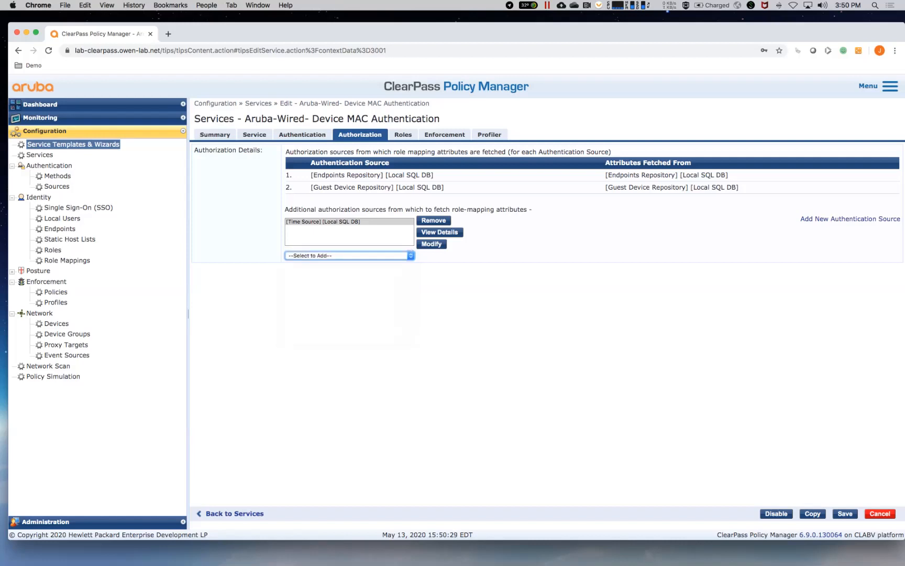
Step: Set the service's role mapping policy to Owenlab-Role_Mapping, check the enforcement settings and try to save the service
click(402, 134)
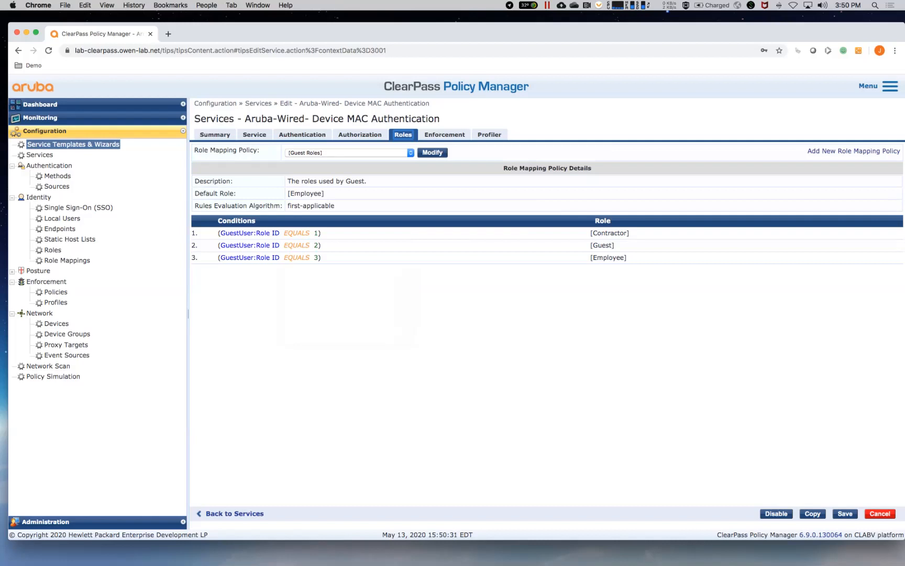
click(349, 153)
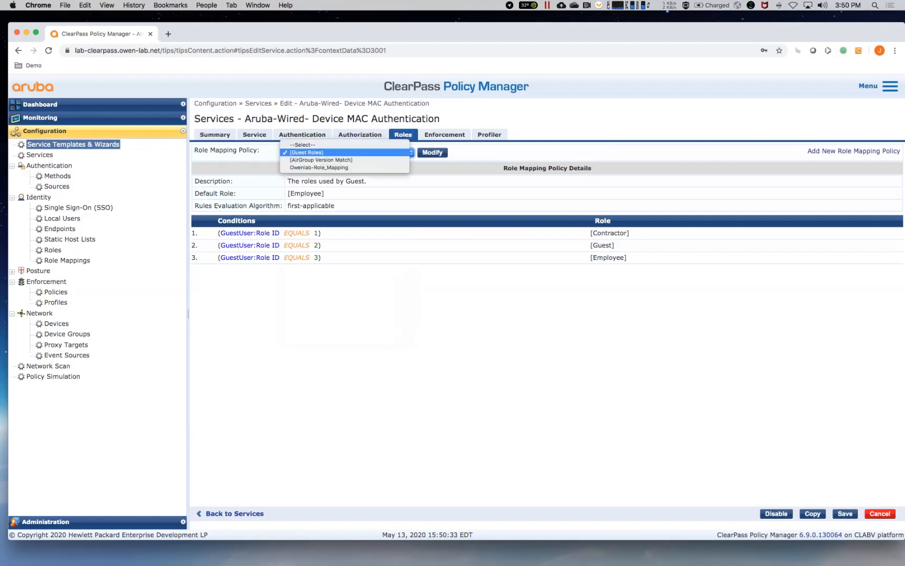
key(Return)
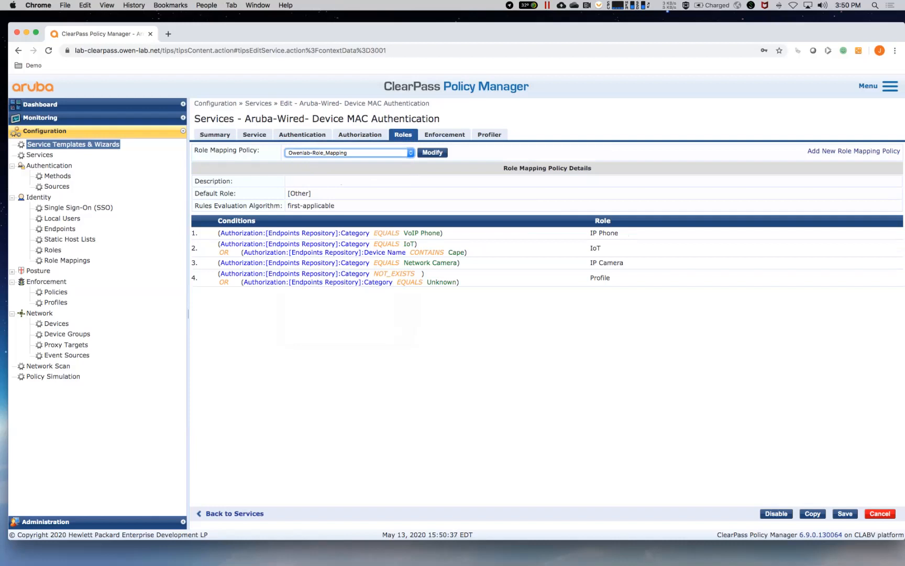
click(444, 134)
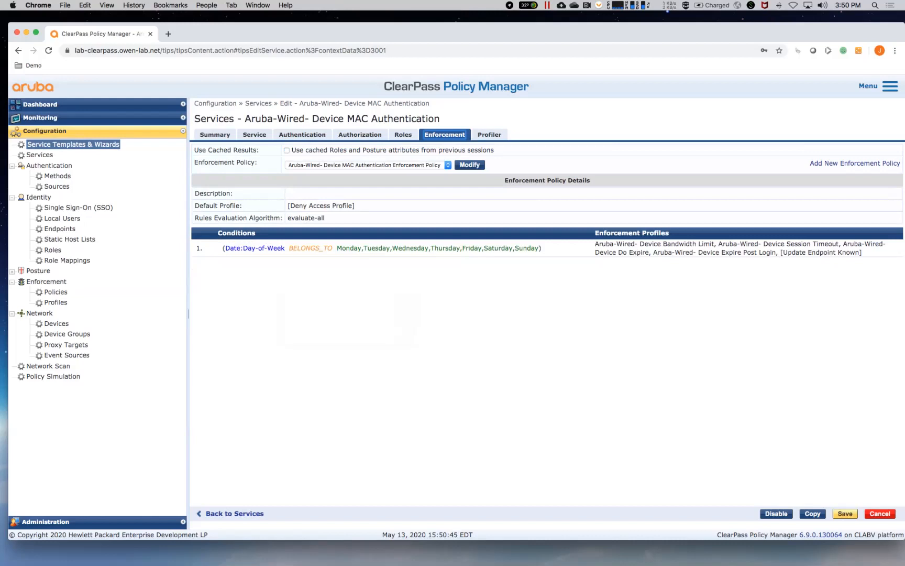
click(845, 513)
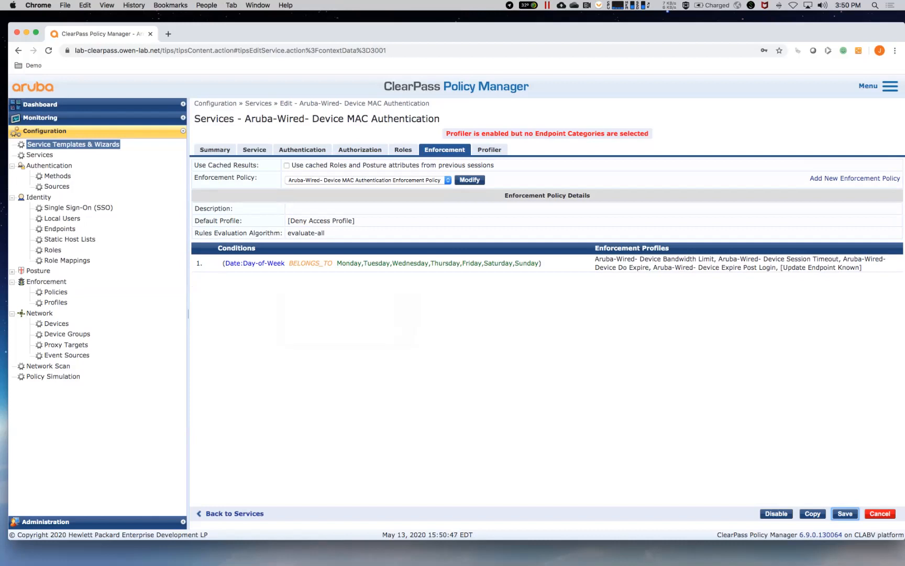
Step: Set the profiler to trigger on Any Category / OS Family / Name with RADIUS CoA action [ArubaOS Switching - Bounce Switch Port], and save the service
click(444, 150)
click(489, 149)
click(349, 204)
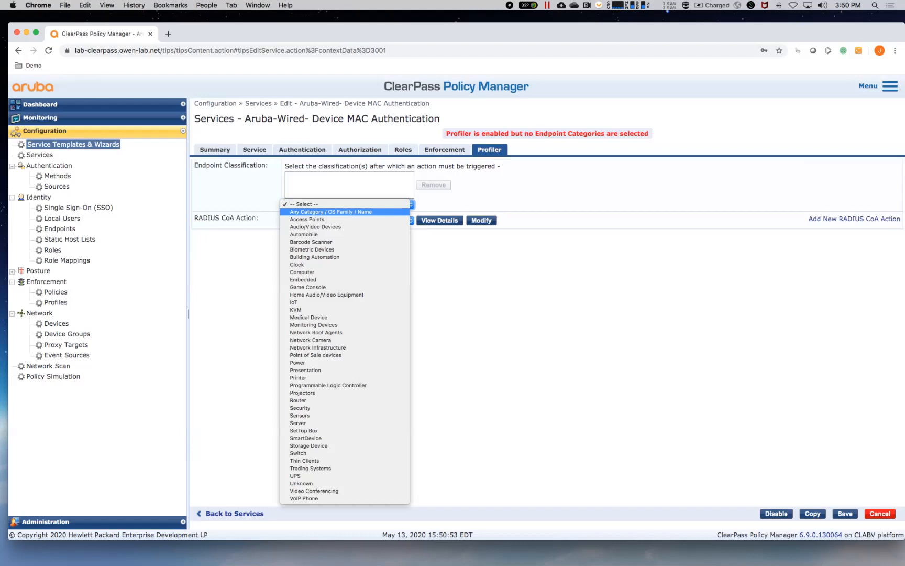
click(330, 212)
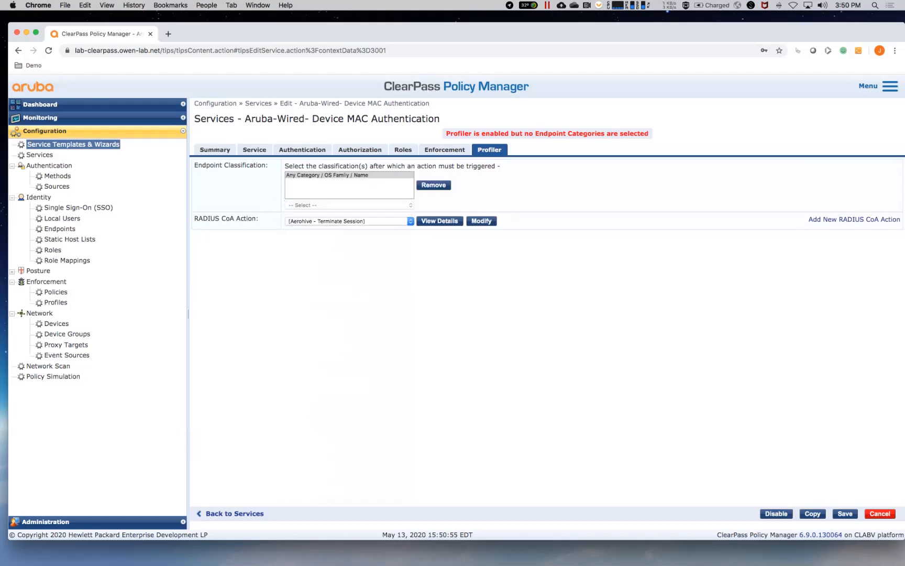
click(349, 221)
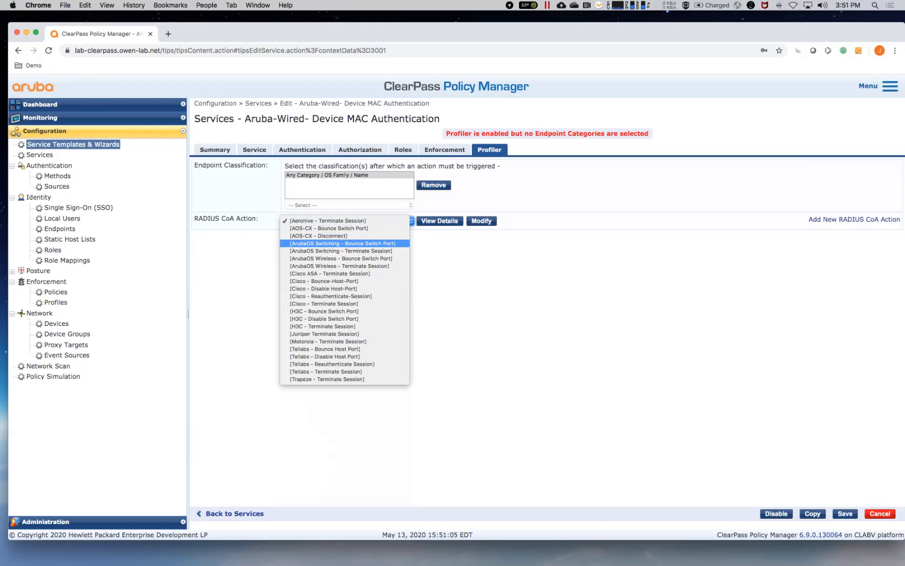
click(343, 244)
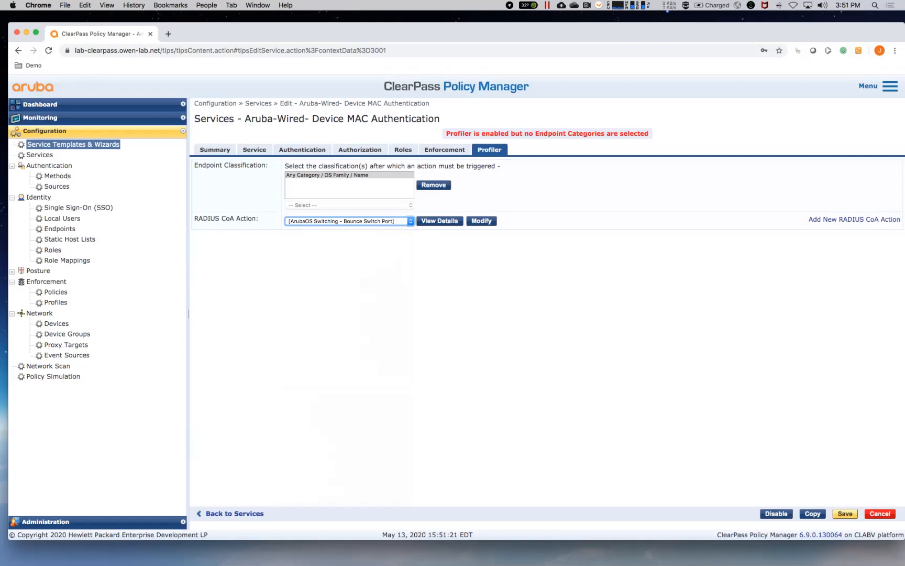
click(844, 513)
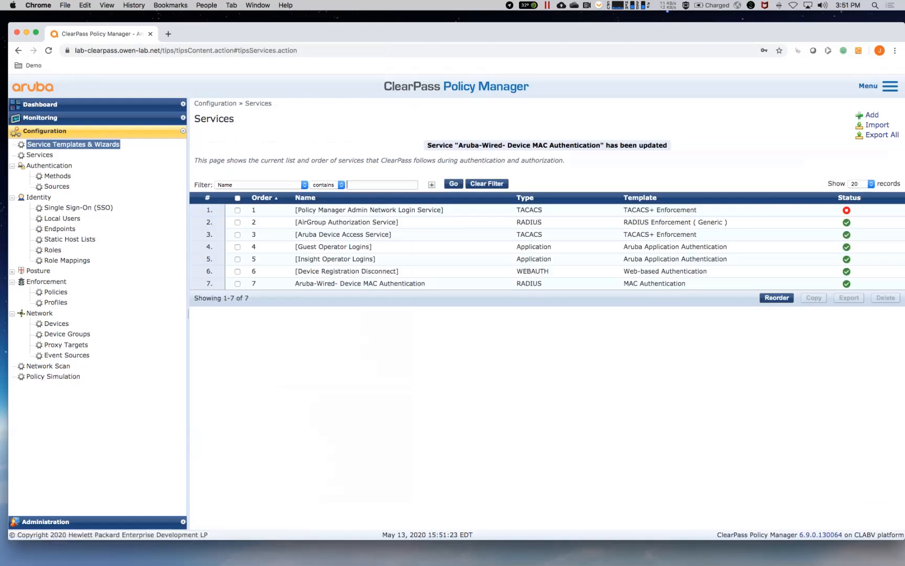
Step: Clear the enforcement profile filter and start a new ClearPass Entity Update Enforcement profile named "Update Last Known Location"
click(56, 302)
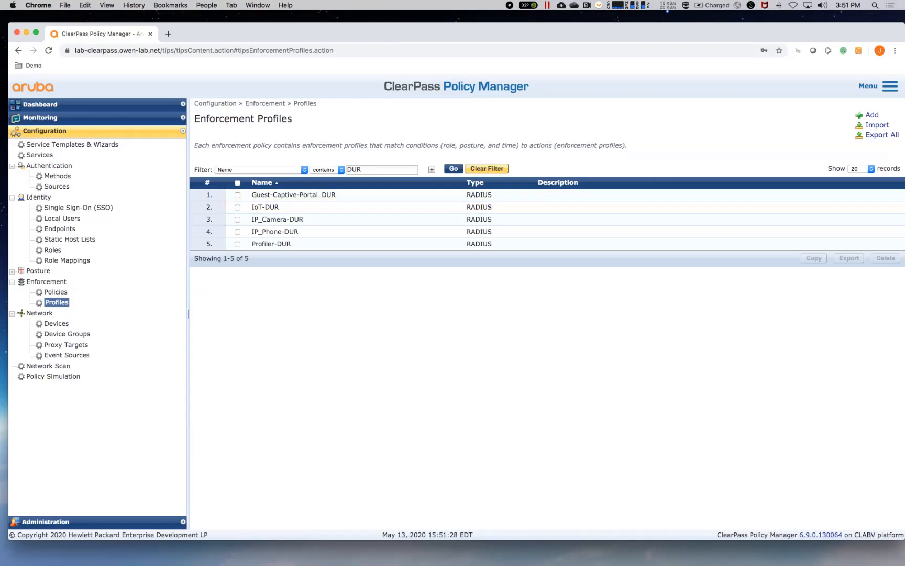
click(486, 168)
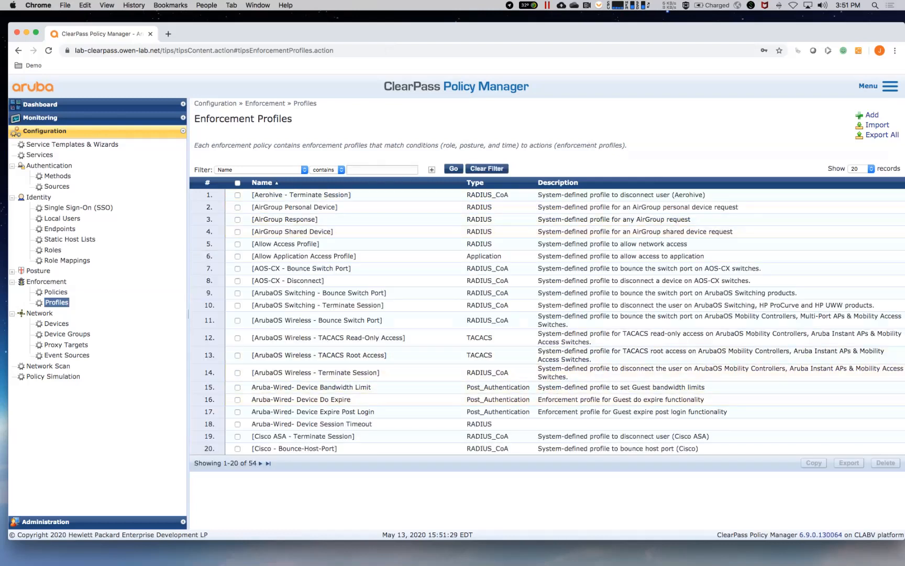
click(871, 115)
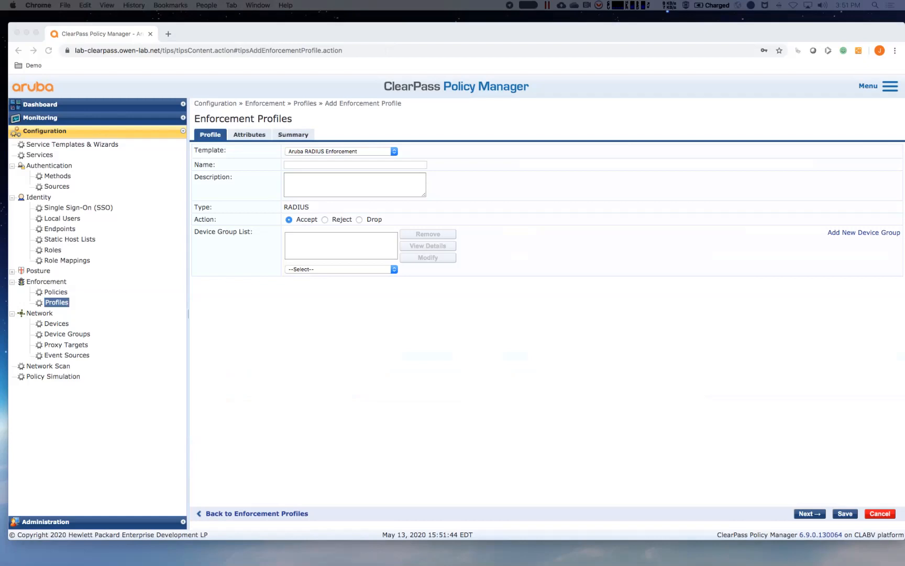
click(341, 151)
click(342, 151)
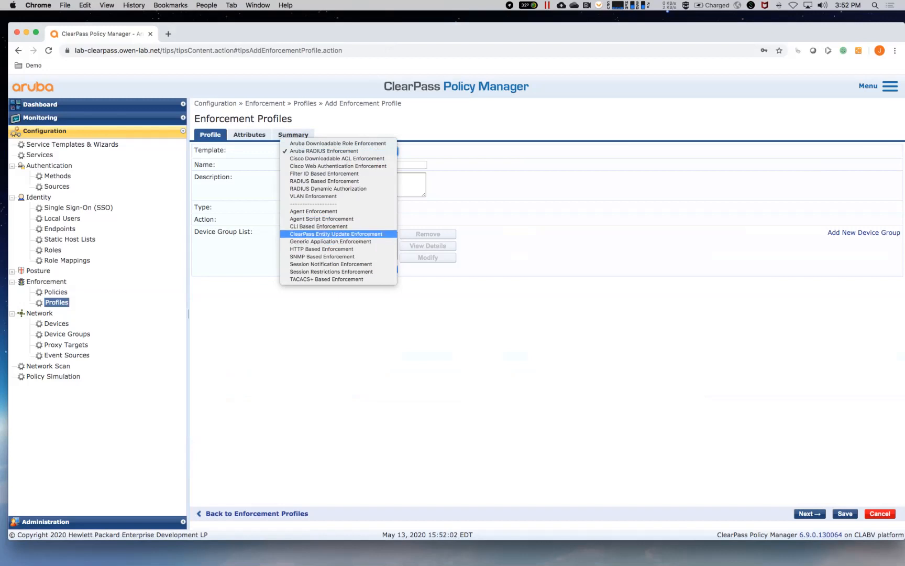
click(336, 234)
click(355, 164)
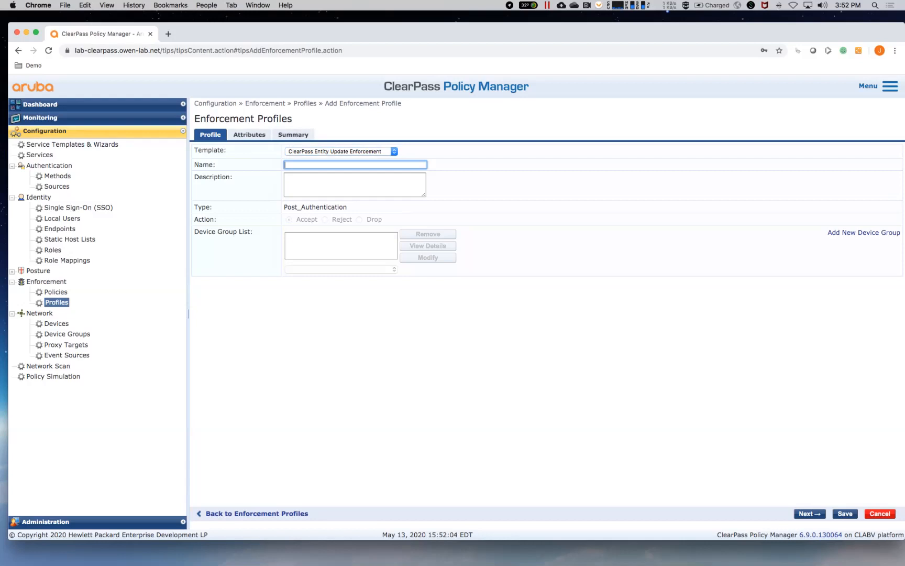
text(Update Last Known Location)
Step: Start a new attribute of type Endpoint for the enforcement profile
click(250, 135)
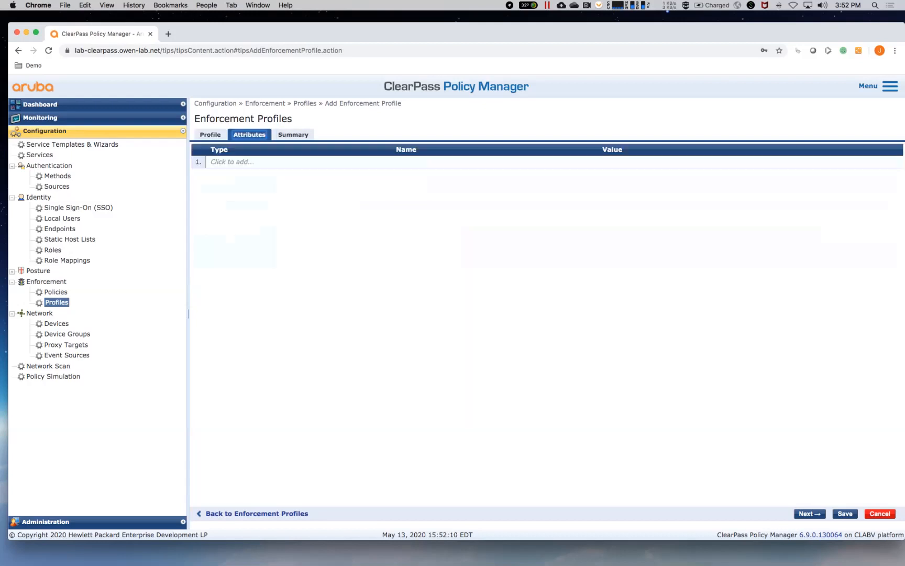
click(240, 161)
click(302, 162)
key(Up)
key(Up)
key(Up)
key(Up)
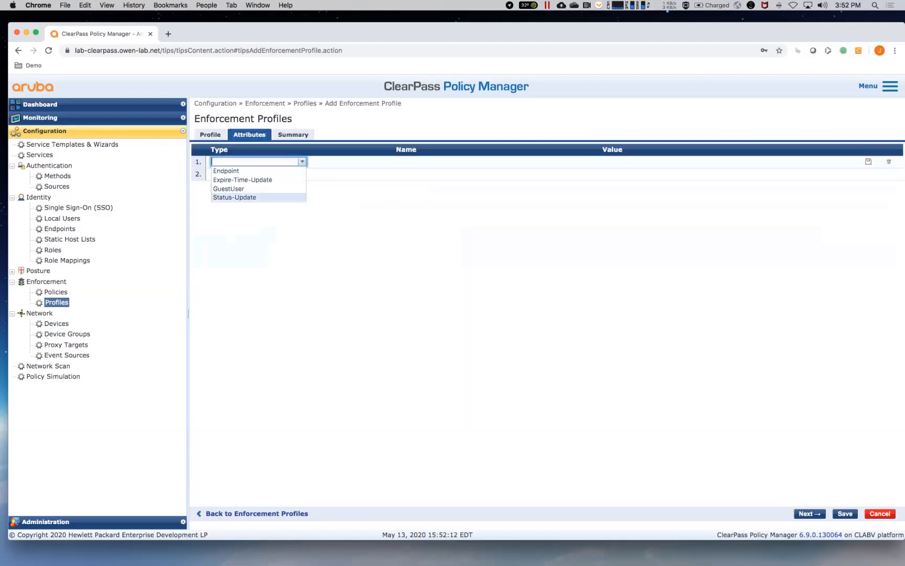
key(Return)
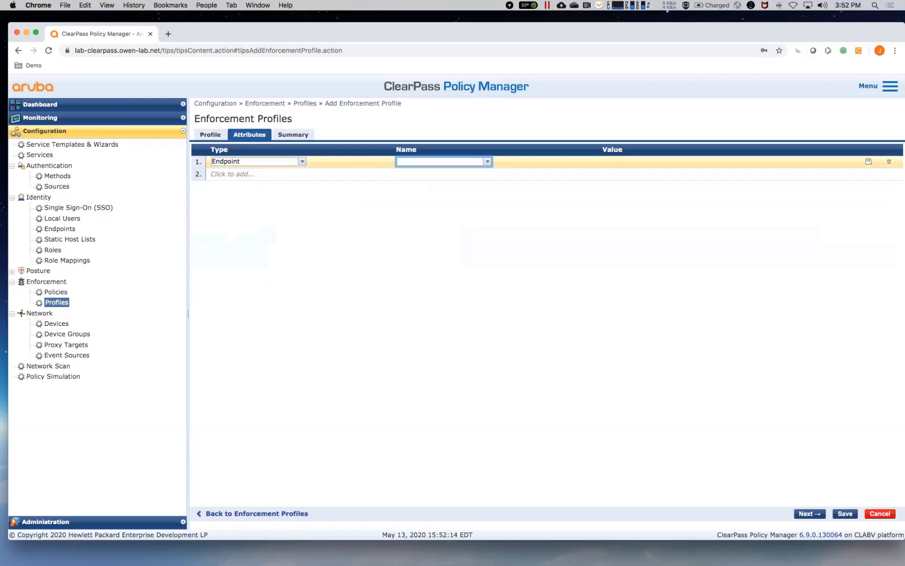
Step: Choose Last Known Location as the name of the Endpoint attribute
click(488, 162)
click(443, 302)
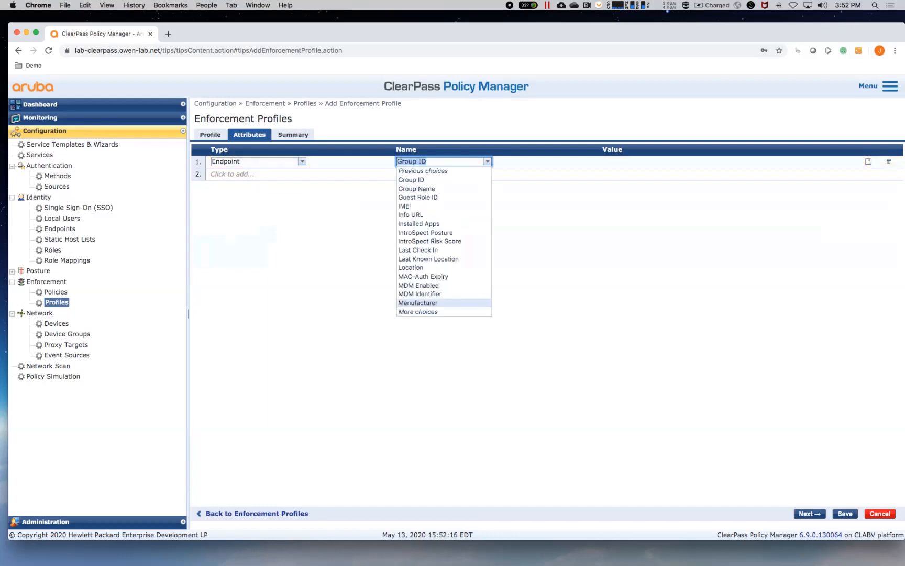
key(Up)
key(Up)
key(Up)
key(Up)
key(Up)
key(Return)
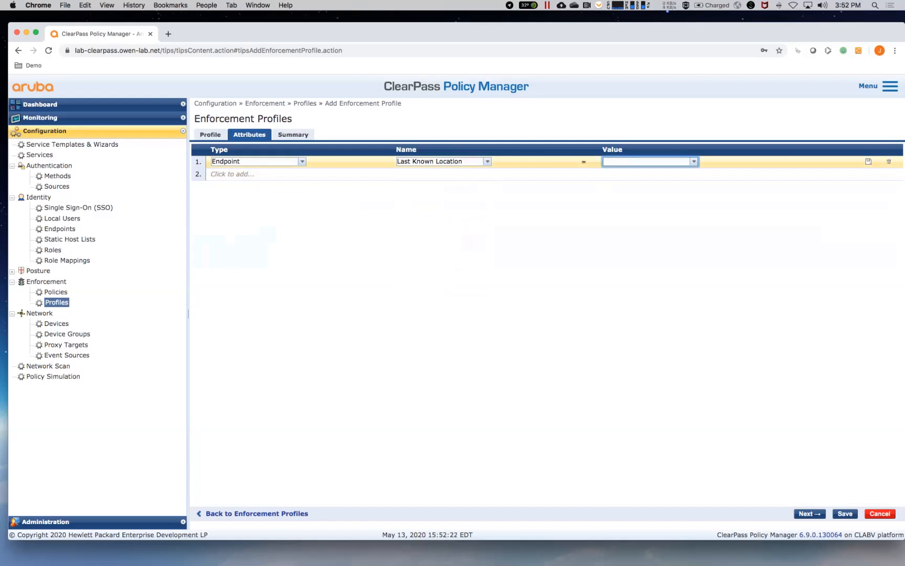
Step: Set the attribute's value to %{Radius:IETF:NAS-Identifier}:%{Radius:IETF:NAS-Port} and save the enforcement profile
text(%)
text({)
text(RAD)
key(BackSpace)
key(BackSpace)
text(A)
key(BackSpace)
text(adoiu)
key(BackSpace)
key(BackSpace)
key(BackSpace)
text(iop)
key(BackSpace)
key(BackSpace)
text(iu)
key(BackSpace)
text(s)
key(BackSpace)
key(BackSpace)
text(s)
text(us:)
text(IETF:)
text(NAS-Identif)
text(ier)
text(})
text(:)
text(()
key(BackSpace)
text(()
key(BackSpace)
text({Radius:IETF:NAS-Port})
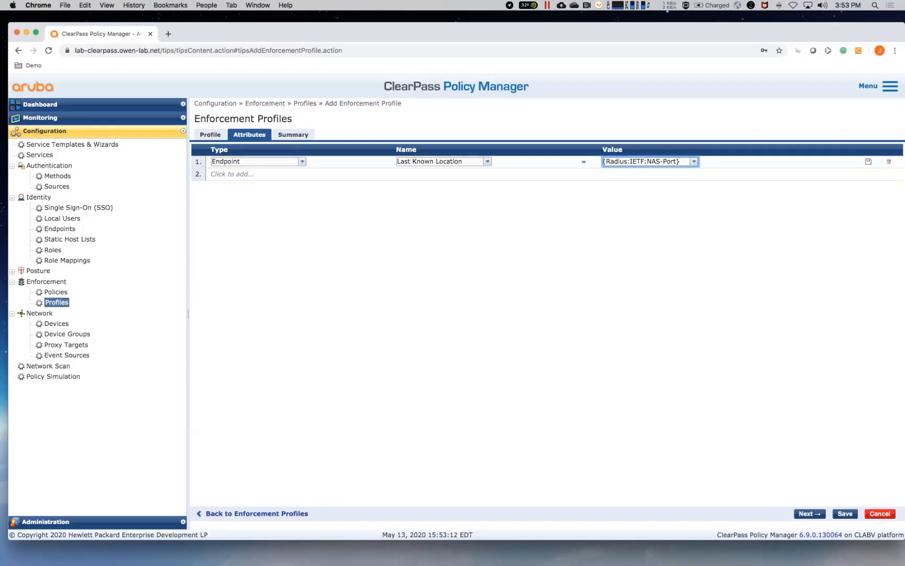
click(760, 162)
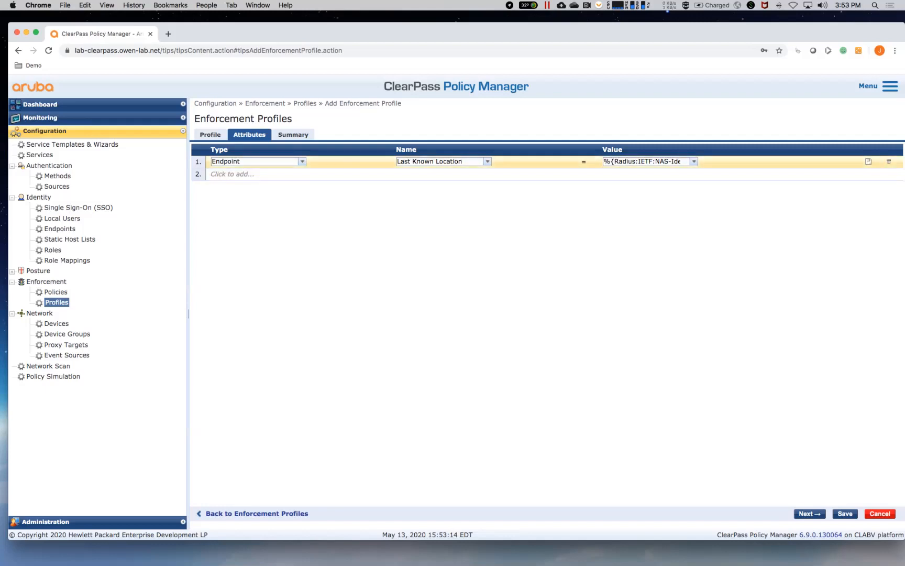
click(868, 162)
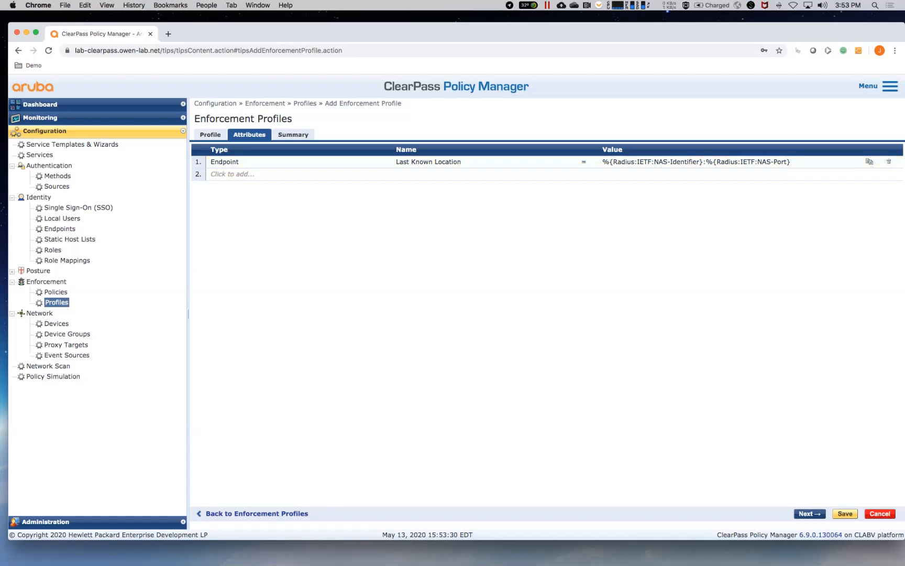
click(845, 513)
Step: Open the enforcement settings of the Aruba-Wired- Device MAC Authentication service
click(40, 154)
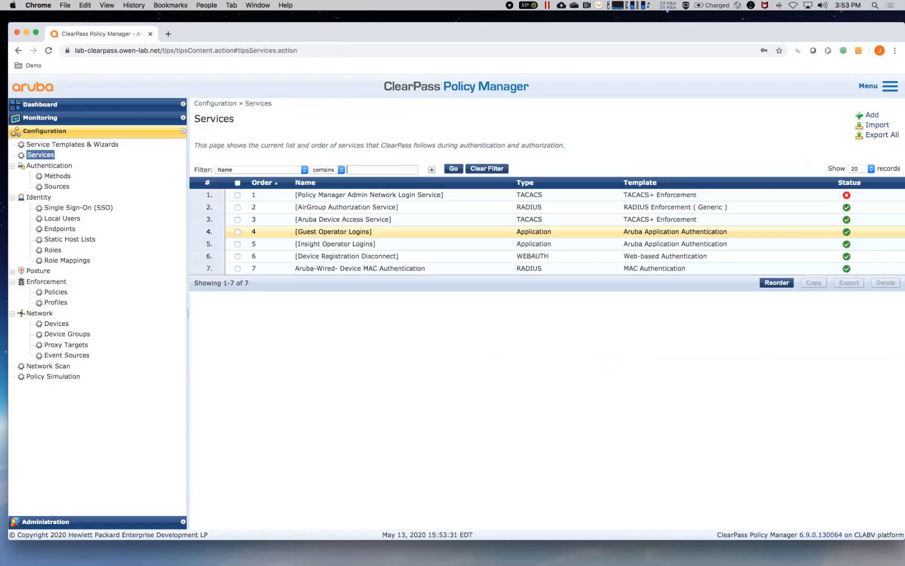
click(359, 268)
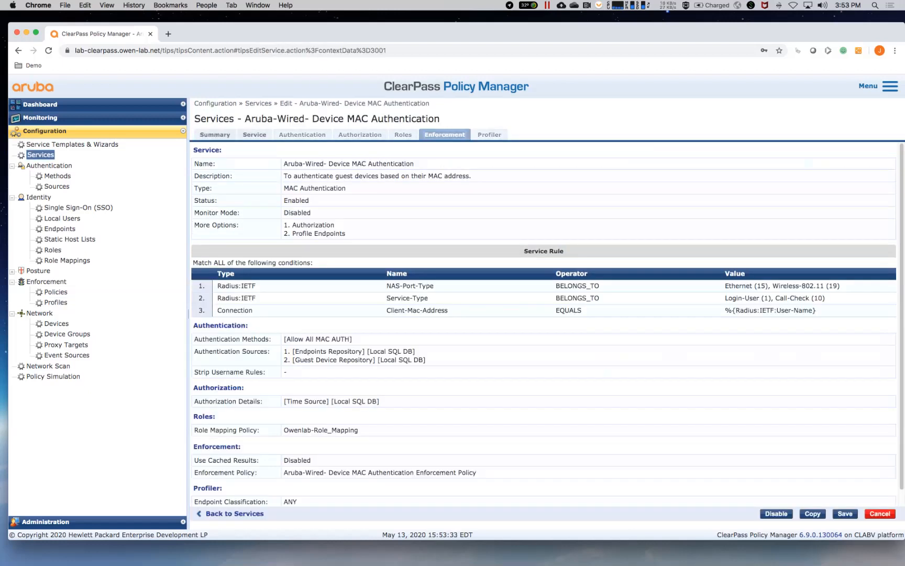
click(444, 135)
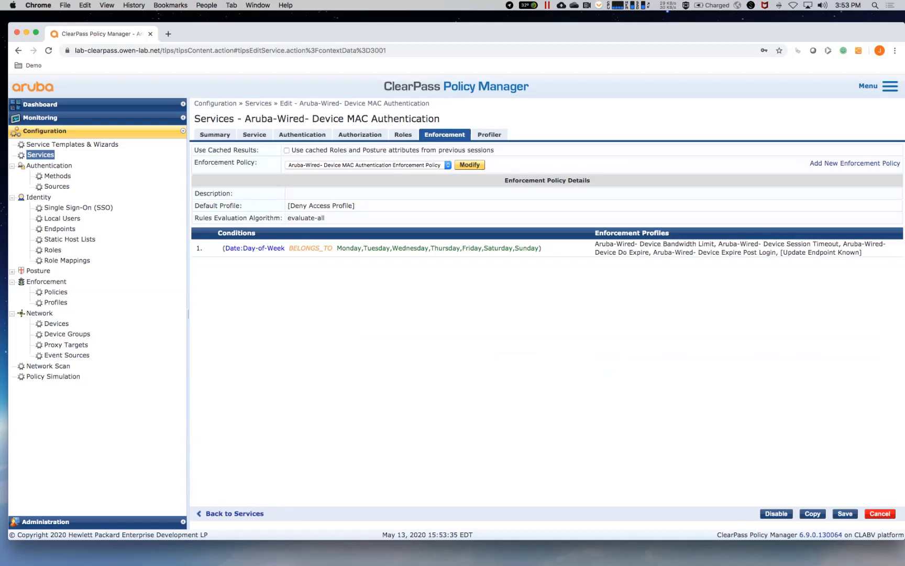
click(855, 162)
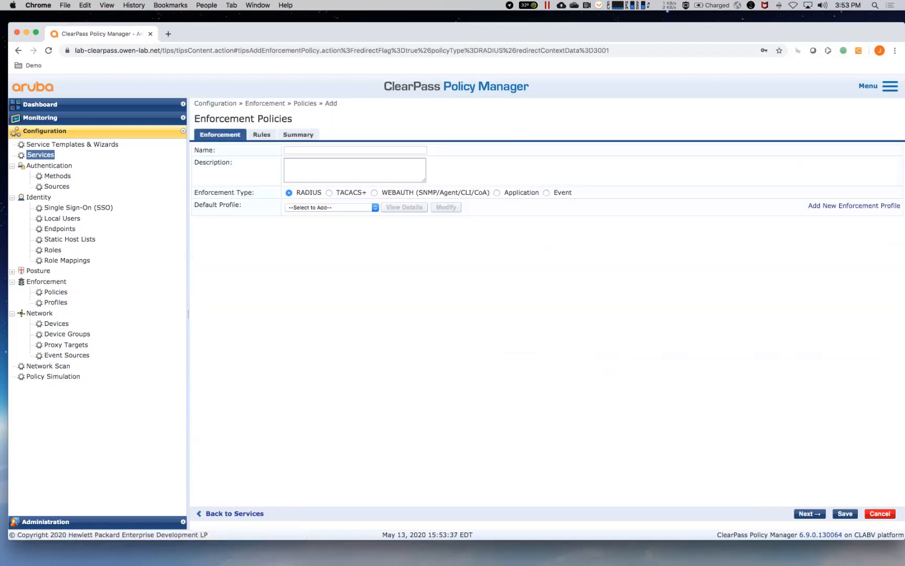
text(Aruba-Wired)
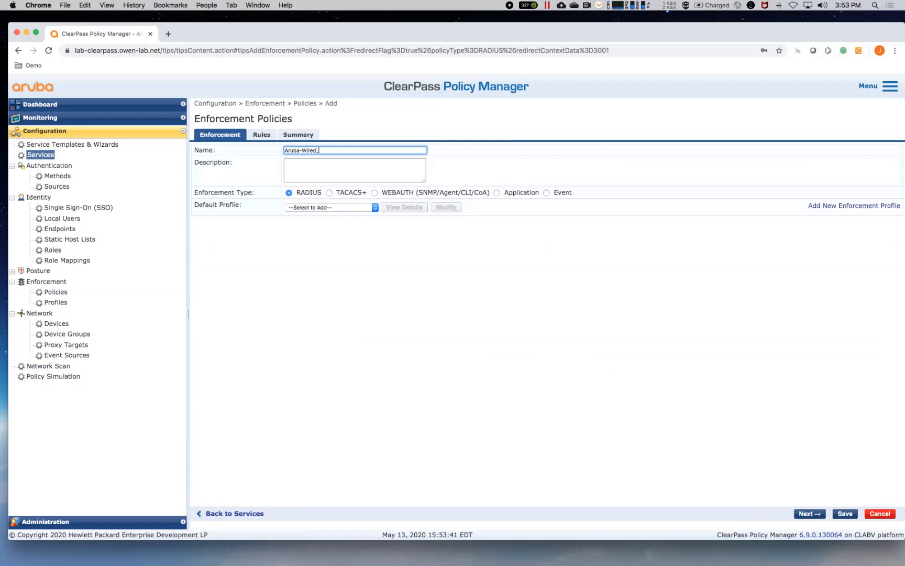
text(-Mac_Au)
click(880, 513)
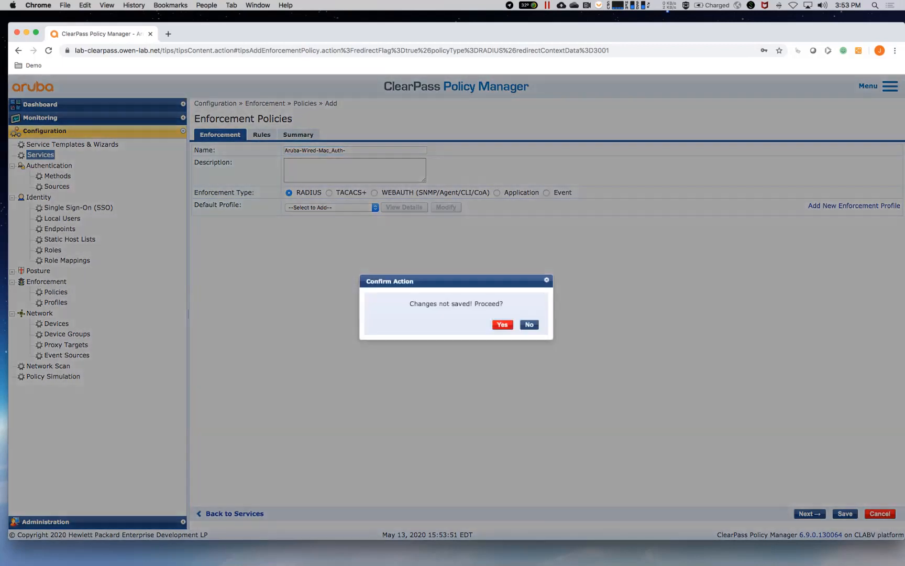
click(501, 323)
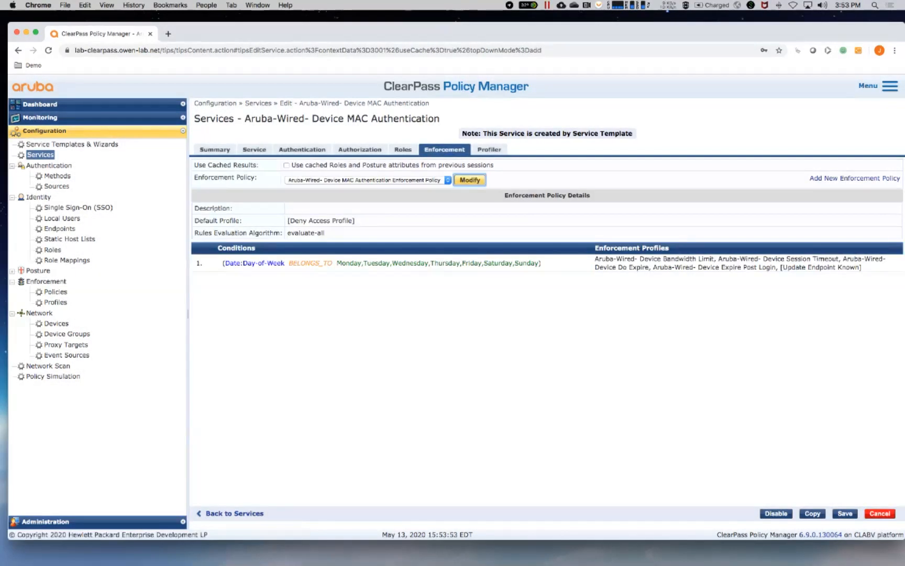
Step: Open the service's assigned enforcement policy for editing and remove its Date:Day-of-Week rule
click(469, 179)
click(304, 149)
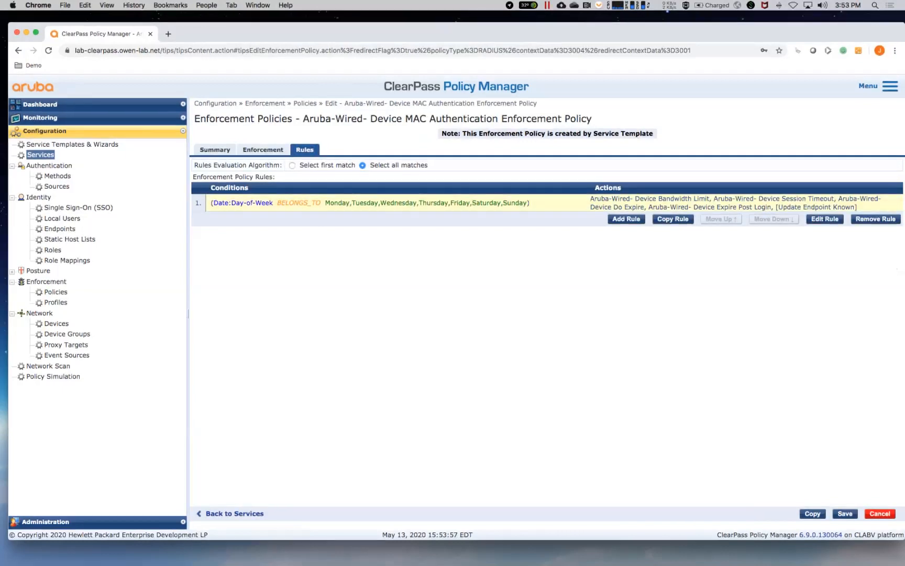
click(875, 219)
Step: Add an enforcement policy rule with the condition Tips Role EQUALS IoT
click(627, 202)
click(218, 264)
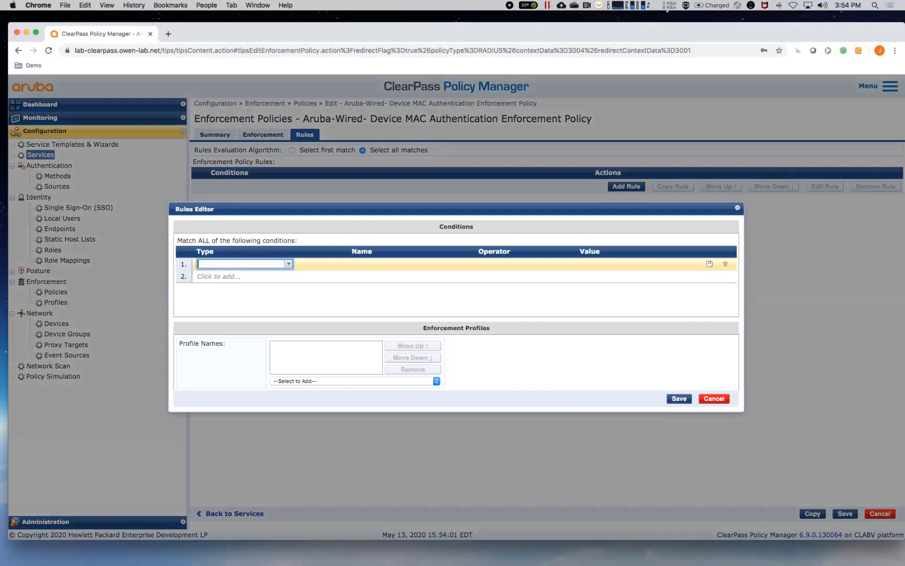
click(243, 264)
click(231, 273)
click(398, 264)
click(361, 282)
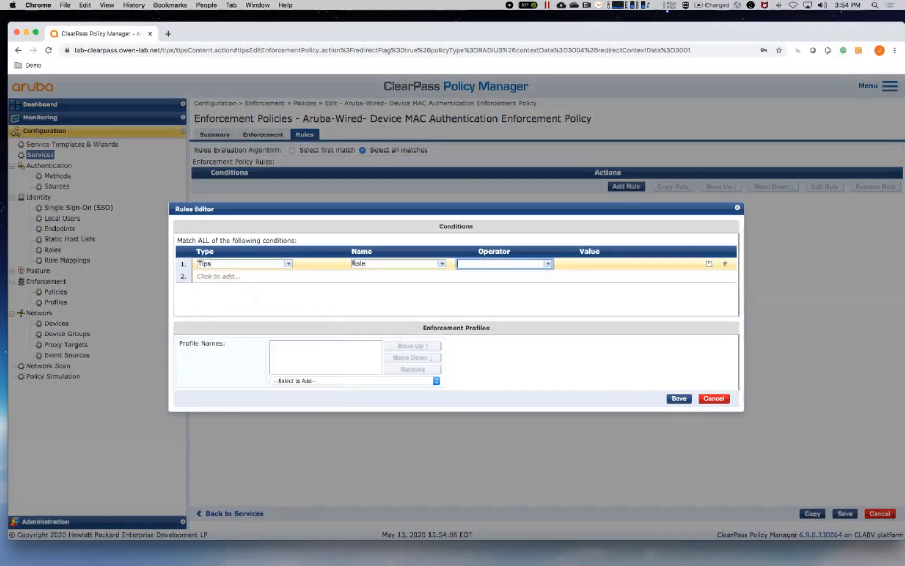
click(500, 264)
click(469, 273)
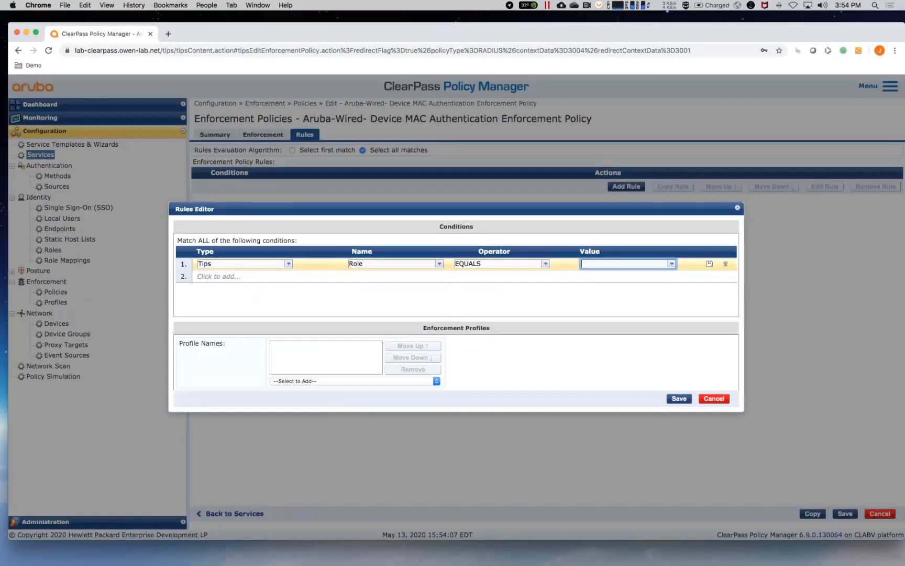
click(623, 264)
click(587, 273)
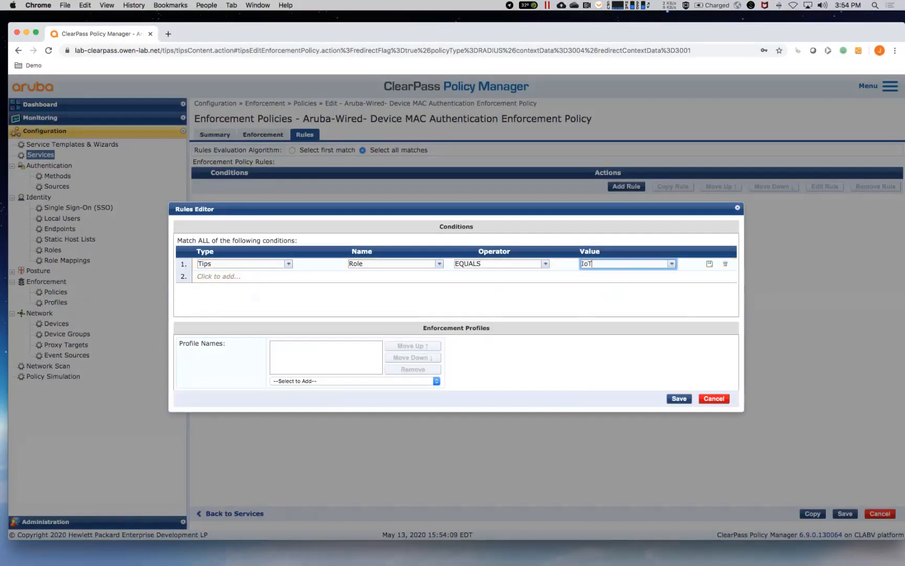
Step: Assign the profiles IoT-DUR, Update Last Known Location and [Update Endpoint Known] to the IoT rule and save it
click(354, 381)
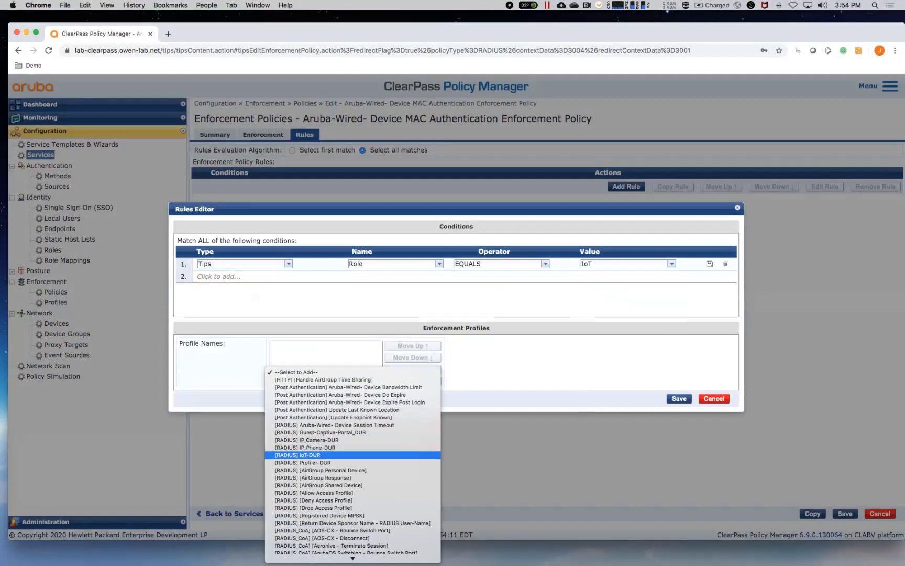
click(297, 454)
click(325, 381)
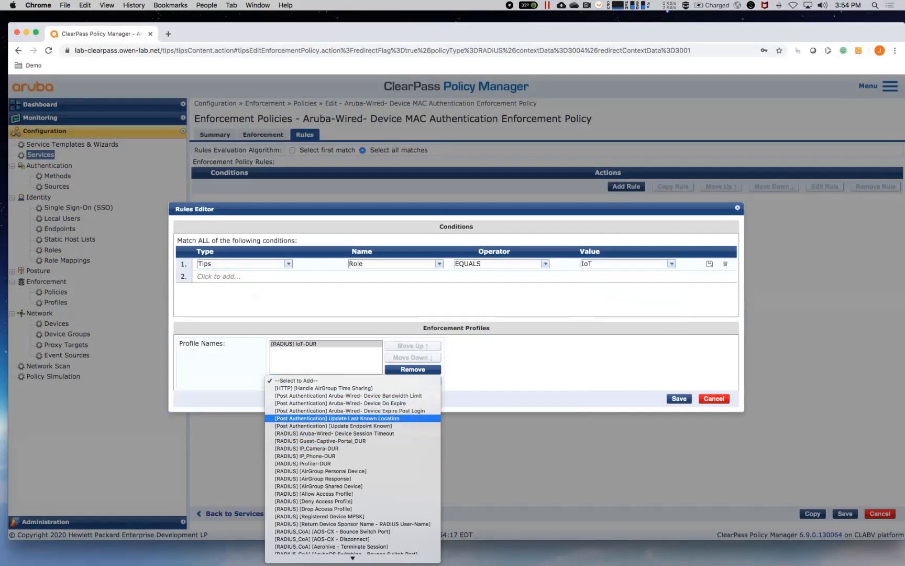
click(336, 418)
click(354, 380)
click(335, 418)
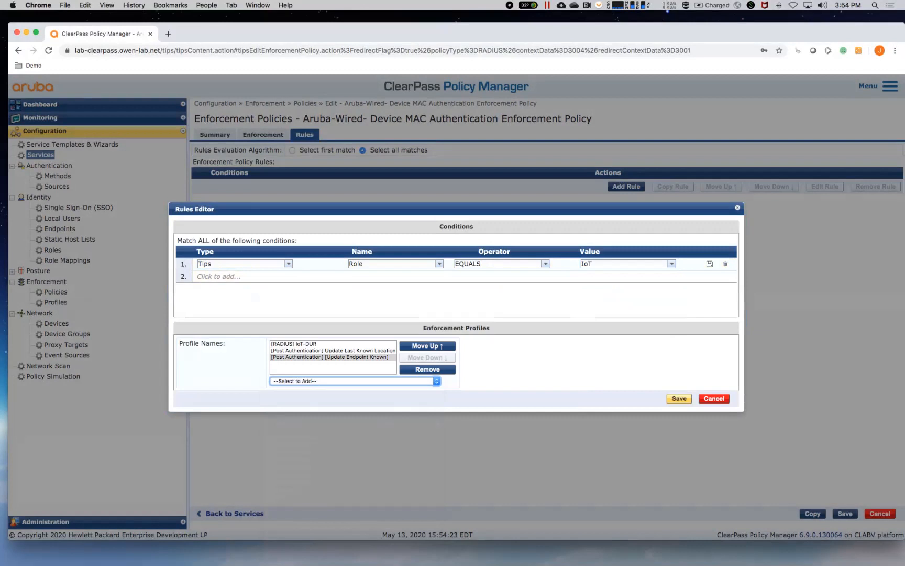
click(679, 399)
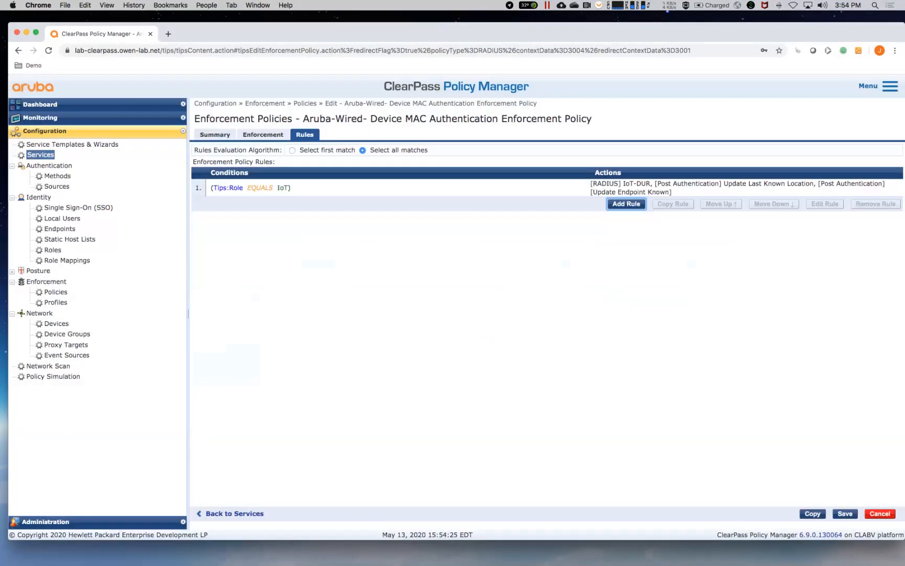
Step: Add a second enforcement policy rule with the condition Tips Role EQUALS IP Camera
click(627, 203)
click(225, 264)
click(288, 264)
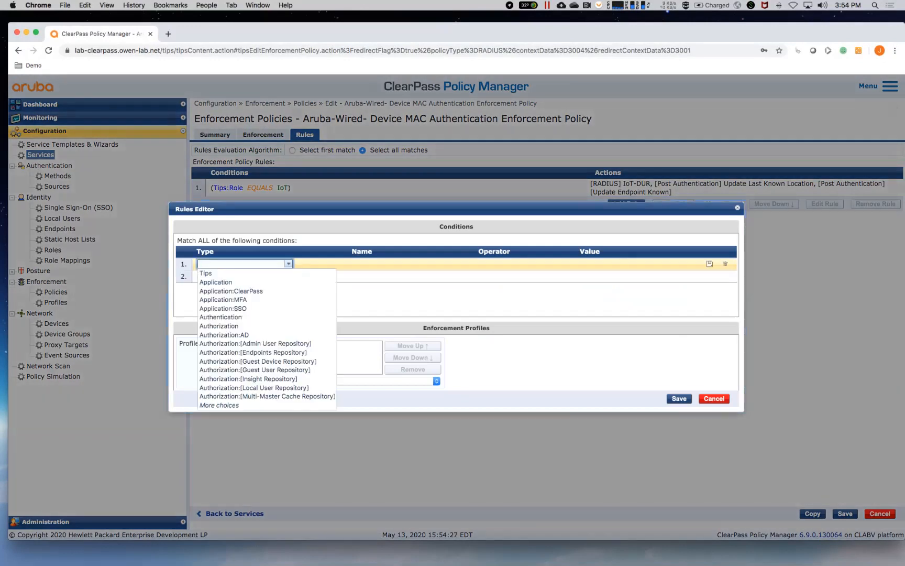
click(206, 273)
click(443, 263)
click(365, 273)
click(442, 264)
click(360, 282)
click(548, 264)
click(498, 273)
click(671, 264)
key(Down)
key(Return)
Step: Assign the profiles IP_Camera-DUR, [Update Endpoint Known] and Update Last Known Location to the IP Camera rule and save it
click(355, 381)
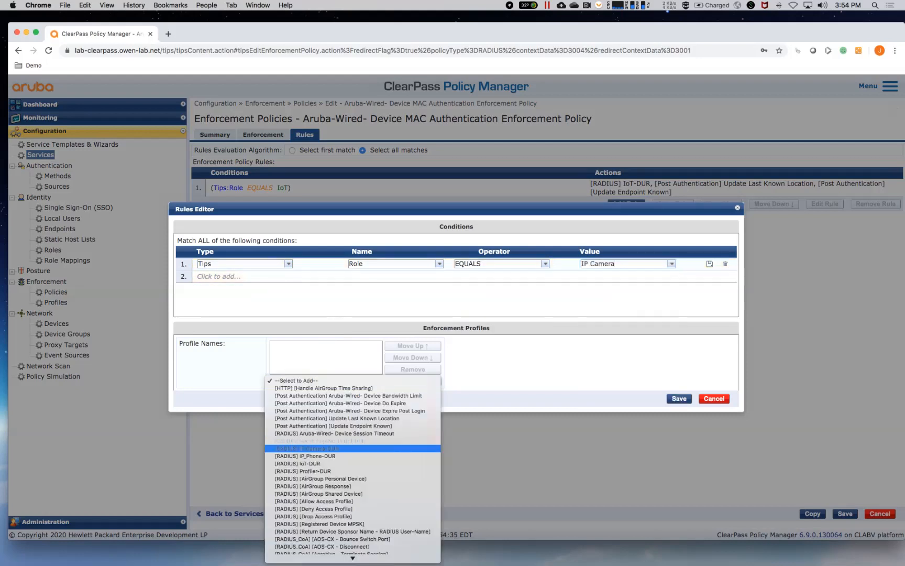
click(335, 448)
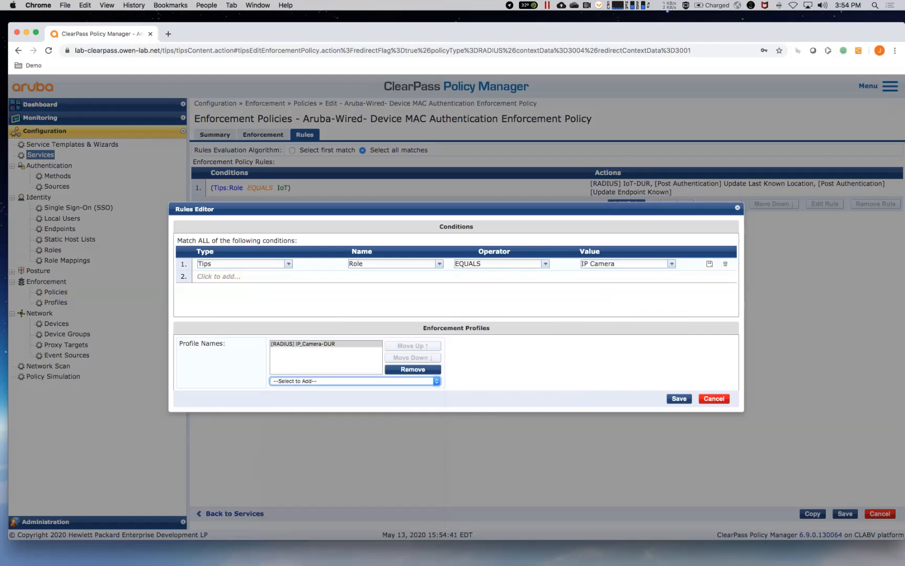
click(355, 381)
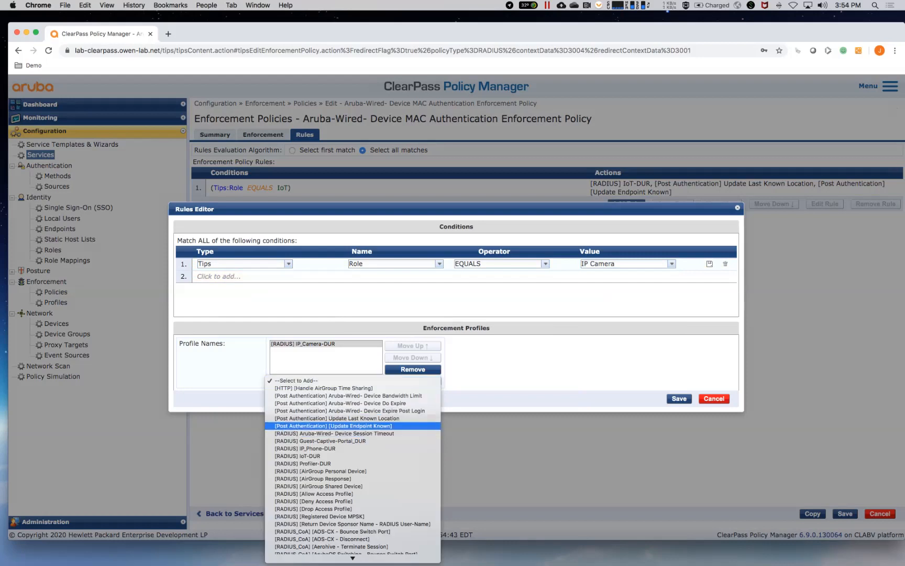
click(331, 425)
click(355, 381)
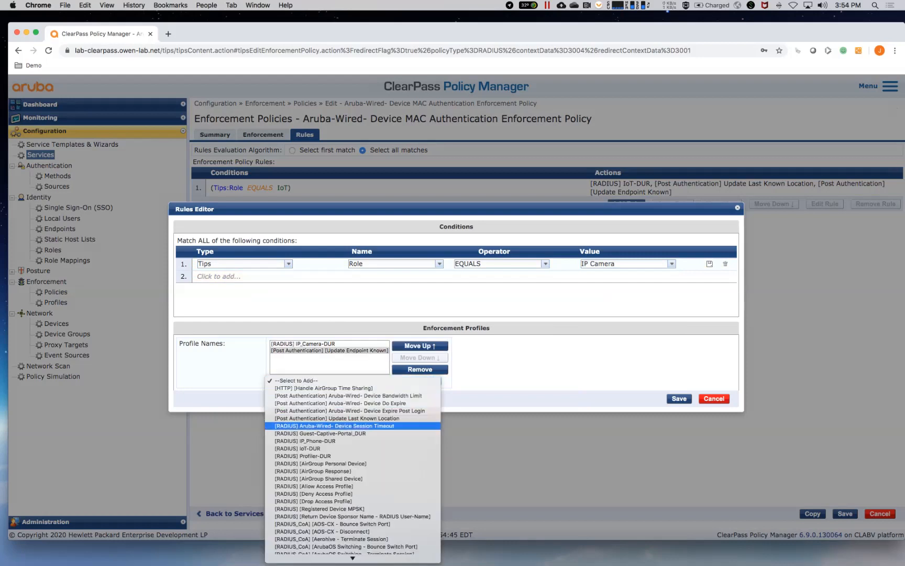
click(336, 418)
click(678, 398)
Step: Add a third enforcement policy rule with the condition Tips Role EQUALS IP Phone
click(627, 221)
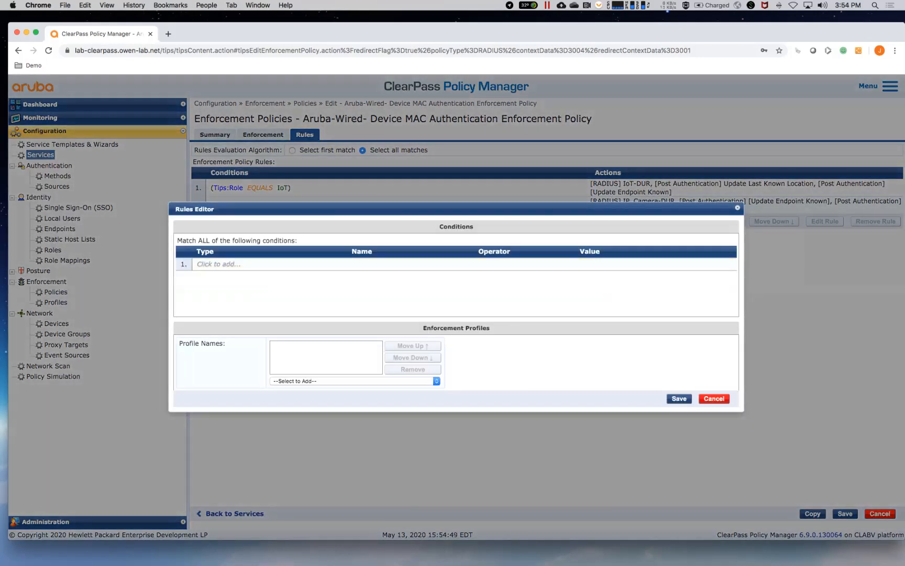
click(355, 380)
click(220, 264)
click(219, 264)
click(288, 264)
click(206, 273)
click(443, 264)
click(359, 281)
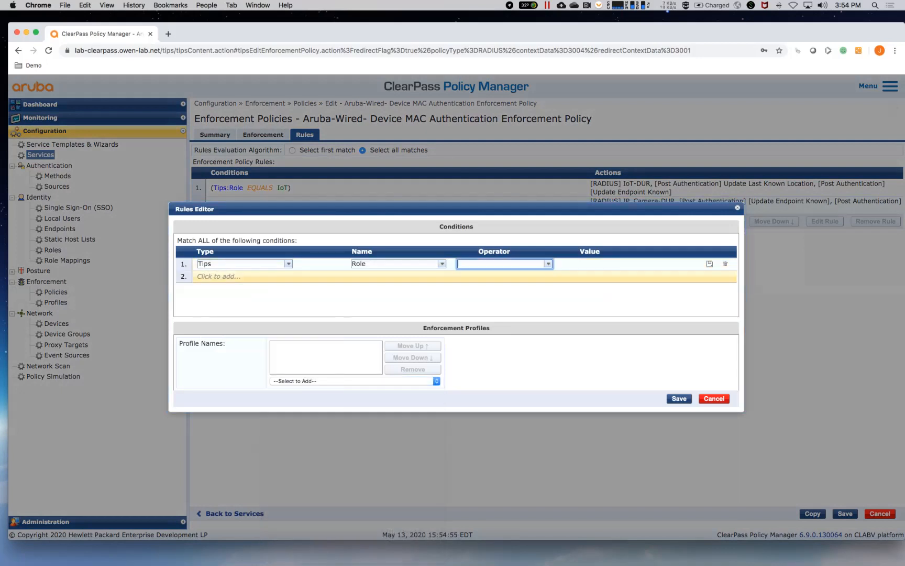
click(548, 264)
click(472, 272)
click(671, 264)
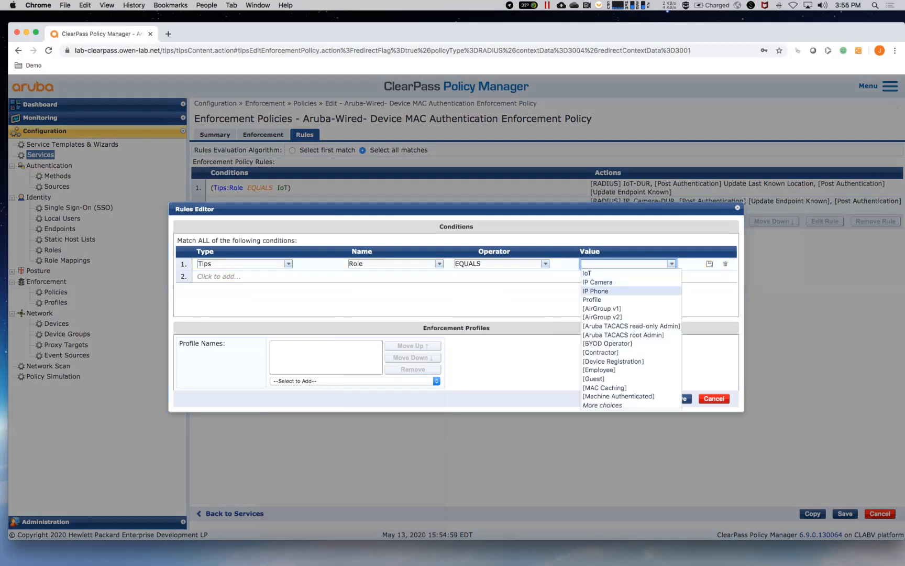
click(595, 290)
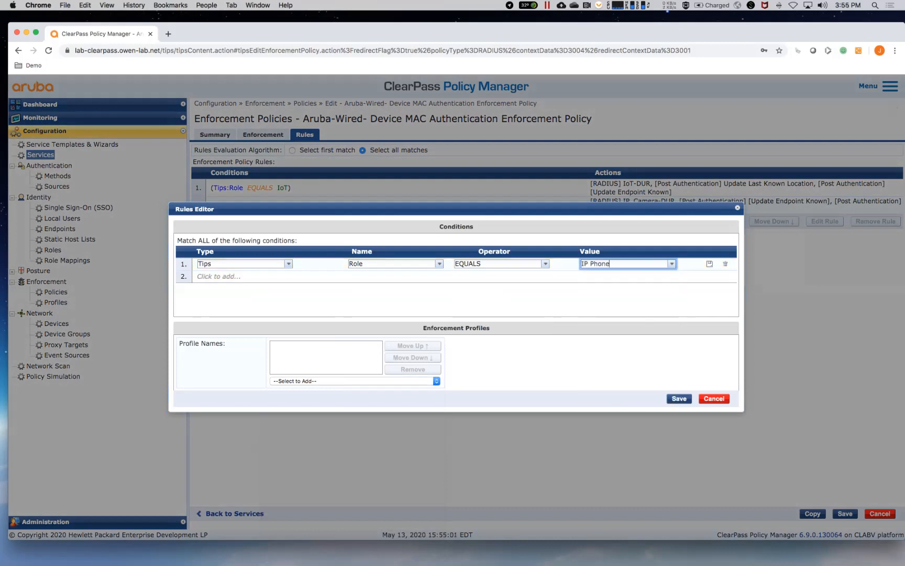
Step: Assign the profiles IP_Phone-DUR, [Update Endpoint Known] and Update Last Known Location to the IP Phone rule and save it
click(355, 381)
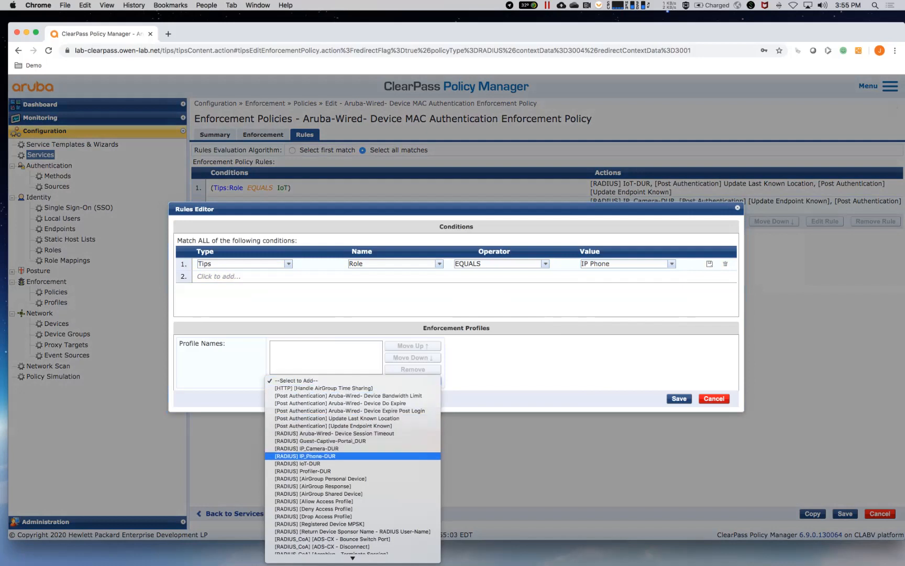
click(314, 456)
click(354, 381)
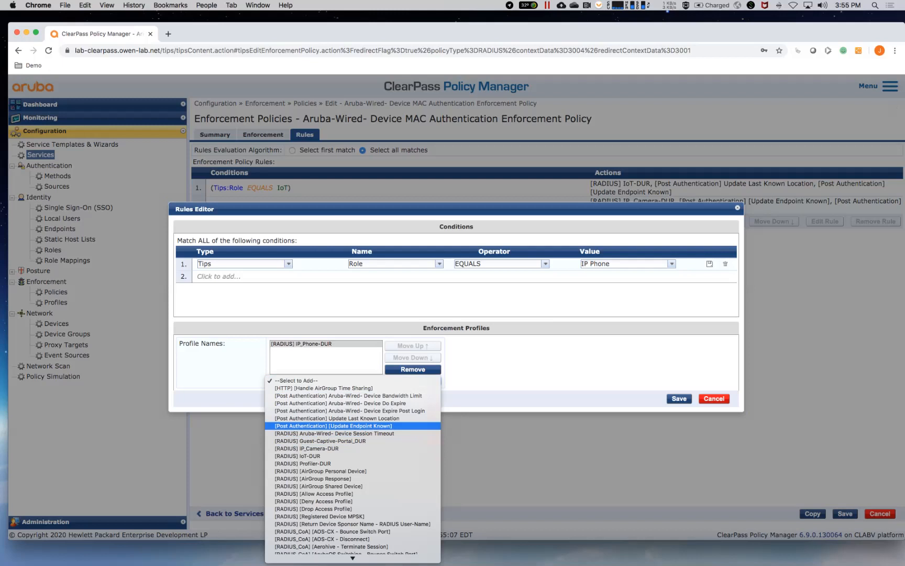
click(314, 425)
click(354, 380)
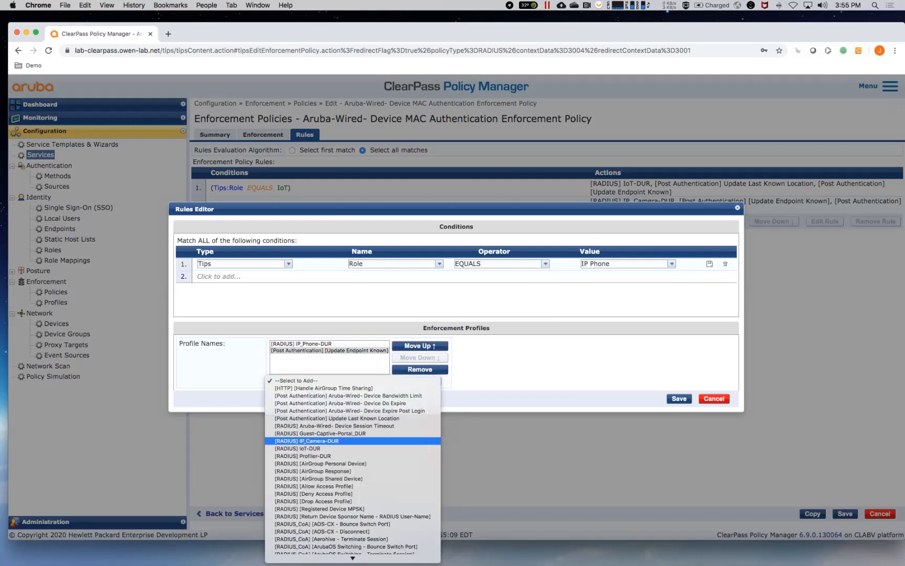
key(Up)
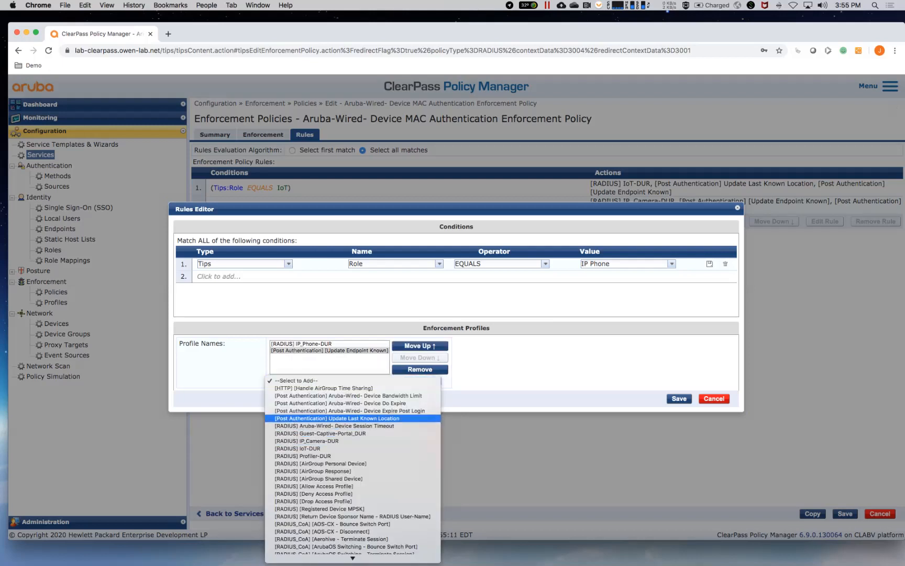
key(Return)
click(679, 399)
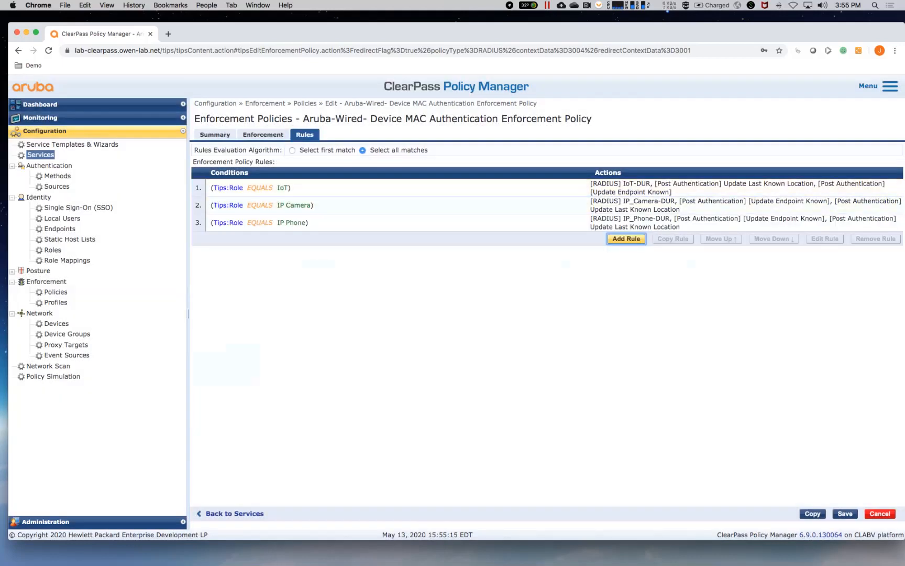
Step: Add a fourth enforcement policy rule with the condition Tips Role EQUALS Profile and assign it the Profiler-DUR profile
click(626, 238)
click(354, 380)
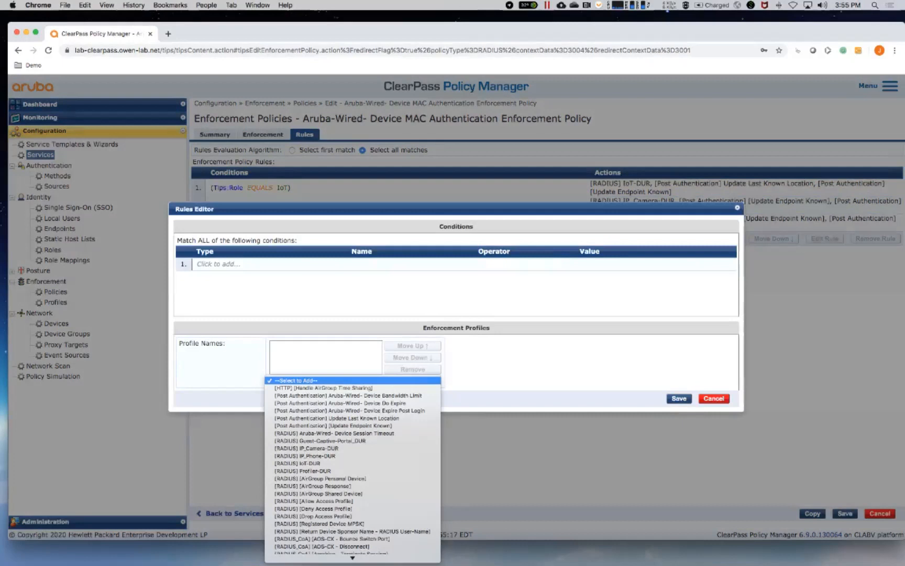
click(218, 264)
click(238, 264)
click(214, 272)
click(393, 264)
click(366, 281)
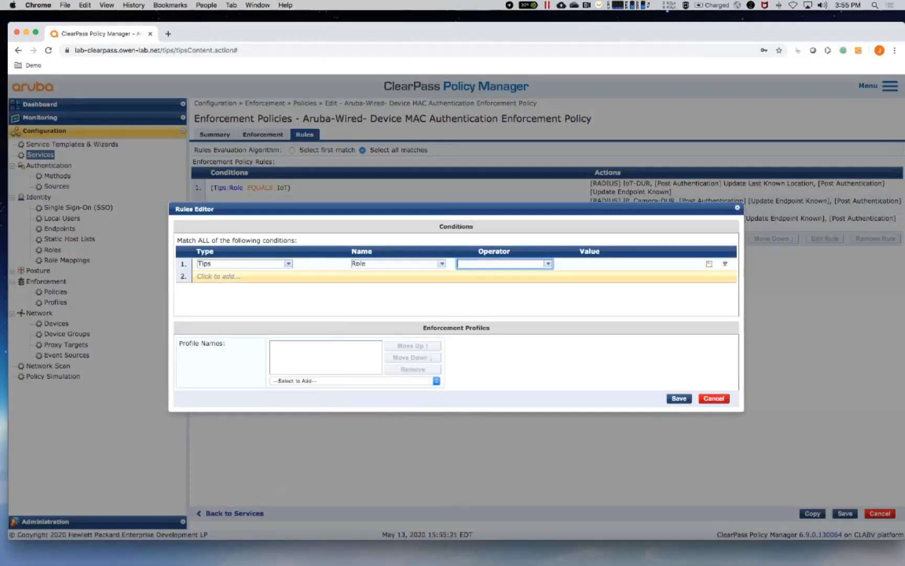
click(501, 264)
click(474, 272)
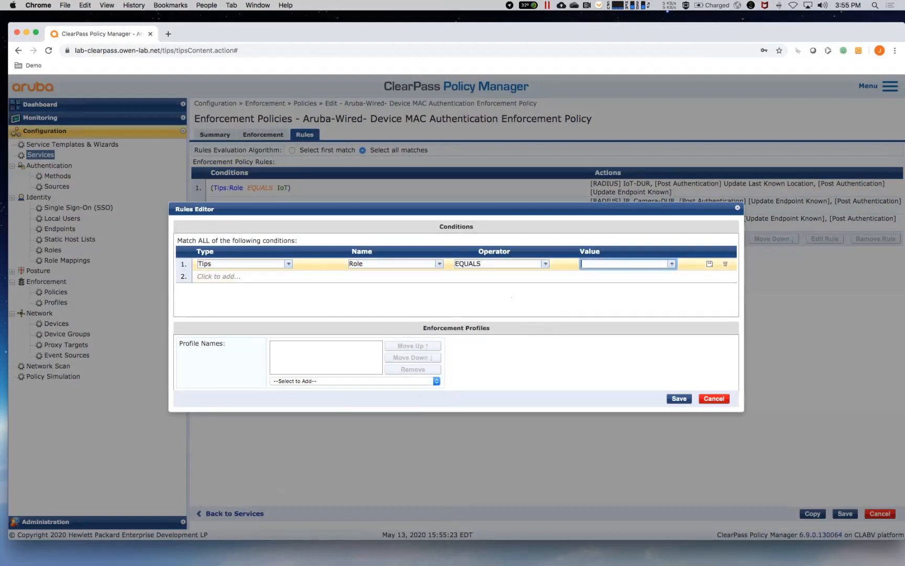
click(628, 264)
click(607, 298)
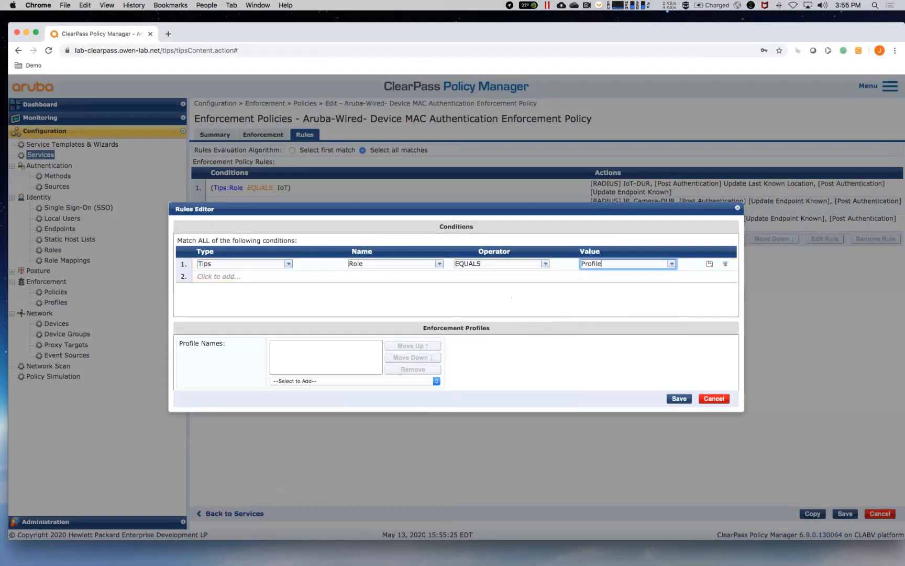
click(355, 381)
click(314, 471)
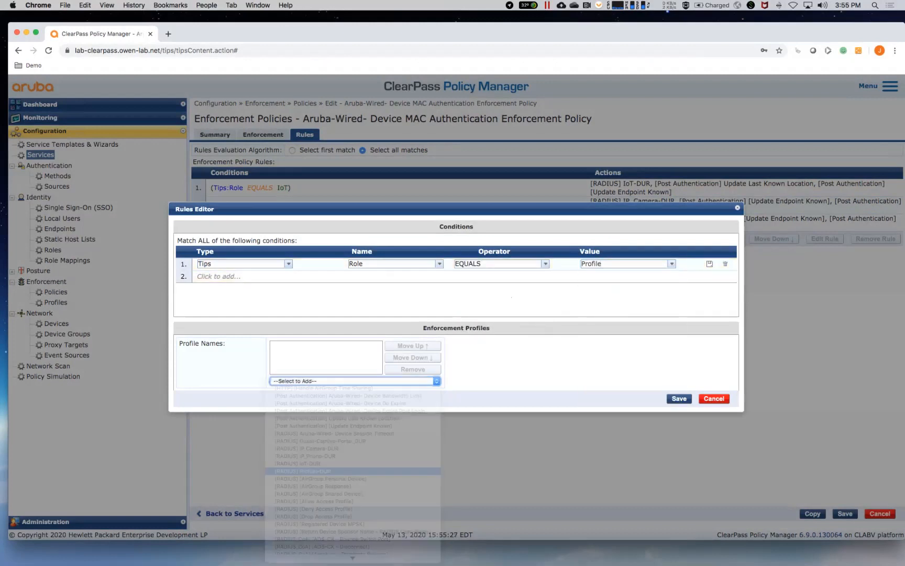
click(355, 380)
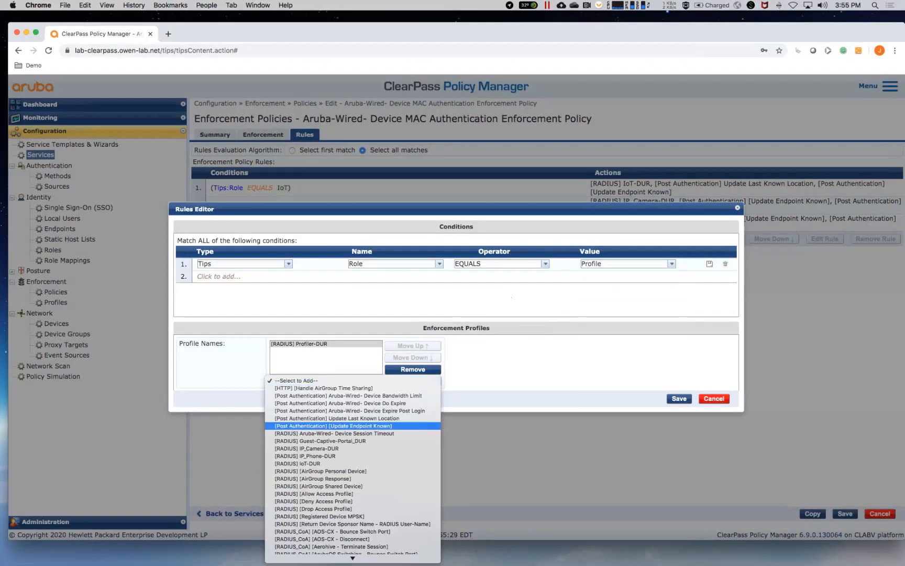
click(333, 425)
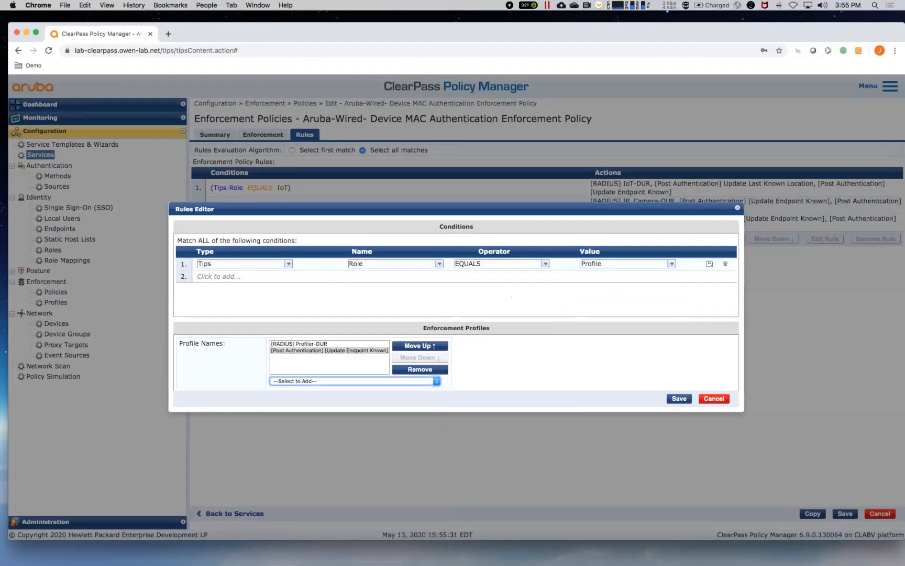
click(419, 369)
Step: Add the Update Last Known Location profile to the Profile rule and save the rule
click(388, 381)
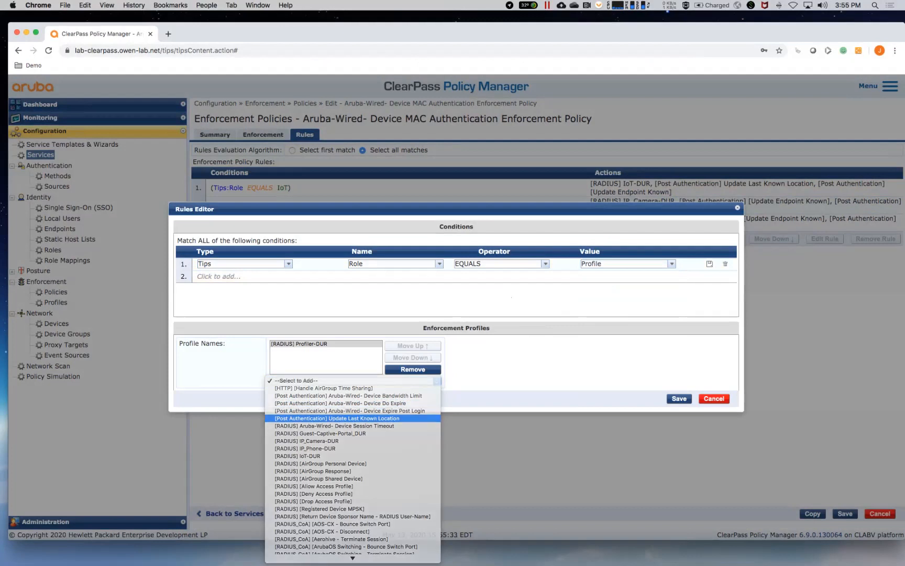
click(333, 417)
click(679, 398)
Step: Add a fifth enforcement policy rule with the condition Tips Role EQUALS [Other]
click(627, 251)
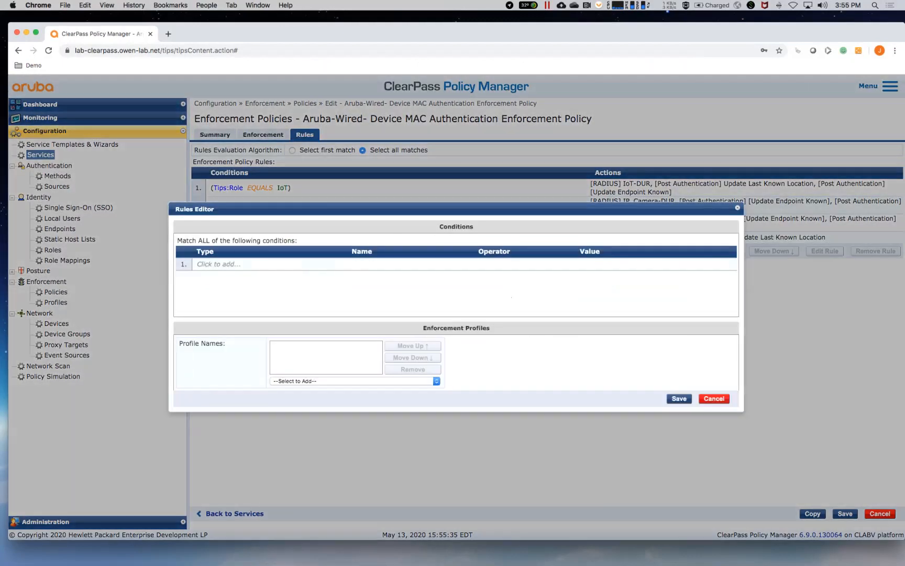
click(218, 264)
click(243, 263)
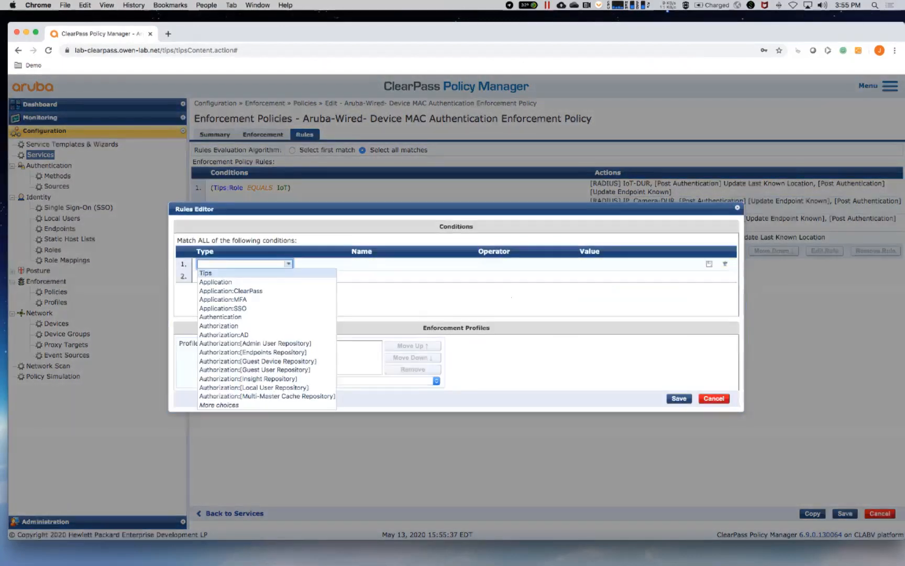
click(220, 272)
click(396, 264)
click(367, 281)
click(503, 264)
click(472, 272)
click(627, 264)
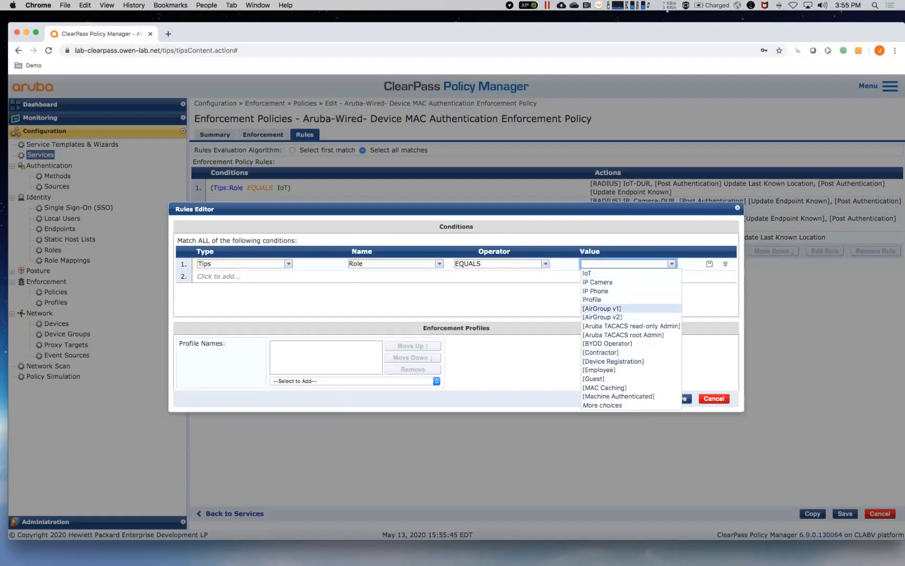
click(602, 405)
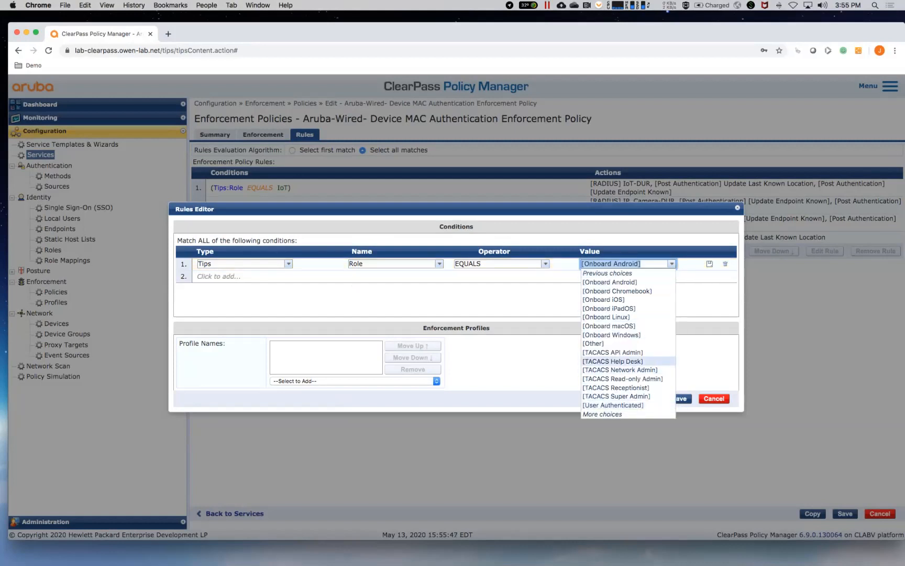
click(602, 343)
click(353, 381)
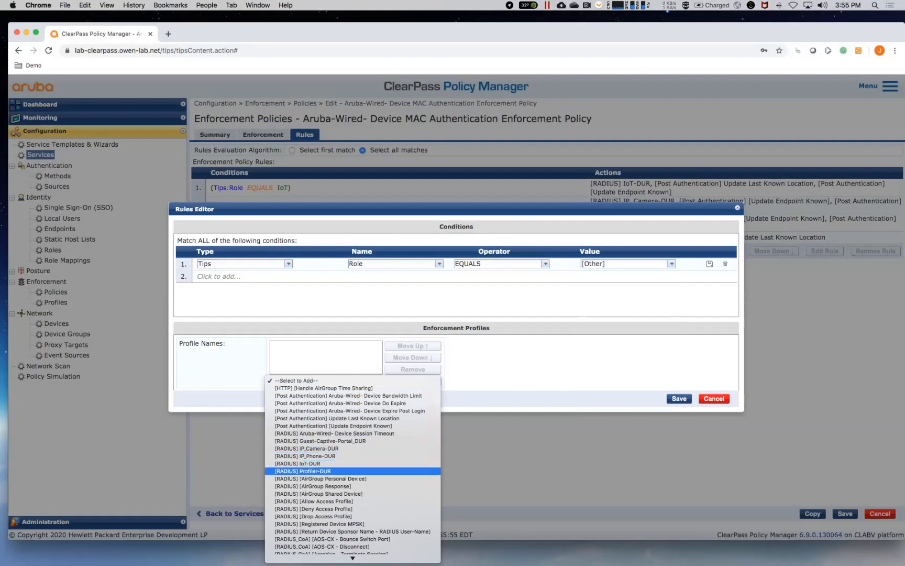
click(304, 470)
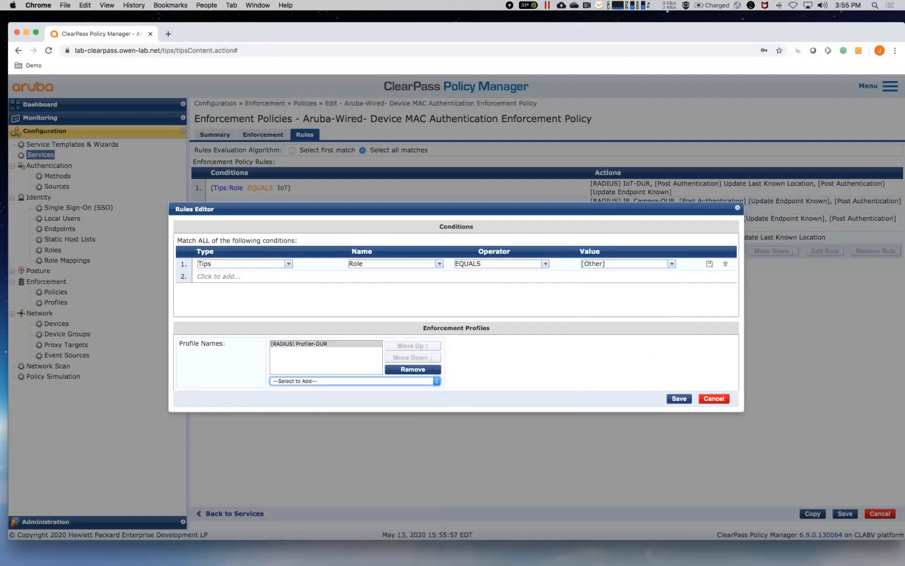
click(413, 369)
Step: Assign Guest-Captive-Portal_DUR and Update Last Known Location to the [Other] rule, saving both the rule and the enforcement policy
click(353, 380)
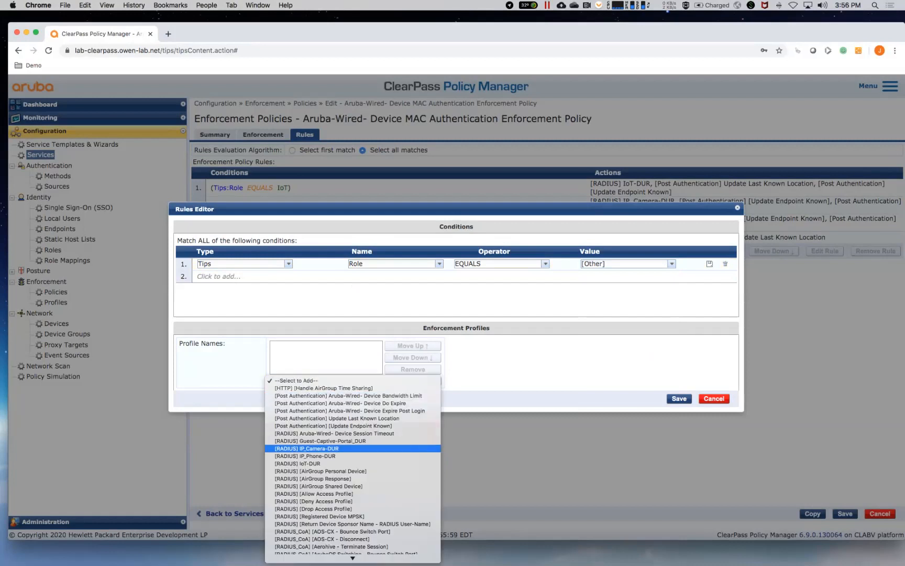
click(320, 440)
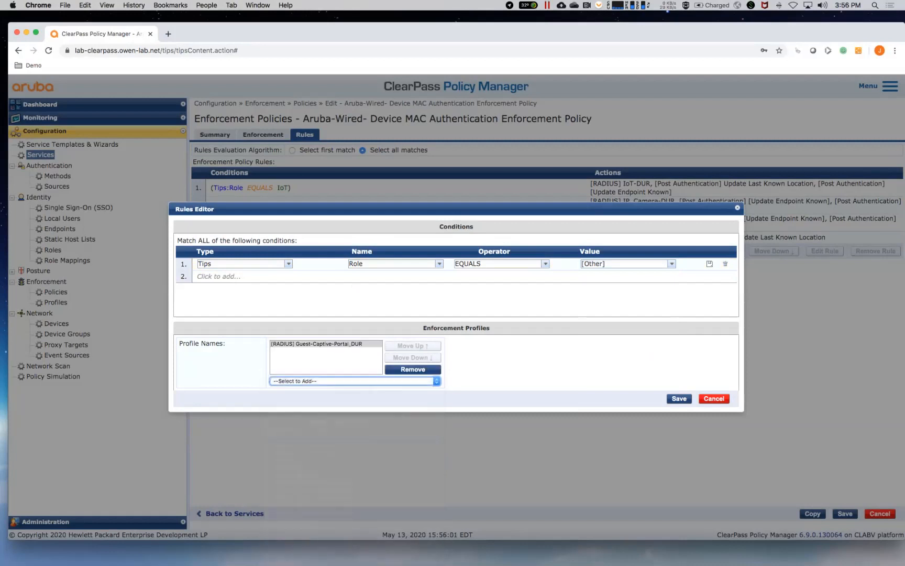
click(354, 381)
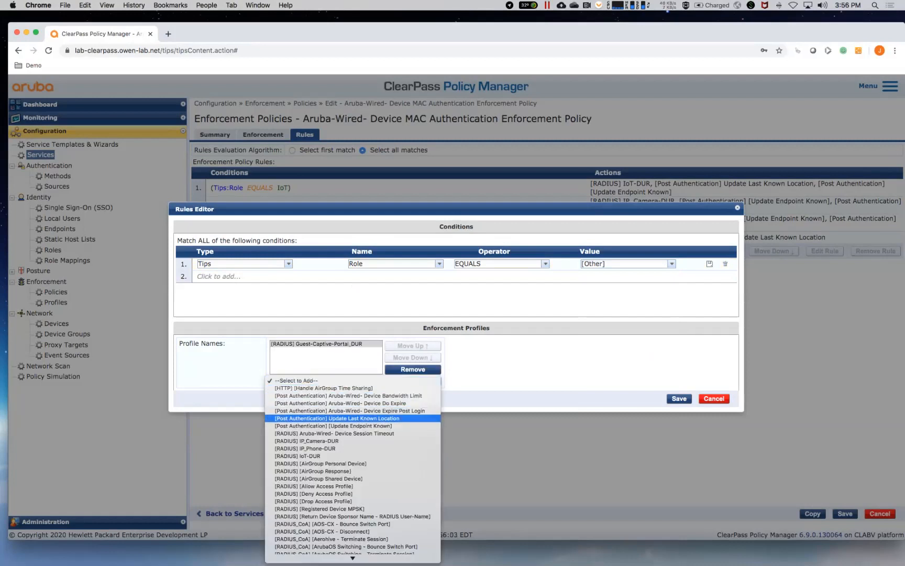
click(293, 417)
click(680, 399)
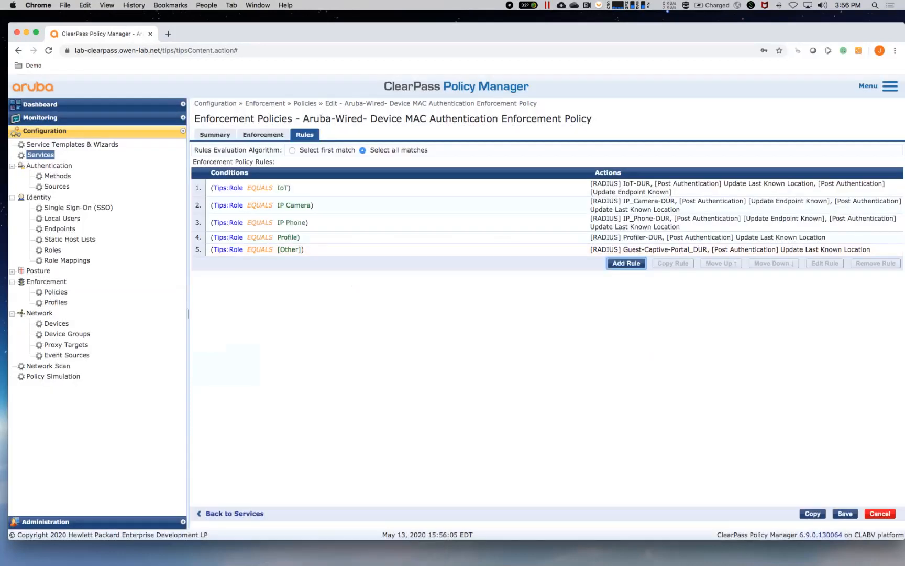
click(845, 513)
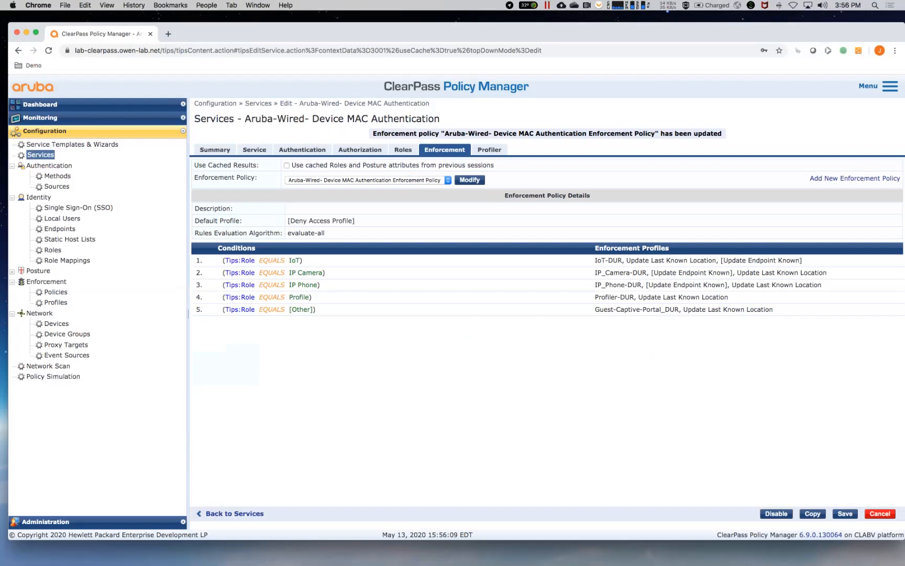
Step: Set the Owenlab-Role_Mapping policy's rules evaluation algorithm to Select all matches, saving the policy and the MAC authentication service
click(403, 150)
click(432, 168)
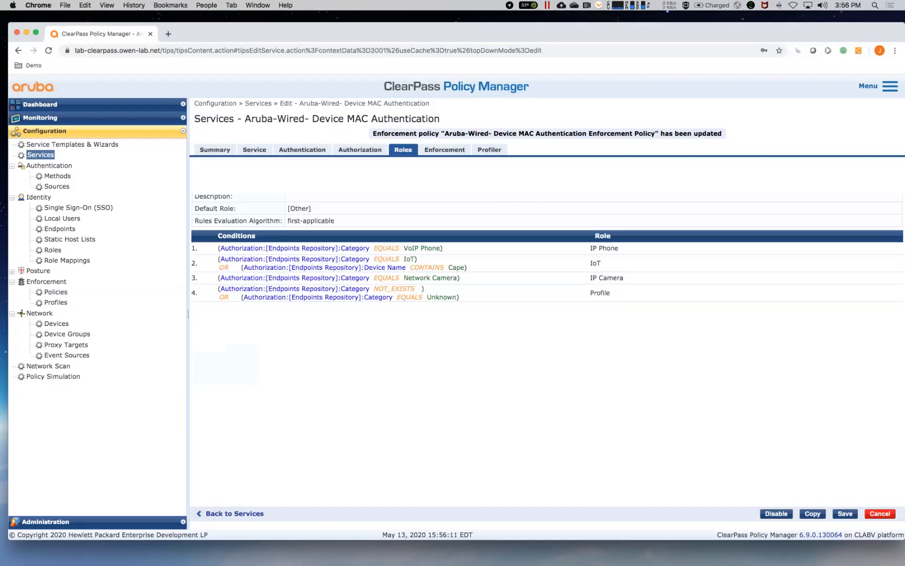
click(297, 135)
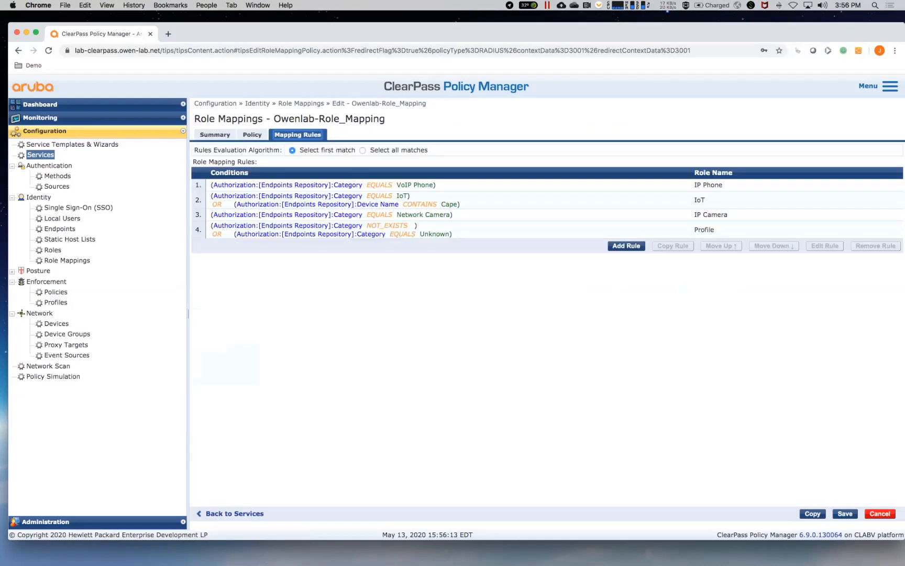
click(363, 151)
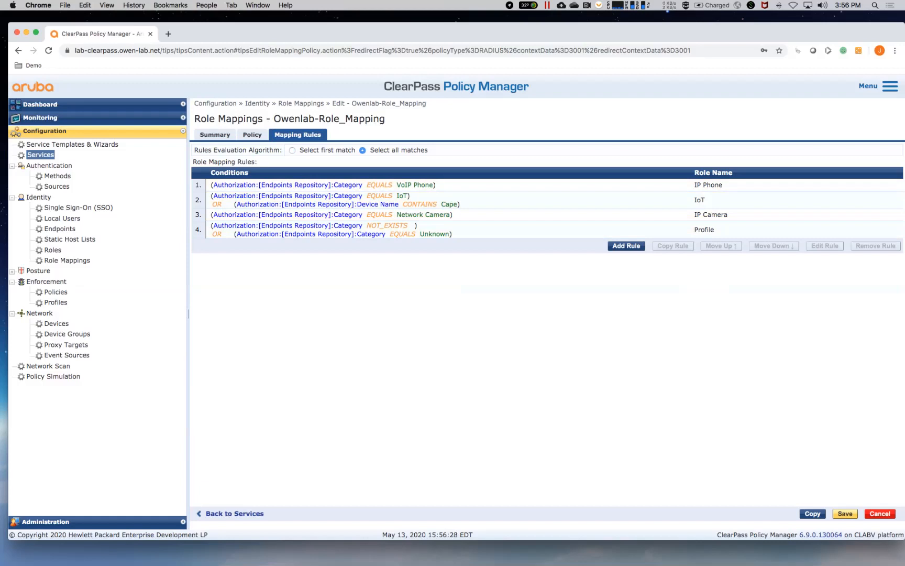
click(845, 514)
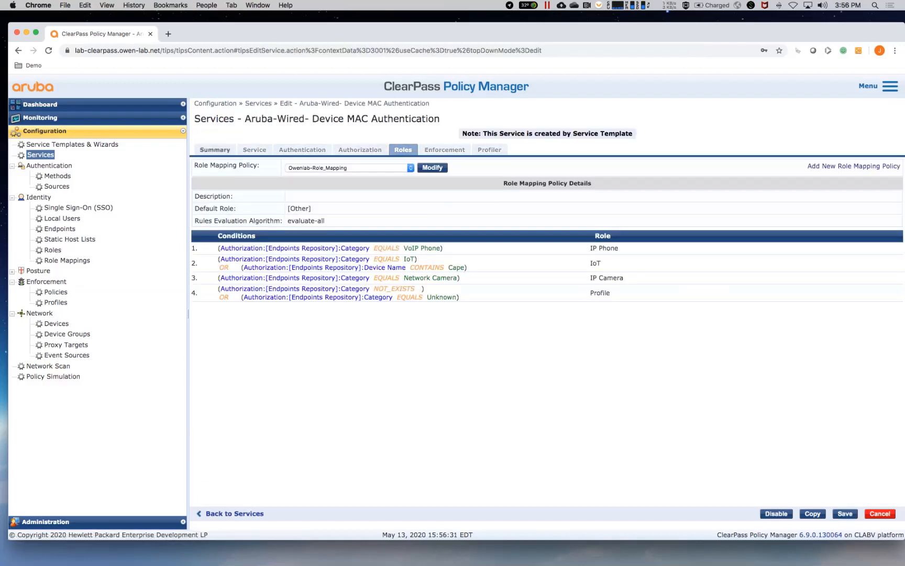
click(444, 149)
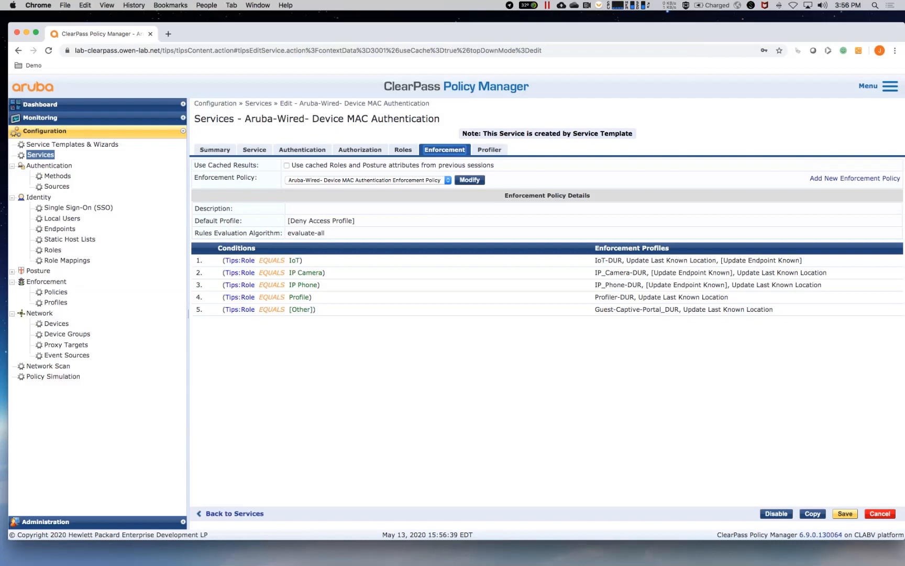
click(845, 513)
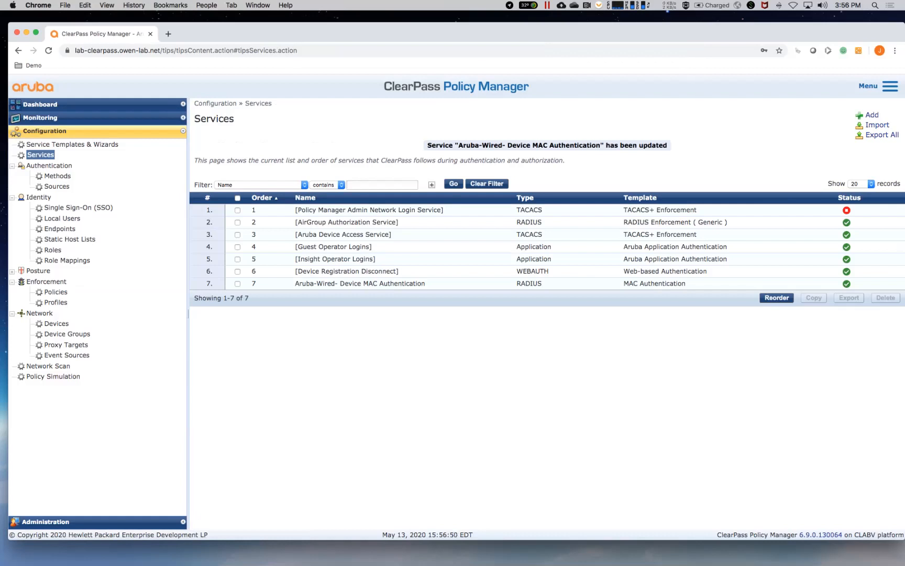
Step: Open the Access Tracker, switch to the Terminal session on the switch and rerun sh port-access clients
click(40, 117)
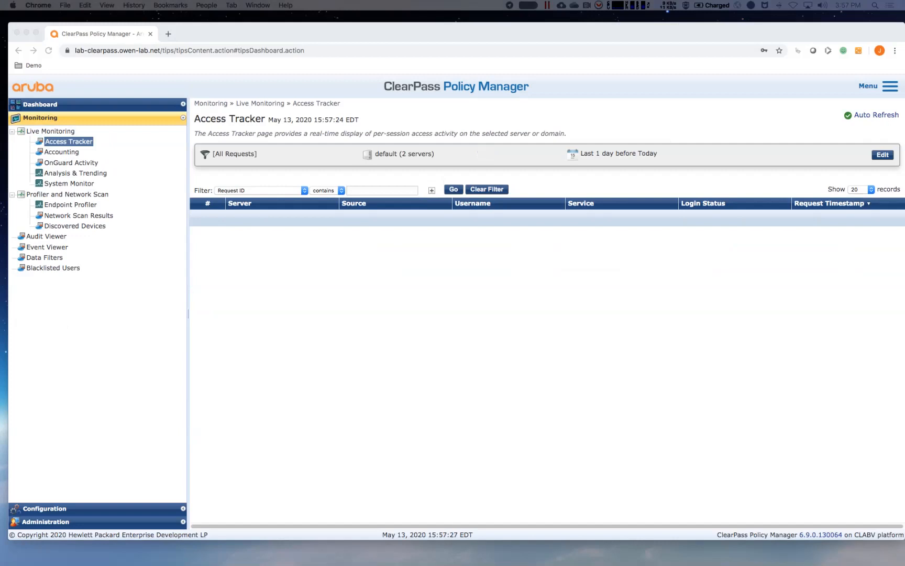
drag(681, 565, 445, 247)
key(Up)
key(Return)
key(Up)
key(Return)
Step: Display the switch's event log in reverse order with sh log -r and leave the listing
text(sh log -r)
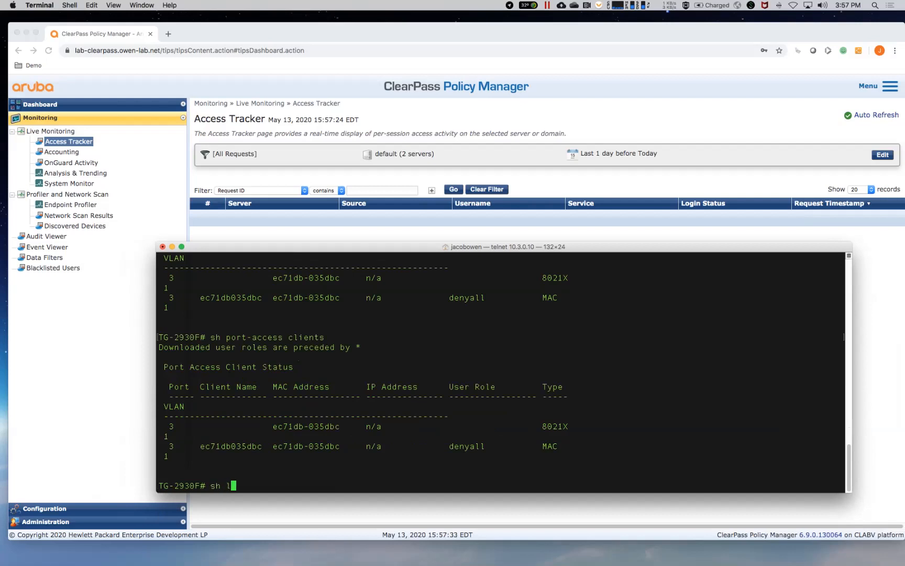
key(Return)
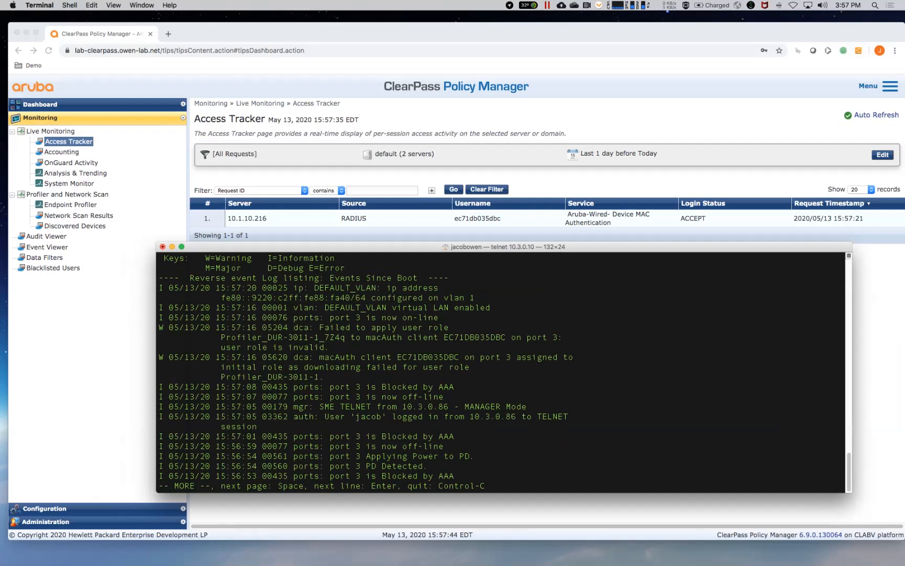
key(ctrl+c)
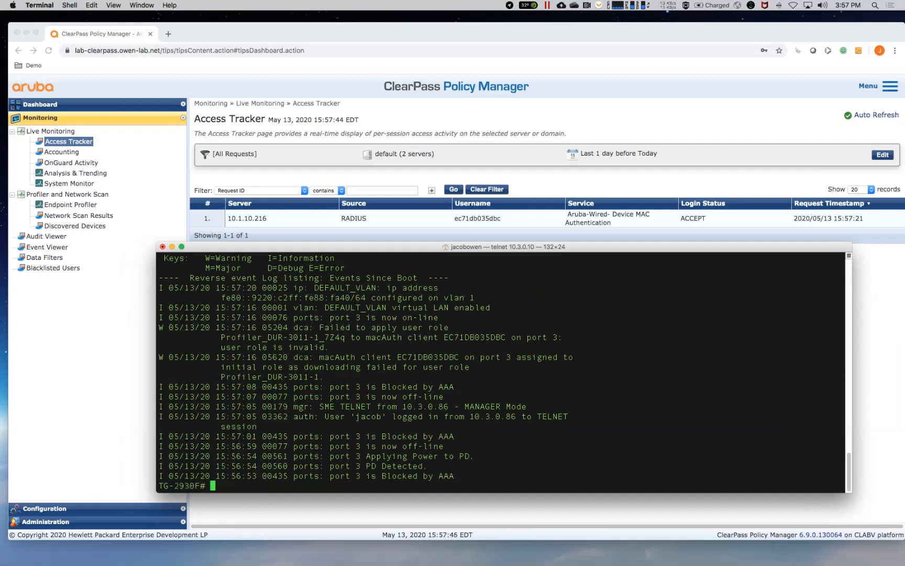
Step: Check the switch's reverse event log once more and list its port-access clients again with sh port-access clients
text(sh log -r)
key(Return)
key(ctrl+c)
key(Up)
key(Return)
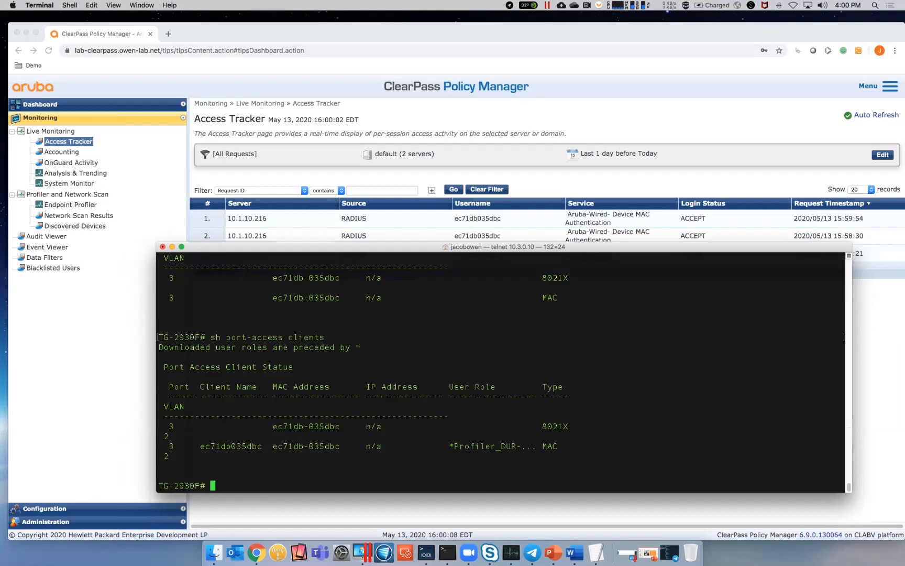
Step: Rerun sh port-access clients on the switch, and review the summary of the newest request in ClearPass Access Tracker
key(Up)
key(Return)
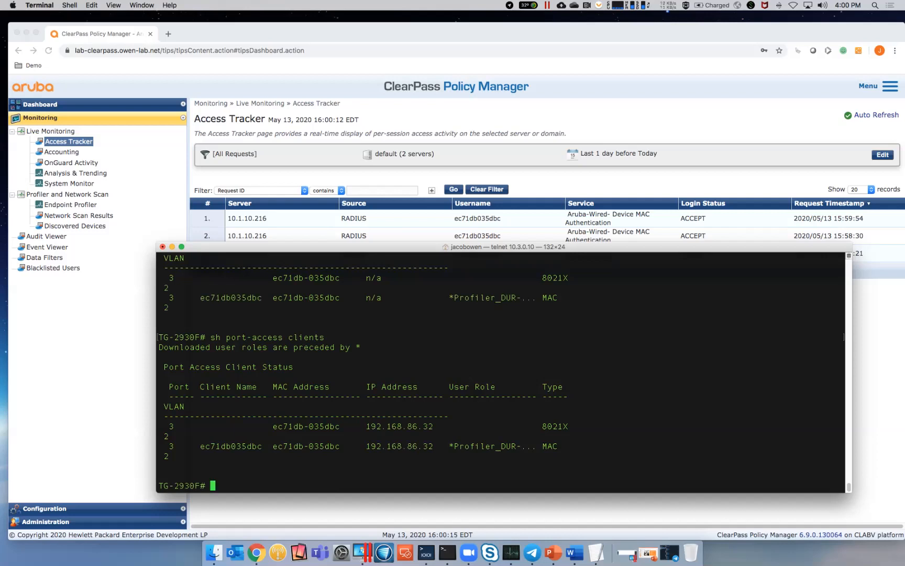
click(464, 219)
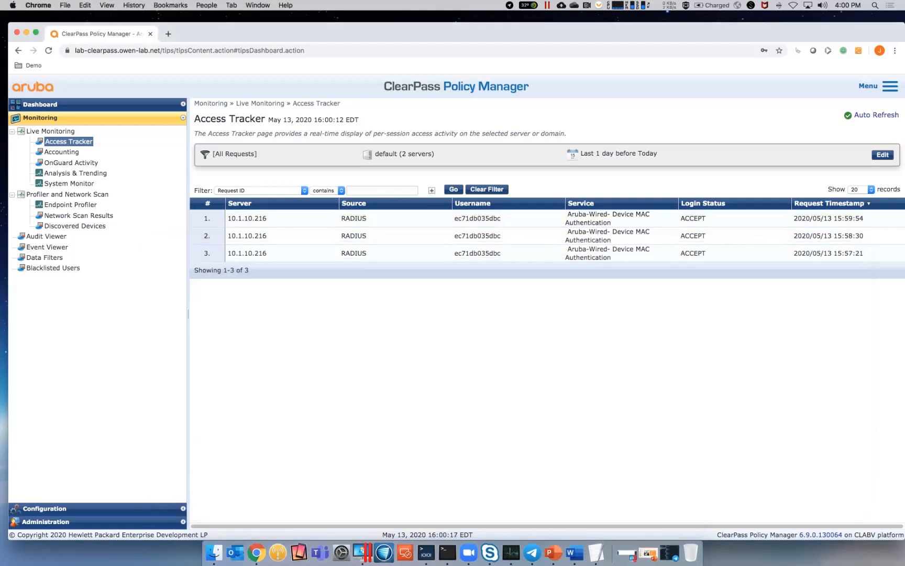
click(453, 189)
click(463, 218)
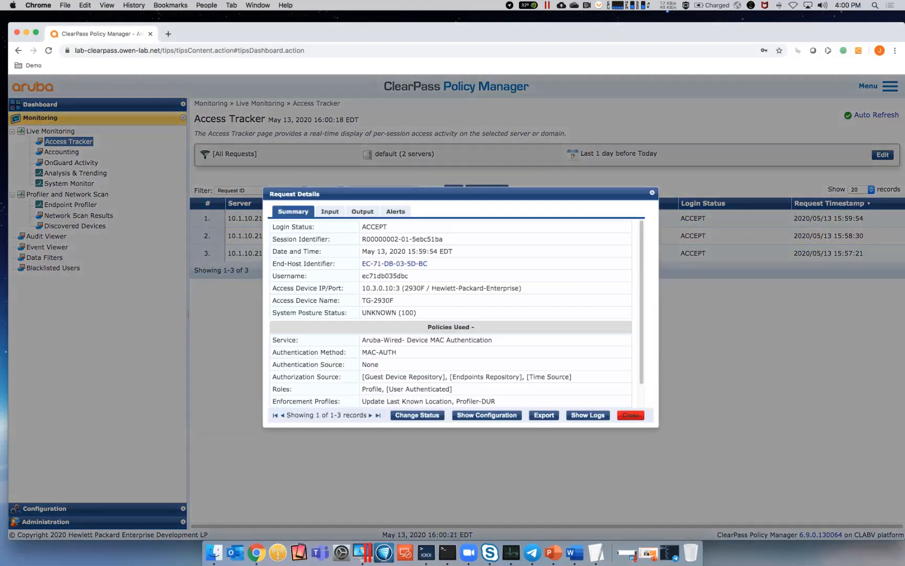
click(630, 415)
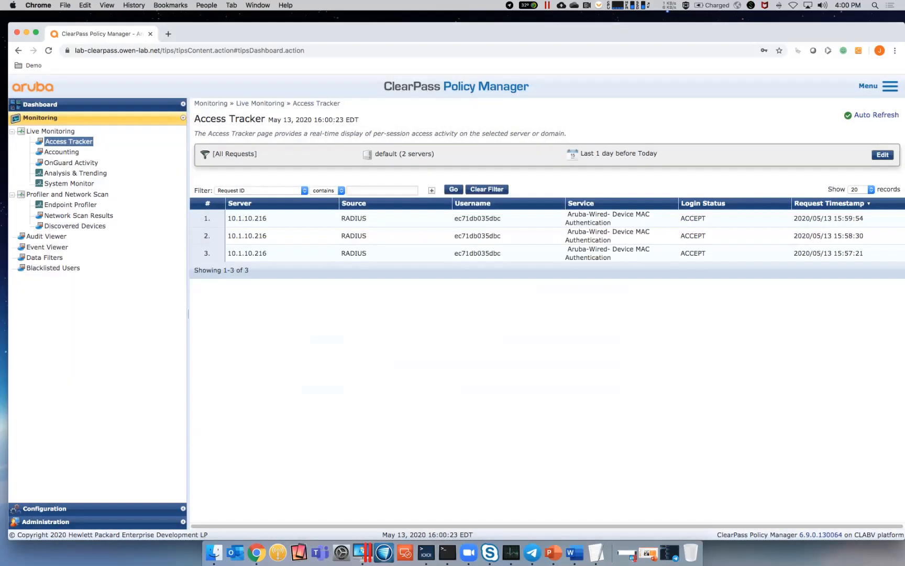
Step: Switch back to the Terminal session and list the switch's port-access clients with sh port-access clients
click(446, 551)
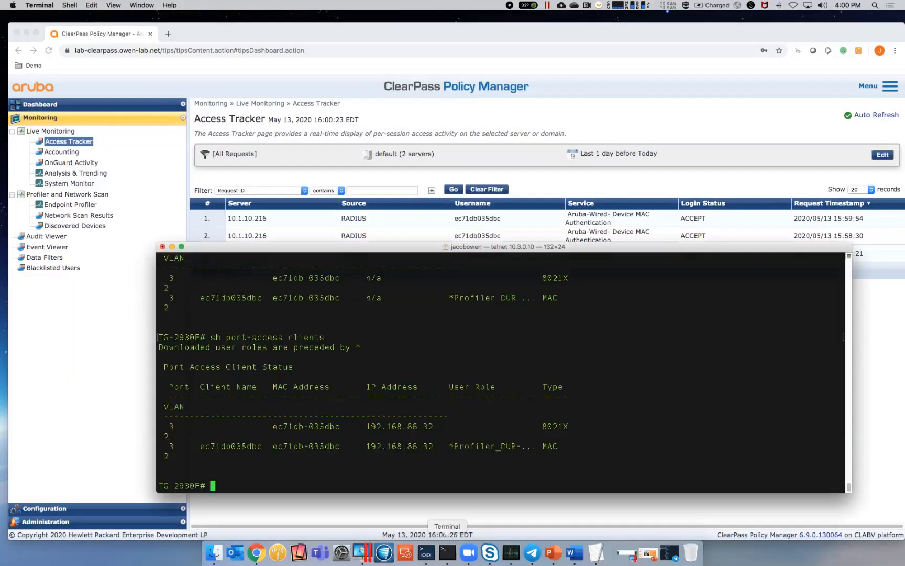
text(sh)
key(BackSpace)
key(BackSpace)
key(BackSpace)
key(Up)
key(Return)
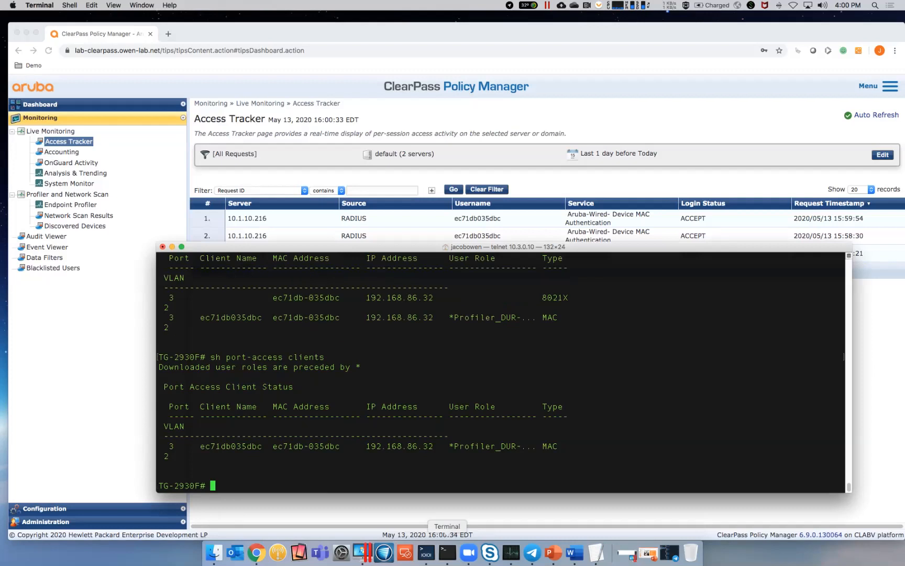
Step: Examine the device profile and RADIUS CoA details of the 15:59:54 request in ClearPass Access Tracker
click(477, 219)
click(477, 218)
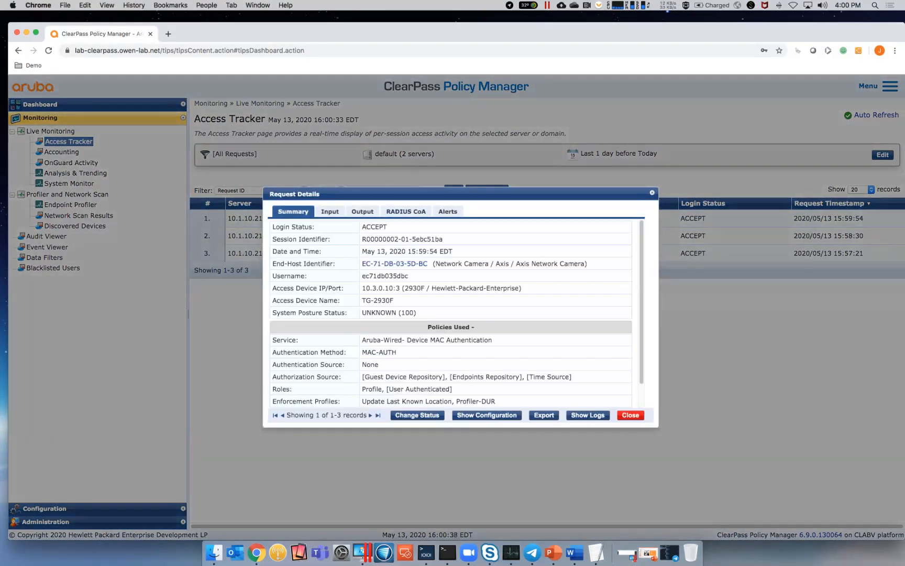
drag(434, 263, 584, 264)
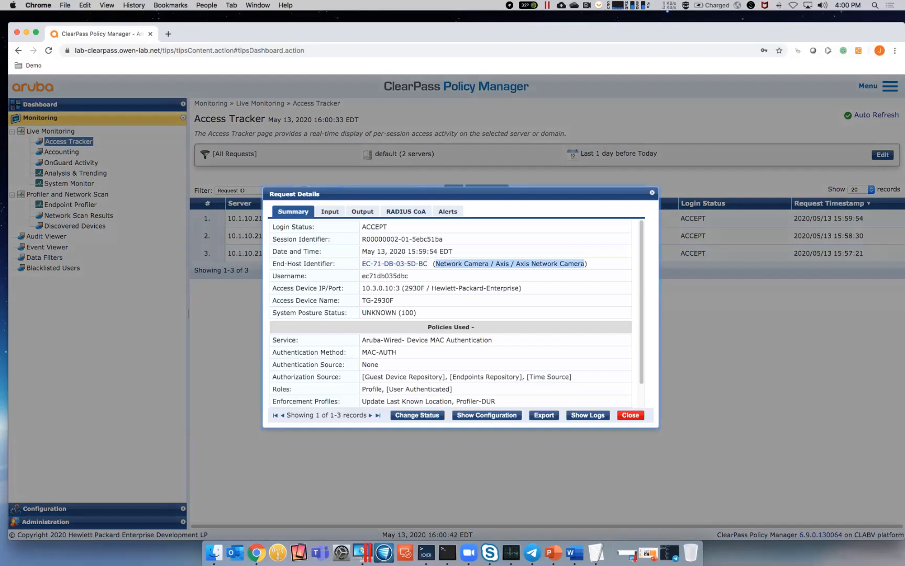
click(406, 211)
drag(414, 316, 365, 307)
click(630, 415)
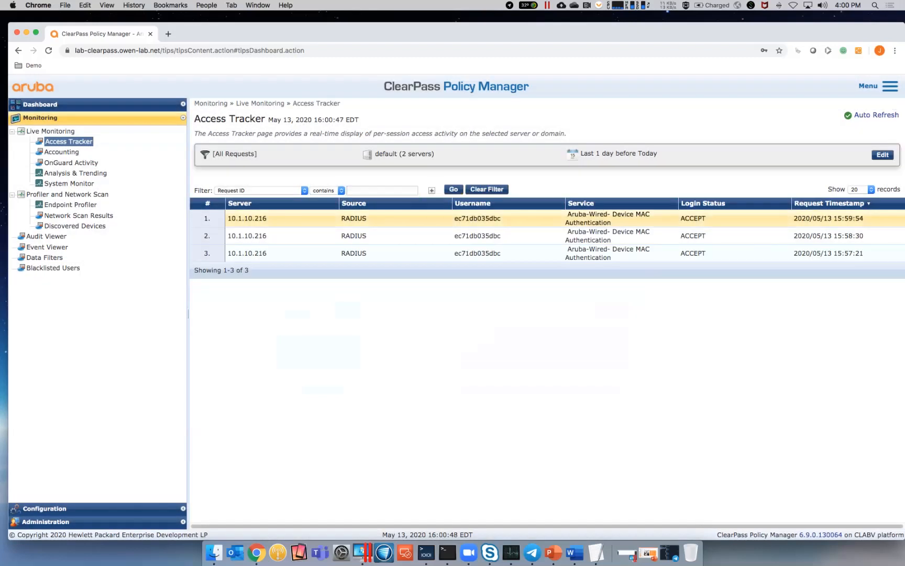
Step: Switch to Terminal and repeat sh port-access clients to check the user role downloaded for the client on port 3
click(447, 551)
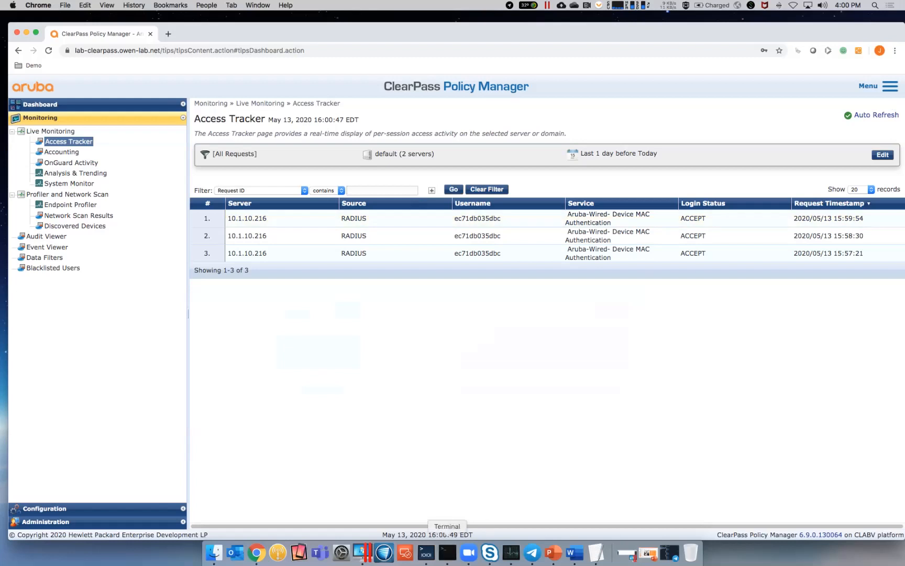
key(Up)
key(Return)
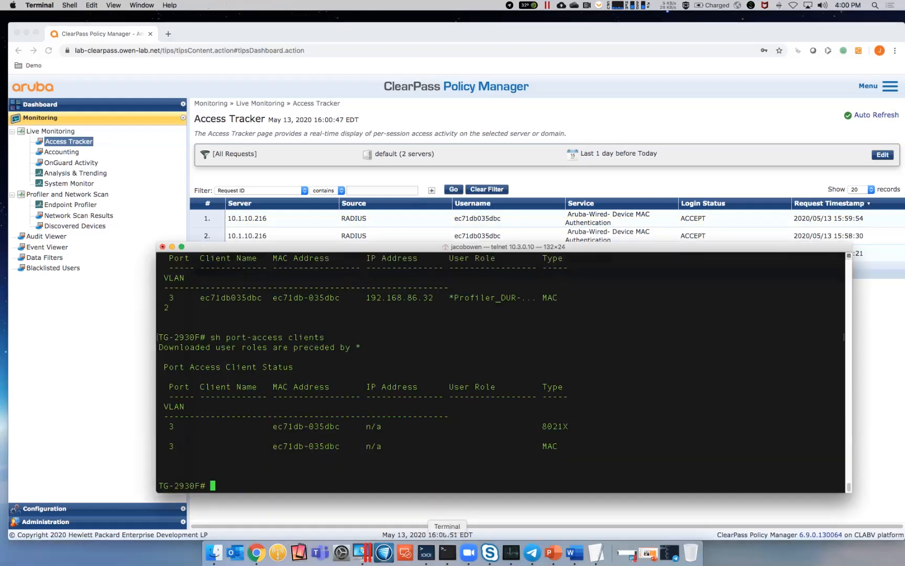
key(Up)
key(Return)
key(Up)
key(Return)
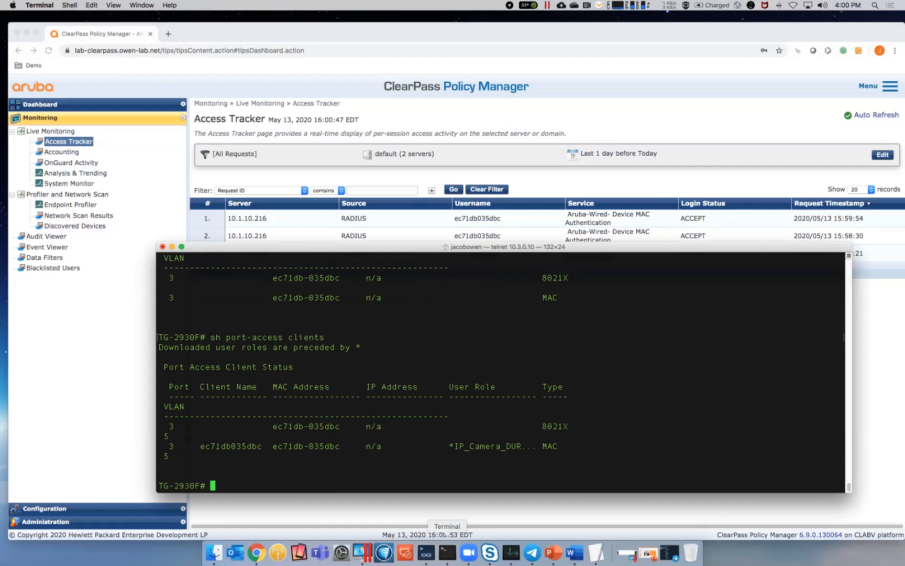
drag(454, 446, 526, 445)
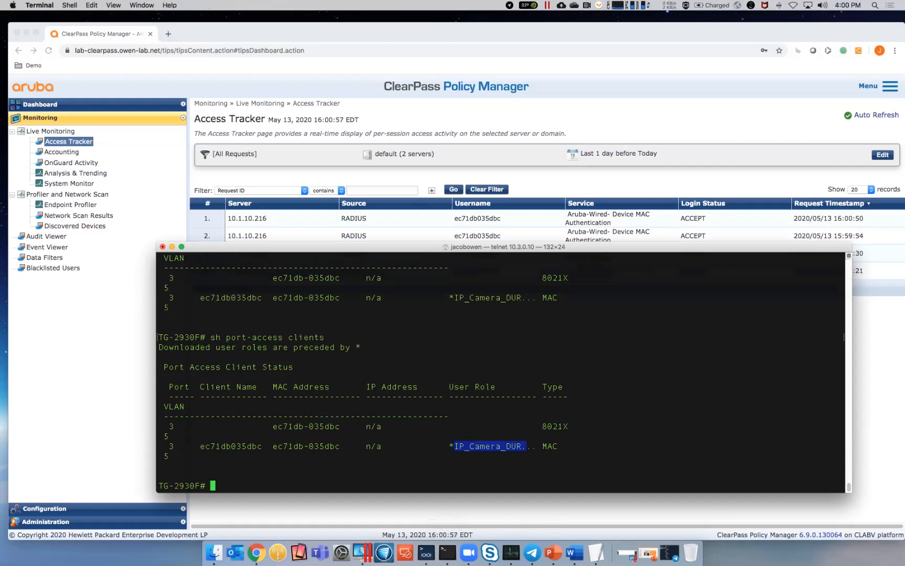
Step: Check Access Tracker briefly, return to Terminal and keep rerunning sh port-access clients to monitor for additional clients
click(493, 218)
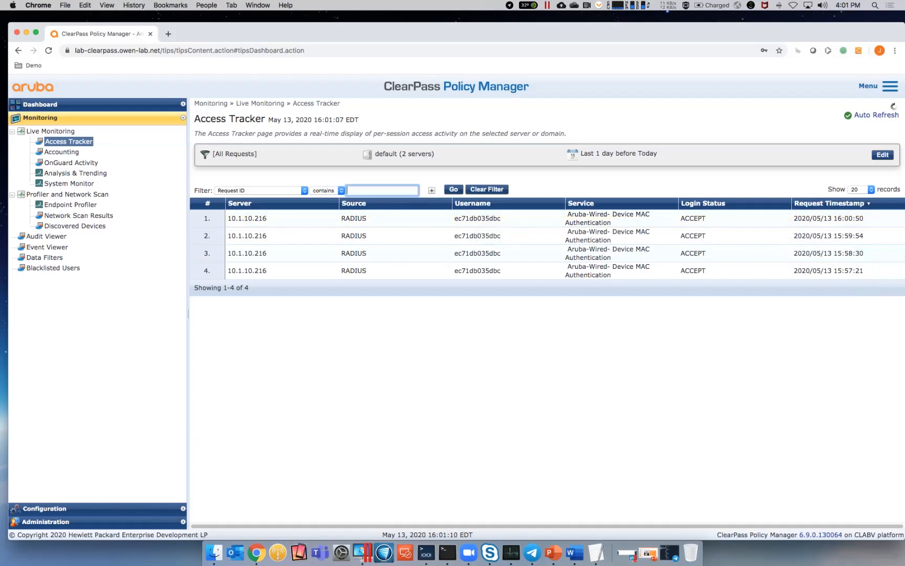
click(446, 551)
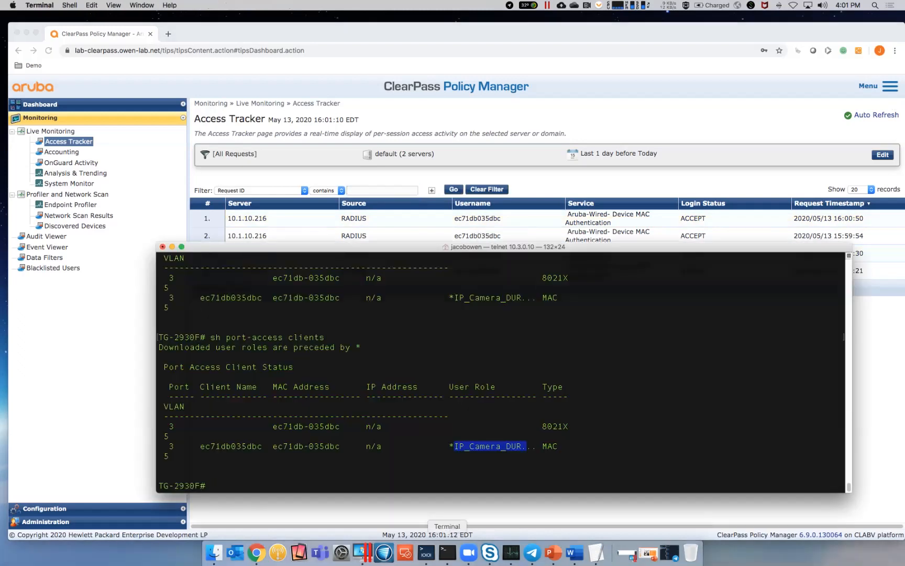
key(Up)
key(Return)
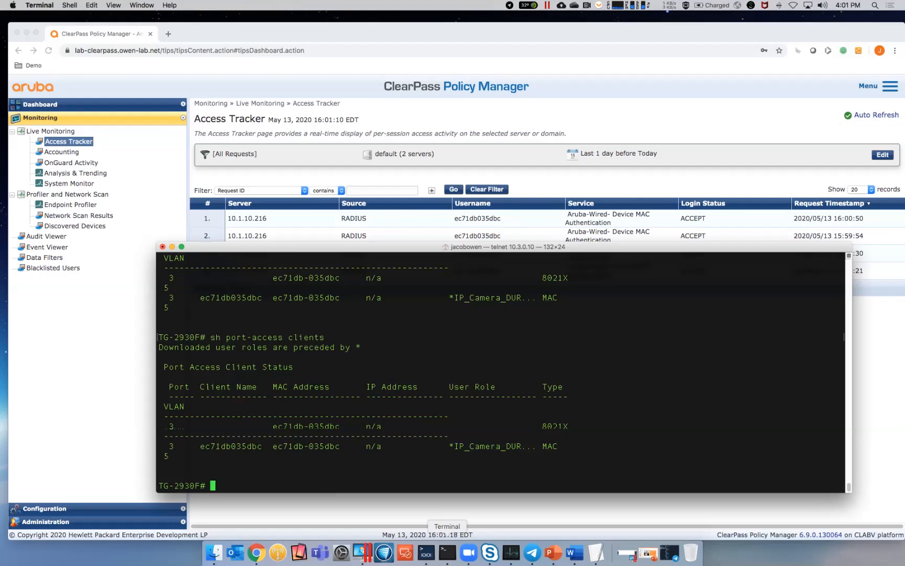
key(Up)
key(Down)
key(Up)
key(Down)
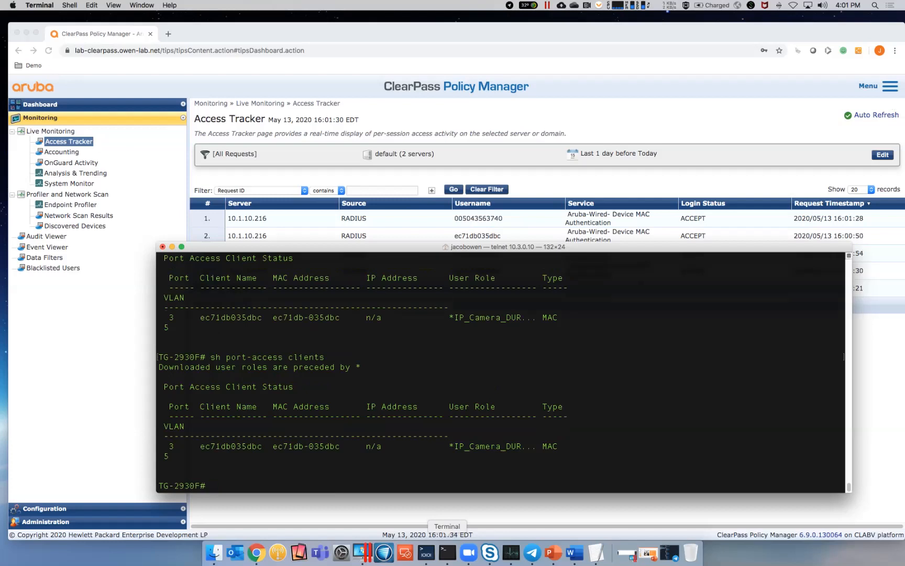
key(Up)
key(Return)
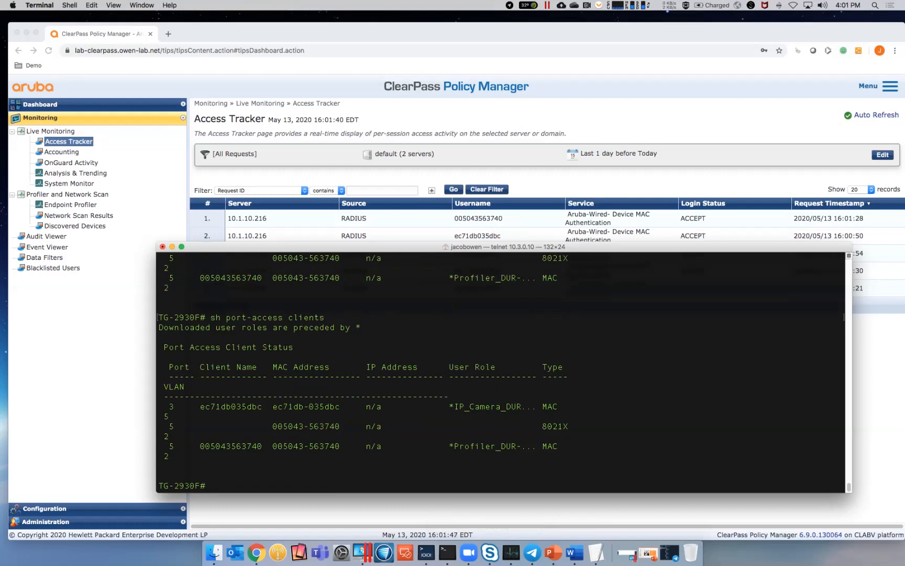
click(478, 218)
click(478, 219)
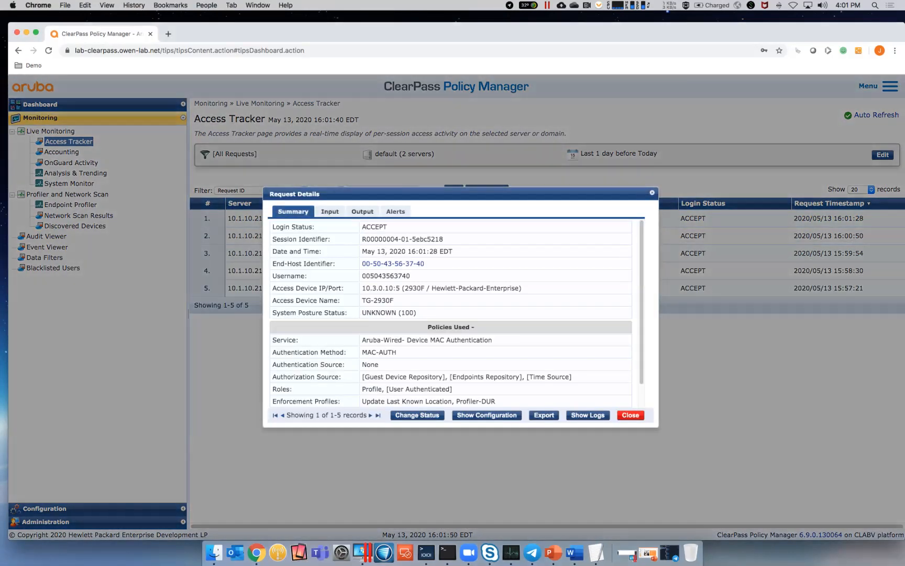
click(631, 415)
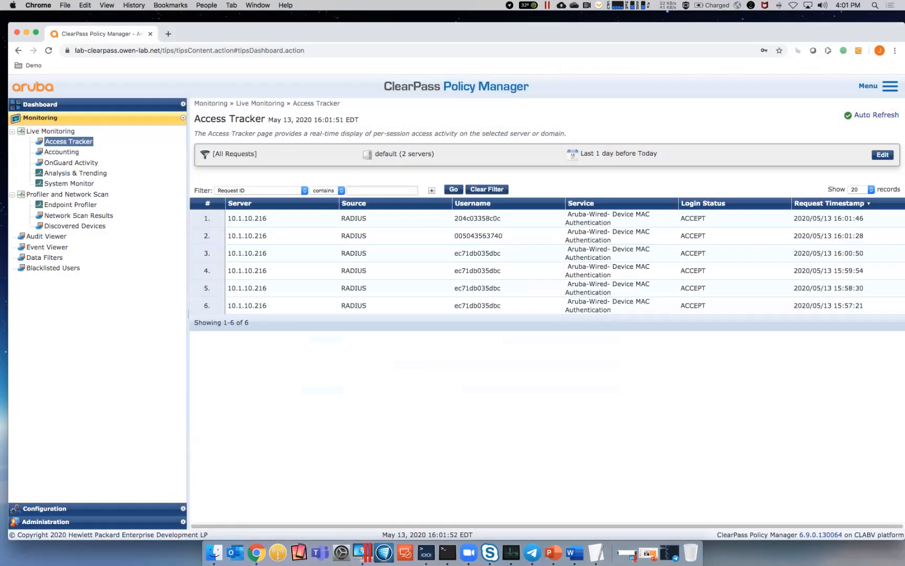
click(478, 235)
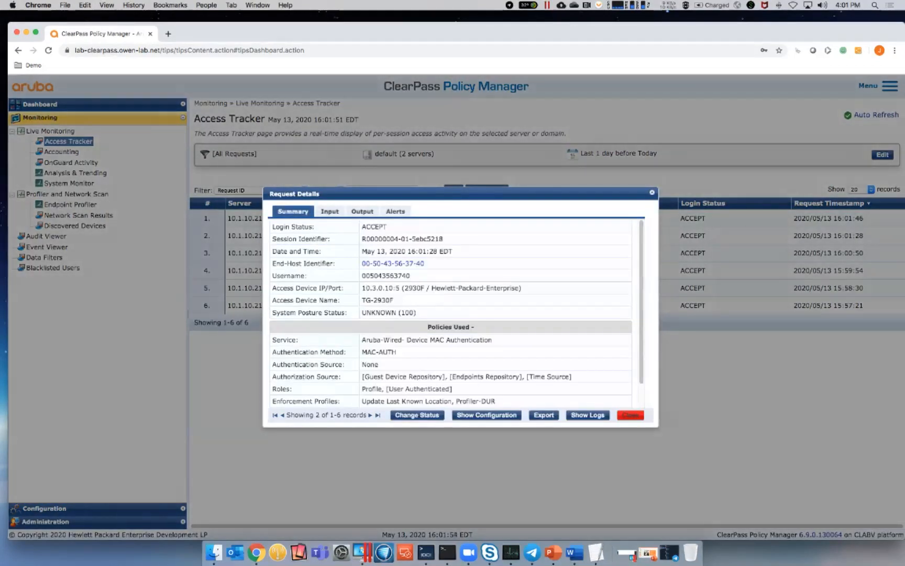
click(630, 414)
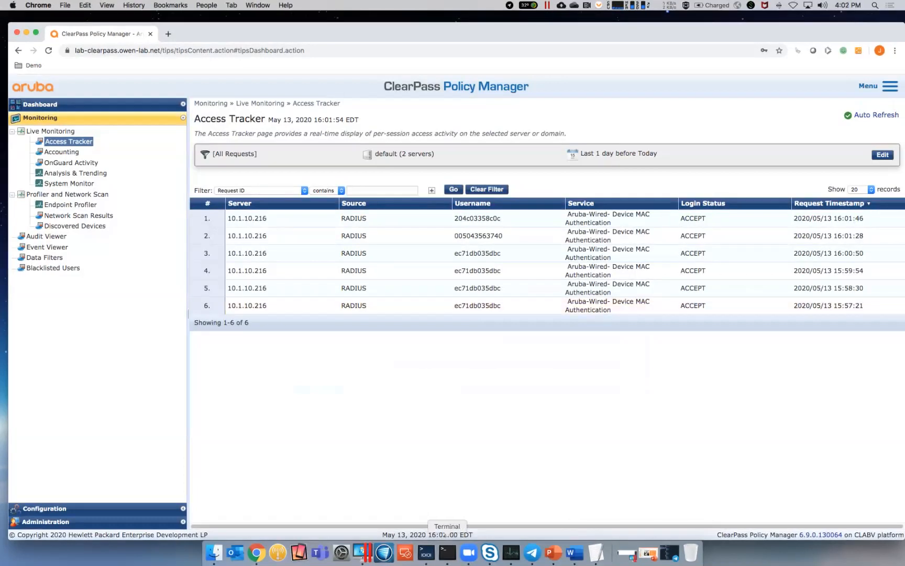
Step: Switch to Terminal and rerun sh port-access clients to check the roles of the clients on ports 5 and 7
click(447, 552)
key(Up)
key(Return)
key(Up)
key(Return)
key(Up)
key(Down)
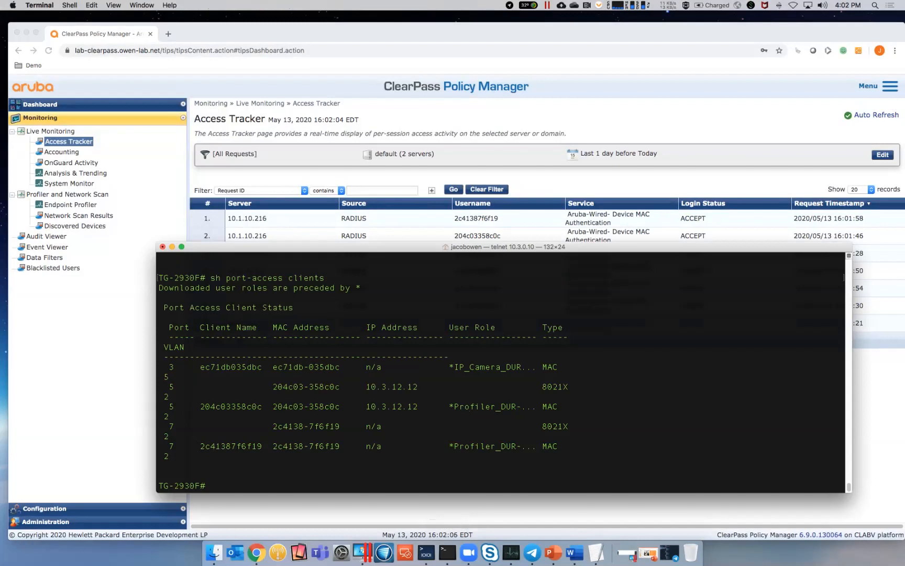
Step: Examine the profile and enforcement details of the 2c41387f6f19 request in ClearPass Access Tracker, opening them twice
click(477, 218)
click(476, 218)
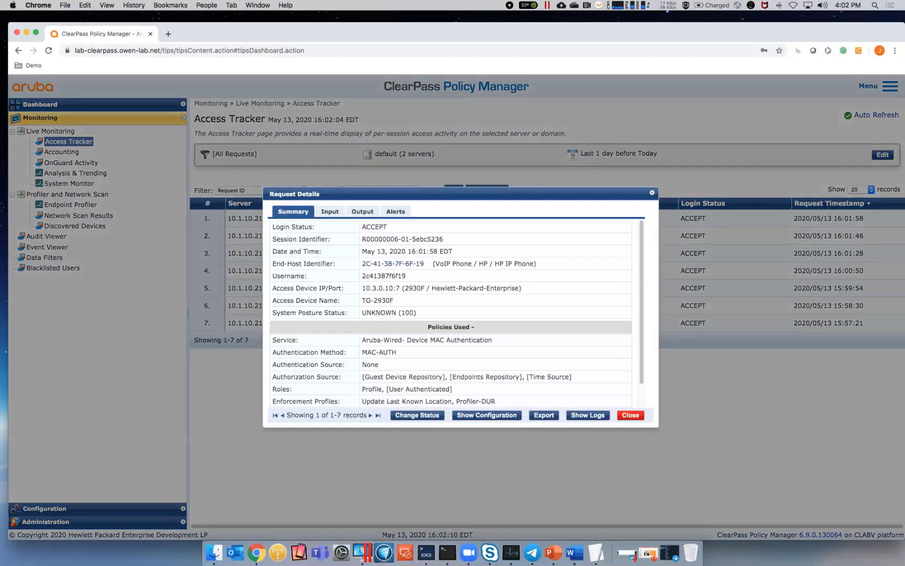
click(631, 415)
click(477, 218)
click(630, 415)
Step: Return to the Terminal session and run sh port-access clients twice to recheck the connected clients
click(447, 551)
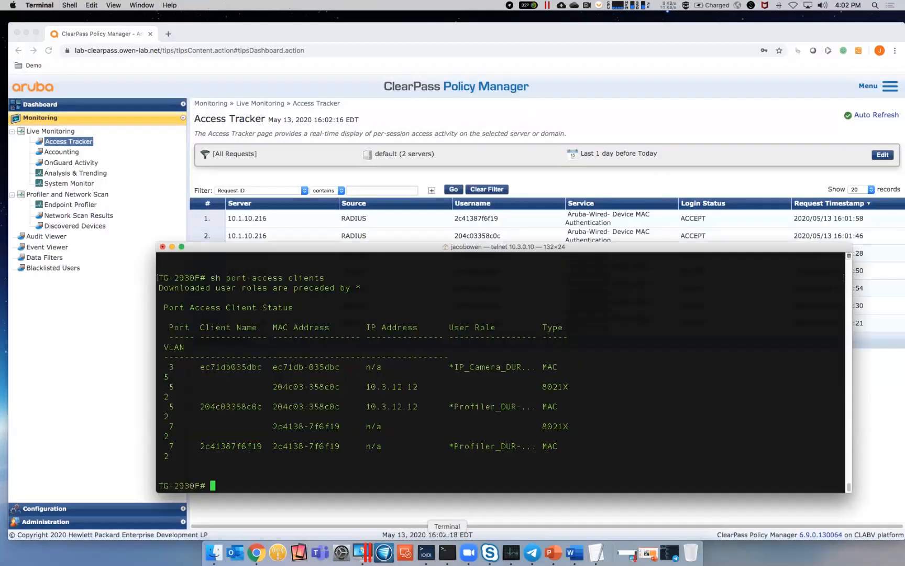
key(Up)
key(Return)
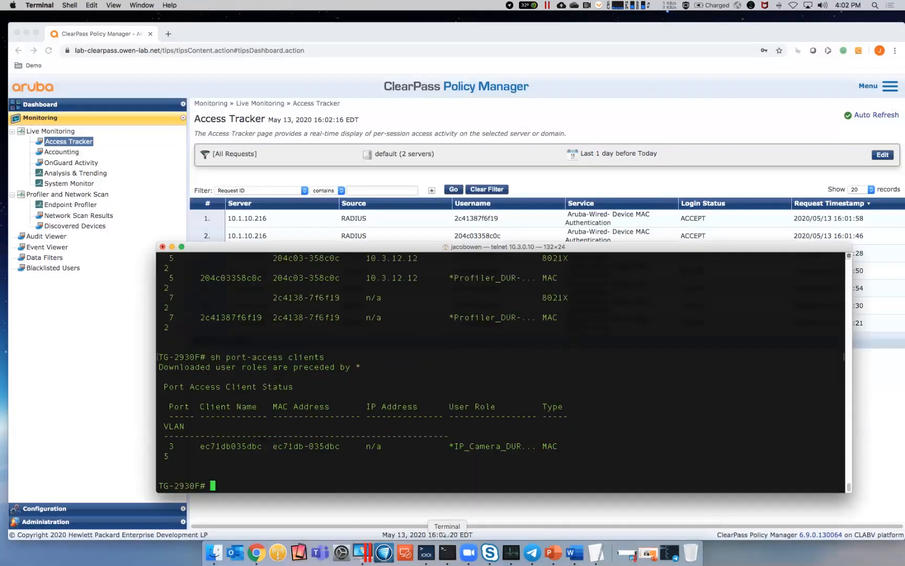
key(Up)
key(Return)
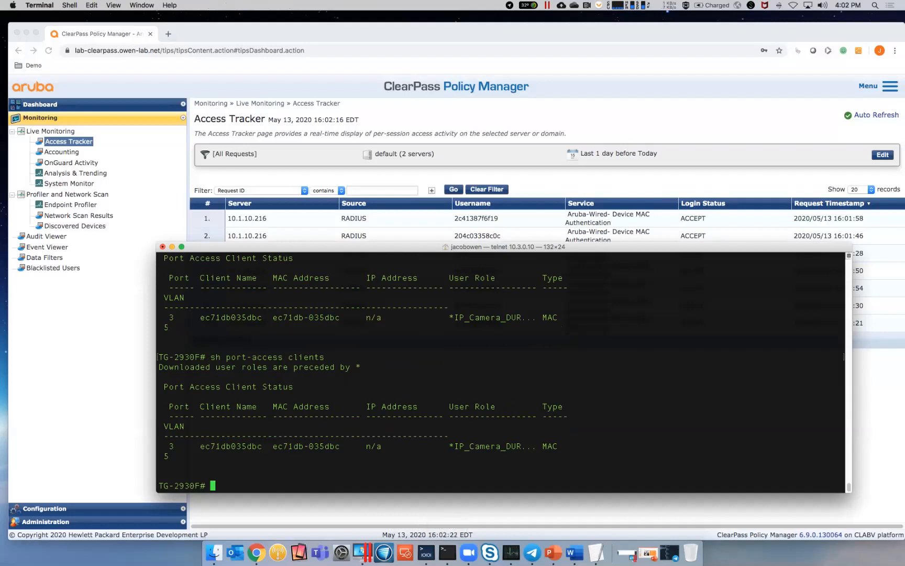
Step: Review the 16:01:58 and 16:01:46 requests in ClearPass Access Tracker for their device profiles and enforcement
click(477, 218)
click(476, 219)
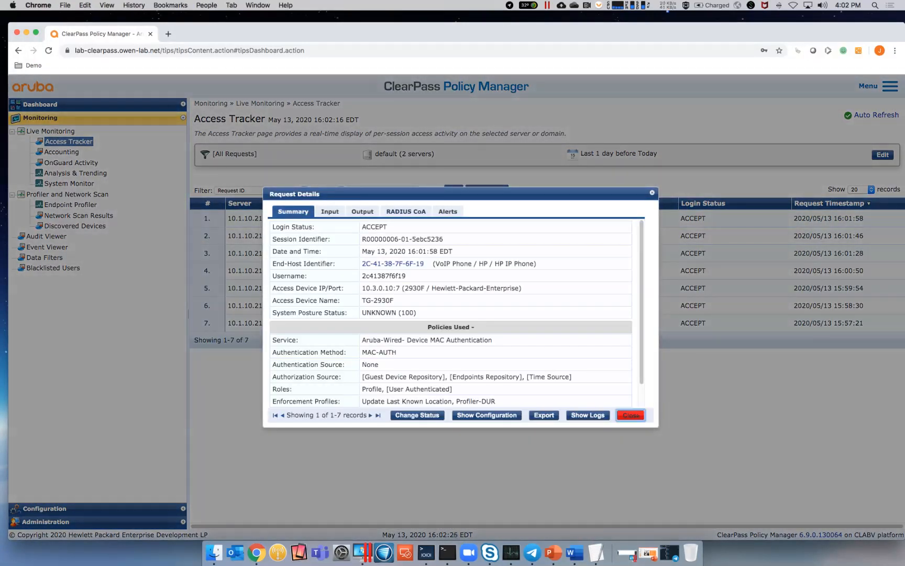
click(630, 415)
click(477, 236)
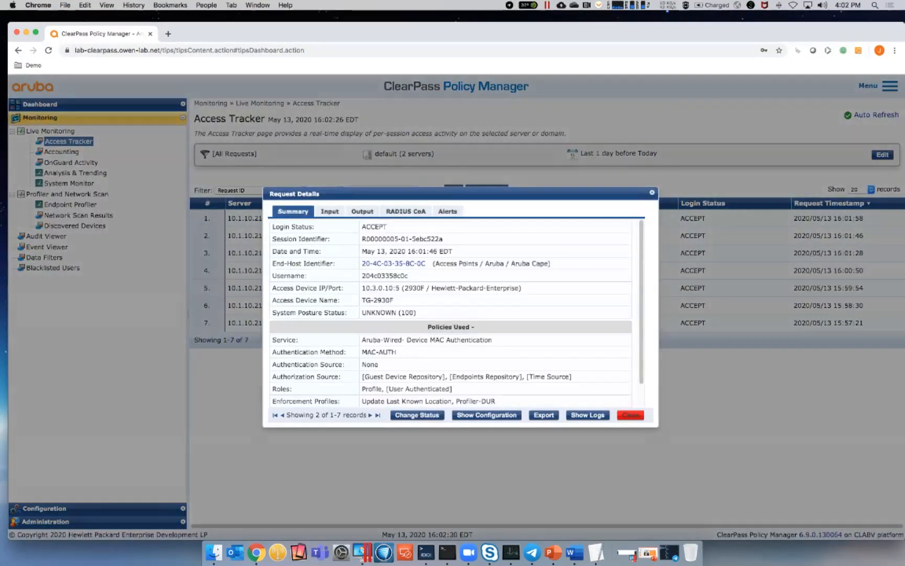
click(630, 415)
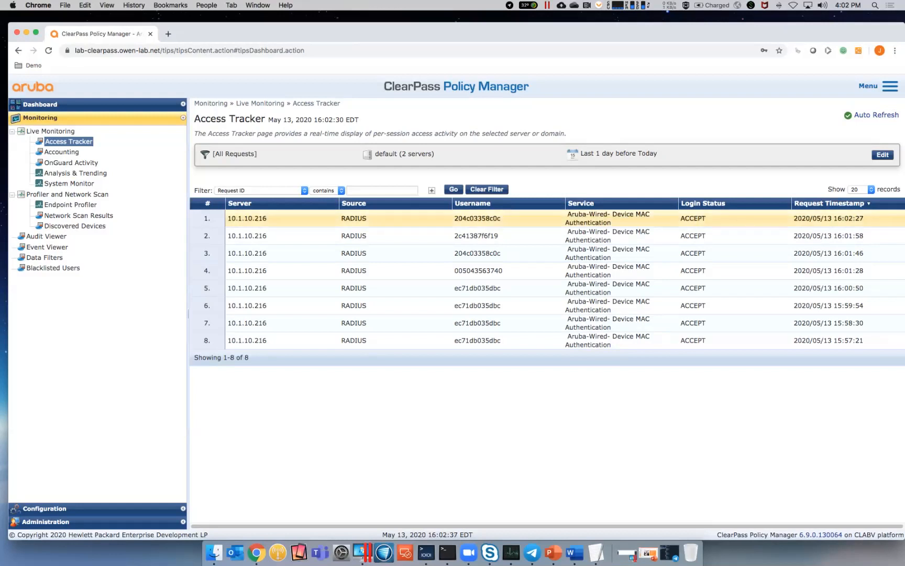
Step: Examine the roles and enforcement profiles applied in the new 16:02:27 and 16:02:35 requests
click(477, 218)
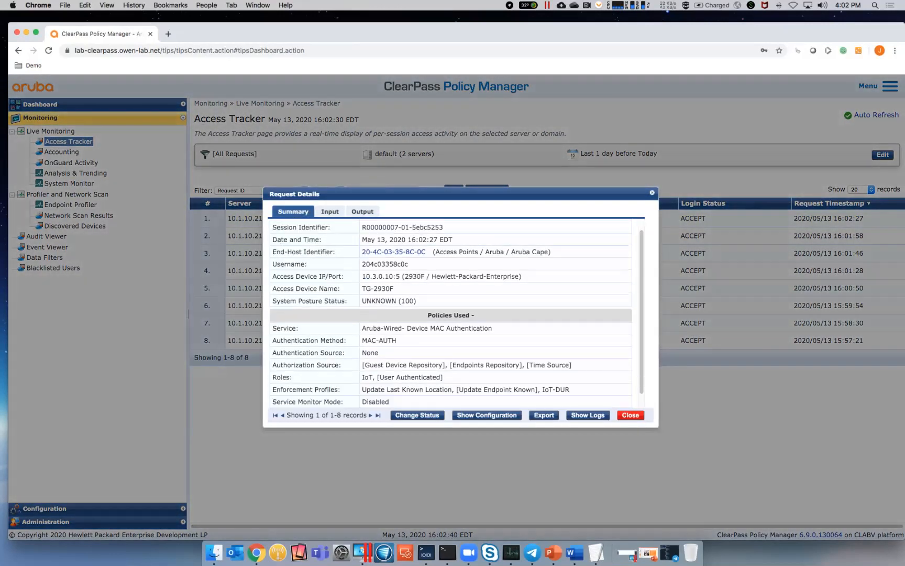
click(630, 415)
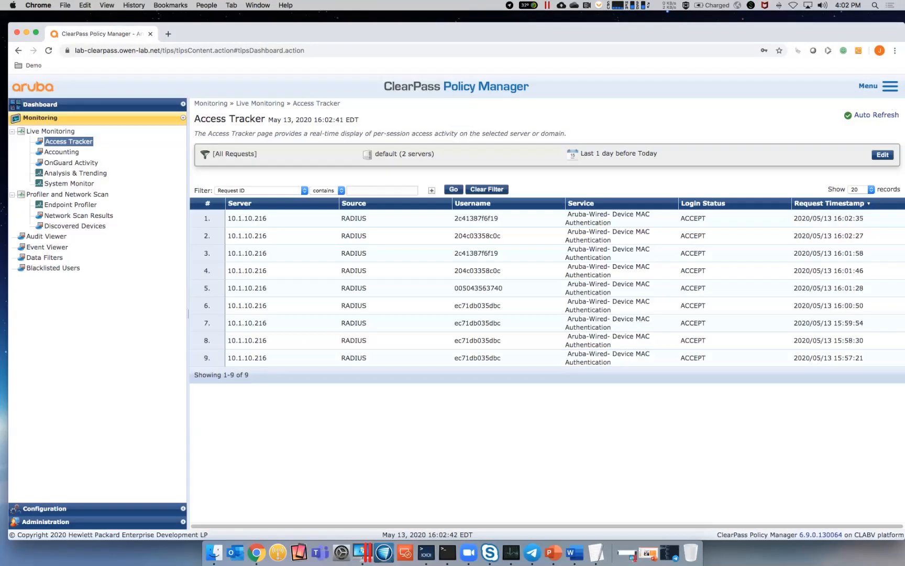
click(476, 218)
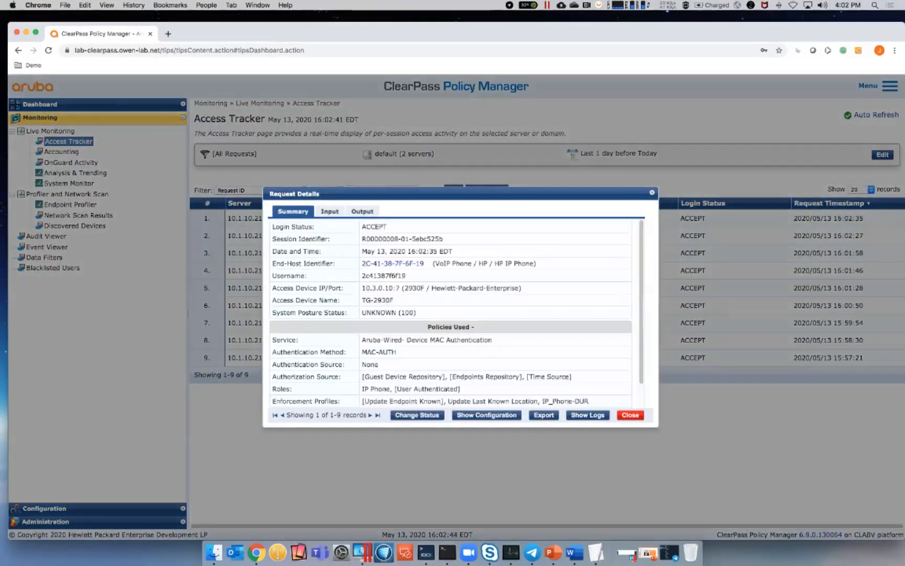
click(631, 415)
Step: Switch to the Terminal session and run sh port-access clients repeatedly to monitor the roles of the connected clients
click(447, 552)
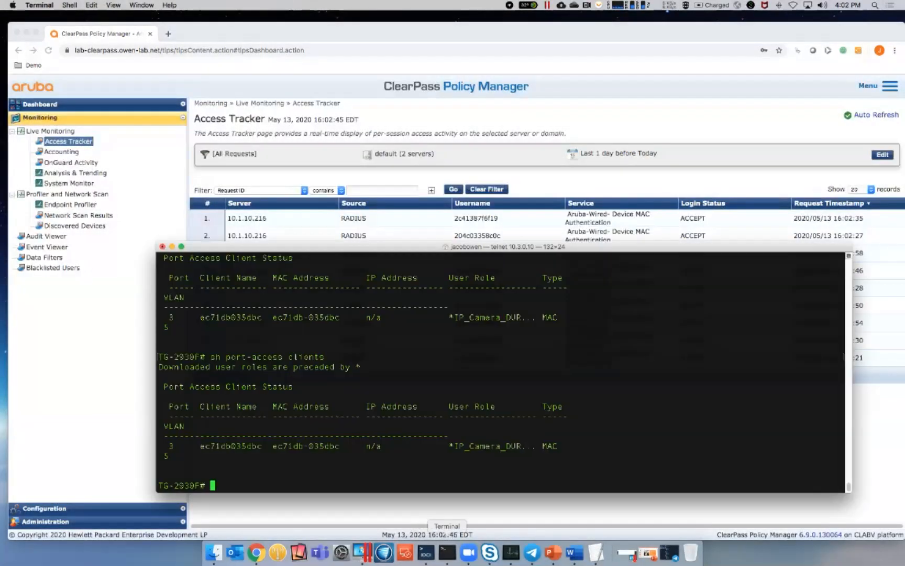
key(Up)
key(Return)
key(Up)
key(Return)
key(Up)
key(Return)
key(Up)
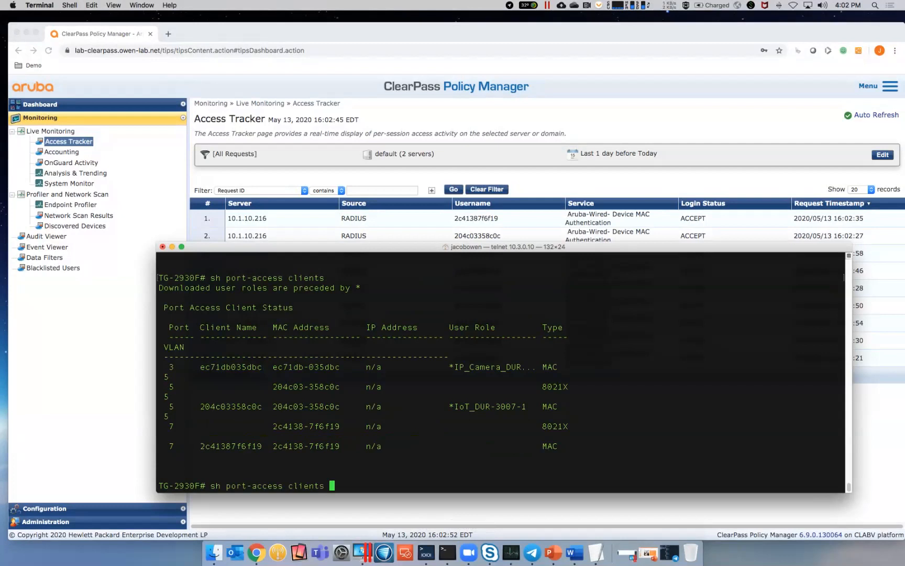
key(Return)
key(Up)
key(Return)
key(Up)
key(Return)
key(Up)
key(Return)
key(Up)
key(Return)
key(Up)
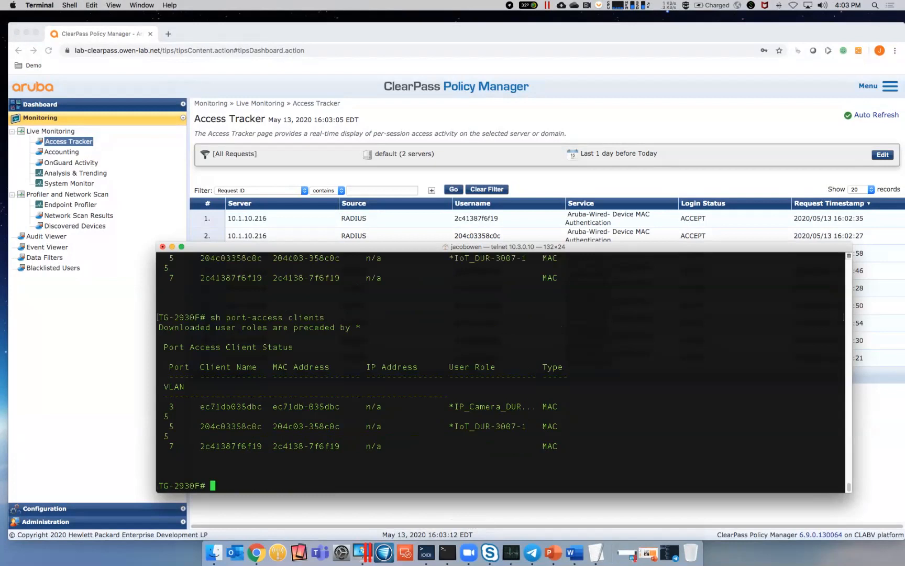
key(Return)
key(Up)
key(Return)
key(Up)
key(Return)
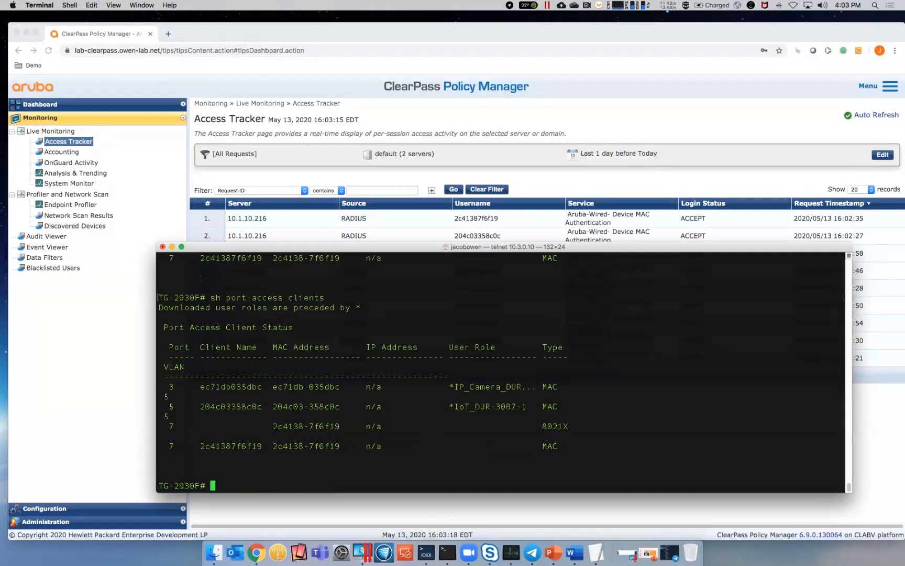
key(Up)
key(Return)
key(Up)
key(Return)
key(Up)
key(Return)
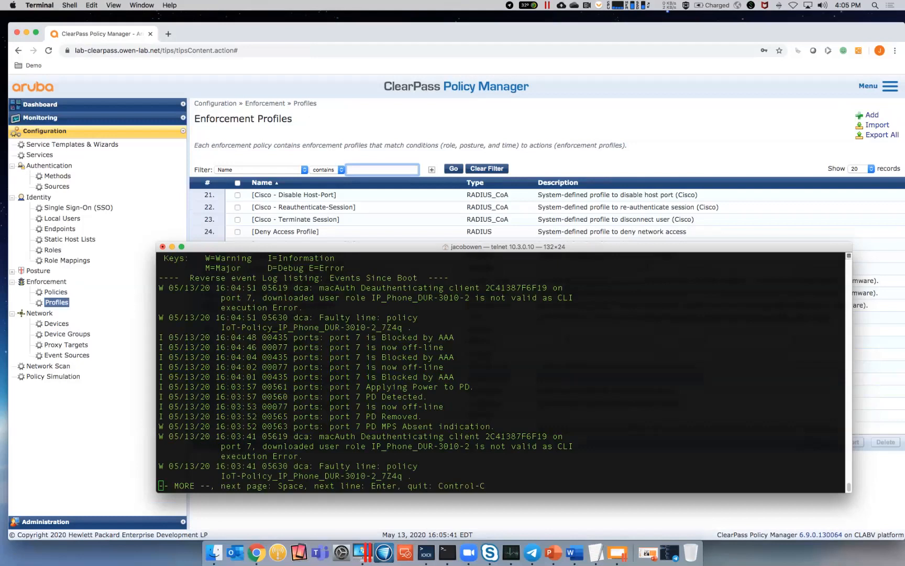
Step: Stop the switch log listing and highlight the port 7 deauthentication entry and the faulty policy line entry
key(ctrl+c)
key(Up)
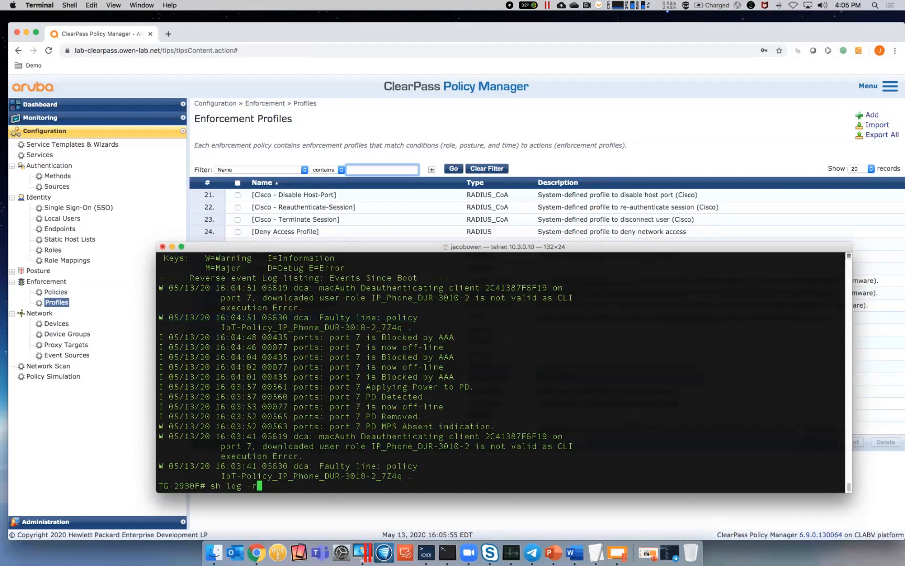
drag(361, 287, 572, 297)
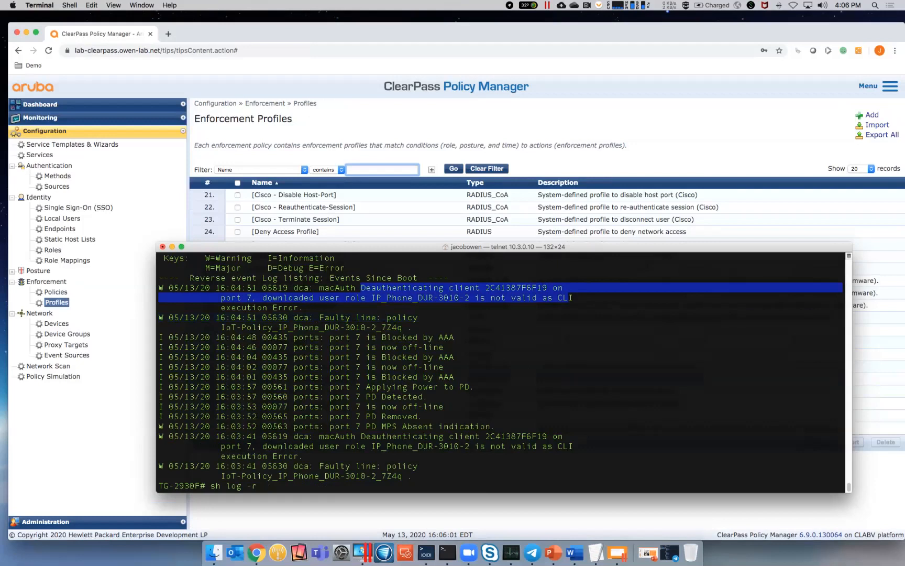
drag(413, 327, 325, 317)
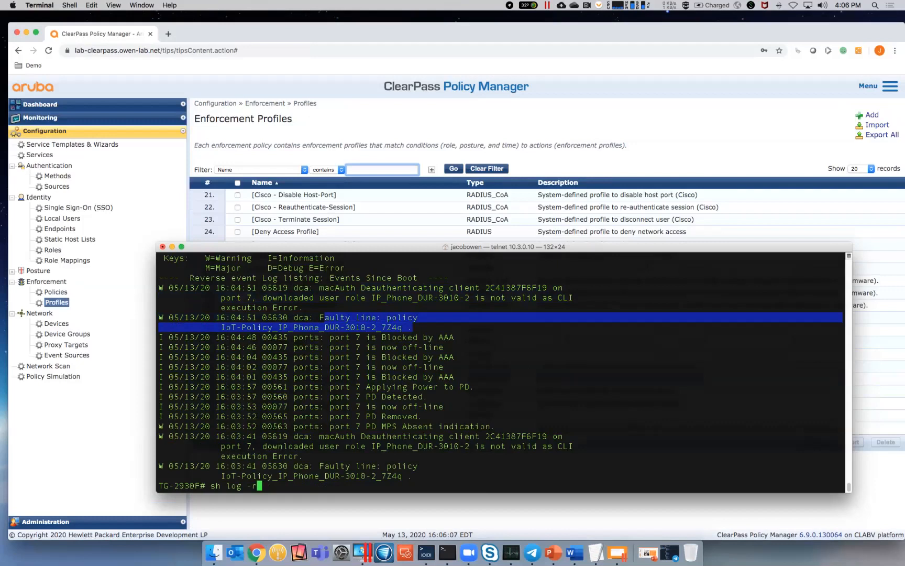
Step: In ClearPass, set the user-role policy line of the IP_Phone-DUR profile's HPE-CPPM-Role value to IP-Phone-Policy and save the profile
key(super+Tab)
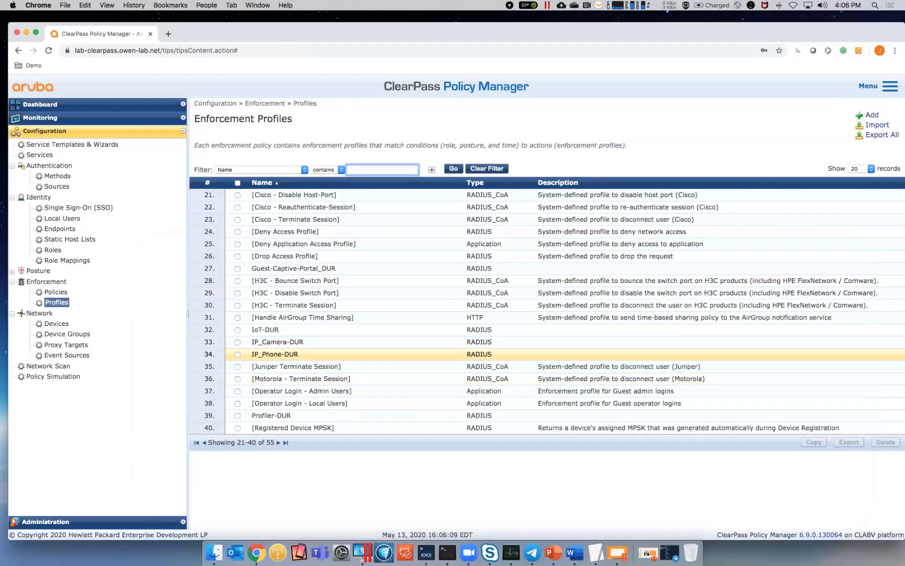
click(276, 354)
click(293, 134)
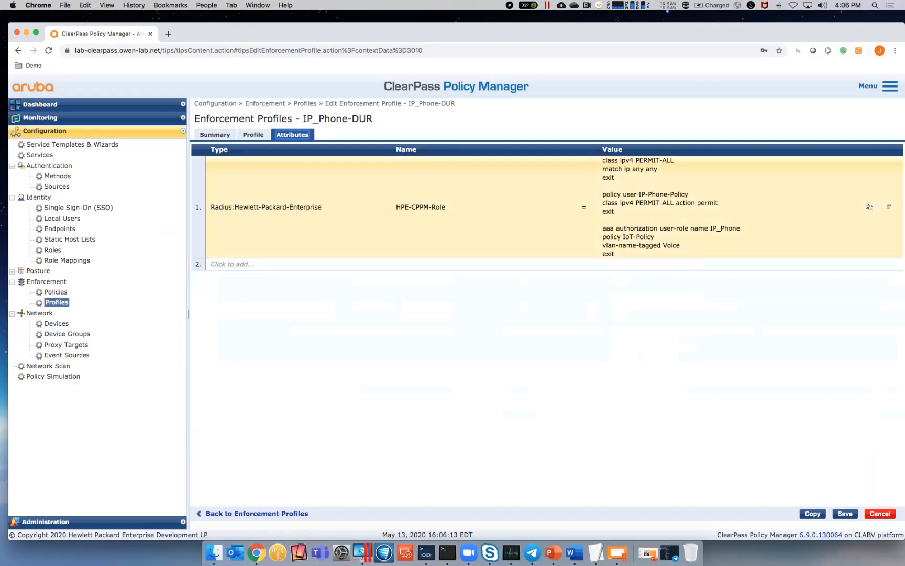
click(283, 206)
drag(742, 202, 806, 274)
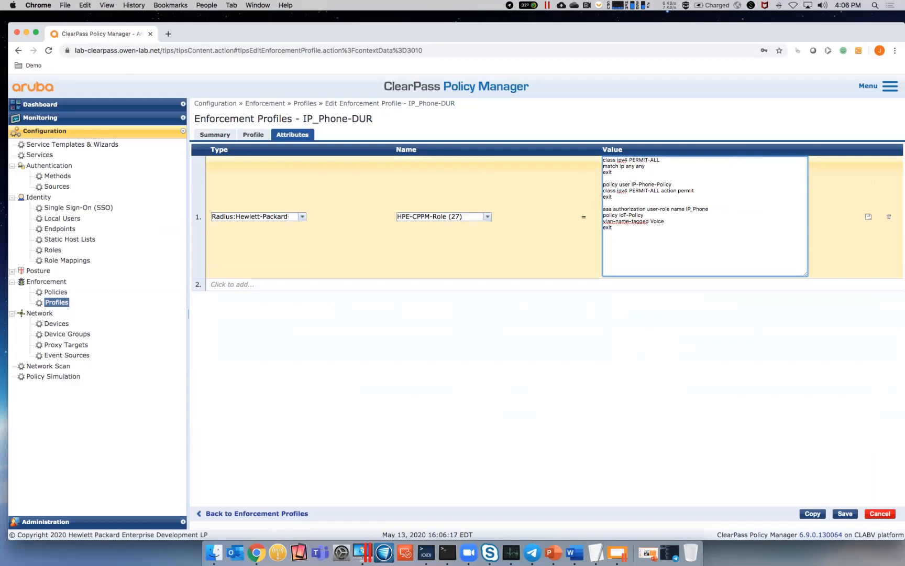
double_click(626, 214)
text(IP-Phone)
click(868, 217)
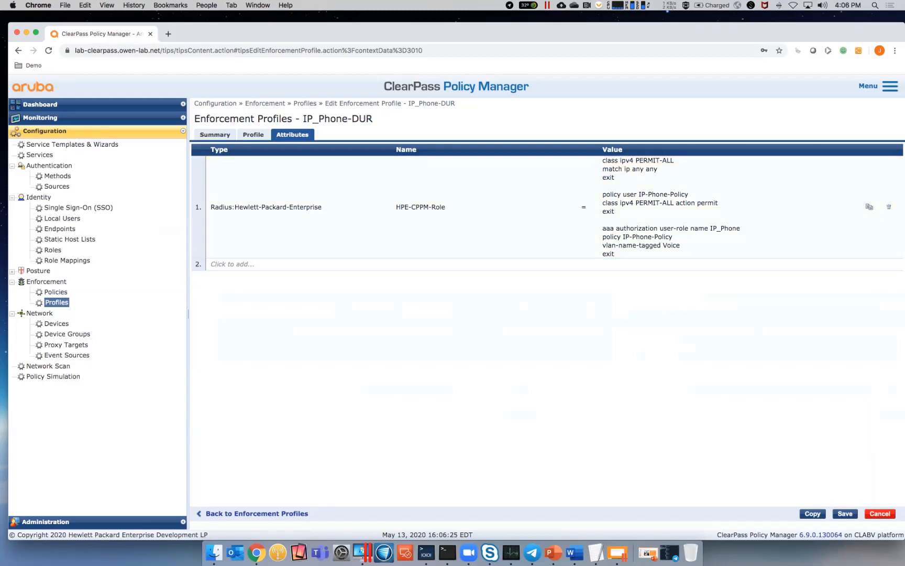
click(844, 513)
Step: Return to the Terminal session and rerun sh port-access clients several times to recheck the IP phone's downloaded role
click(446, 552)
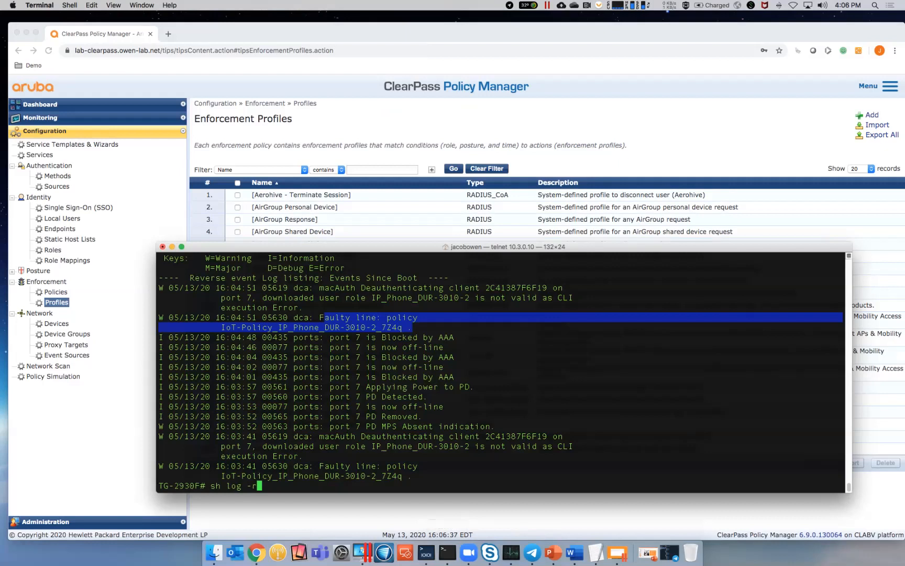
click(412, 328)
key(Up)
key(Return)
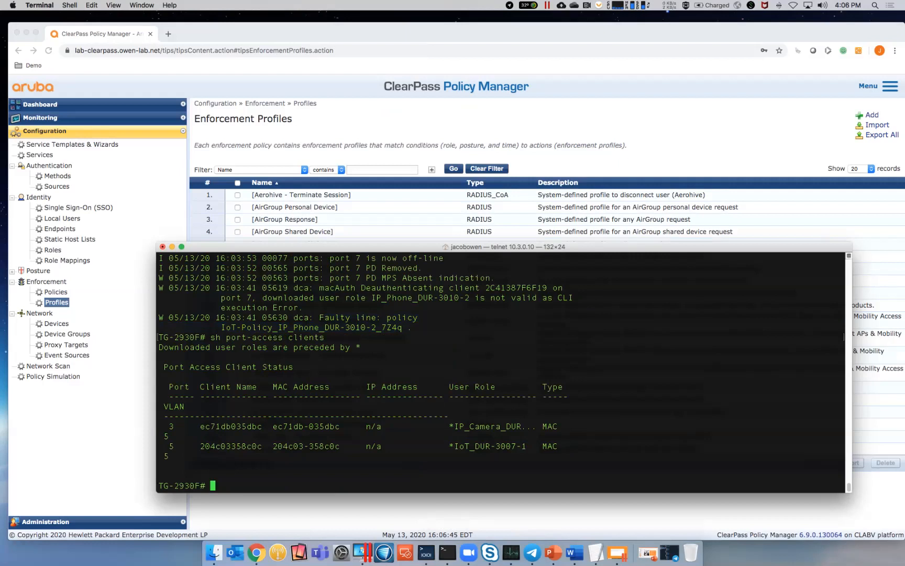
key(Up)
key(Return)
key(Up)
key(Return)
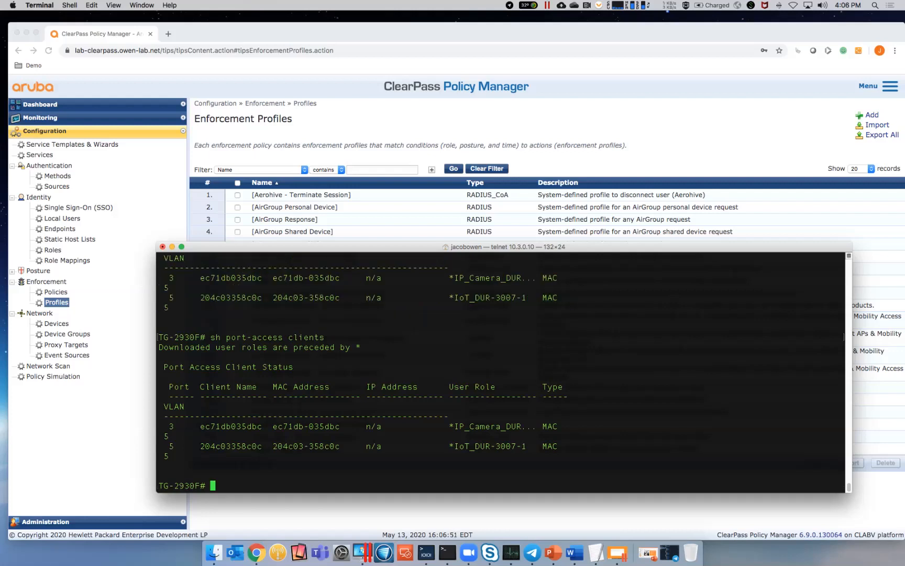
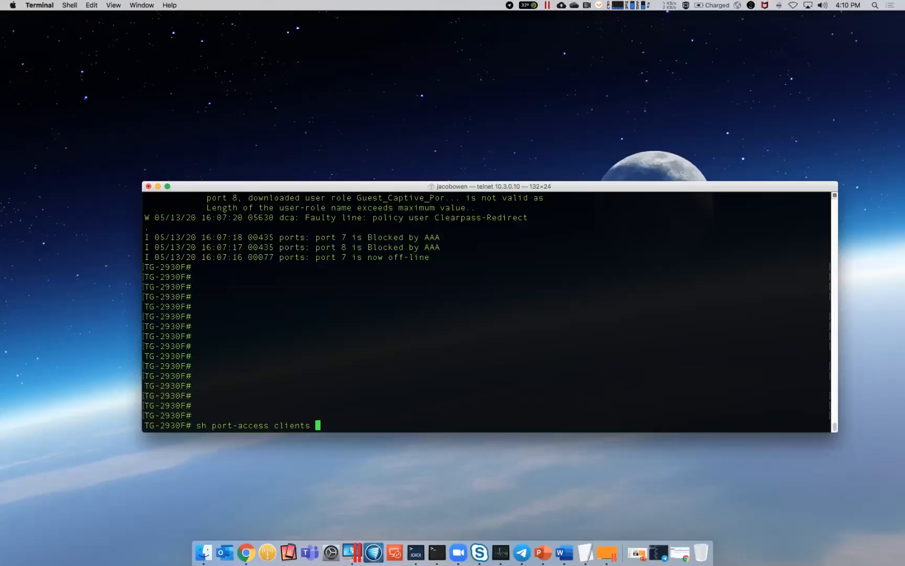
key(Return)
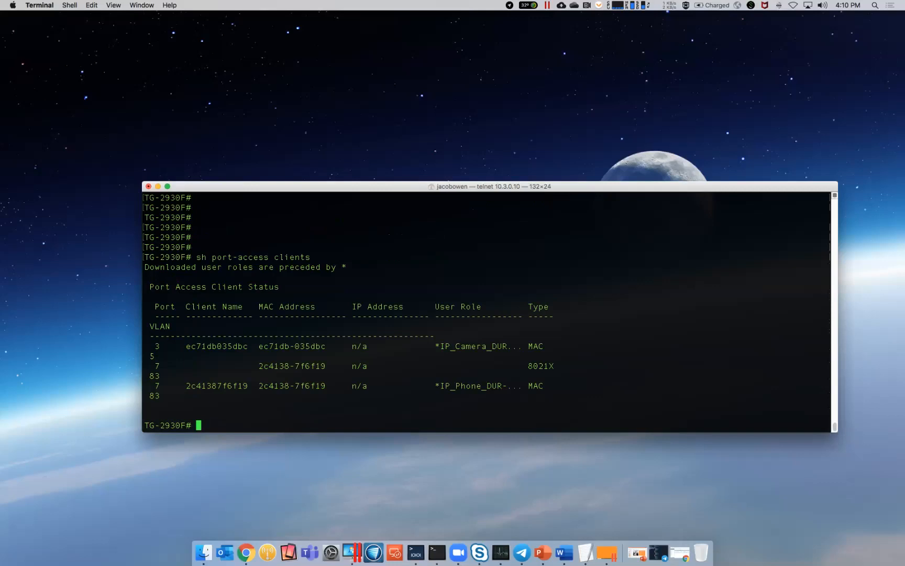
key(Up)
key(Return)
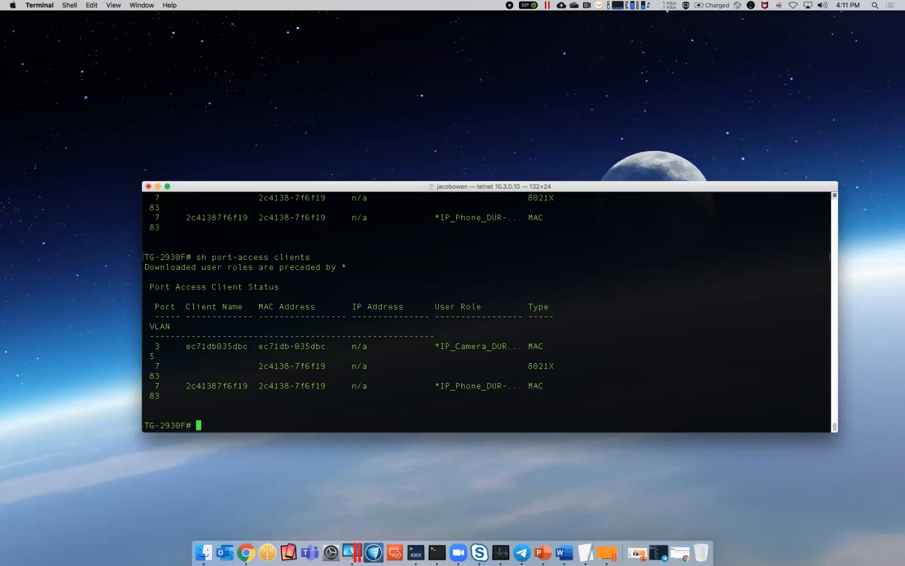
key(Up)
key(Return)
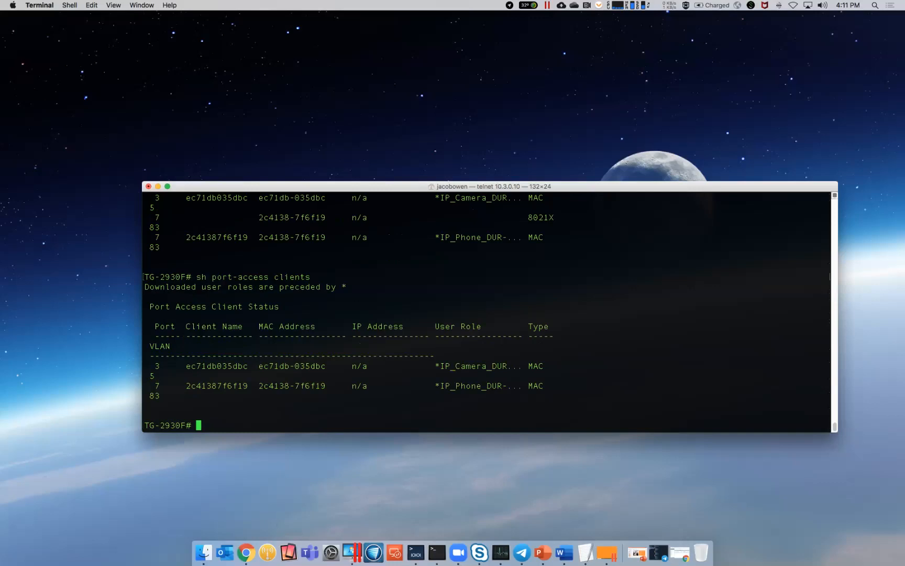
Step: View the Galleria Wi-Fi registration page in the Win 10 Demo virtual machine, closing its browser and minimizing the machine's window
key(super+Tab)
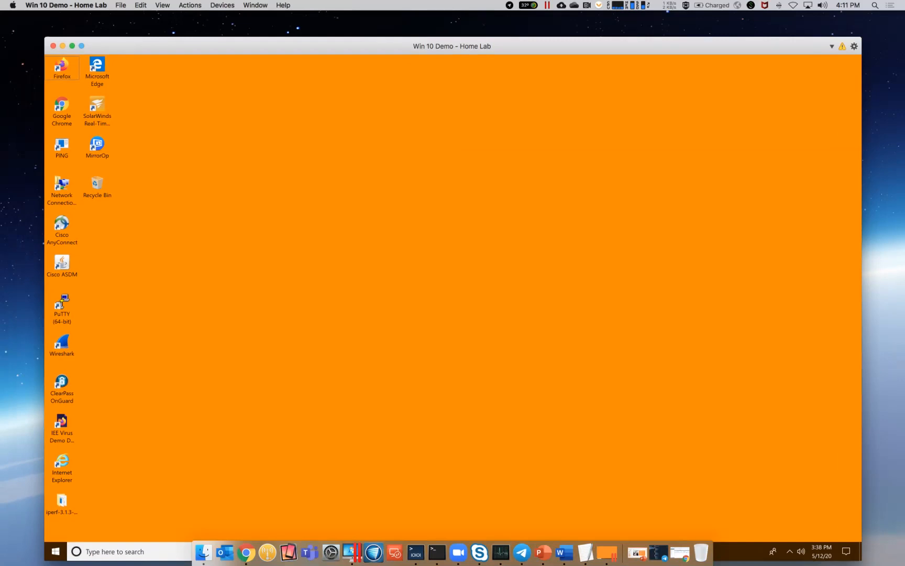
key(super+Tab)
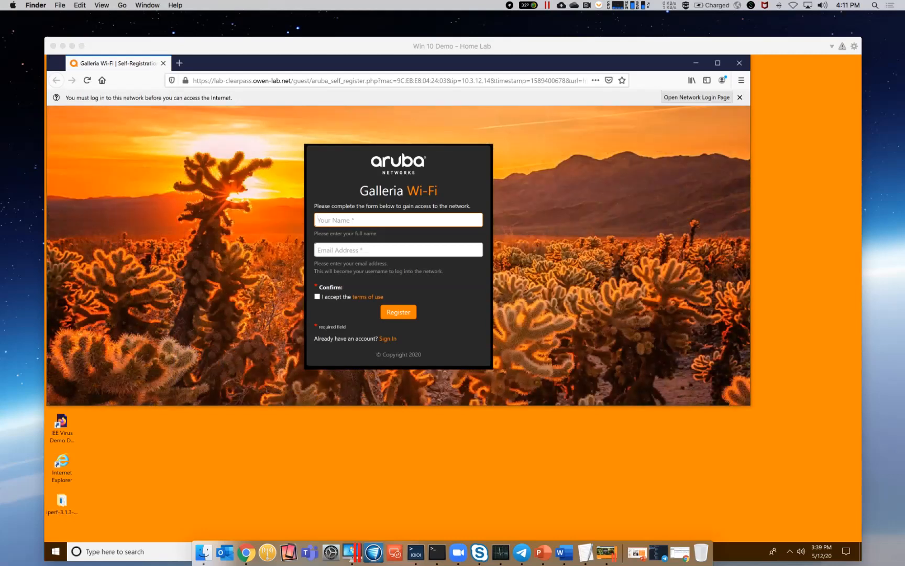
click(739, 63)
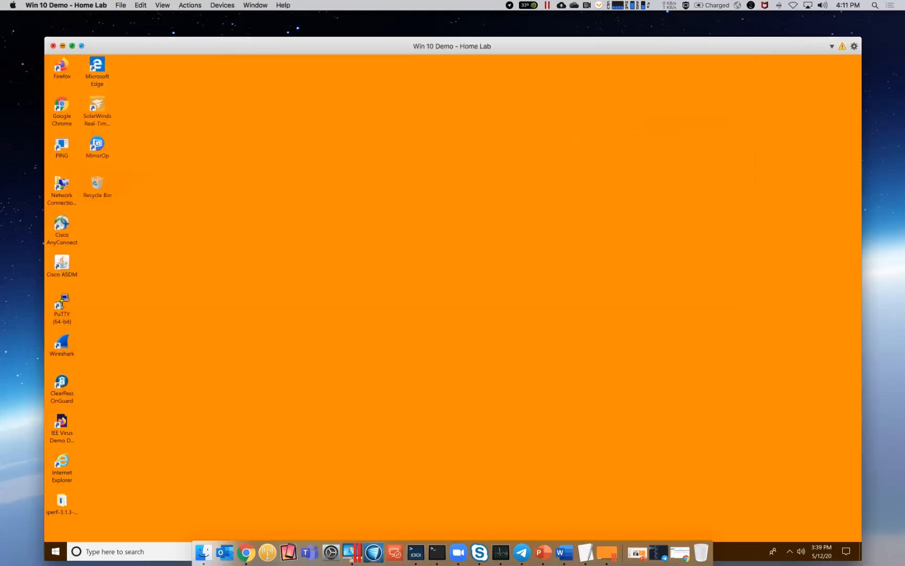
click(62, 45)
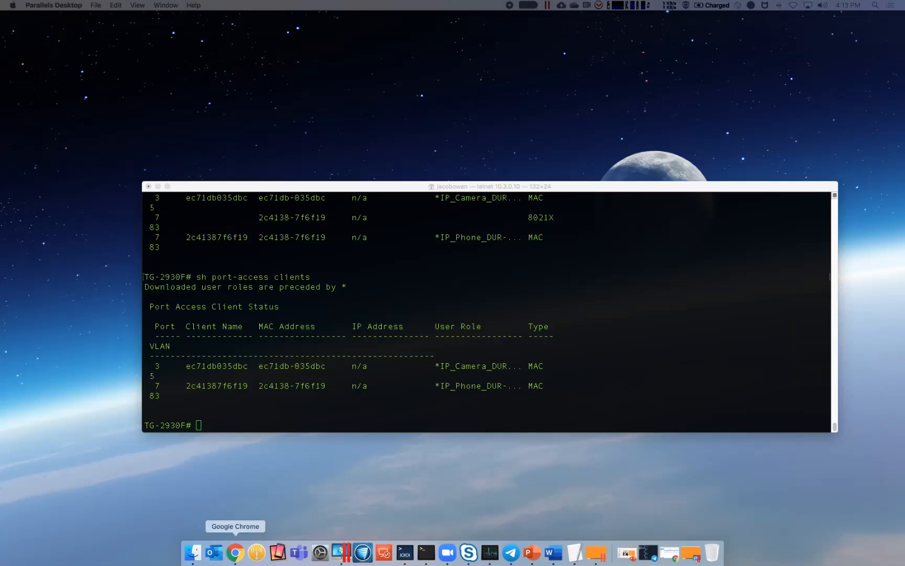
Step: Switch to the ClearPass window in Chrome, clear the guest filter and open the IoT-DUR enforcement profile
right_click(235, 552)
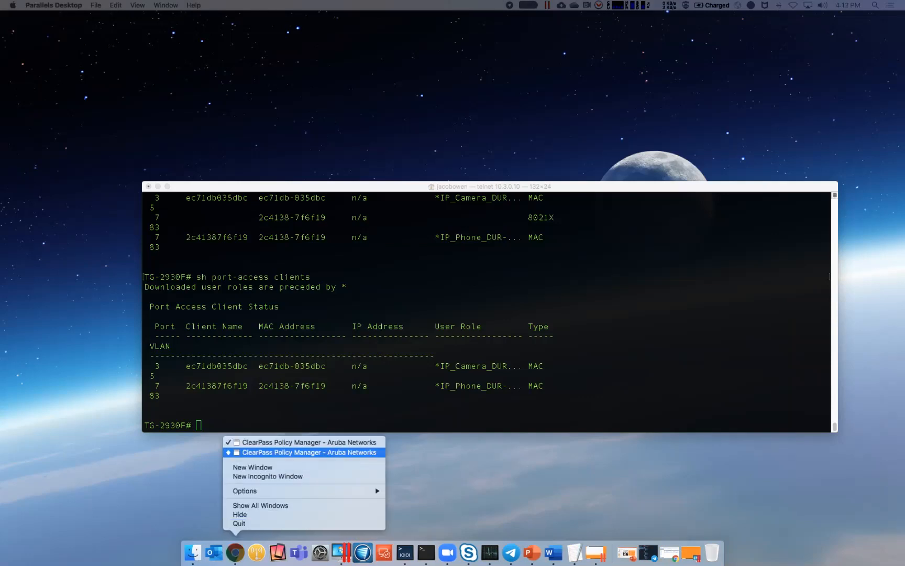
click(309, 452)
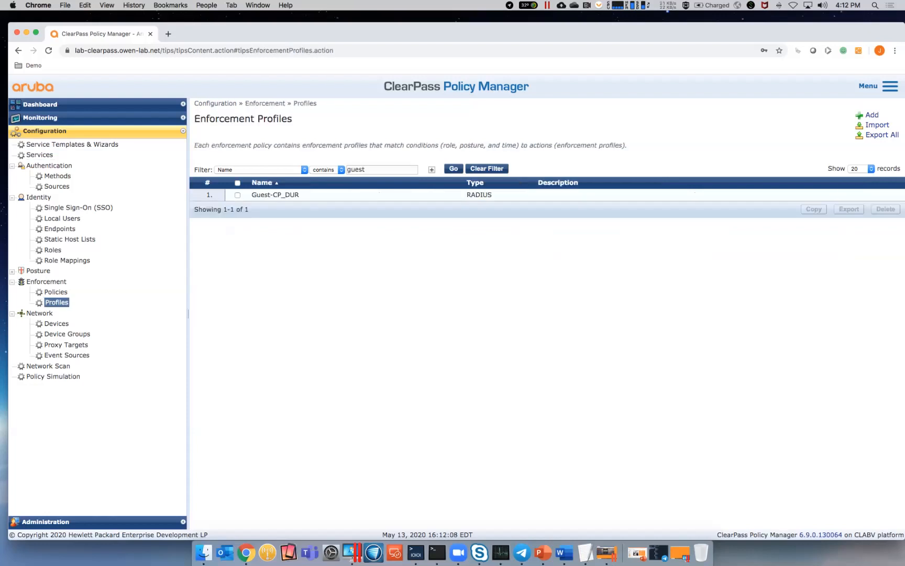
click(487, 168)
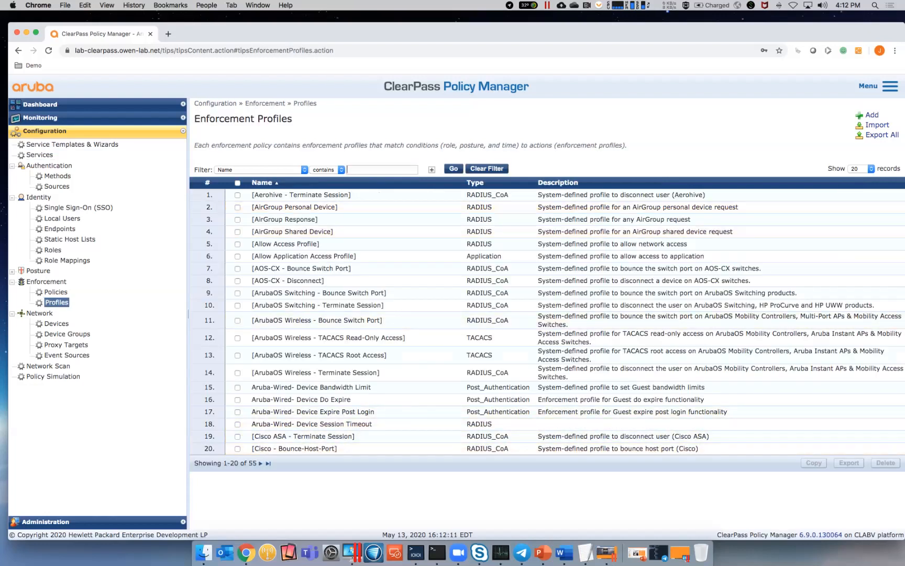
click(260, 463)
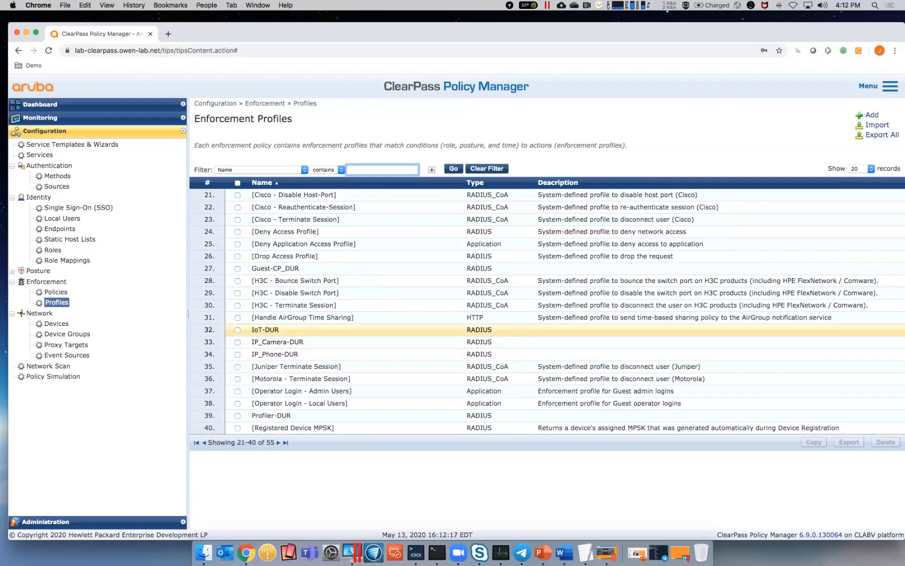
click(265, 329)
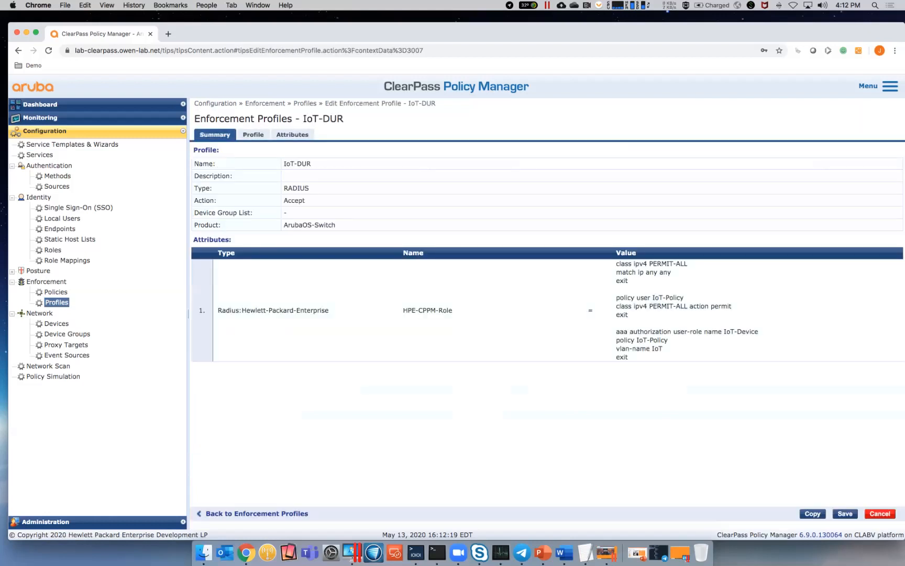
Step: Add "tunneled-node-server-redirect secondary-role IoT_Role" below the policy IoT-Policy line in the HPE-CPPM-Role value and save the IoT-DUR profile
click(292, 134)
click(425, 206)
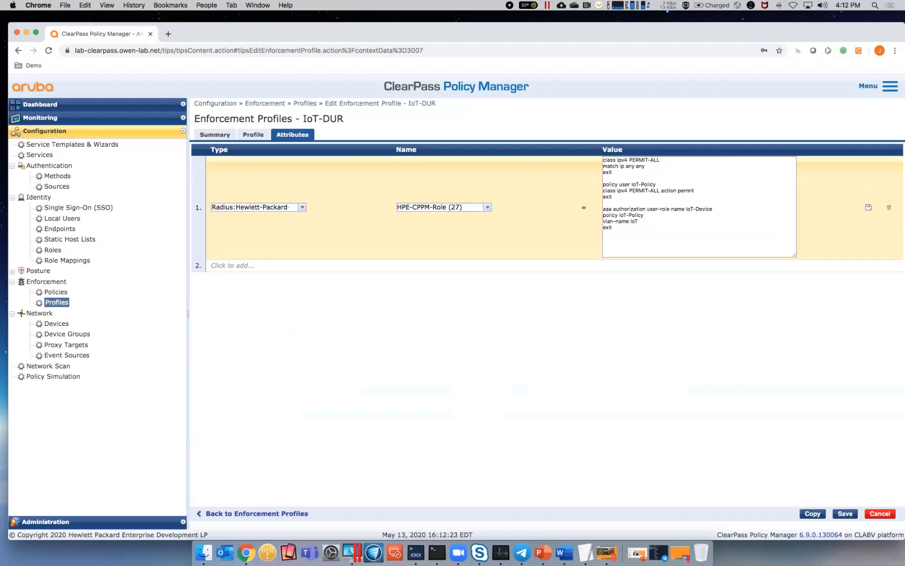
click(644, 215)
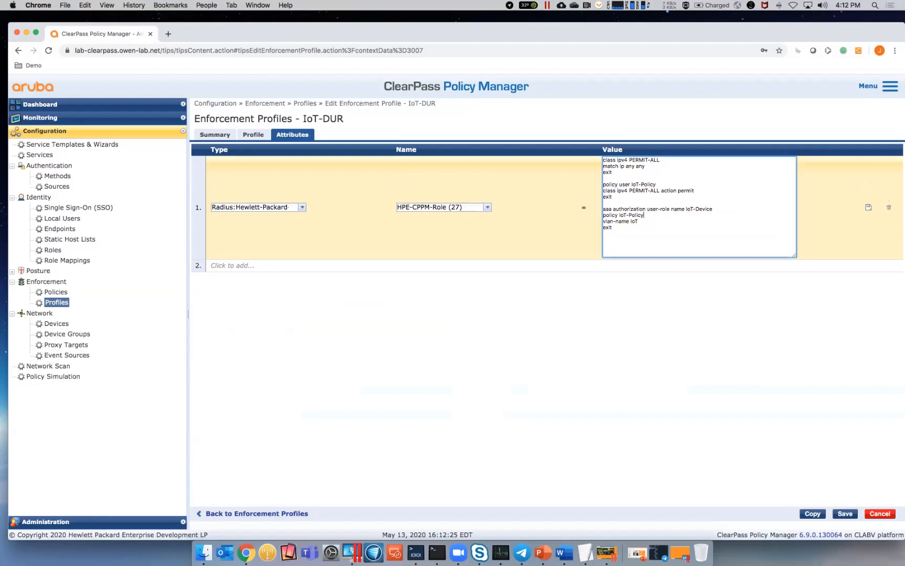
key(Return)
text(captive)
key(BackSpace)
key(BackSpace)
key(BackSpace)
key(BackSpace)
key(BackSpace)
text(tunneled-node-server -redirect sct)
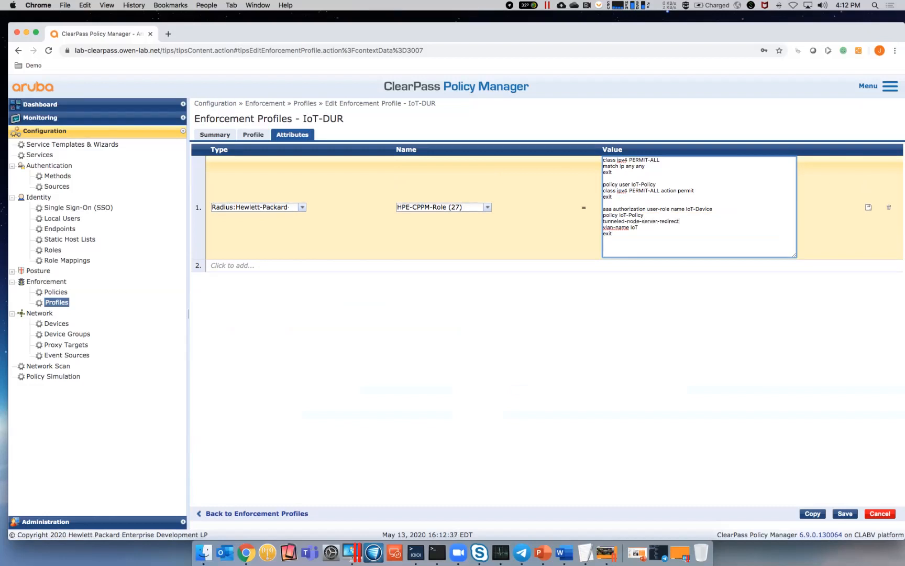
key(BackSpace)
key(BackSpace)
text(econdary-role IOT_Role)
click(868, 207)
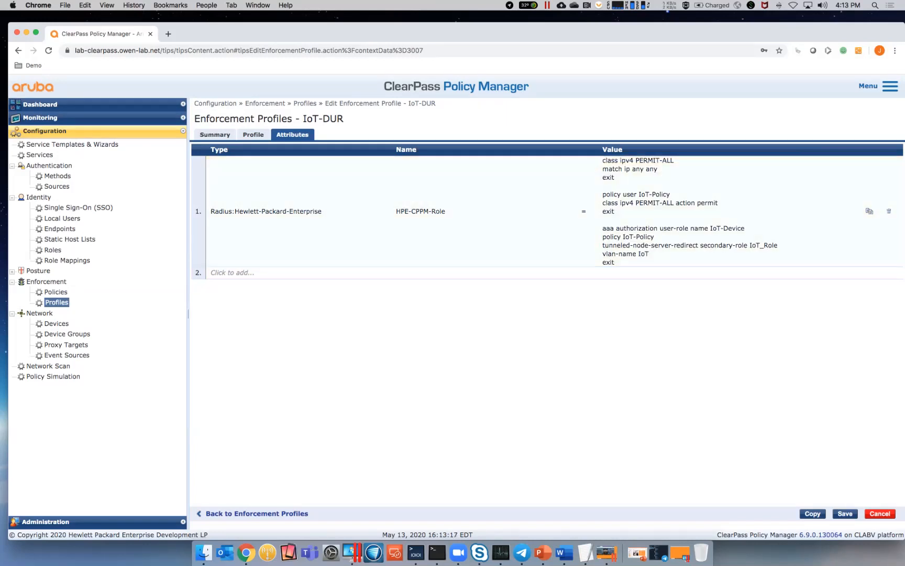
click(844, 513)
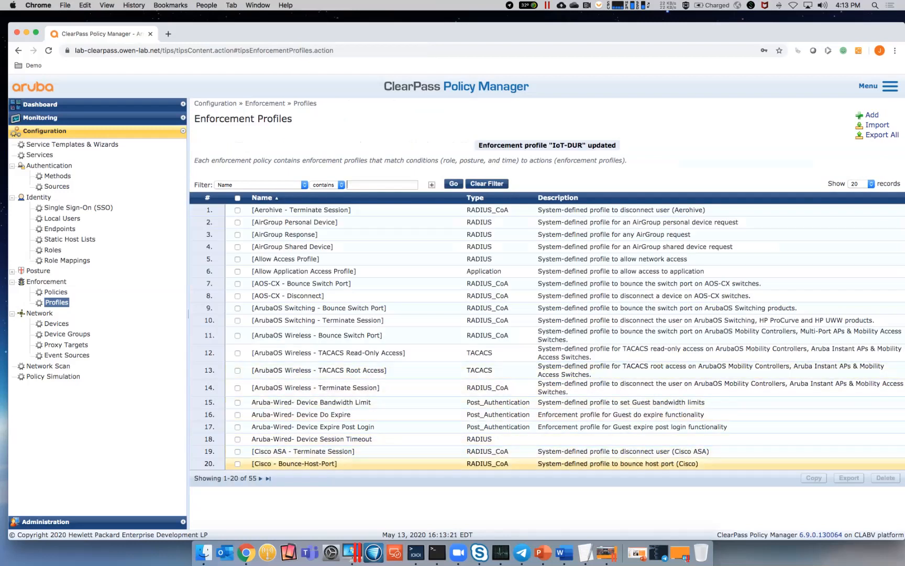
Step: Reopen the IoT-DUR enforcement profile, change vlan-name to 1000 in its HPE-CPPM-Role value and save the profile
click(261, 479)
click(268, 331)
click(292, 134)
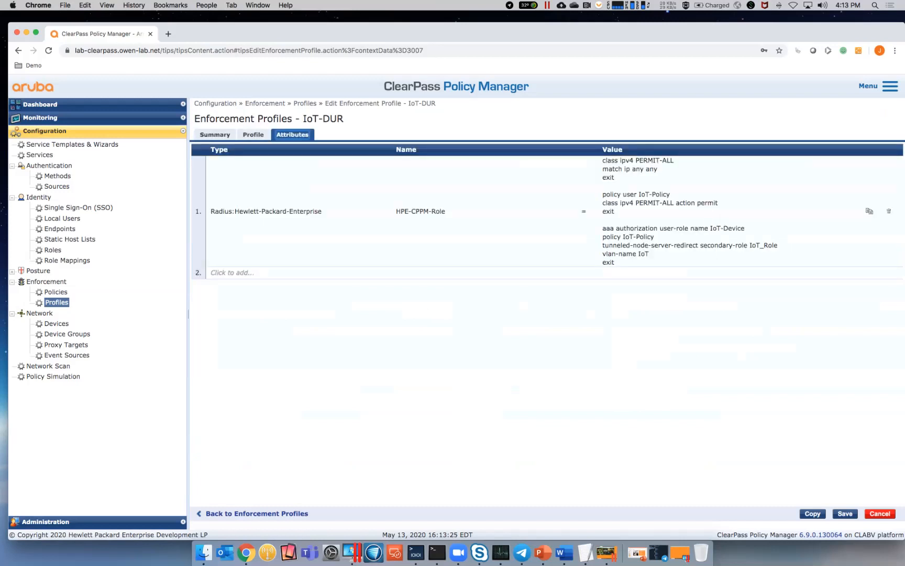
click(427, 211)
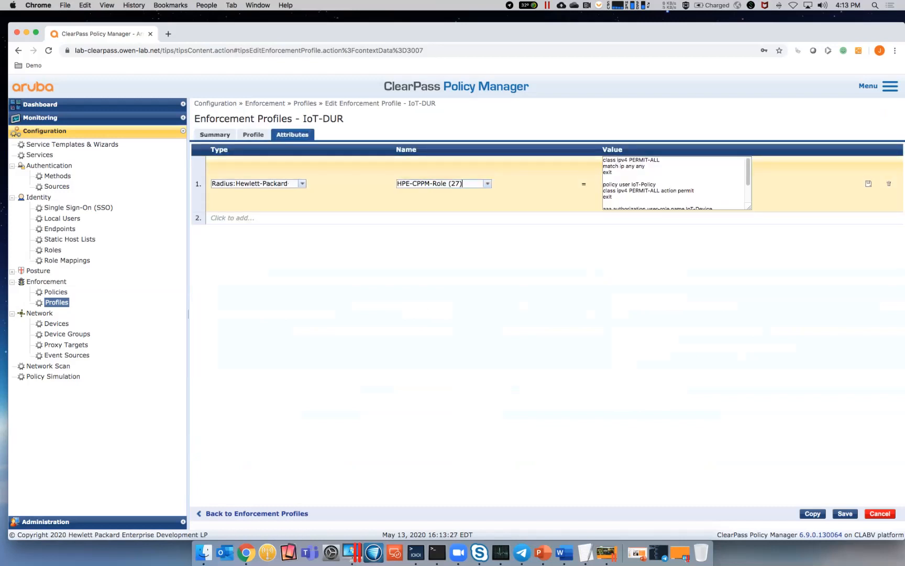
double_click(634, 227)
text(1000)
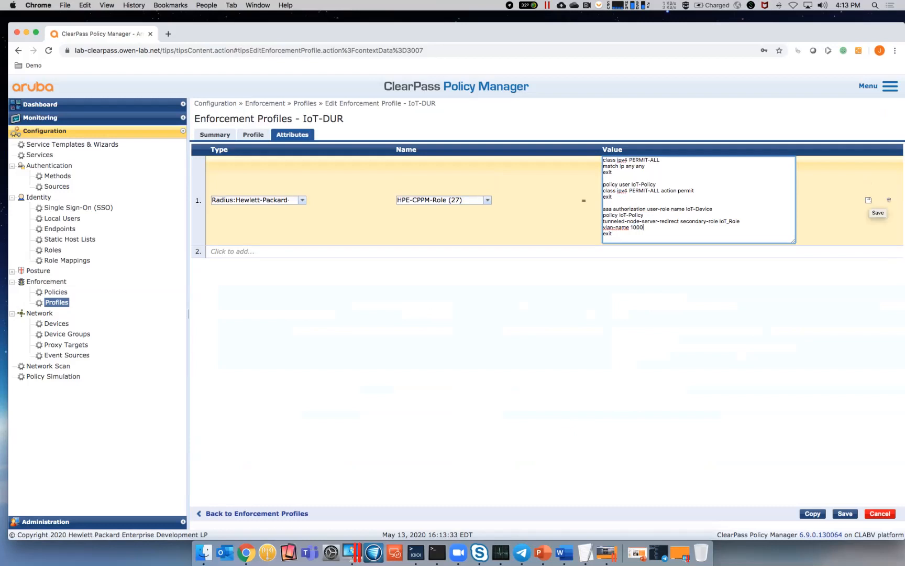
click(868, 199)
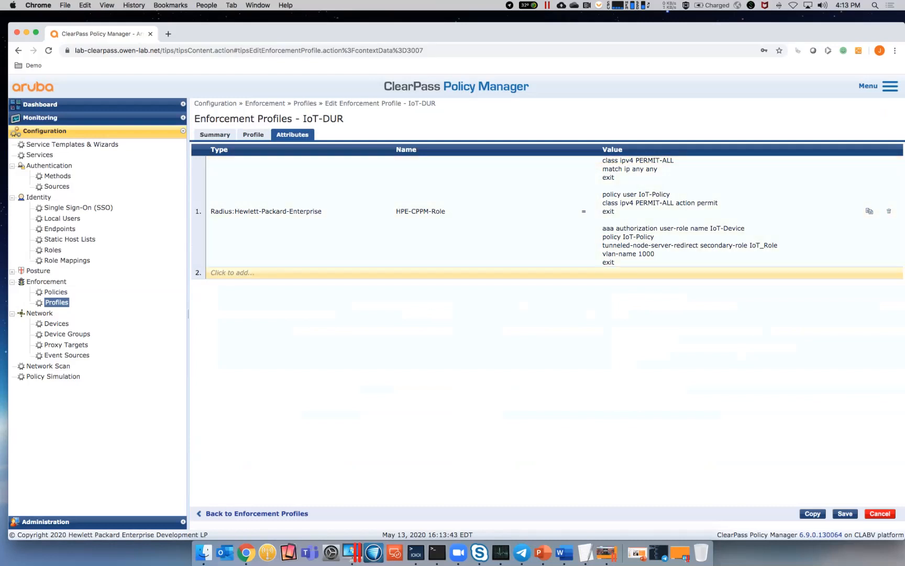
click(845, 513)
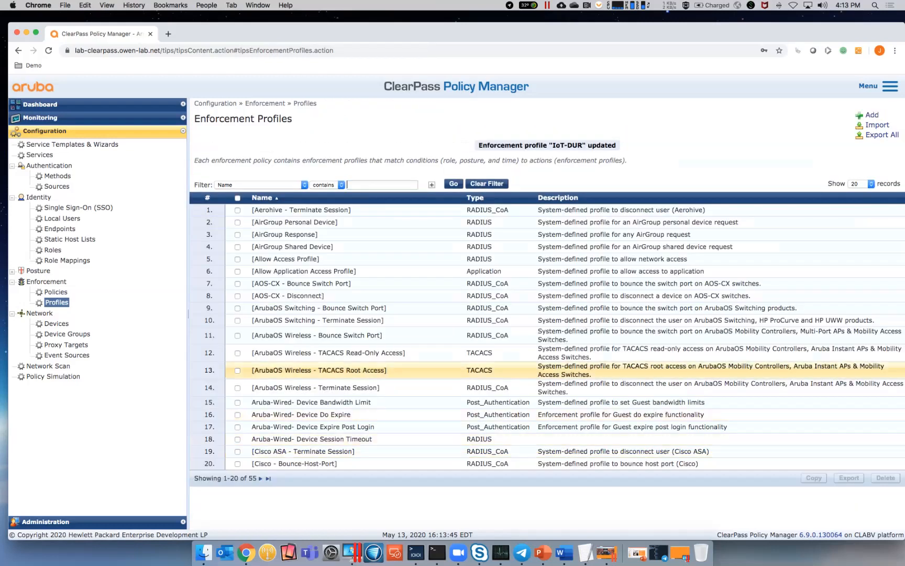
Step: Open the IP_Camera-DUR enforcement profile's HPE-CPPM-Role value and replace the vlan-name IoT line with "vlan-id 1000"
click(259, 478)
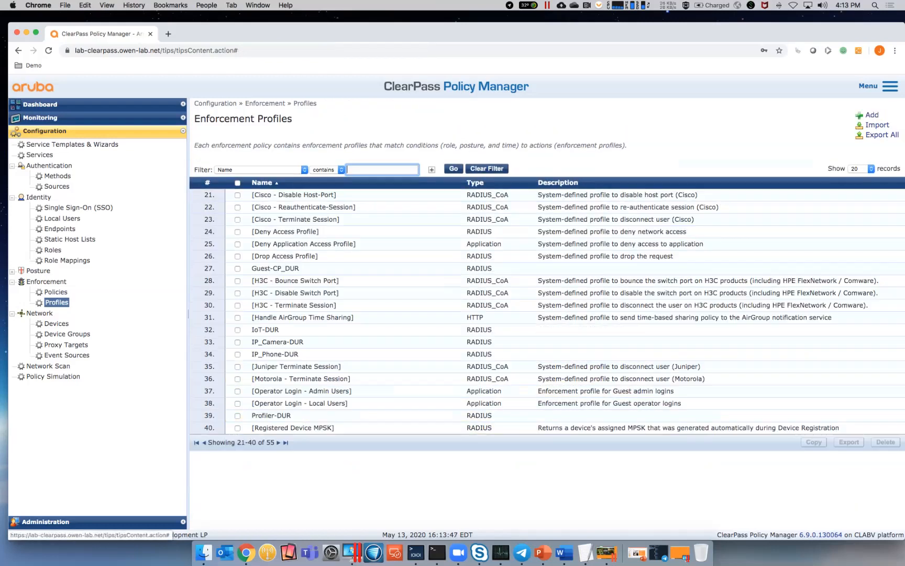
click(278, 342)
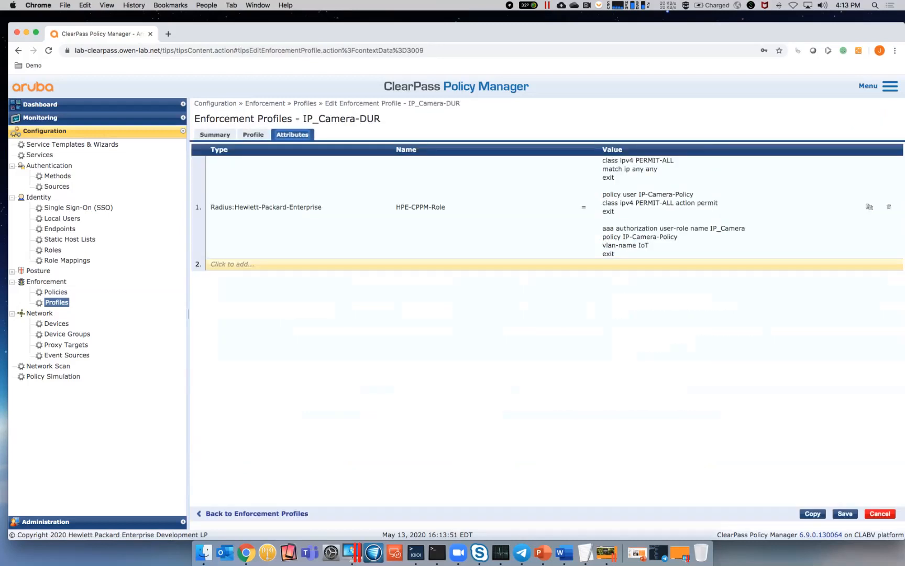
click(435, 235)
drag(742, 202, 824, 286)
click(638, 221)
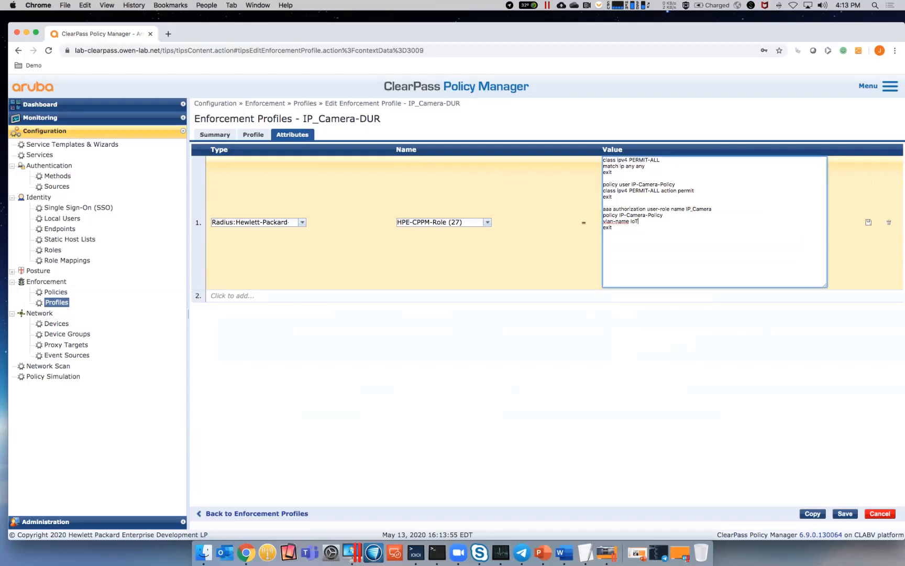
key(BackSpace)
key(BackSpace)
key(BackSpace)
key(BackSpace)
key(BackSpace)
key(BackSpace)
key(BackSpace)
key(BackSpace)
text(id 100)
Step: Add "tunneled-node-server-redirect secondary-role IP_Camera_Role" below the policy IP-Camera-Policy line and save the IP_Camera-DUR profile
click(661, 215)
key(Return)
text(tunneled-node-server)
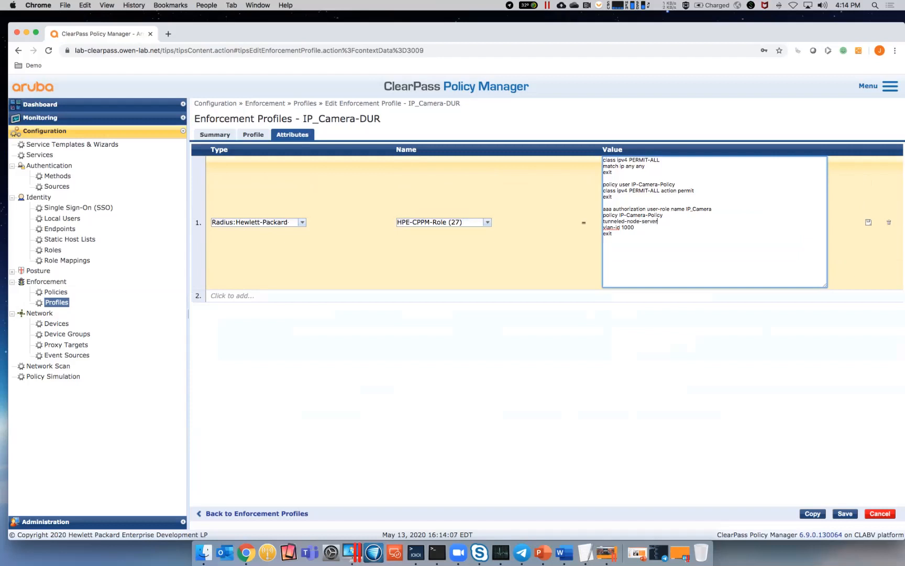
text(-redirect secondary-role IP_Camera_Role)
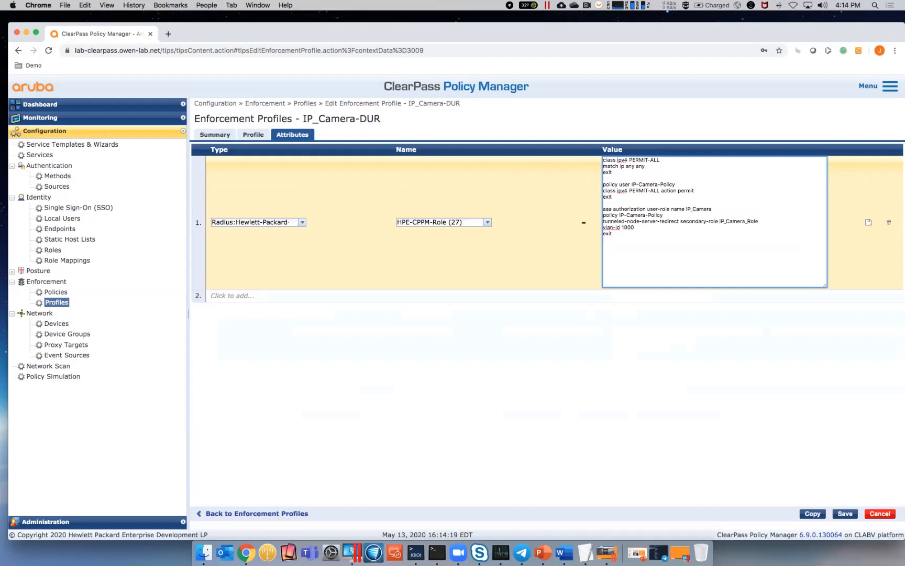
click(868, 223)
click(845, 513)
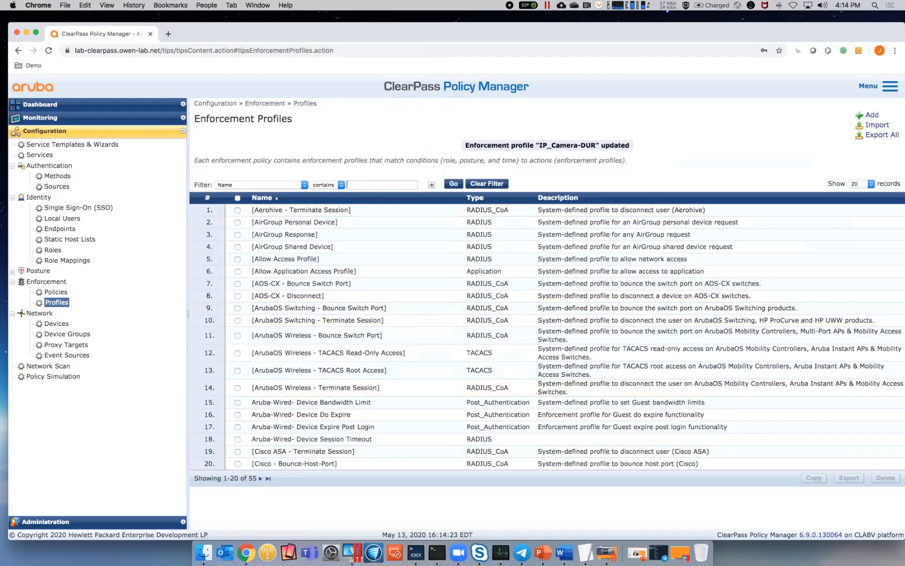
Step: Correct the VLAN line in the IoT-DUR profile's HPE-CPPM-Role value to "vlan-id 1000" and save the profile
click(261, 478)
click(264, 331)
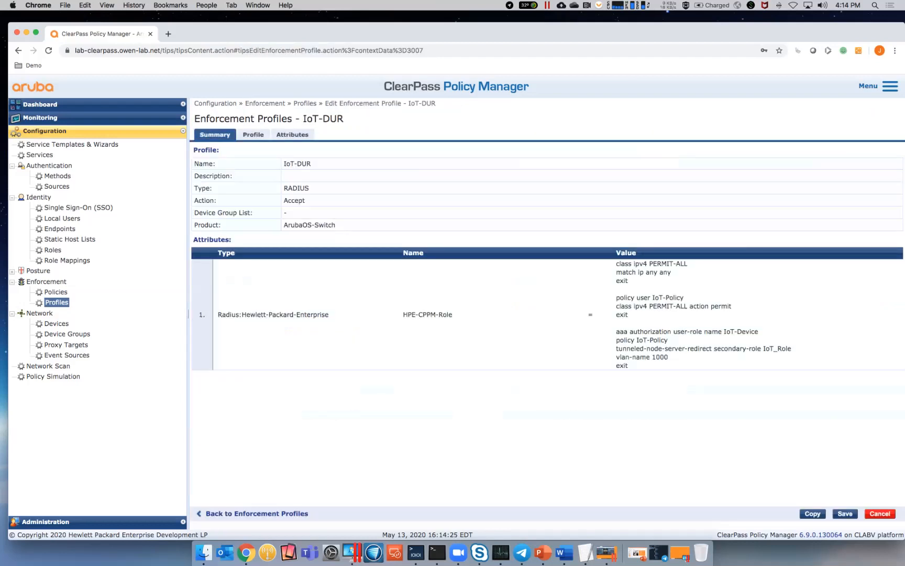
click(292, 134)
click(438, 211)
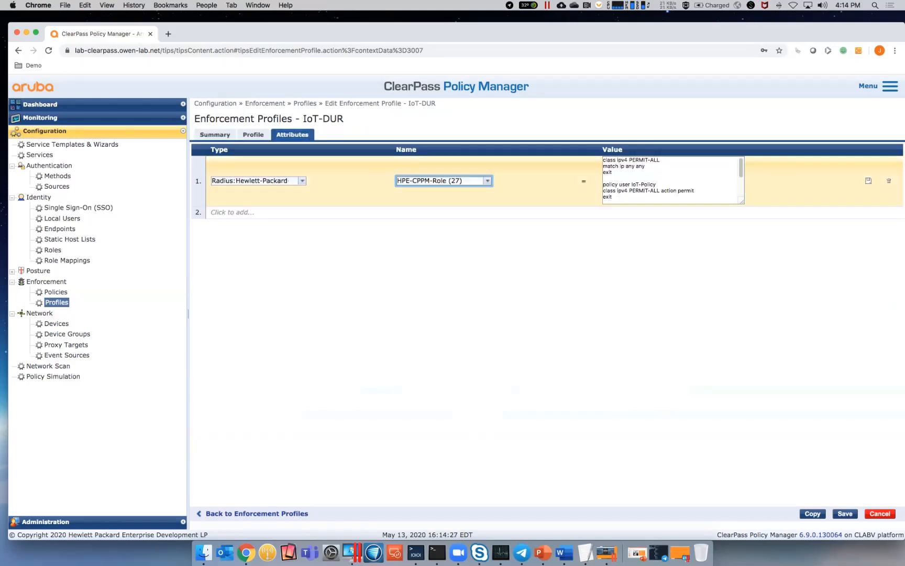
drag(742, 202, 794, 273)
drag(626, 228, 619, 227)
key(BackSpace)
text(id 1000)
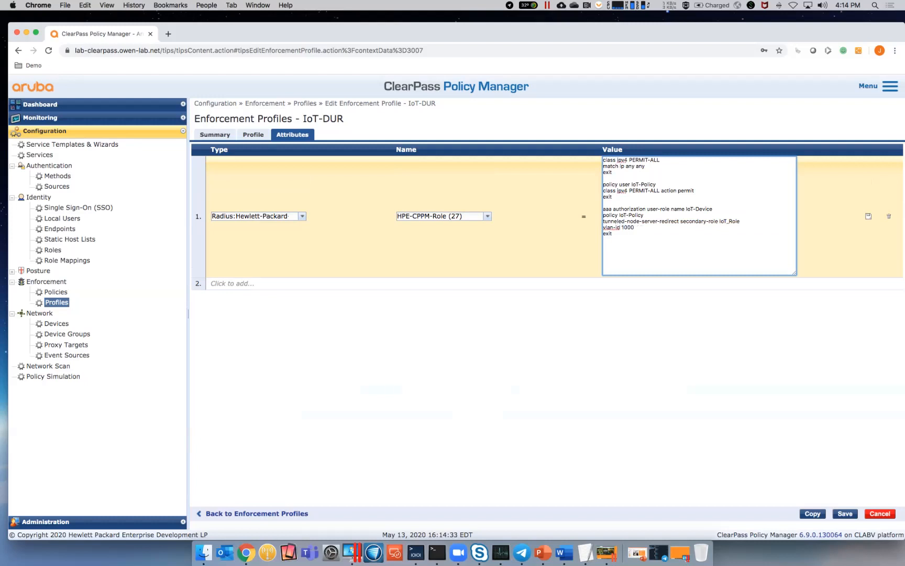
click(868, 216)
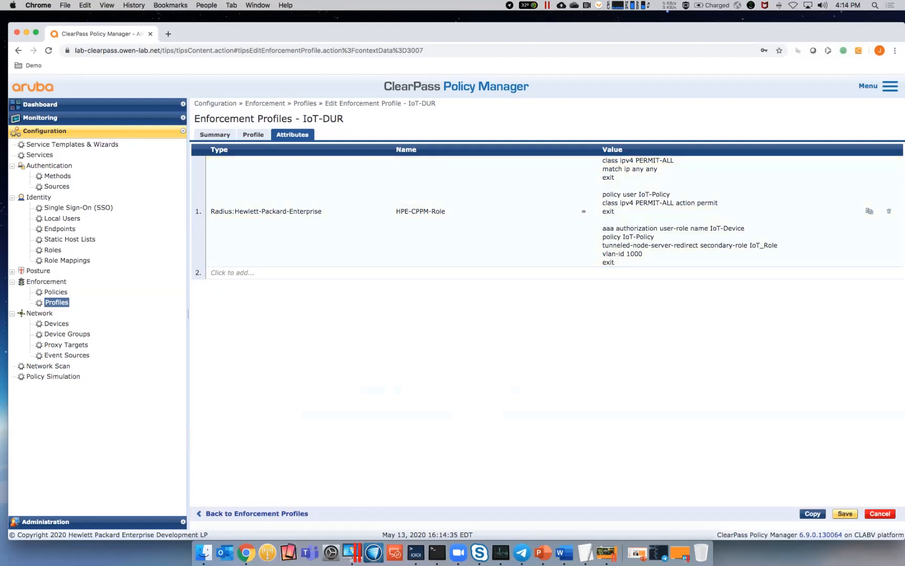
click(844, 513)
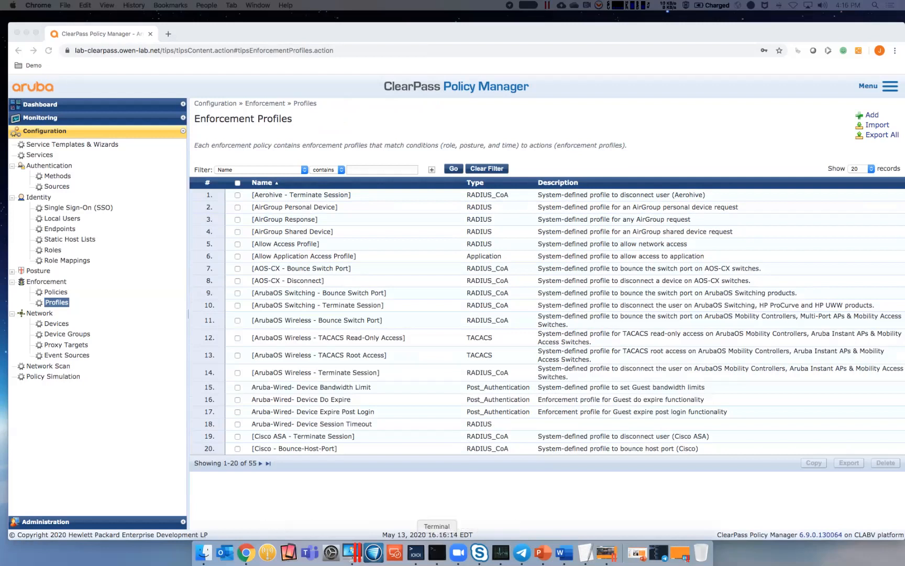
Step: Switch to the Terminal session and run sh port-access clients repeatedly to check the reconnecting devices' downloaded roles and VLANs
click(437, 551)
text(sh port-access clients)
key(Return)
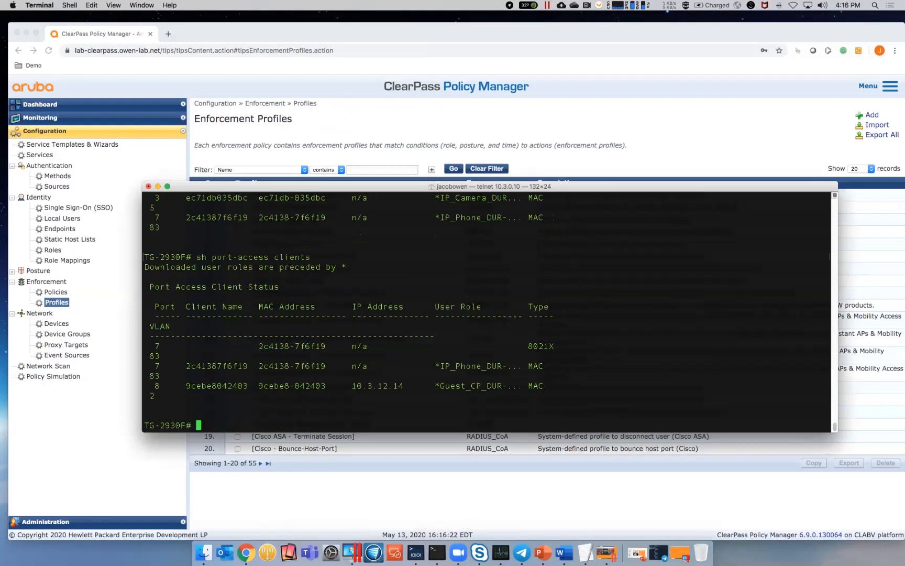
key(Up)
key(Return)
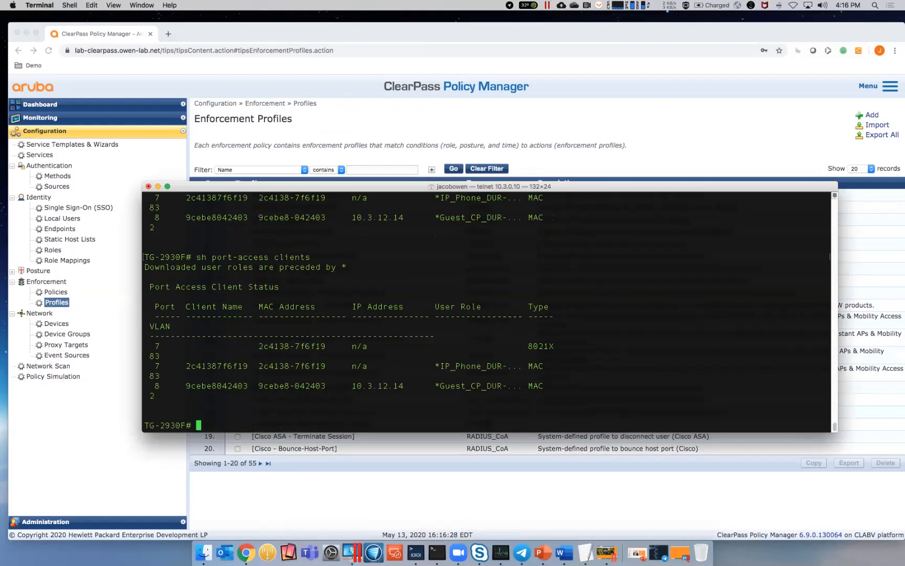
key(Up)
key(Down)
key(Up)
key(Return)
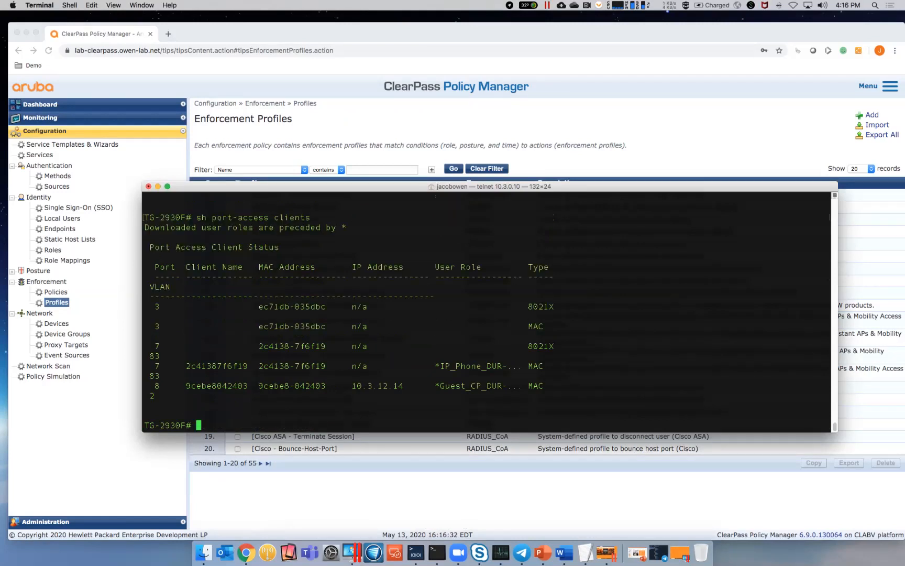
key(Up)
key(Return)
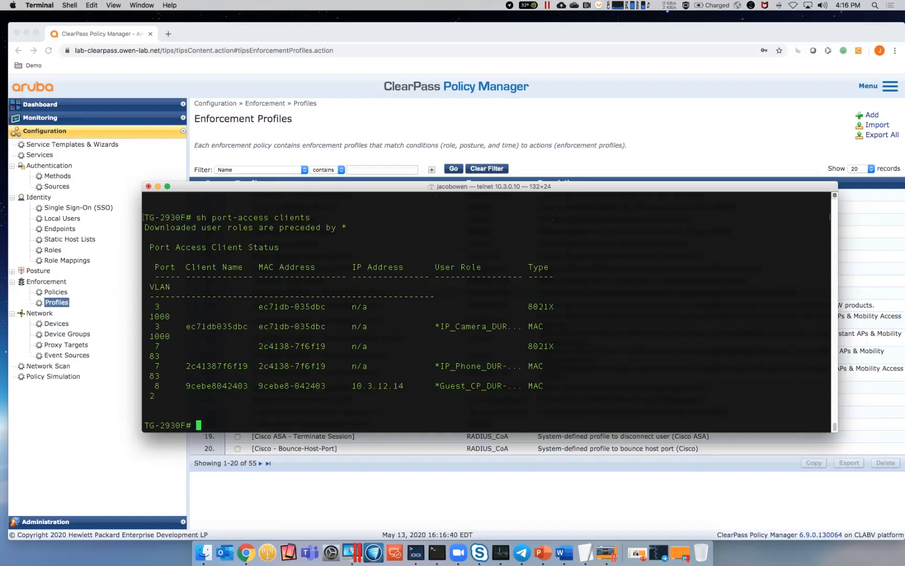
Step: Try sh tunneled-node-server u, list the sh tunneled-node-server options, and try sh tunneled-node-user and sh tunneled-node-users
text(sh tunneled-node-server u??)
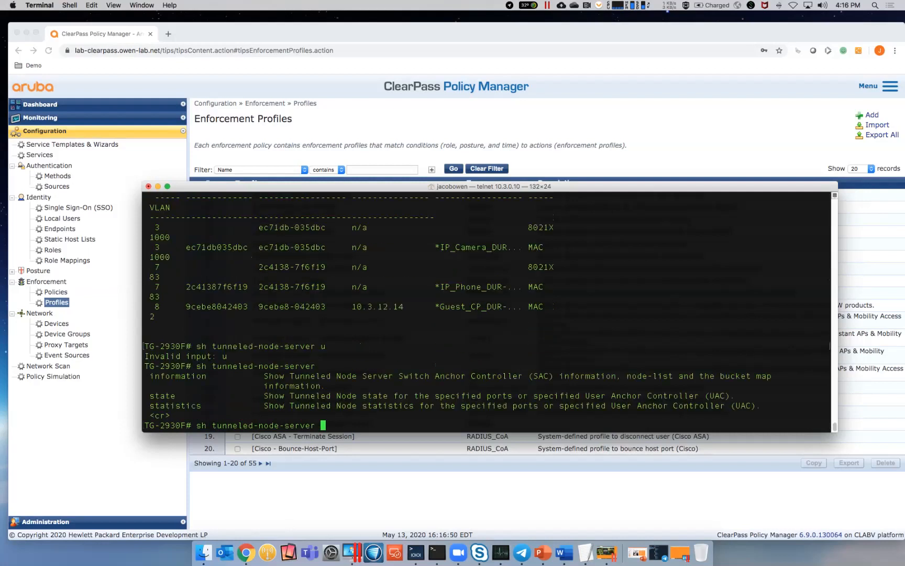
key(BackSpace)
key(BackSpace)
key(BackSpace)
key(BackSpace)
key(BackSpace)
key(BackSpace)
key(BackSpace)
text(user)
key(Return)
key(Up)
text(s)
key(Return)
key(Up)
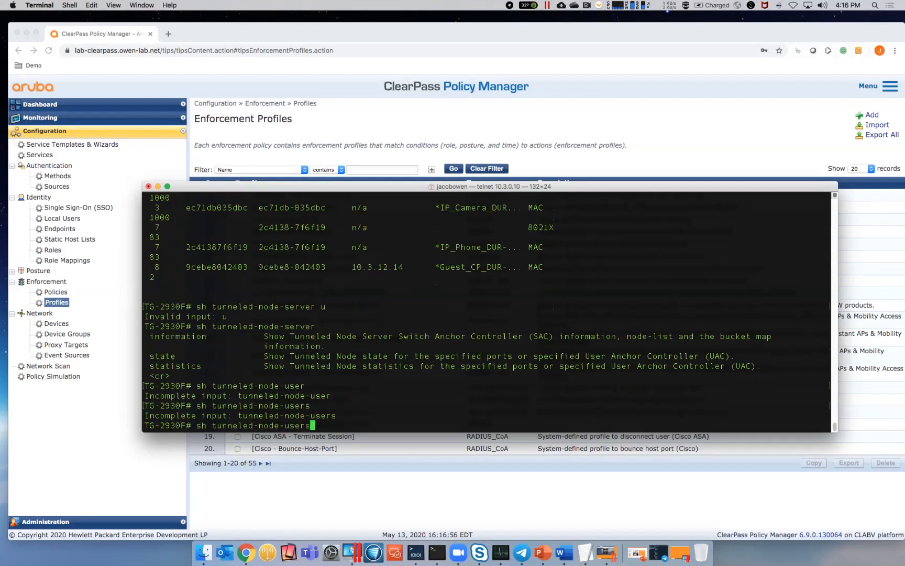
Step: List the options of sh tunneled-node-users and run sh tunneled-node-users all to check the tunneled clients
key(question)
text(al)
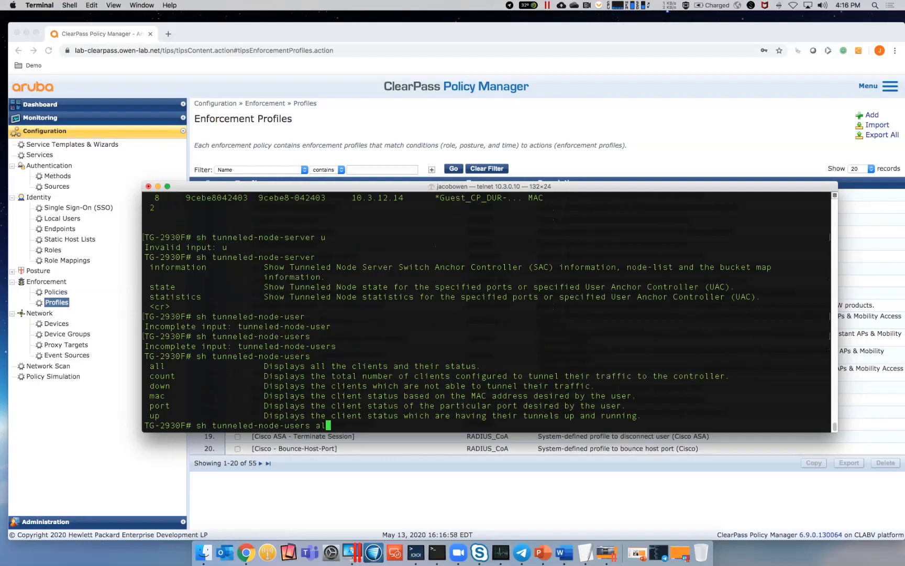
text(l)
key(Return)
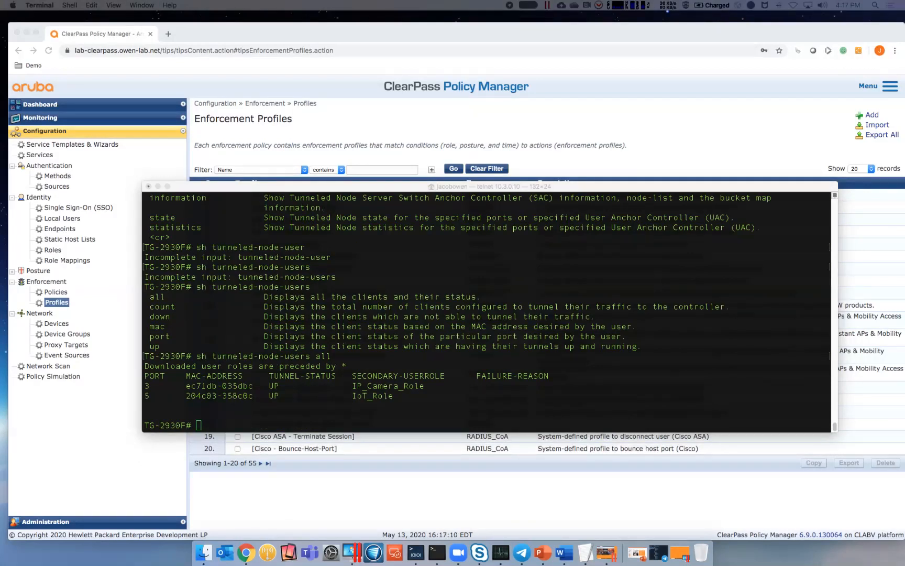
Step: Switch to the Mobility Master window in Chrome, view the wired clients, and open the advanced view of IoT_Role under OwenLab-DC
drag(904, 131, 466, 79)
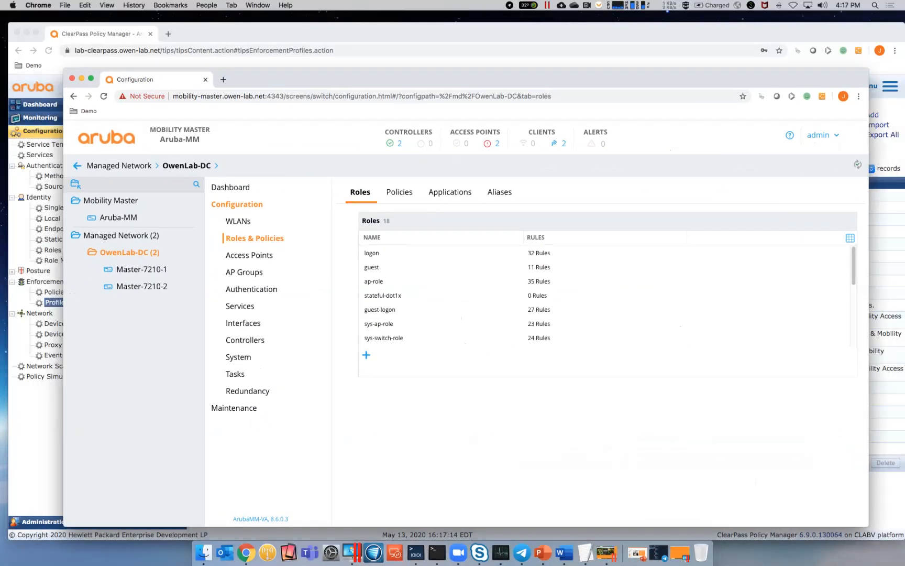
click(563, 143)
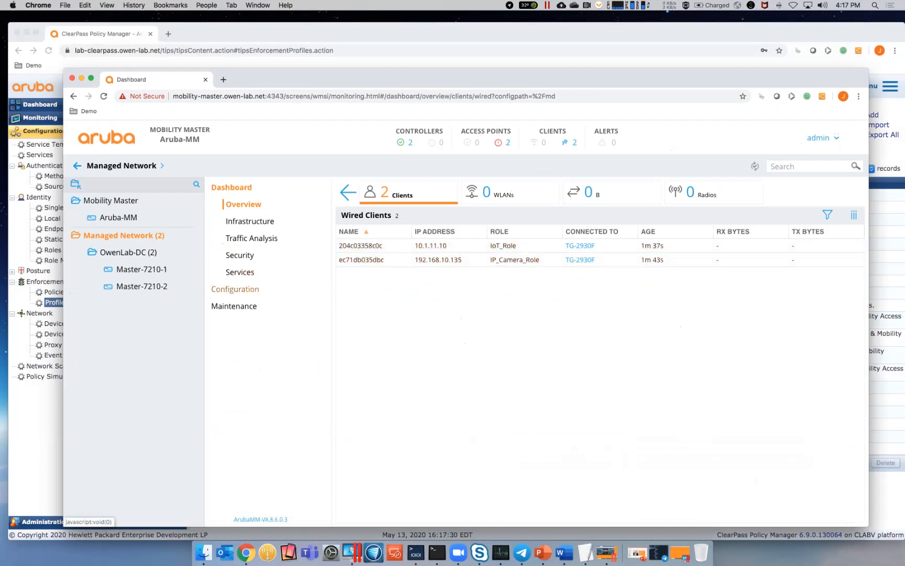
click(235, 289)
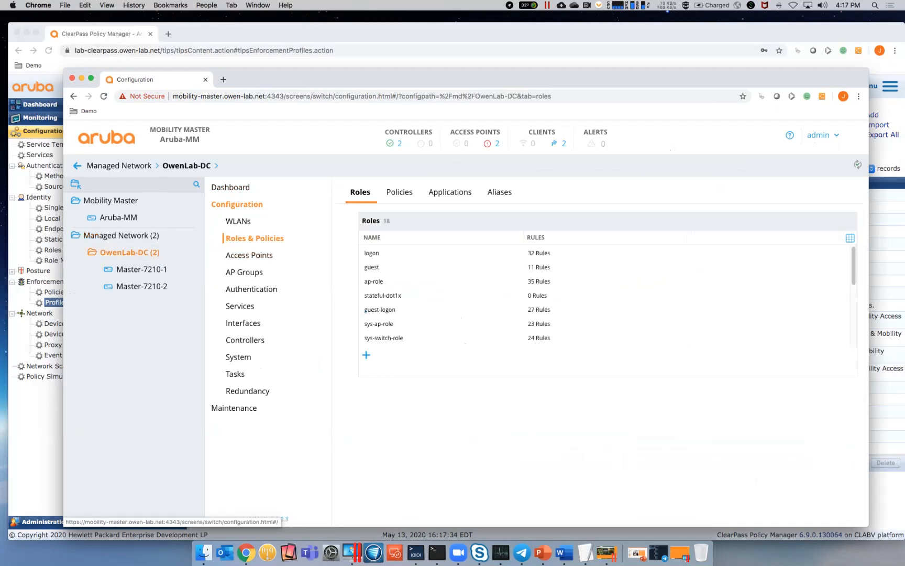
scroll(602, 296, down, 5)
click(376, 312)
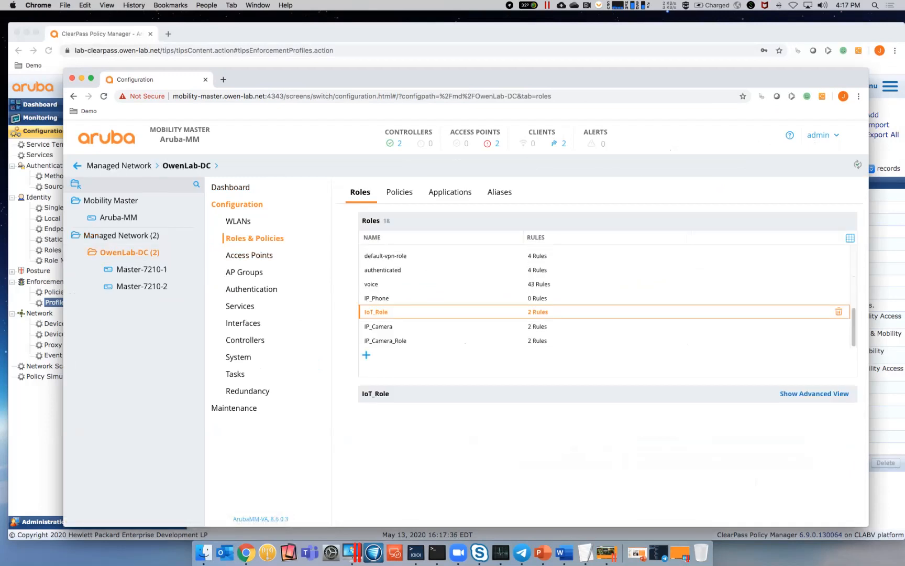
click(811, 394)
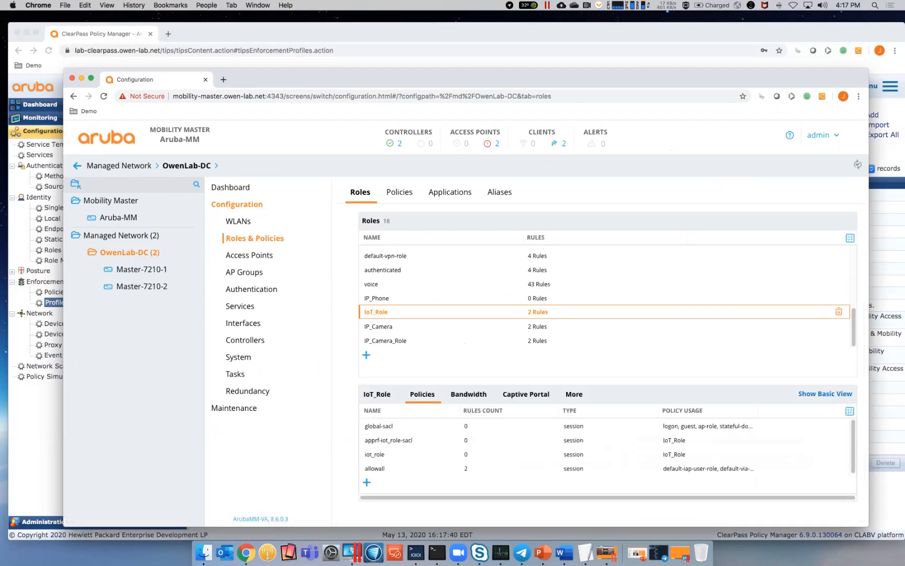
Step: Examine the options for adding an existing policy or creating a new session policy for IoT_Role, and cancel without adding one
click(366, 481)
click(462, 220)
click(458, 220)
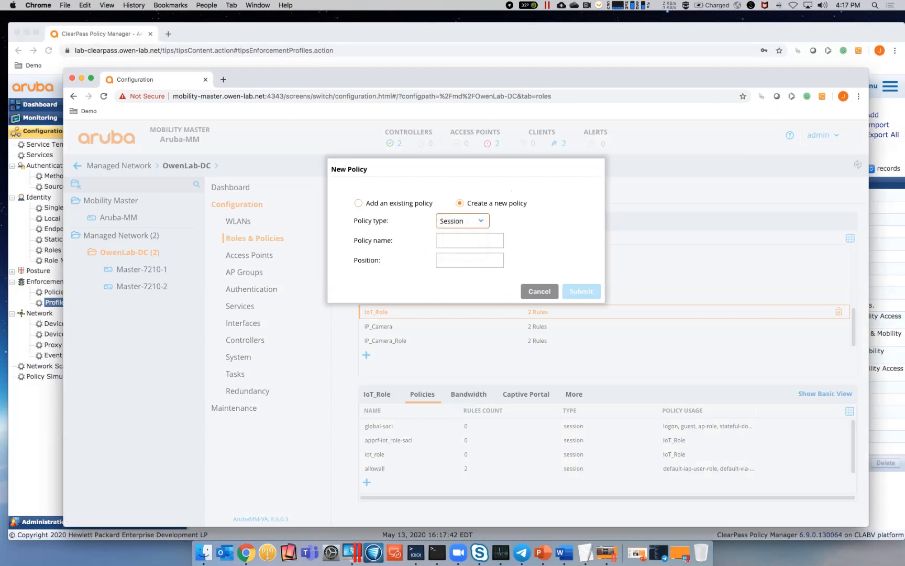
click(358, 203)
click(495, 240)
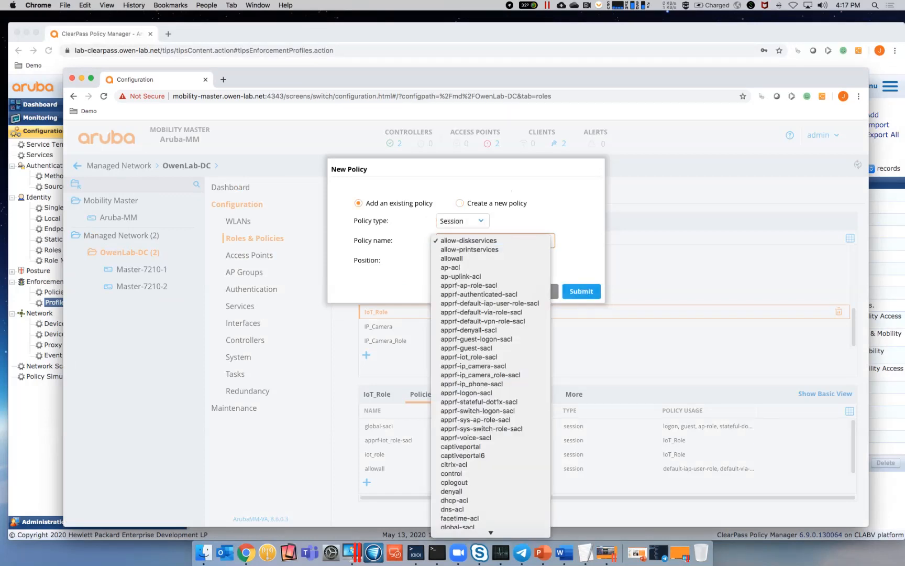
click(495, 241)
click(459, 203)
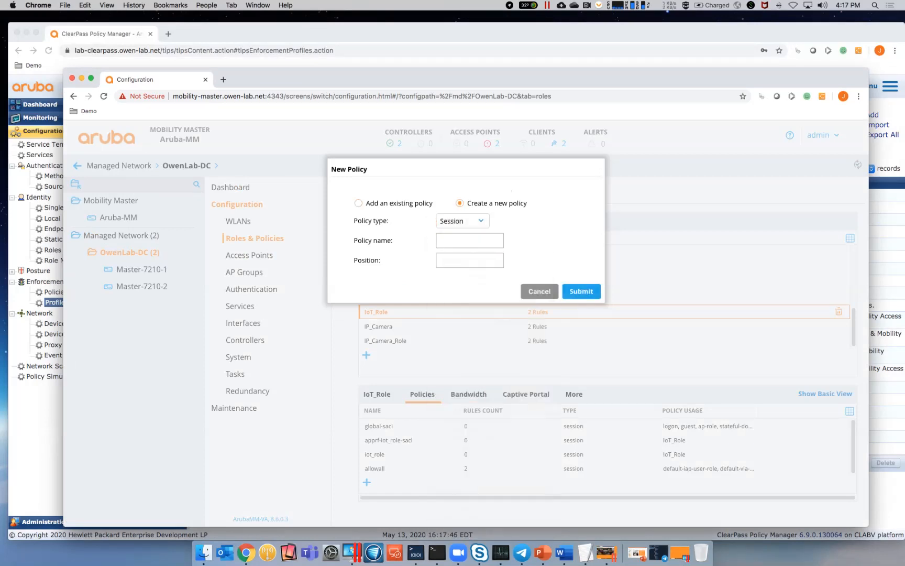
click(540, 292)
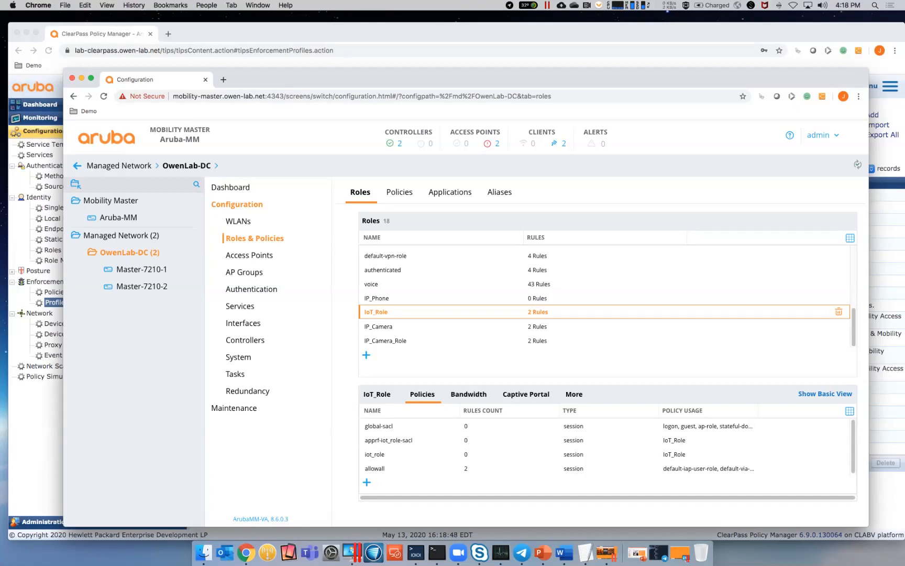
Step: Minimize the Mobility Master window to return to ClearPass and open the Services list
click(82, 78)
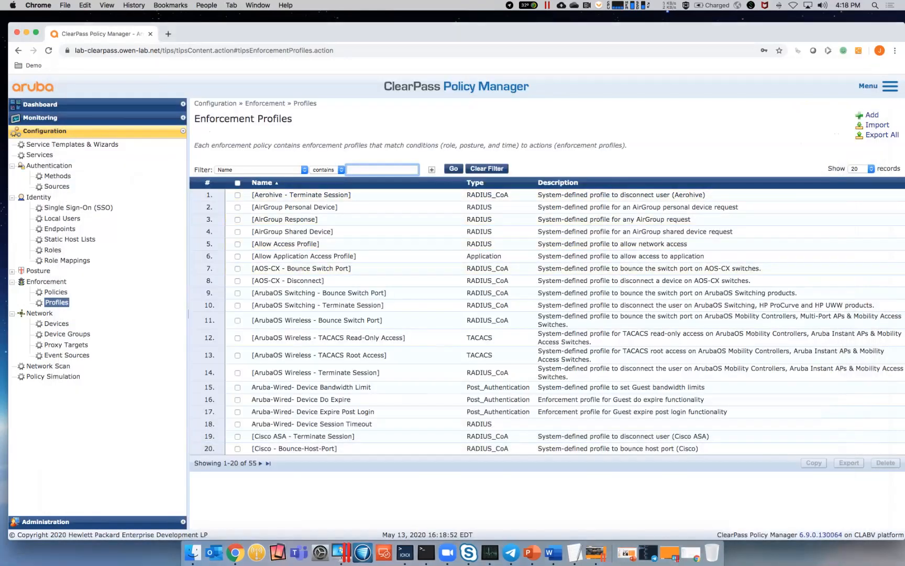
click(40, 155)
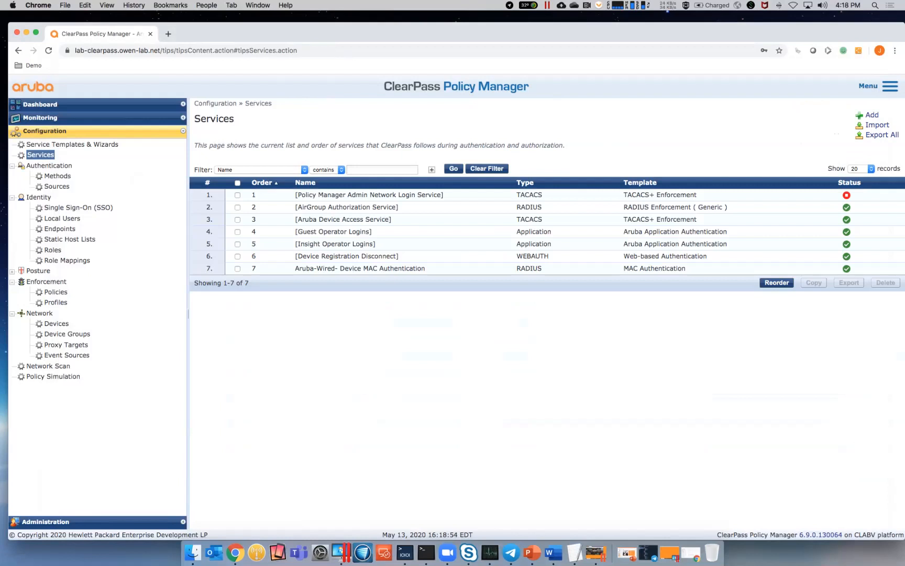